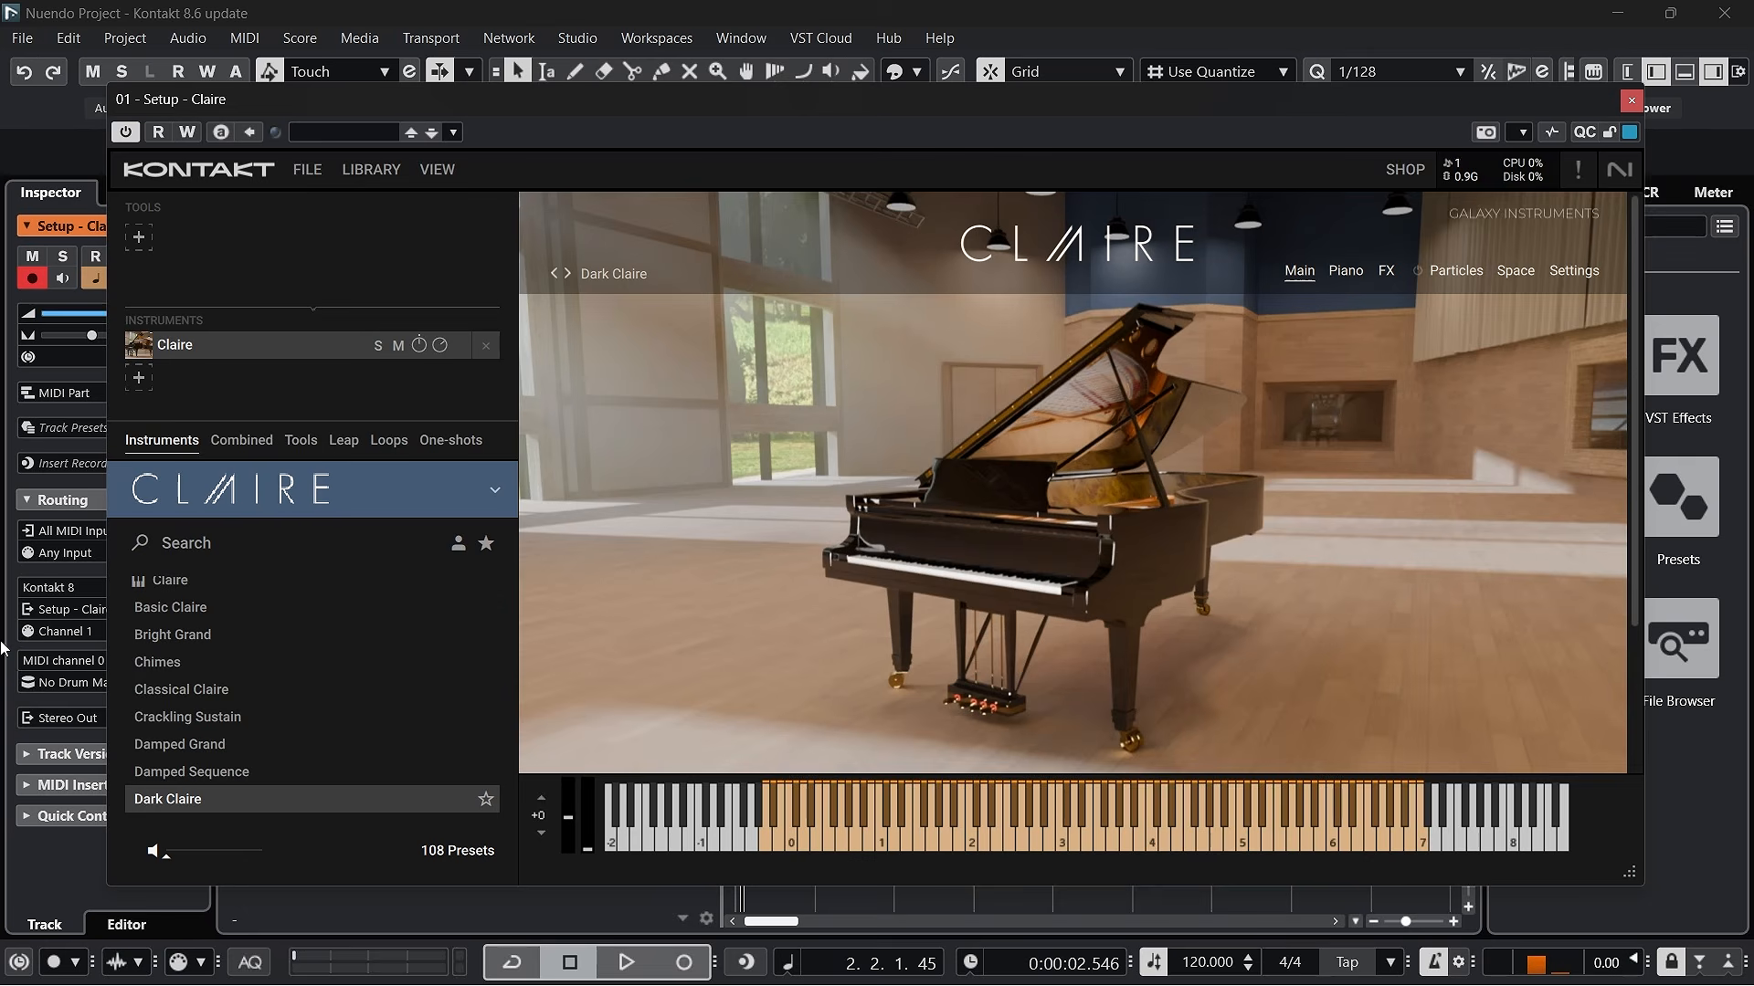
Add the Chord Builder tool to the Claire instrument and compare the sound with the tool disabled and enabled
left_click(300, 442)
left_click(190, 450)
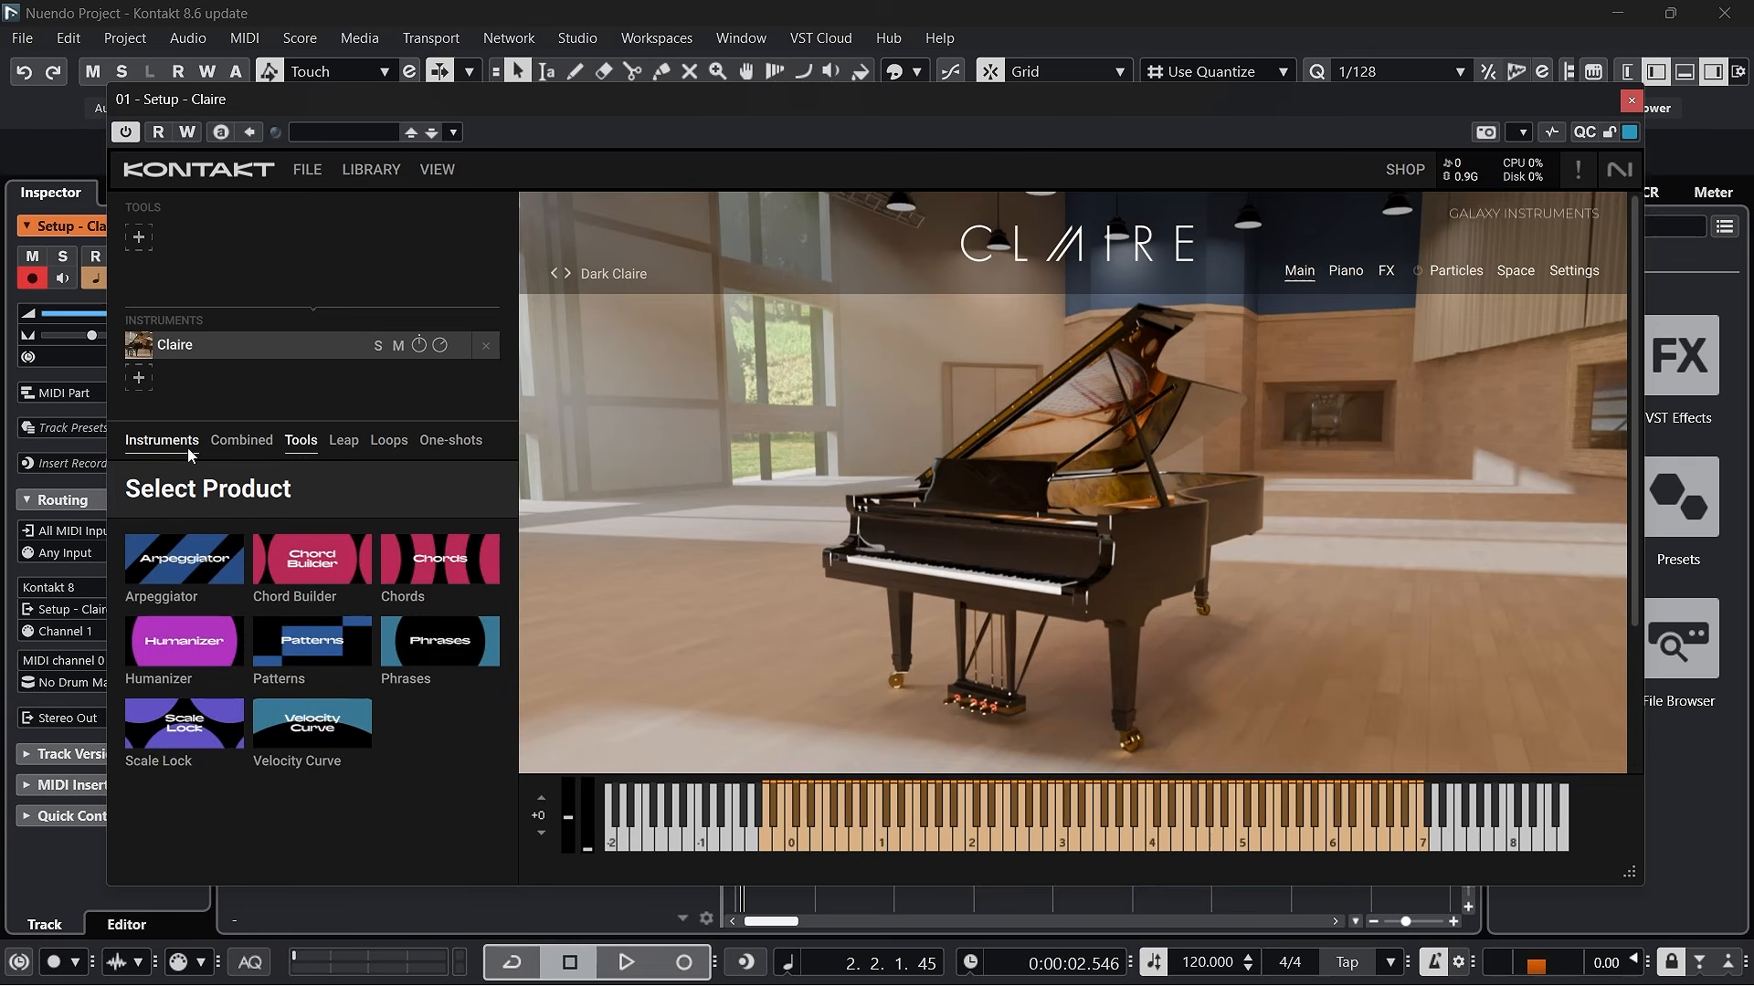
left_click(133, 248)
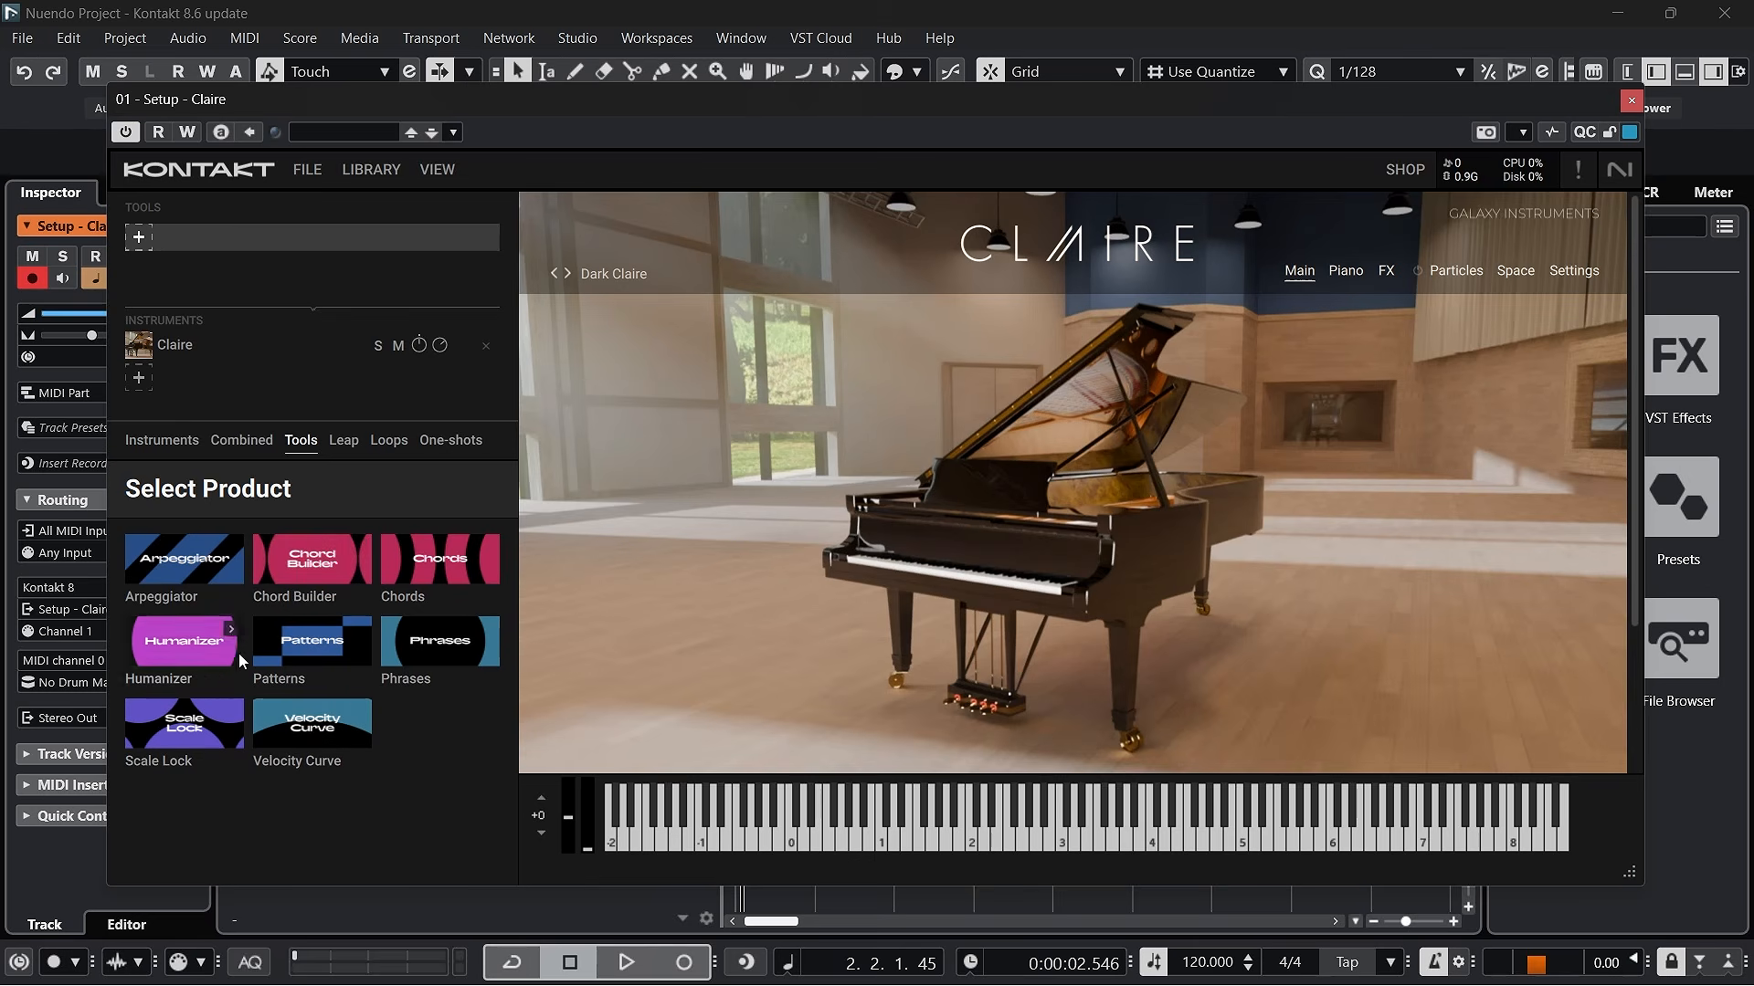
left_click(295, 575)
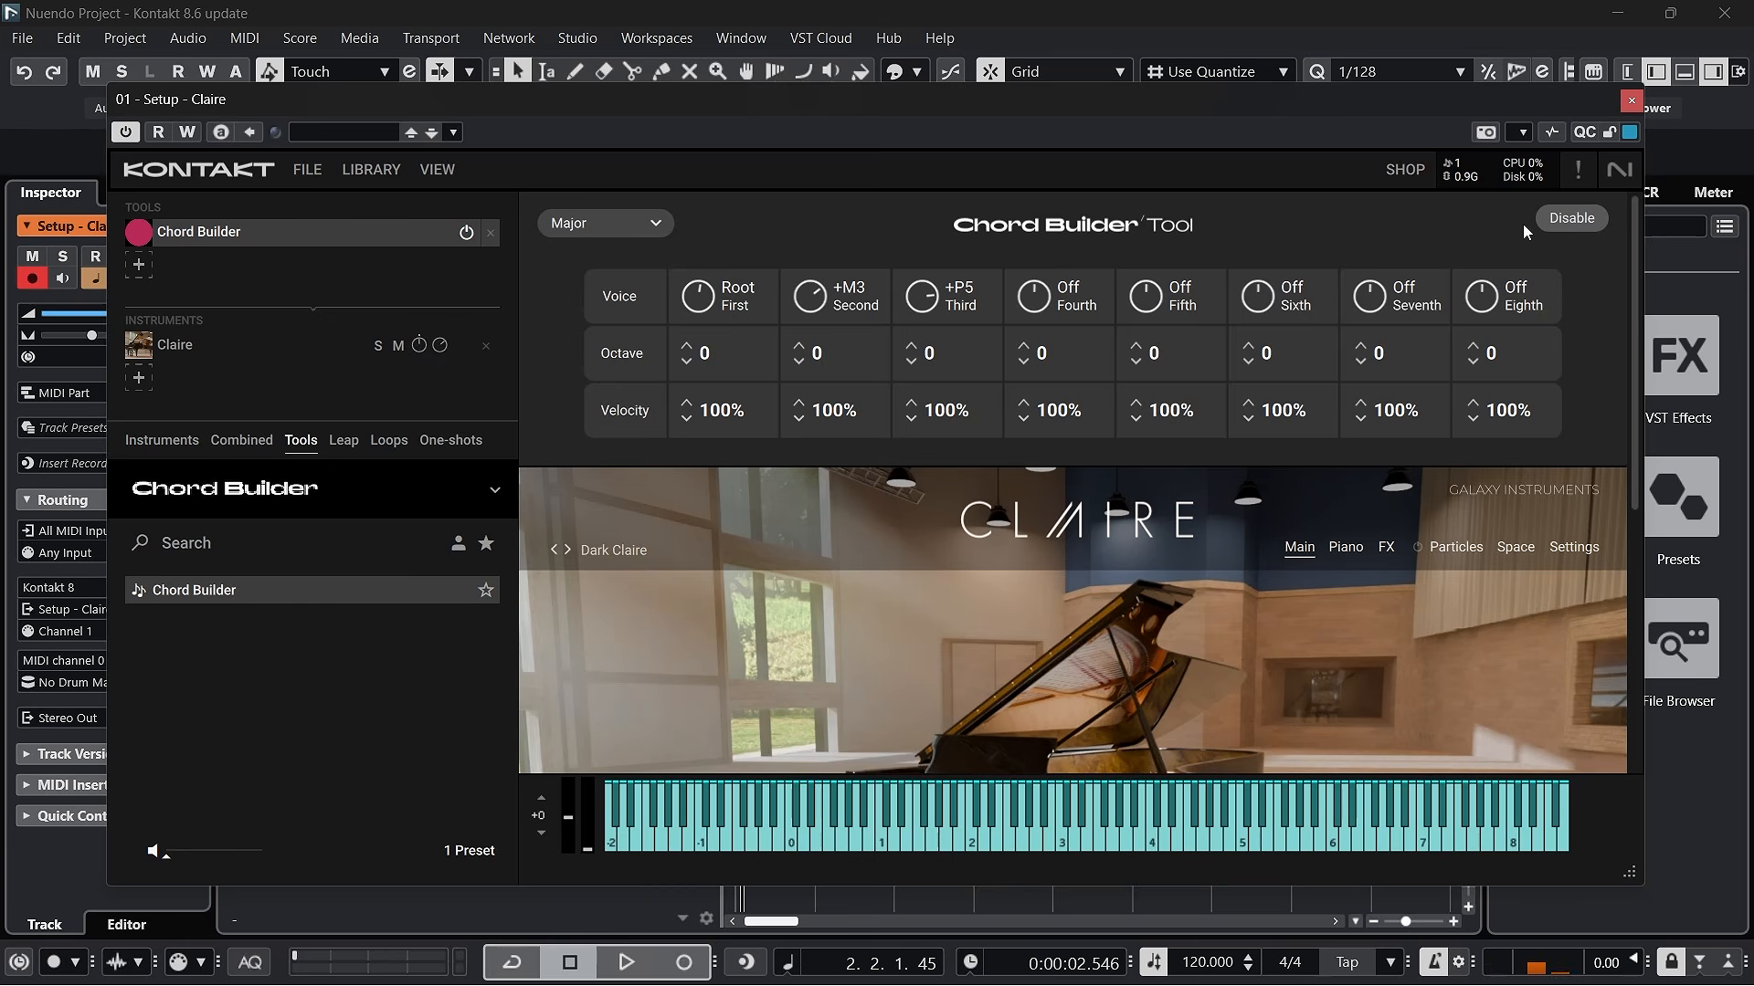
left_click(1553, 220)
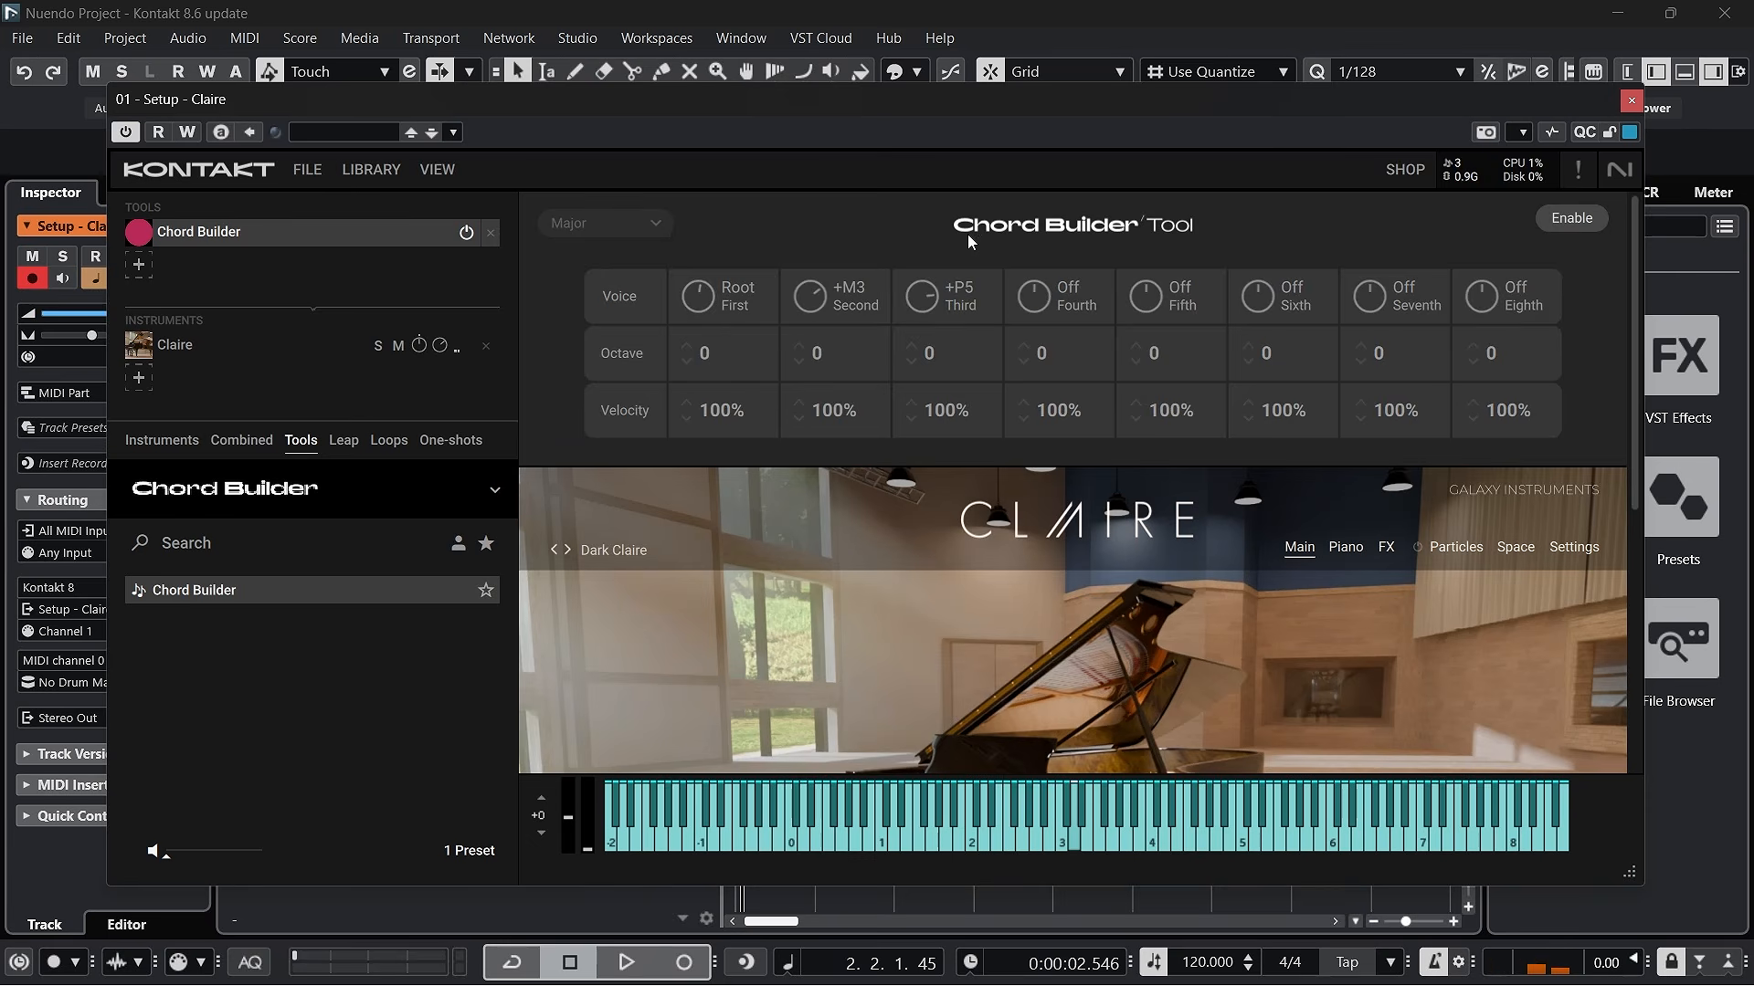
left_click(1583, 222)
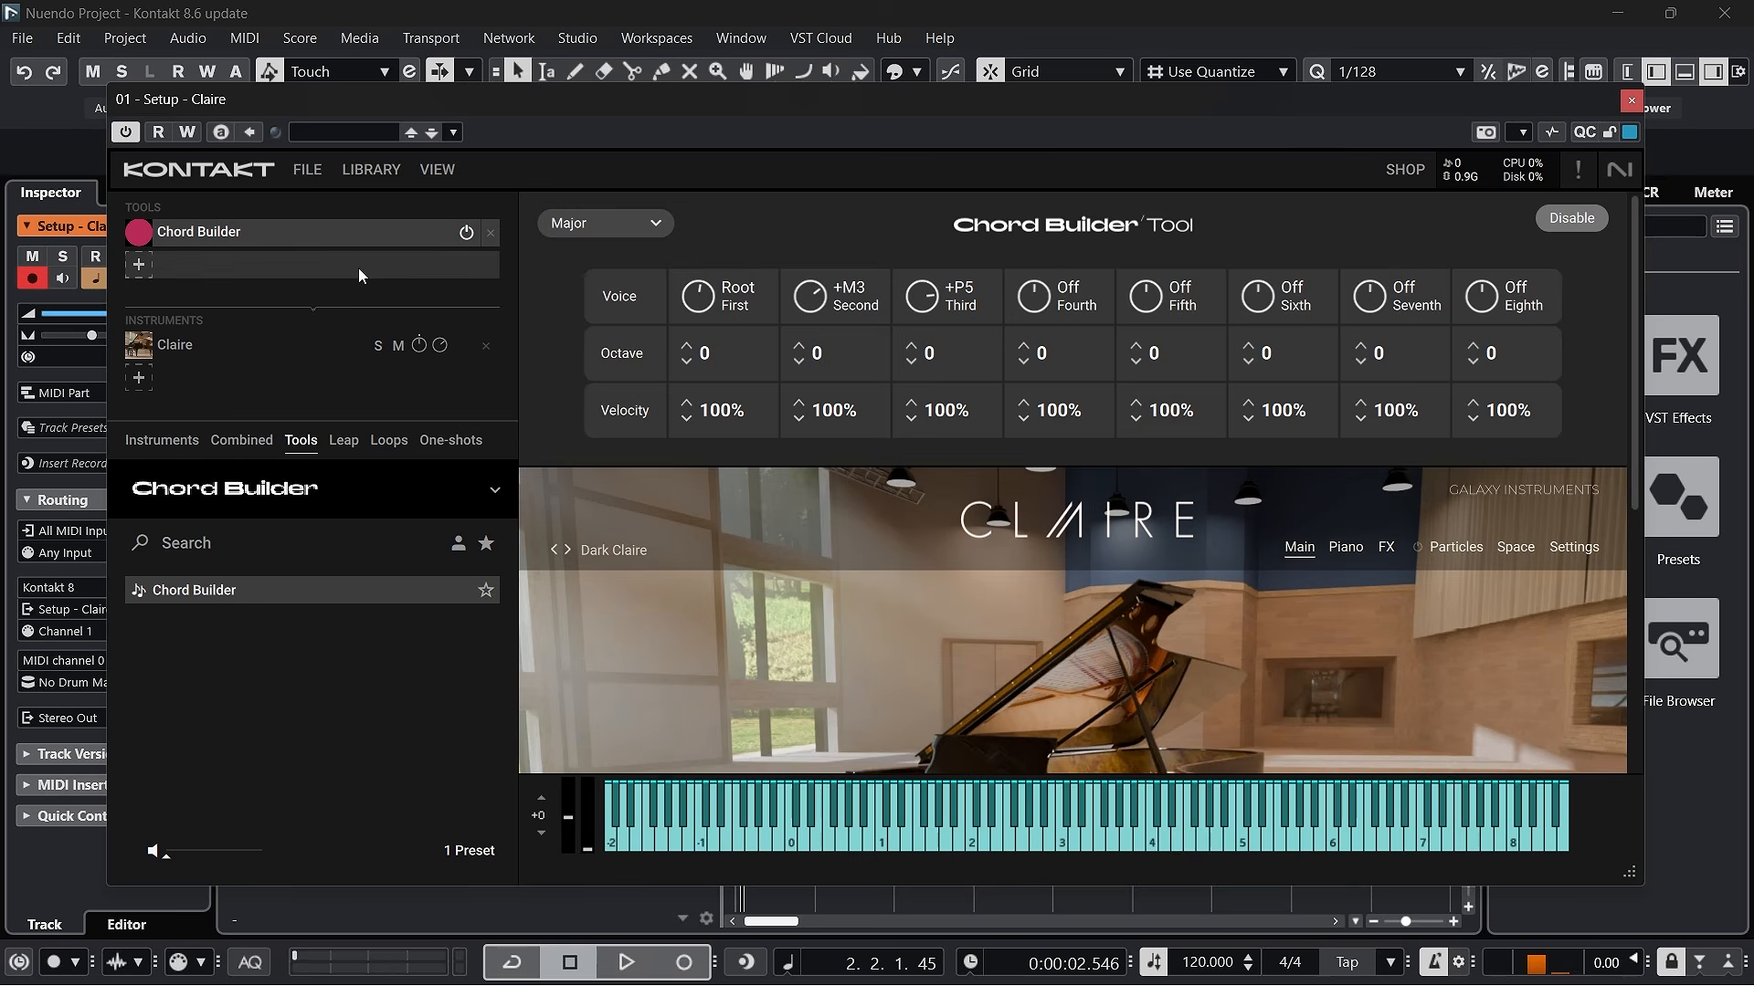
Add the Arpeggiator tool in the slot below the Chord Builder
left_click(286, 486)
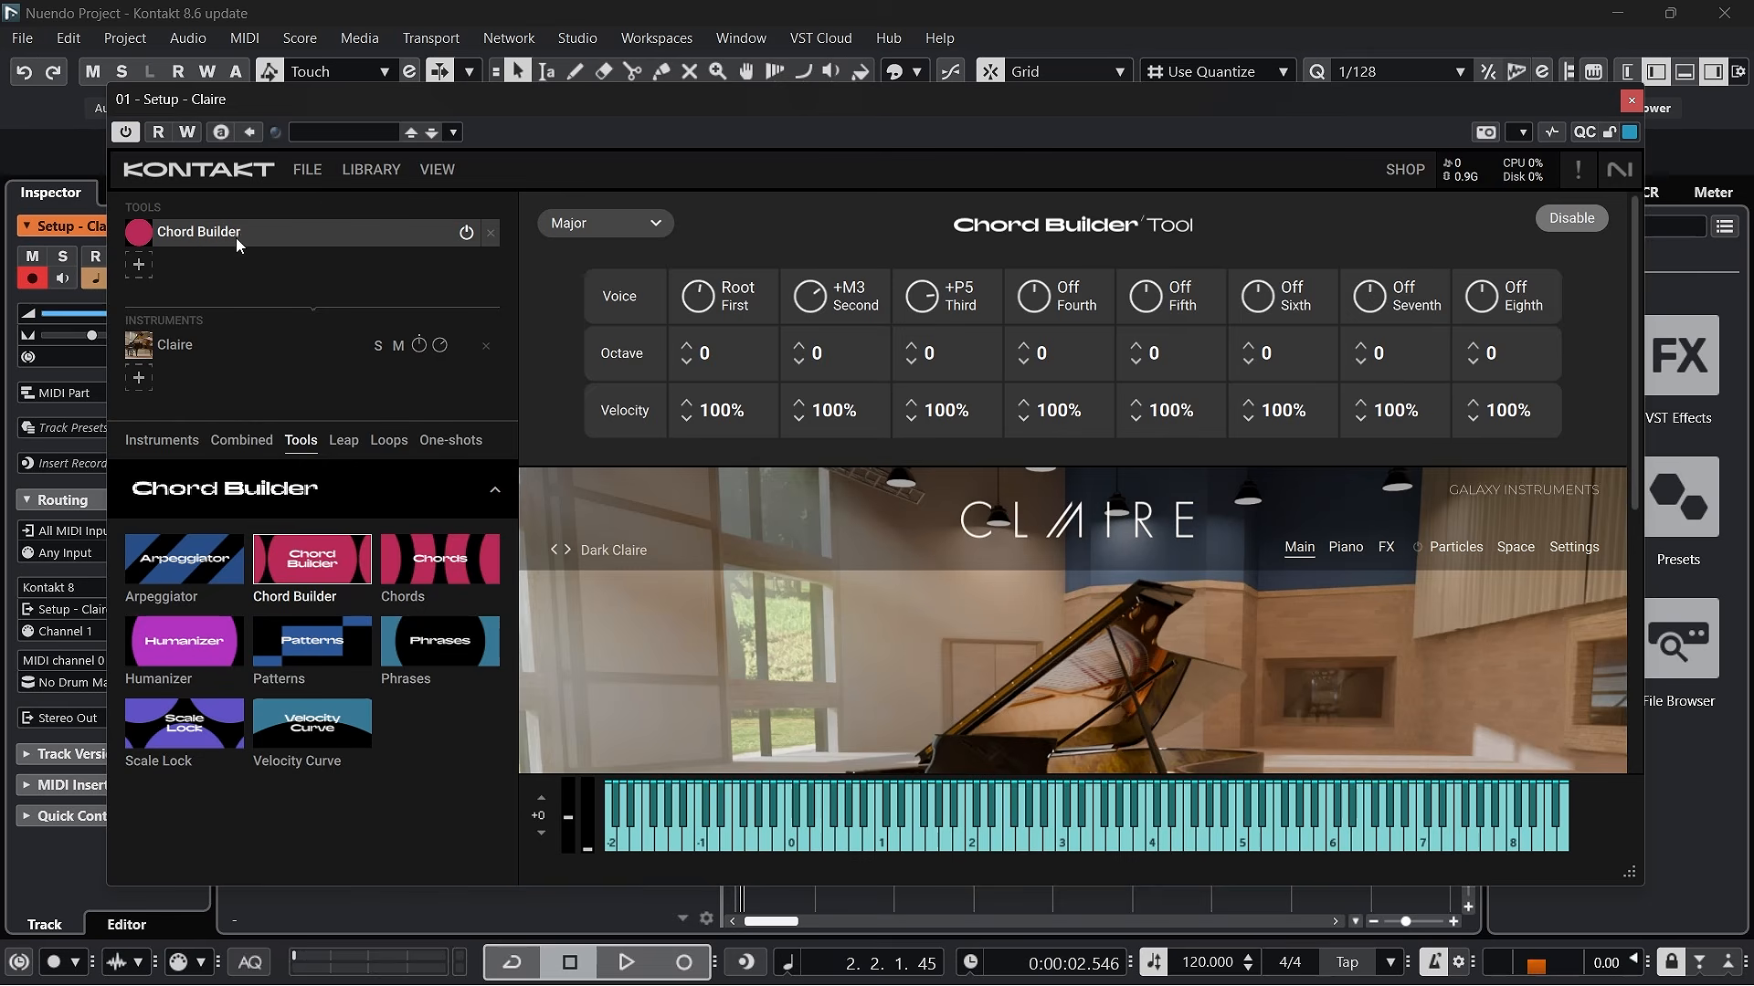
left_click(139, 266)
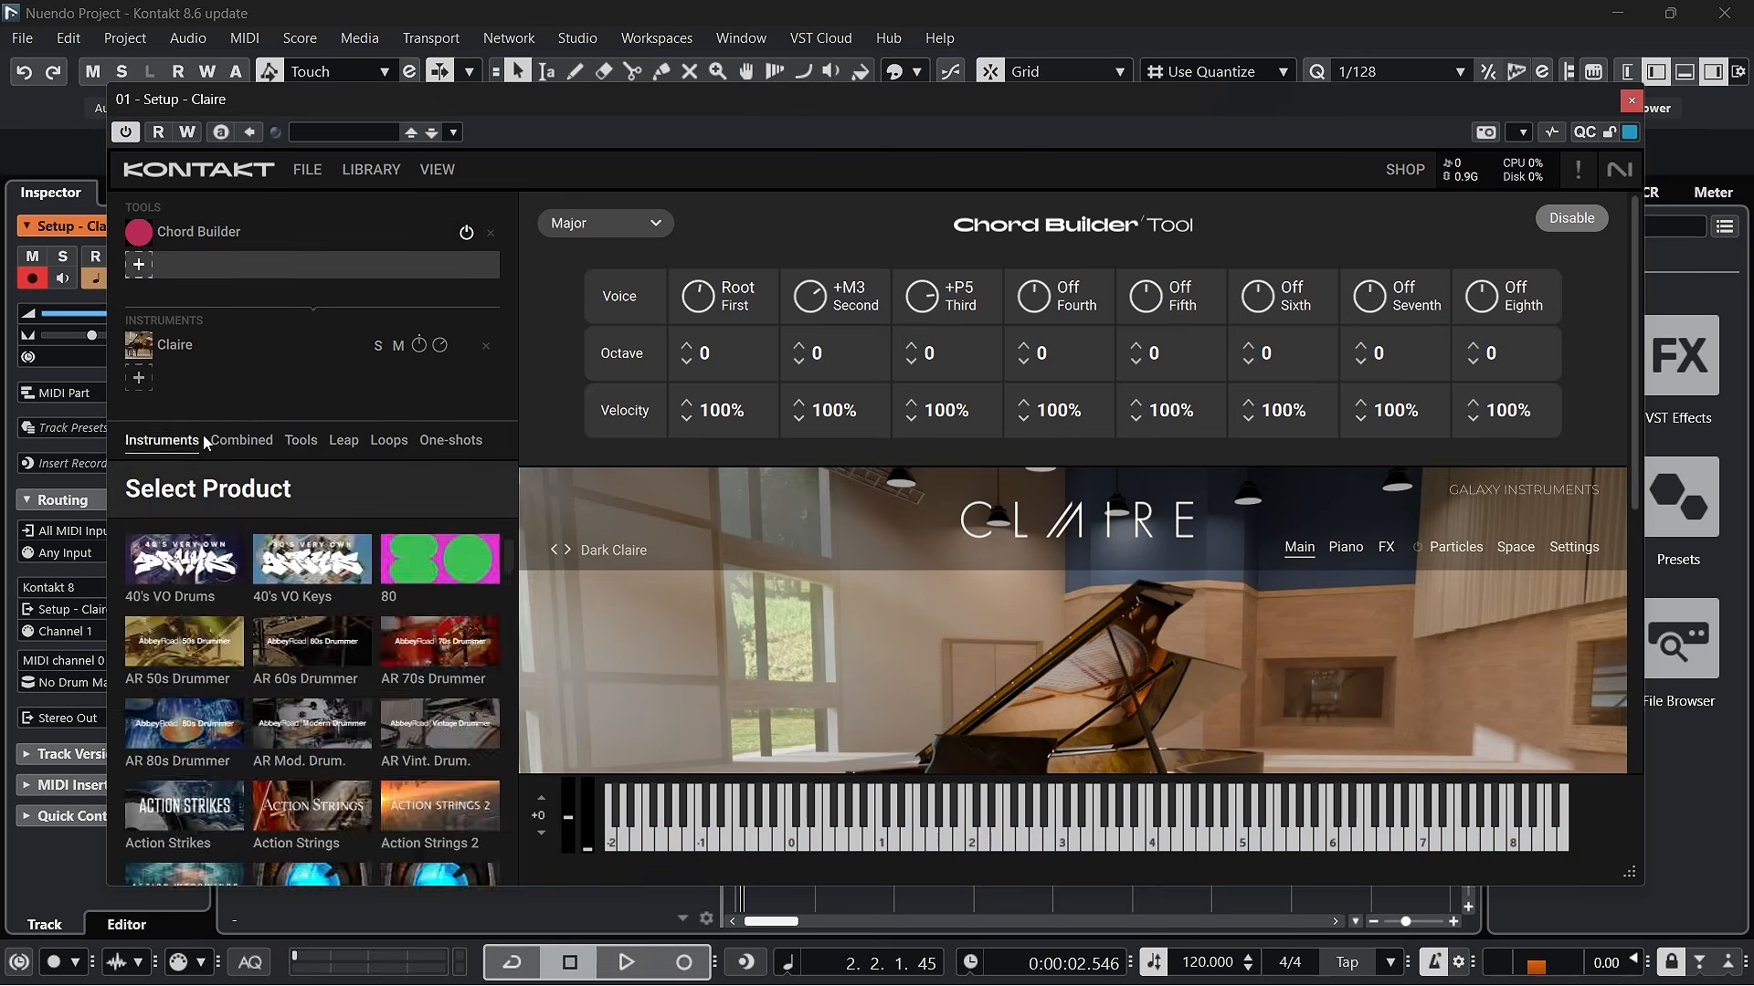
left_click(300, 440)
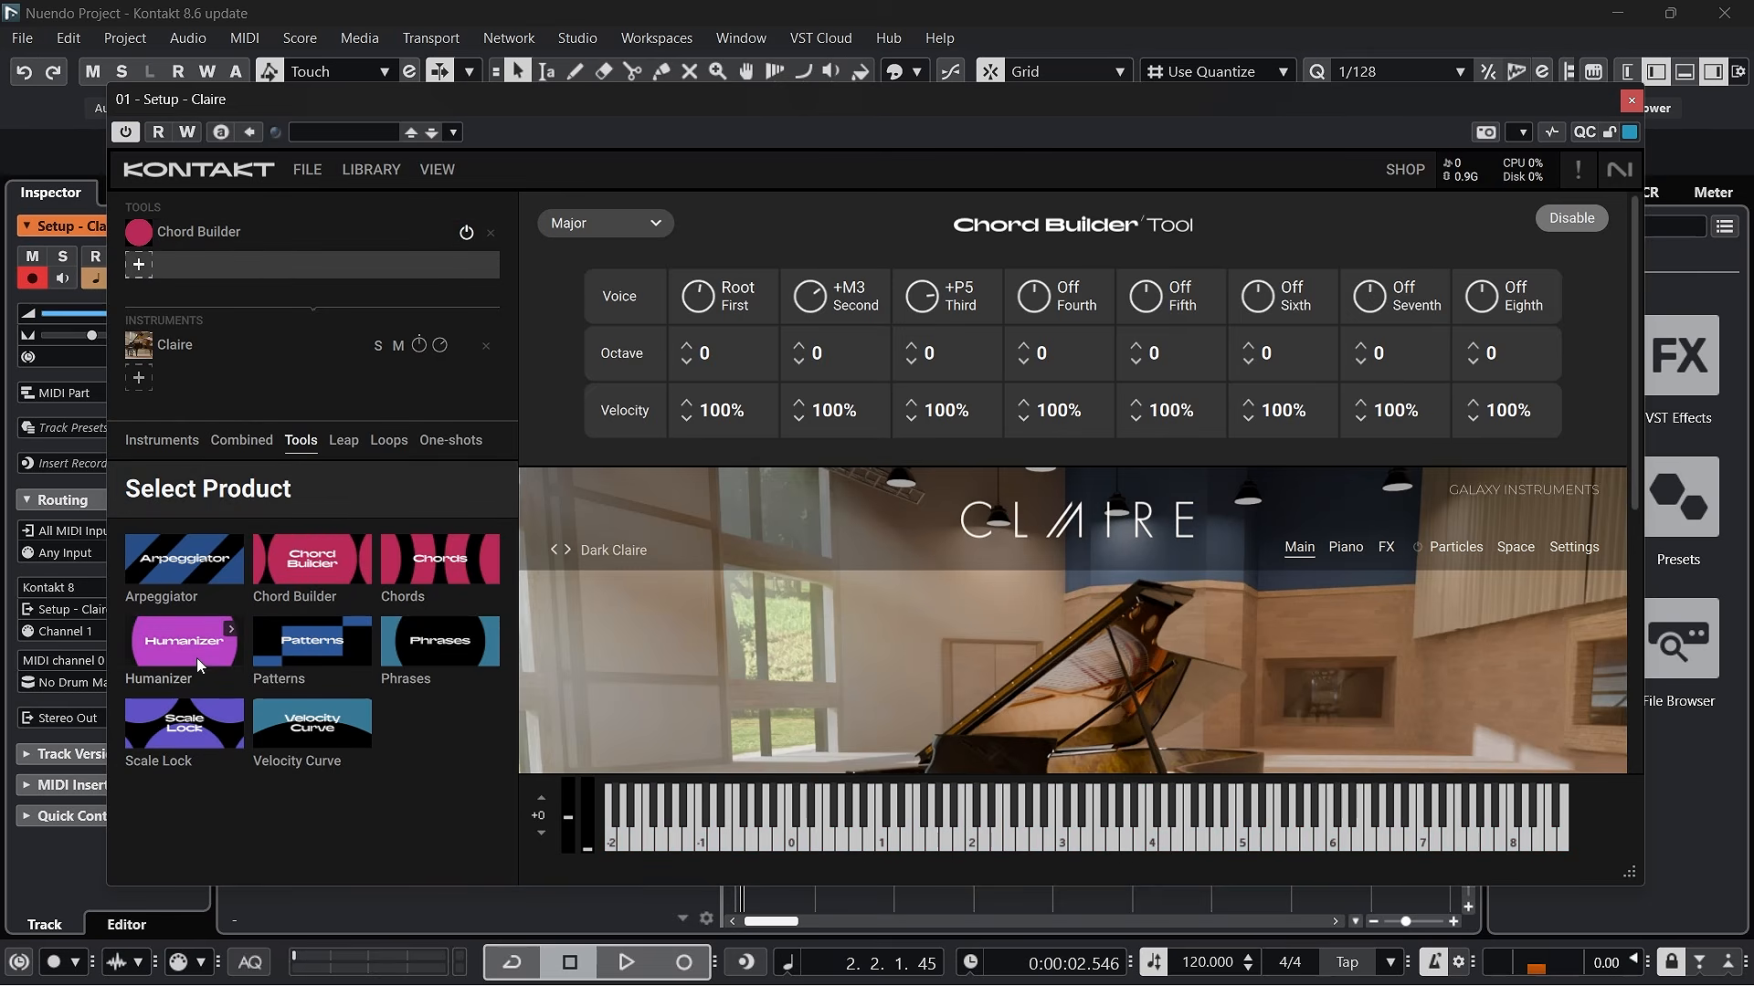
left_click(194, 581)
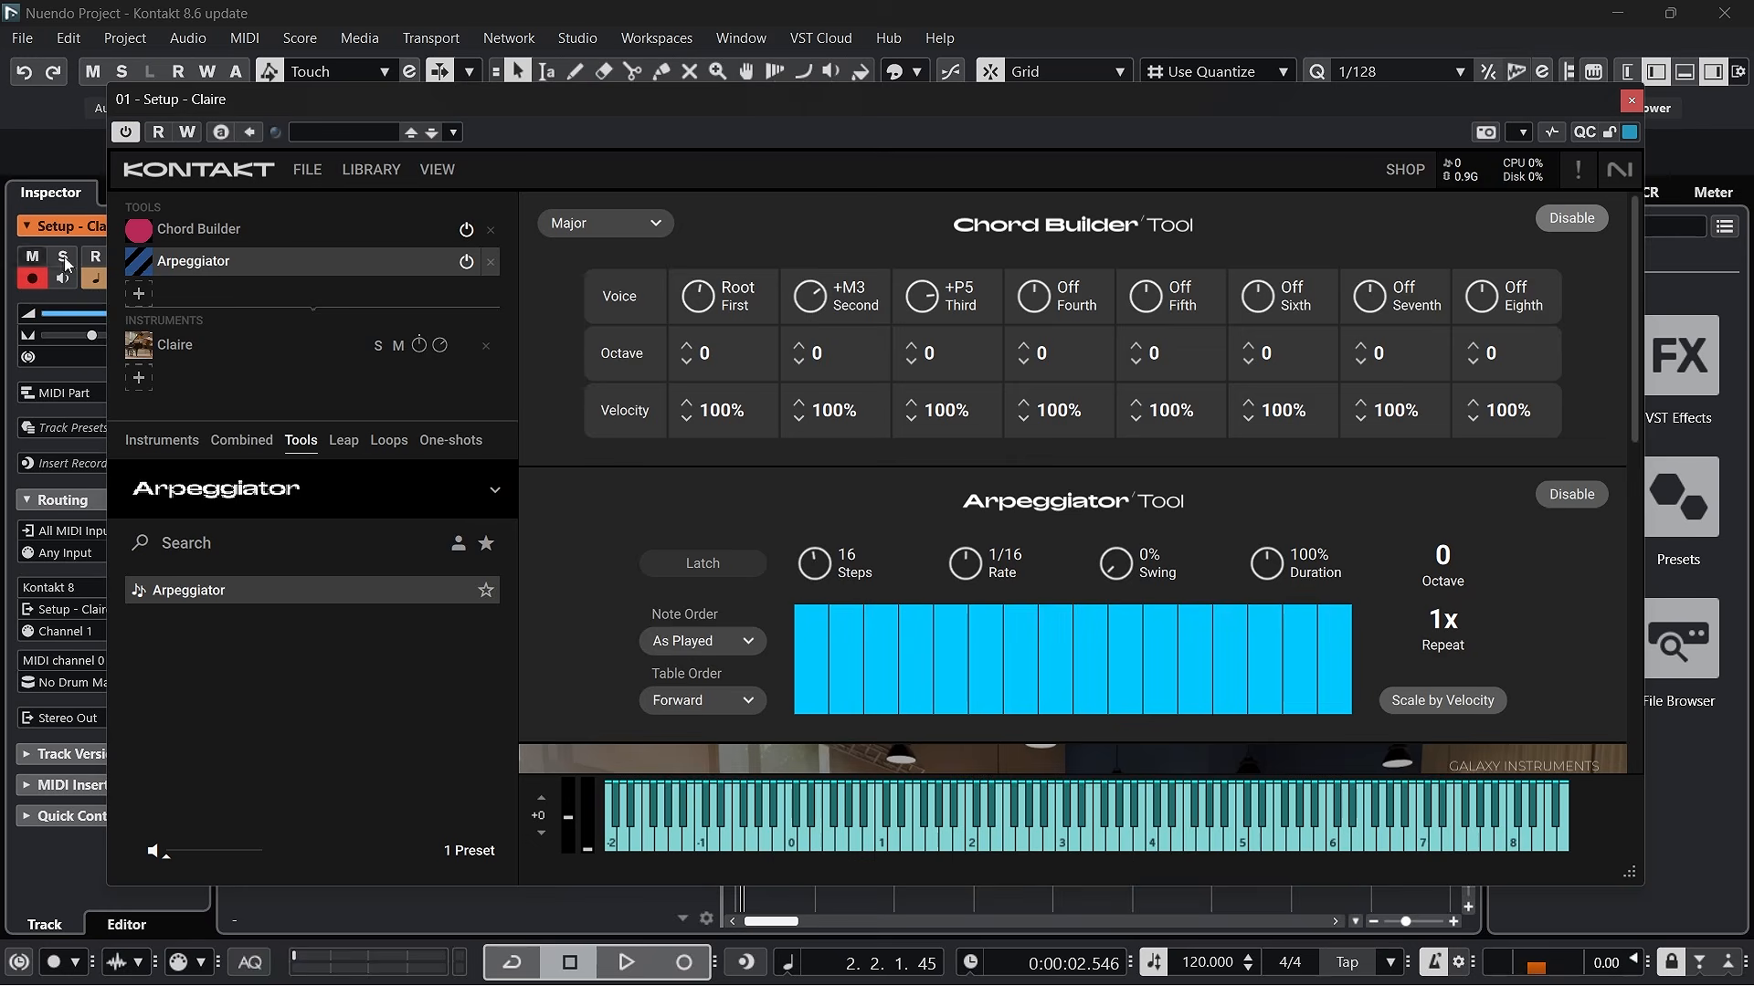
Pick the Aurora Pulse preset of the Patterns tool for the empty slot below the Arpeggiator
left_click(139, 293)
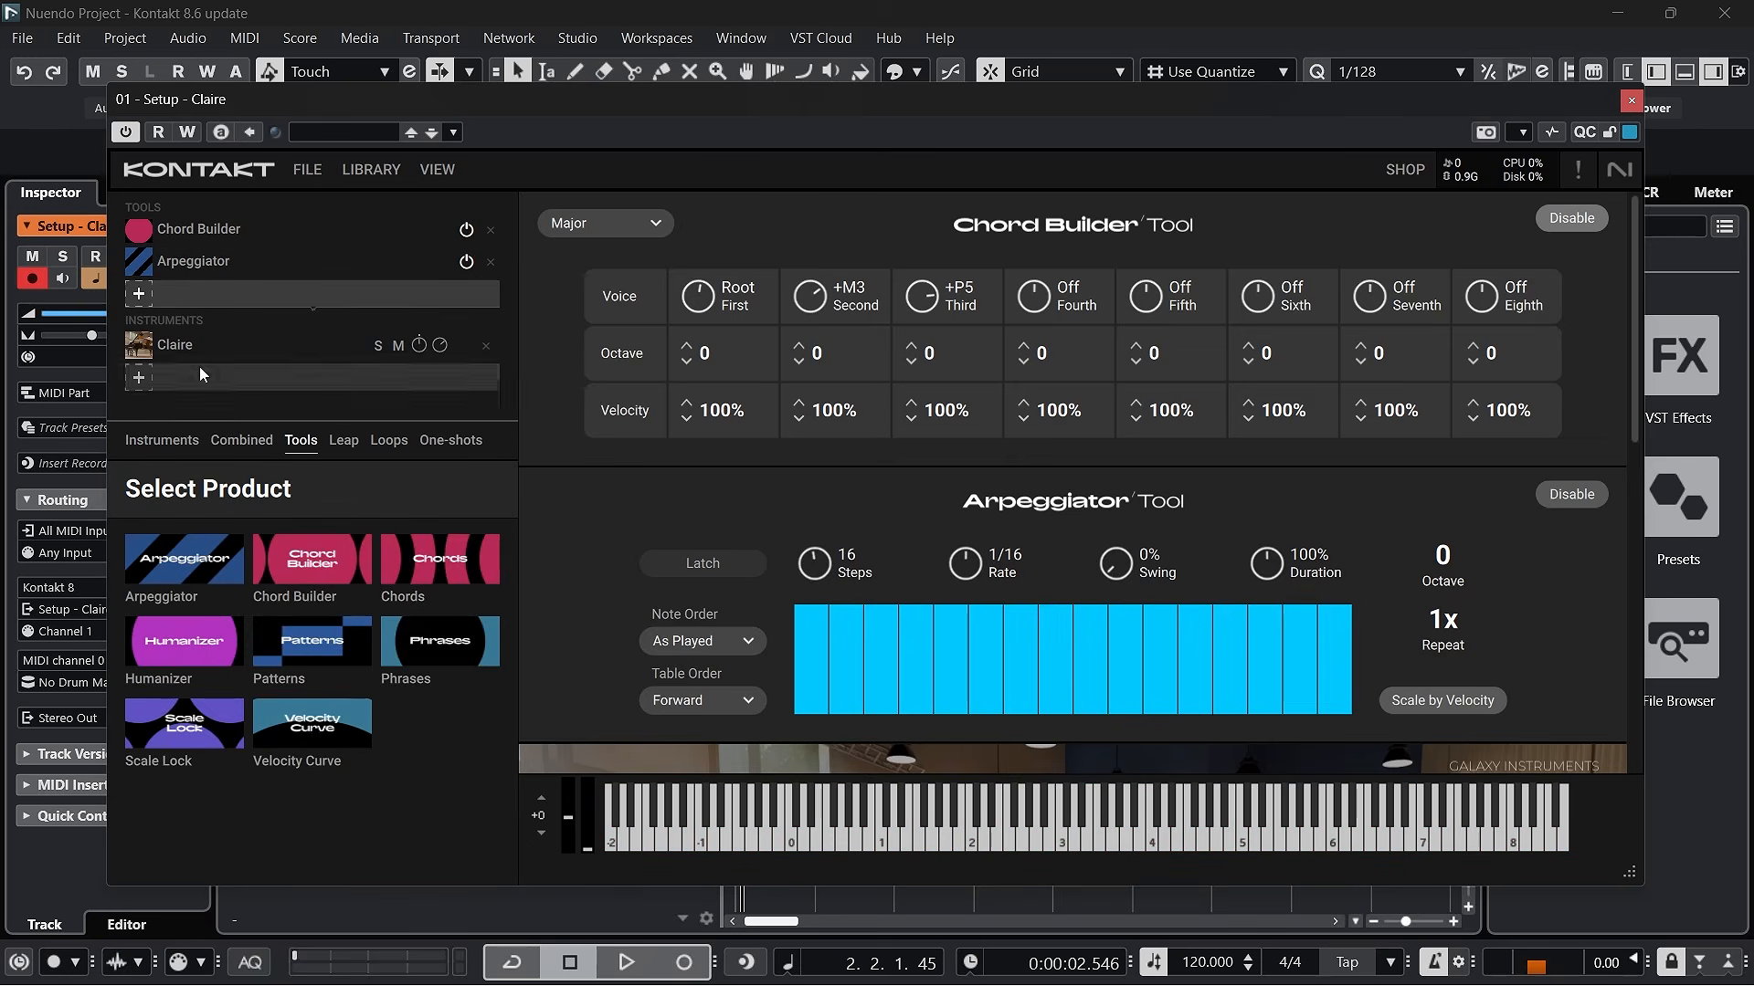
left_click(296, 665)
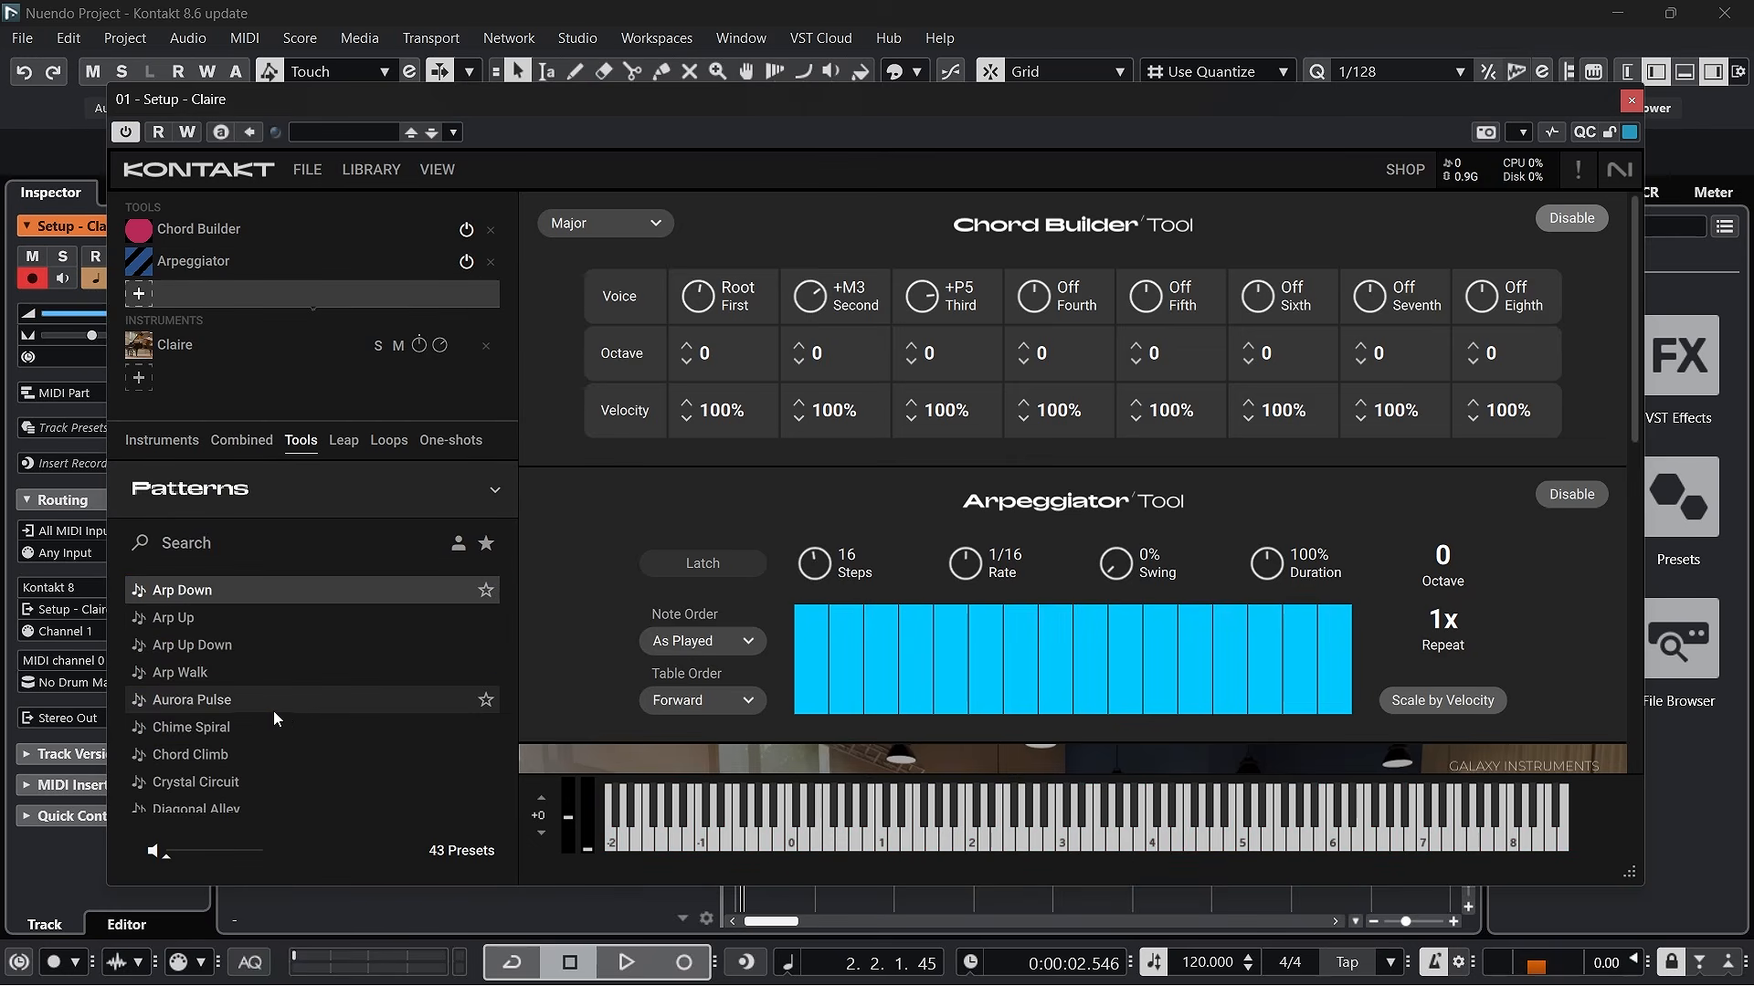
left_click(227, 708)
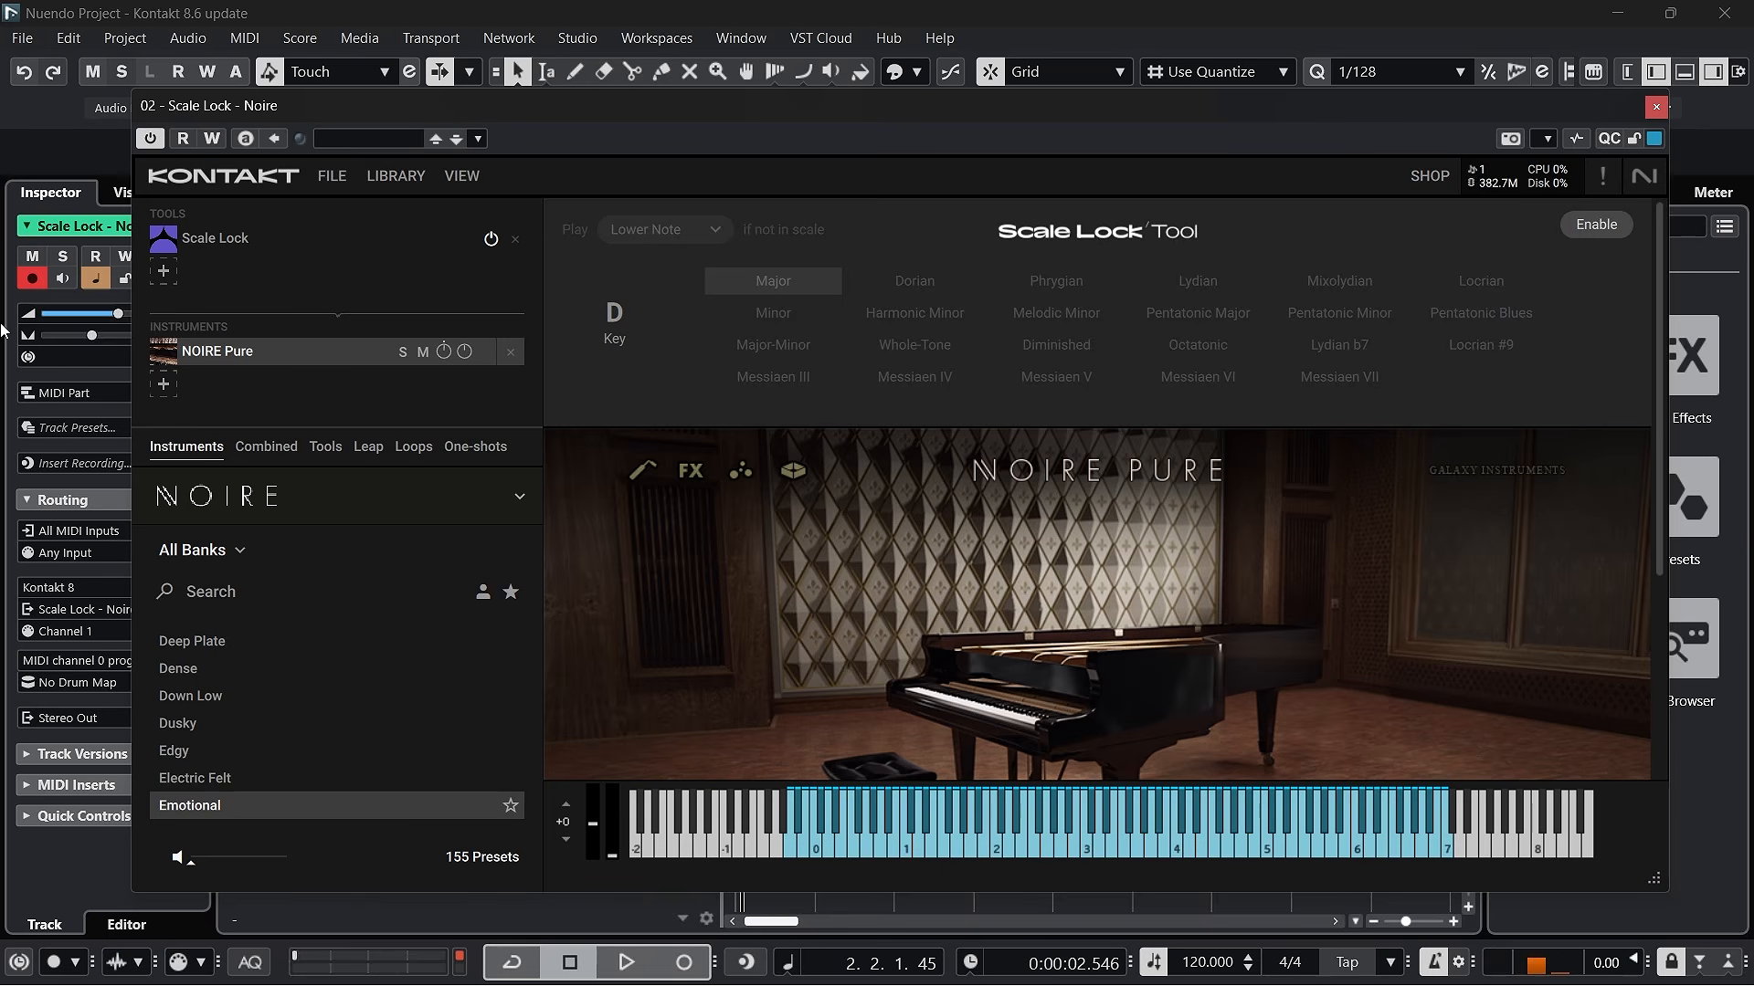
Enable the Scale Lock tool on the NOIRE Pure piano and lock it to the Minor scale in D
left_click(1591, 227)
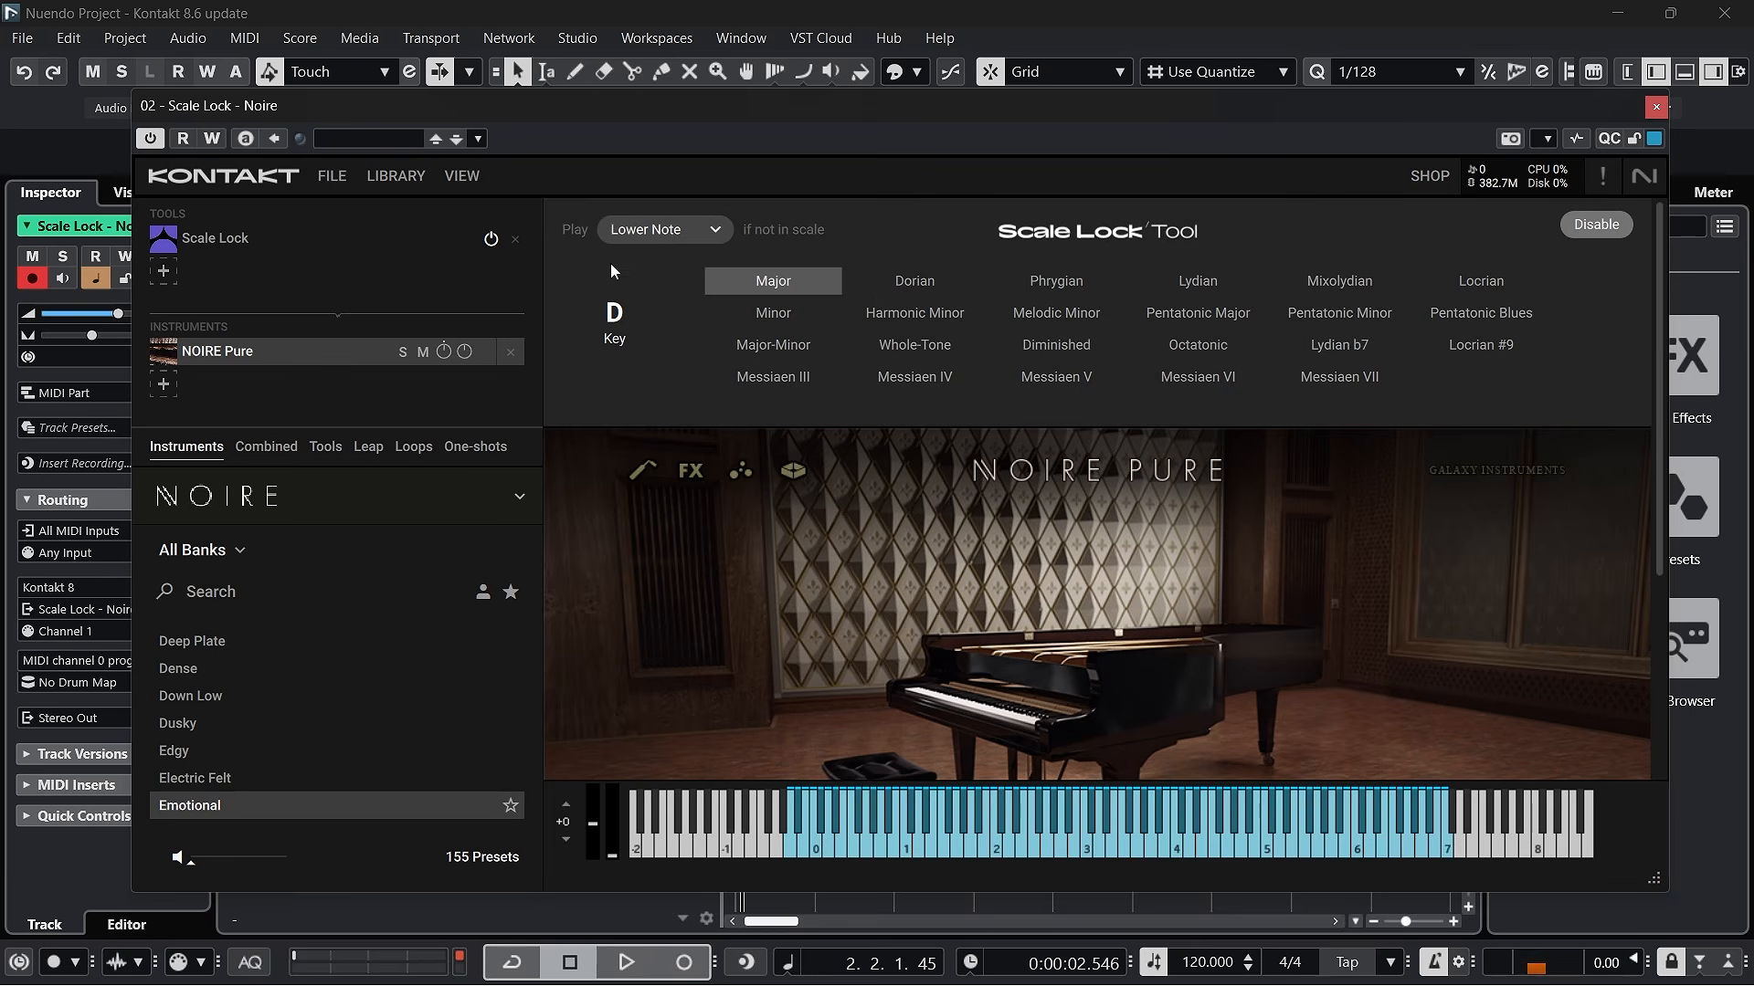
left_click_drag(610, 264, 606, 488)
left_click_drag(660, 175, 671, 442)
left_click_drag(618, 336, 613, 234)
left_click(775, 313)
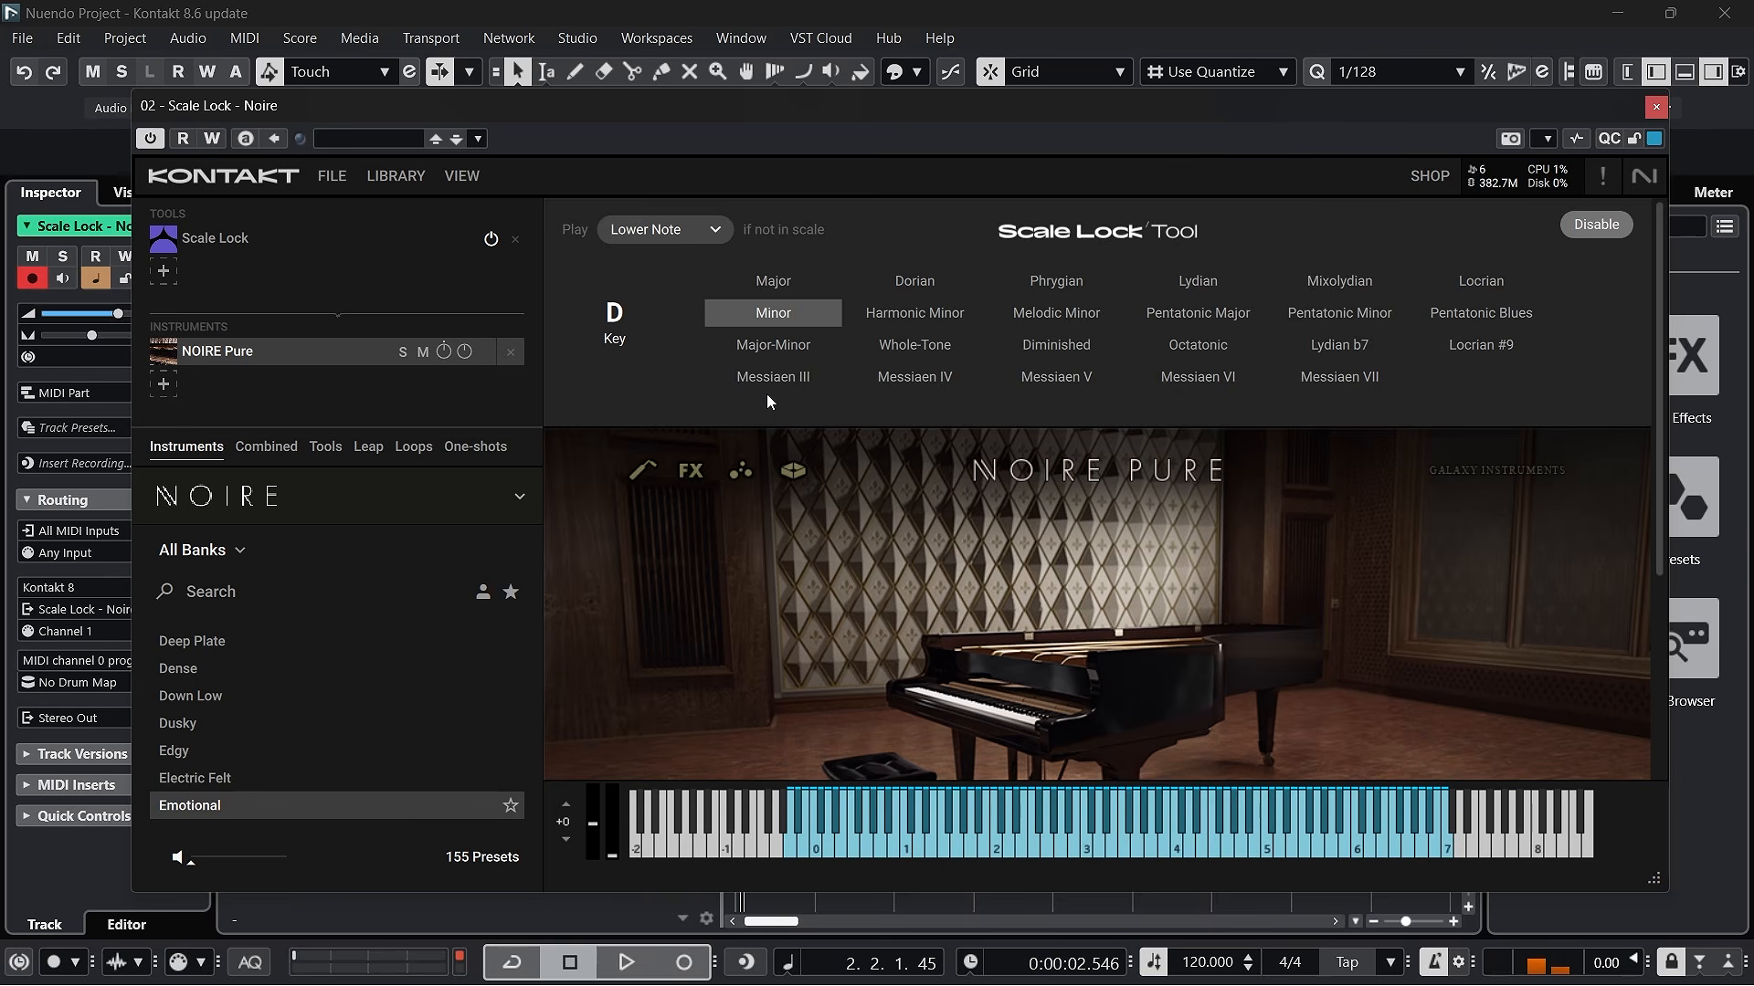
Try Nothing, Lower Note and Higher Note as the Scale Lock's handling of notes outside the scale
left_click(675, 242)
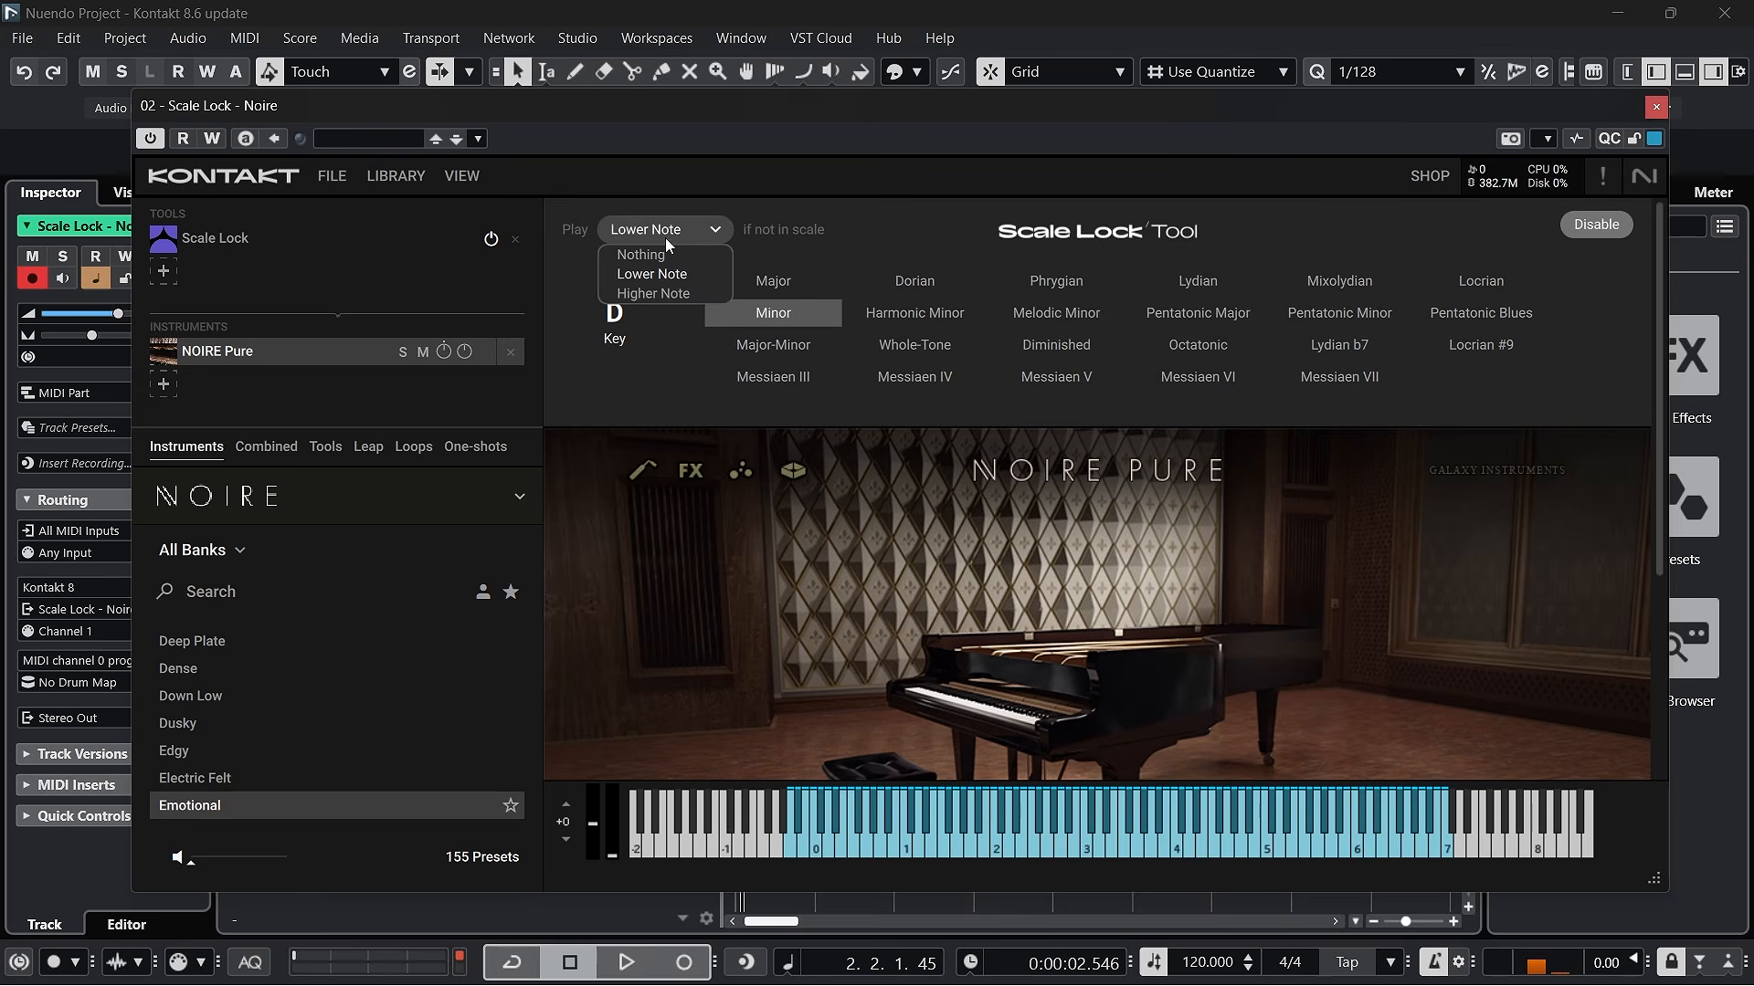
left_click(660, 254)
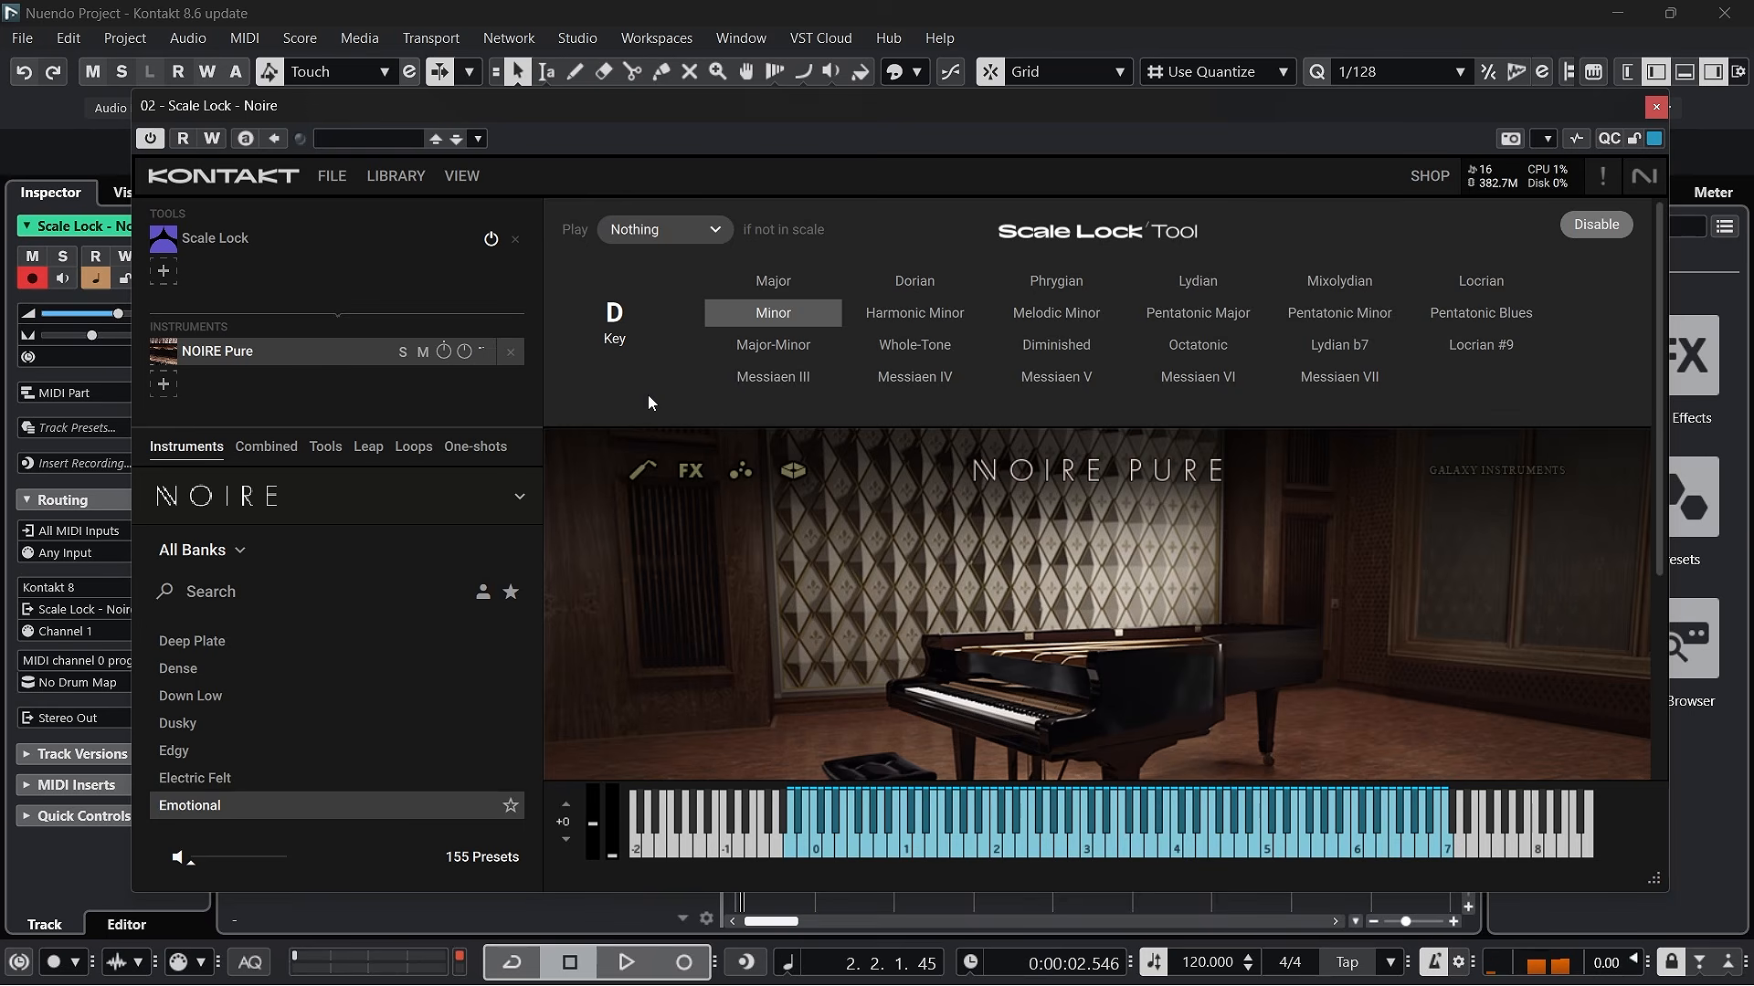
left_click(689, 226)
left_click(660, 280)
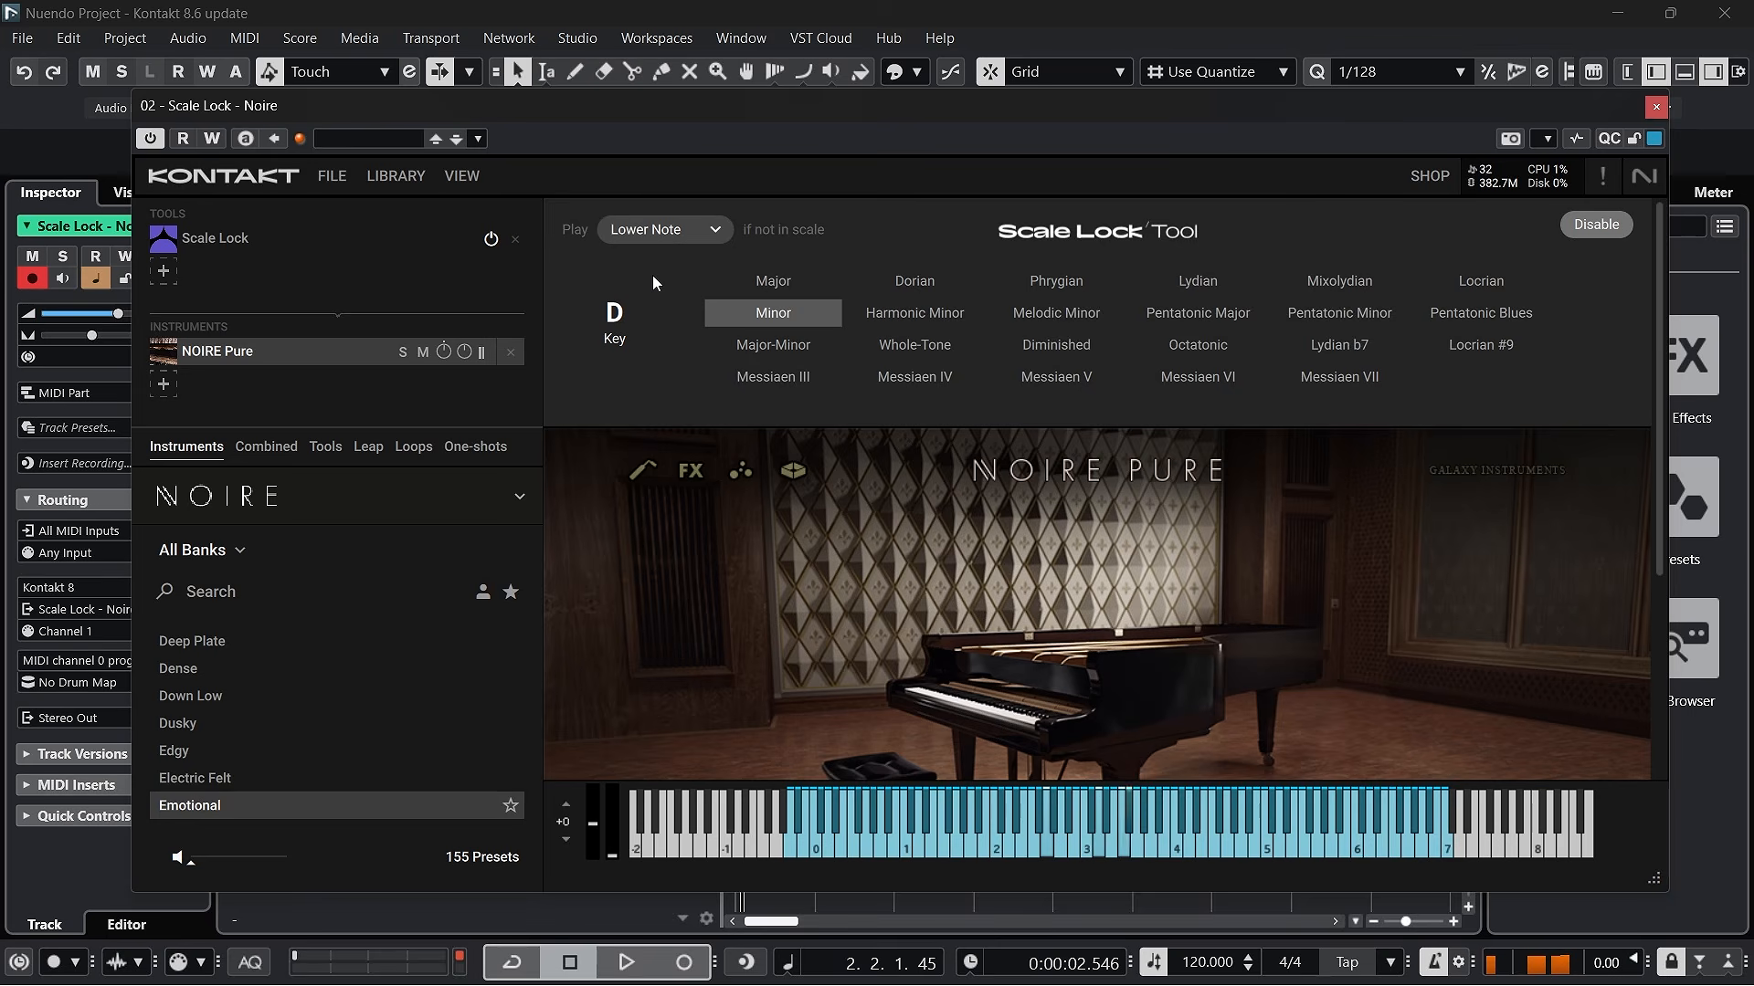
left_click(676, 229)
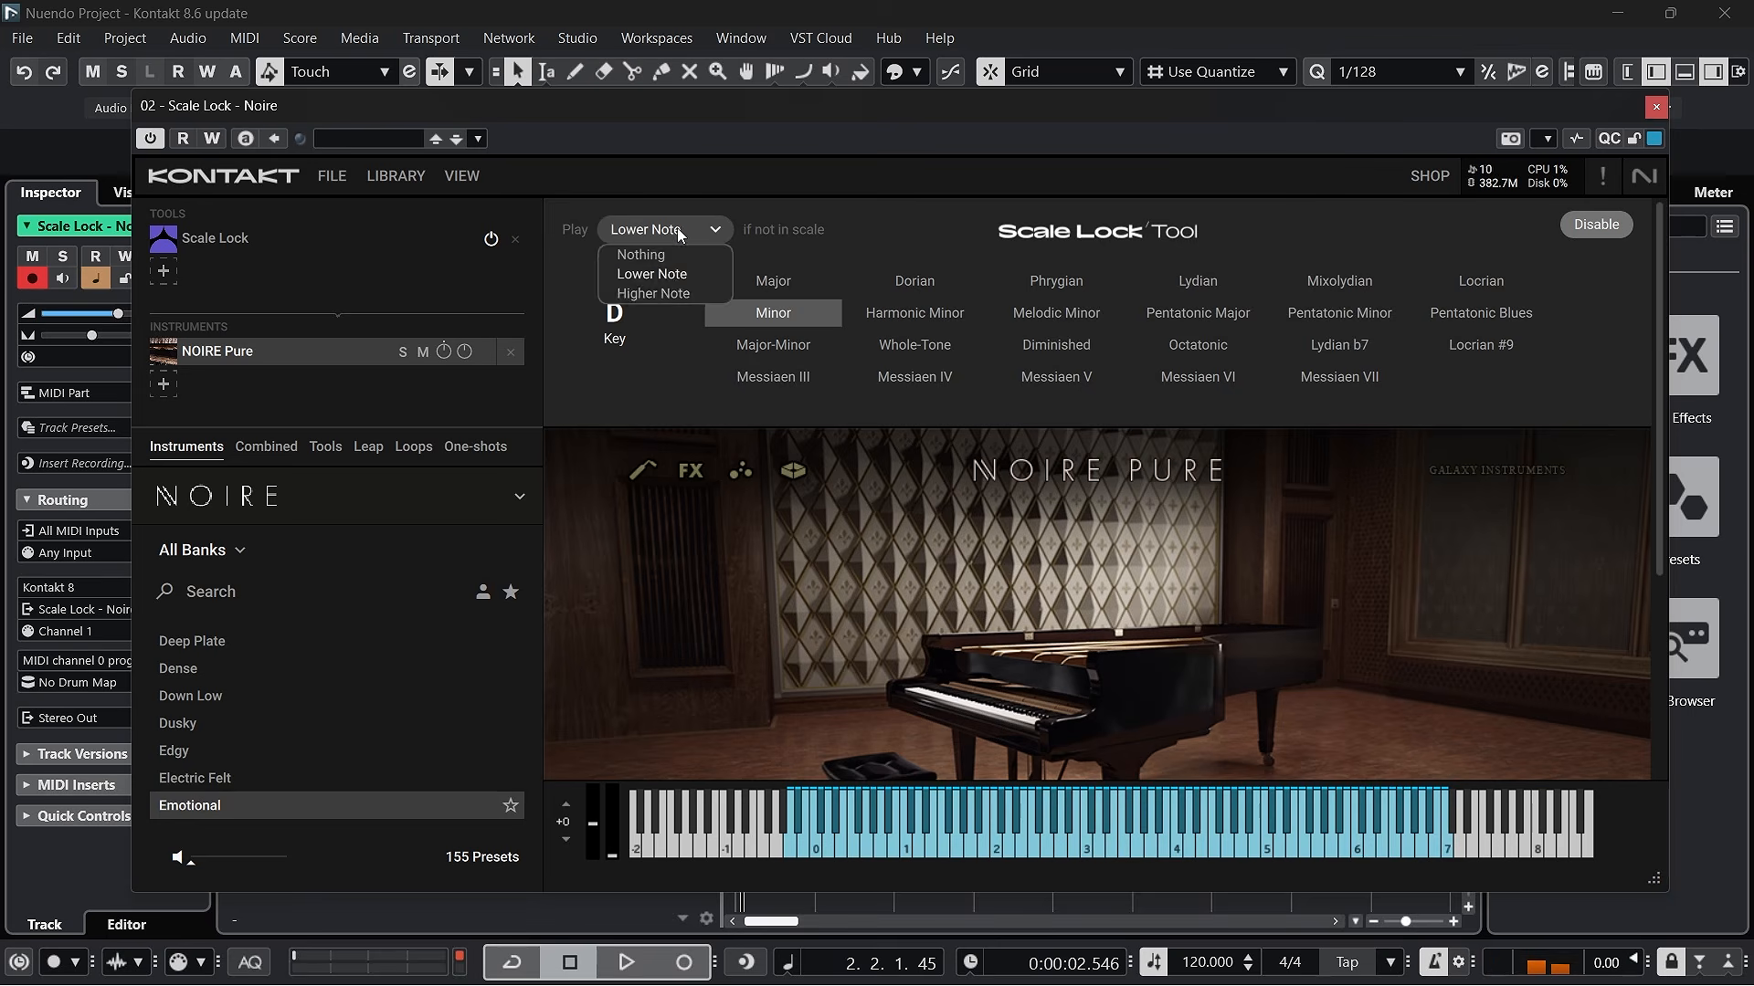
left_click(660, 293)
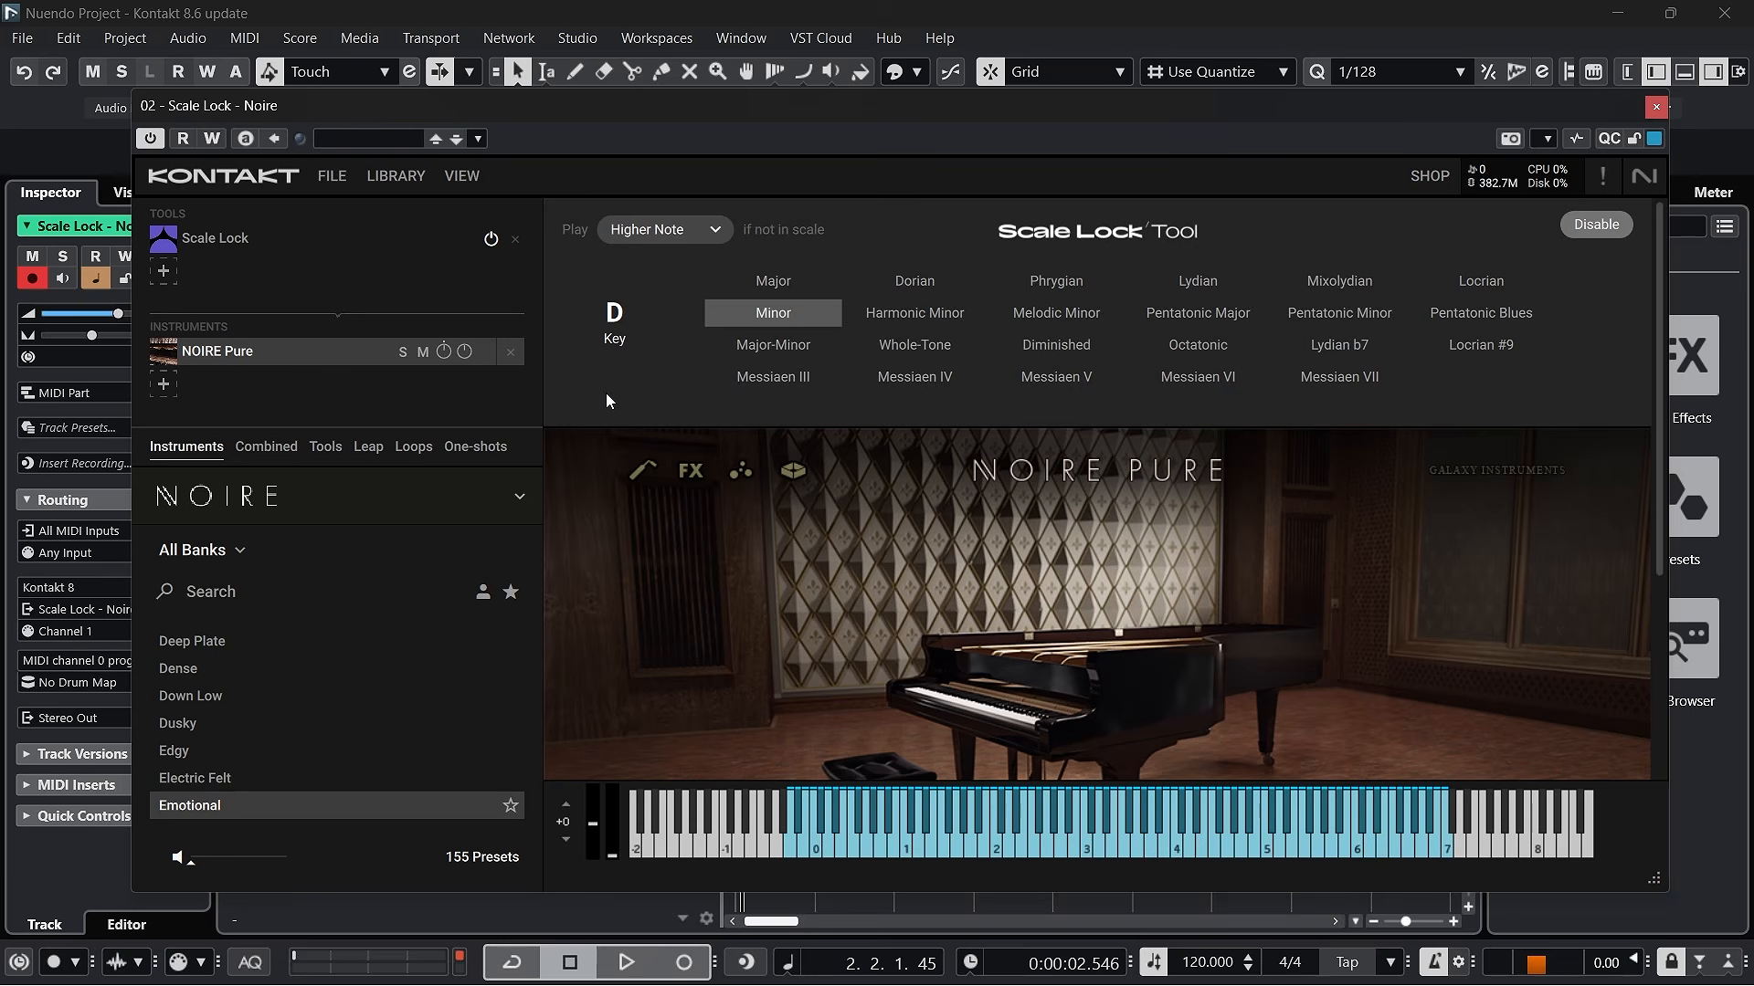
Try the Whole-Tone scale with the key set to D#/Eb, and the Diminished scale in the same key
left_click(922, 345)
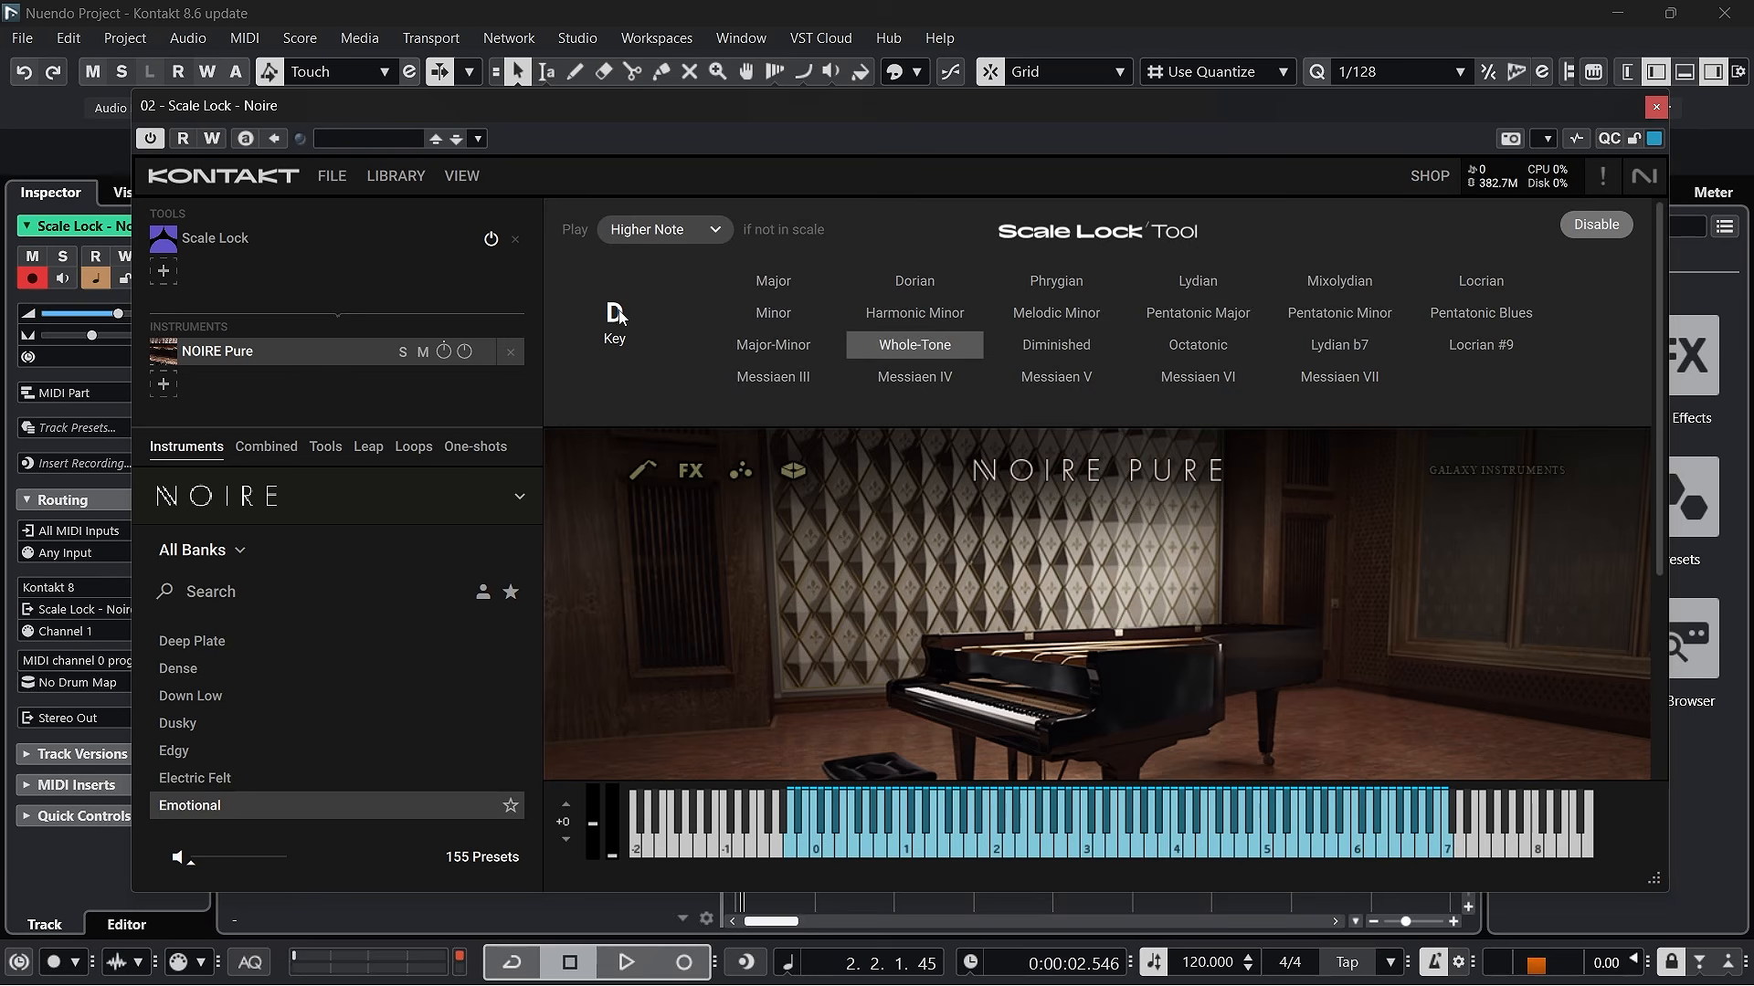
left_click_drag(613, 315, 644, 271)
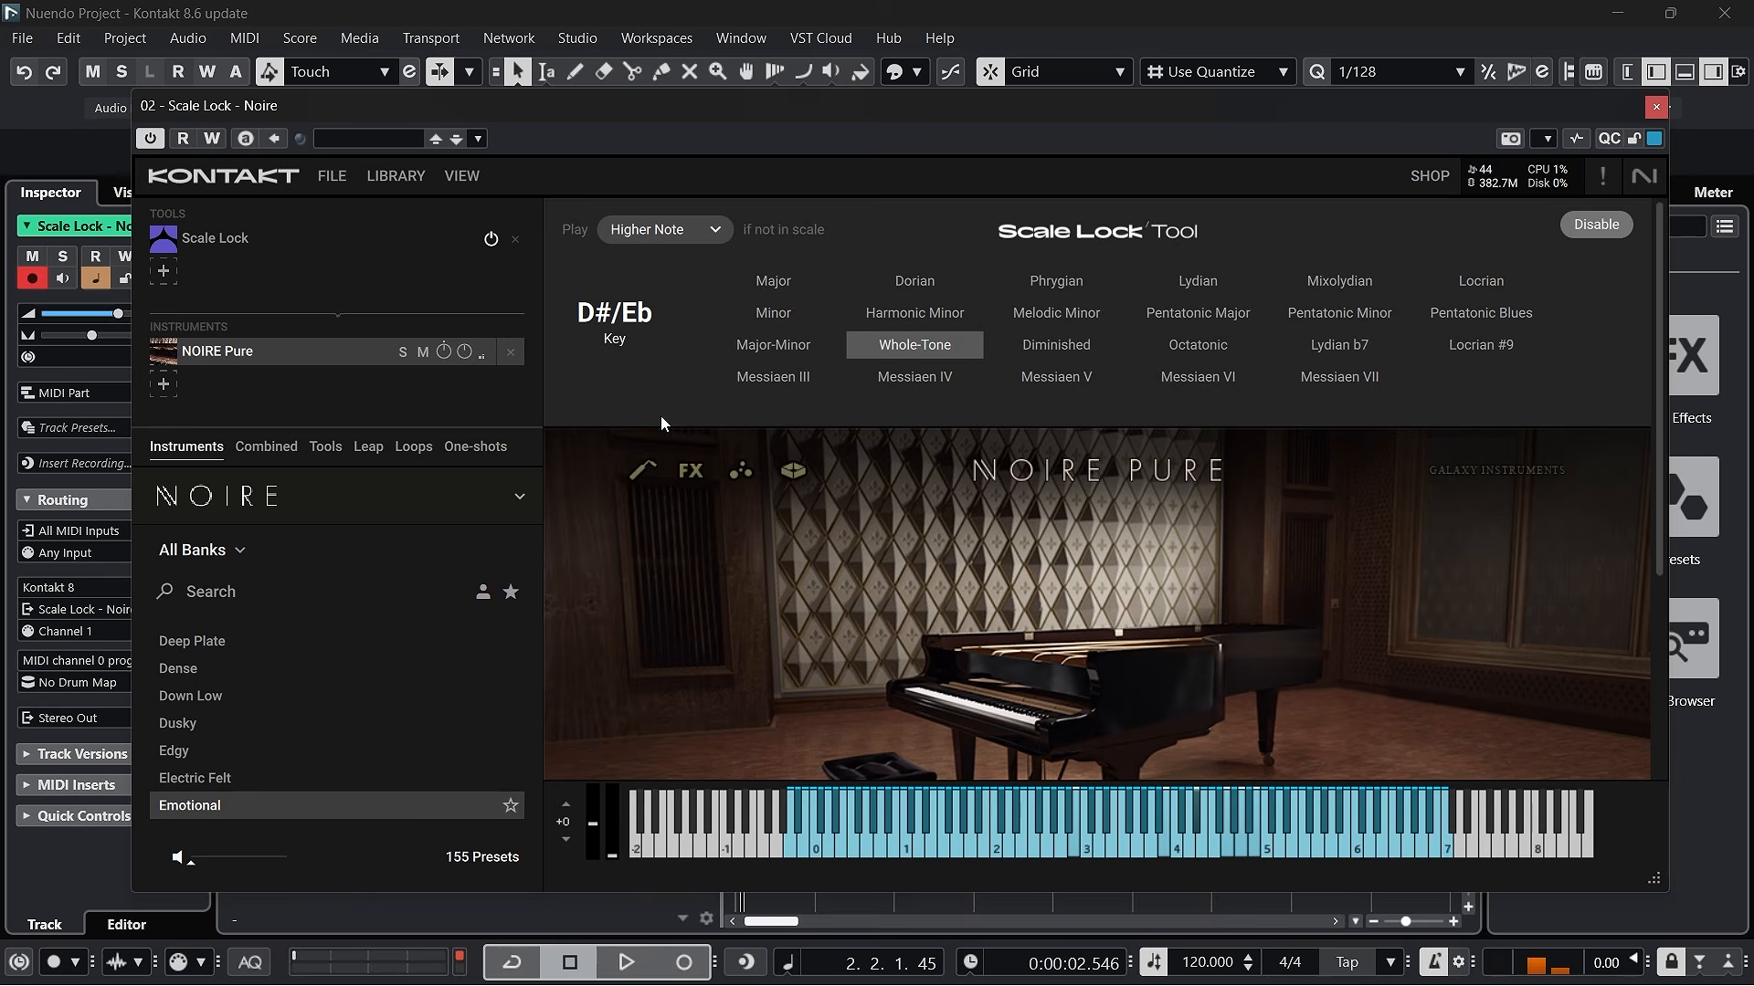
left_click(1091, 344)
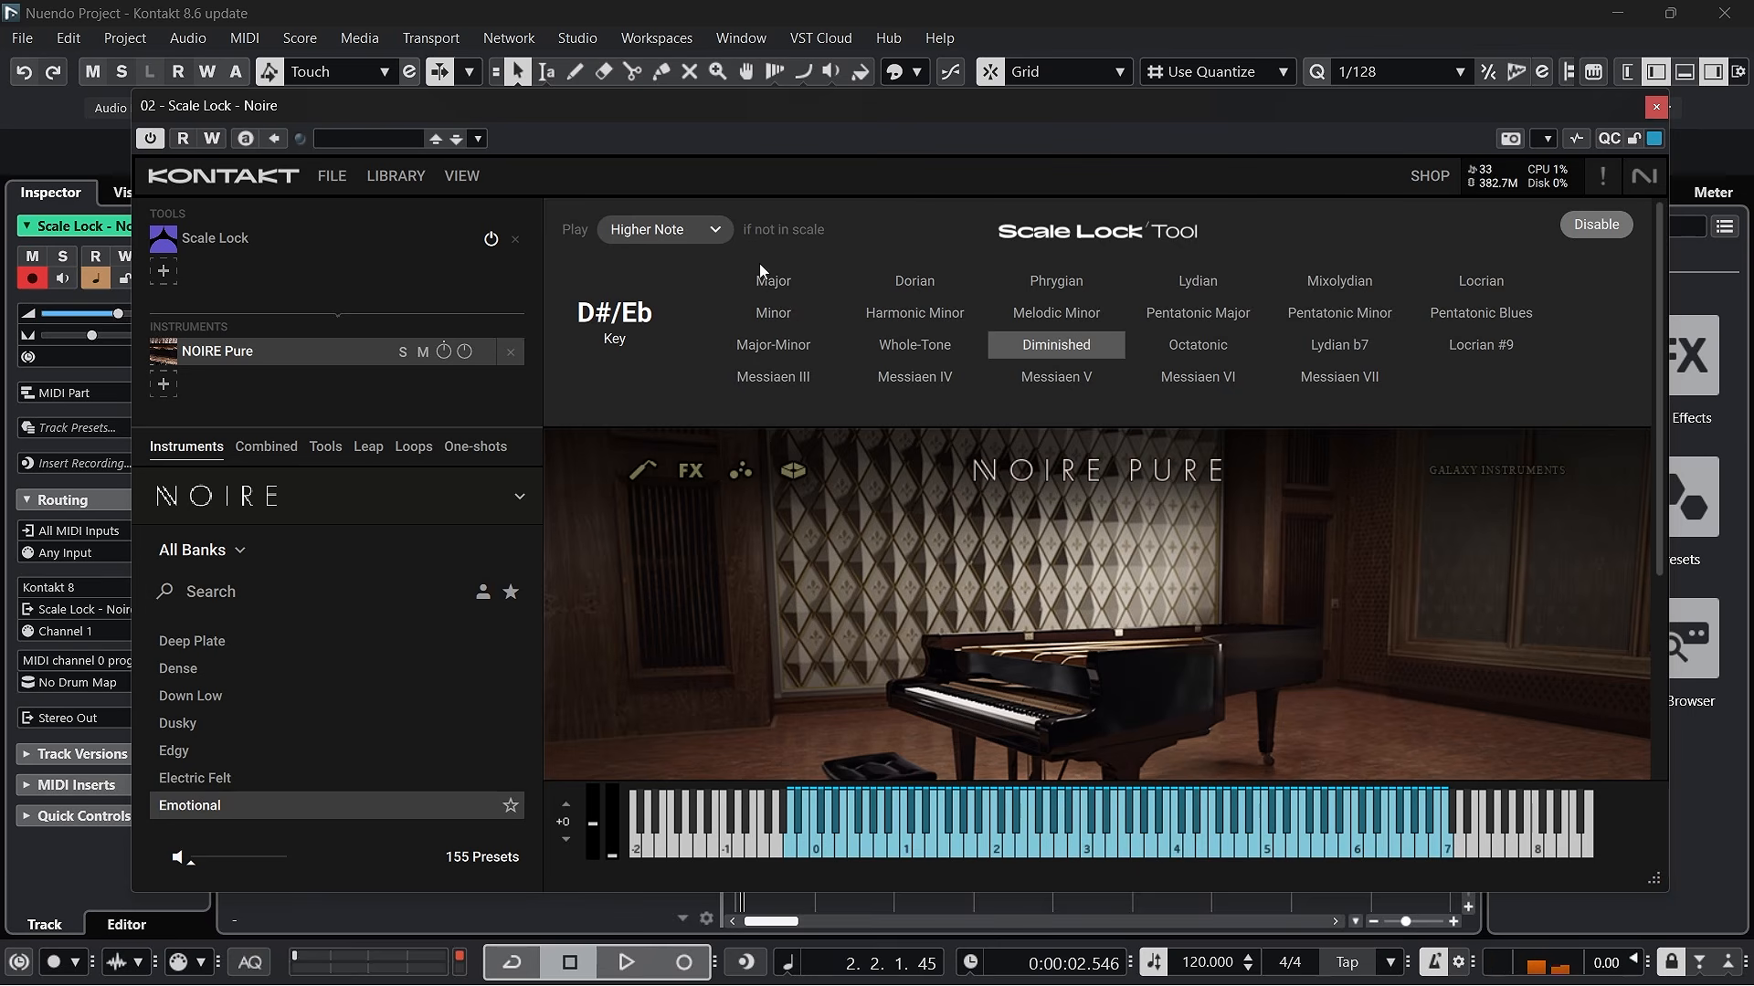
Set the Scale Lock to play the Lower Note for out-of-scale notes and use the Lydian b7 scale in D
left_click(685, 228)
left_click(641, 276)
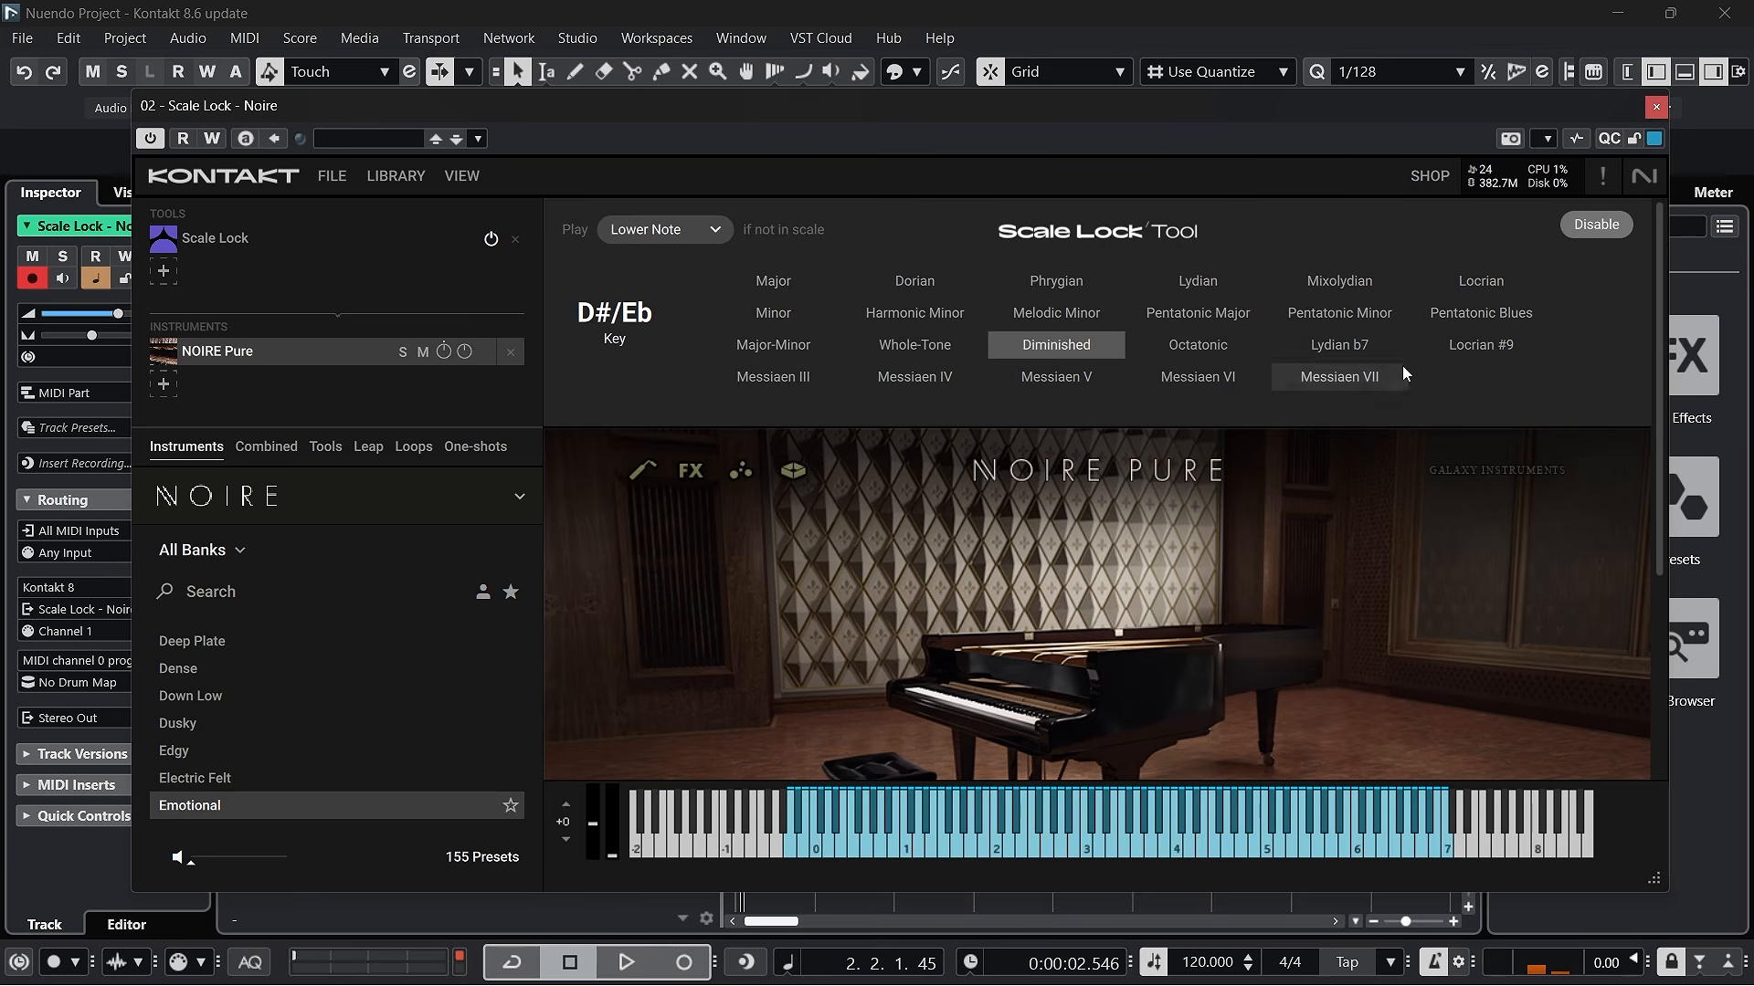
left_click(1350, 348)
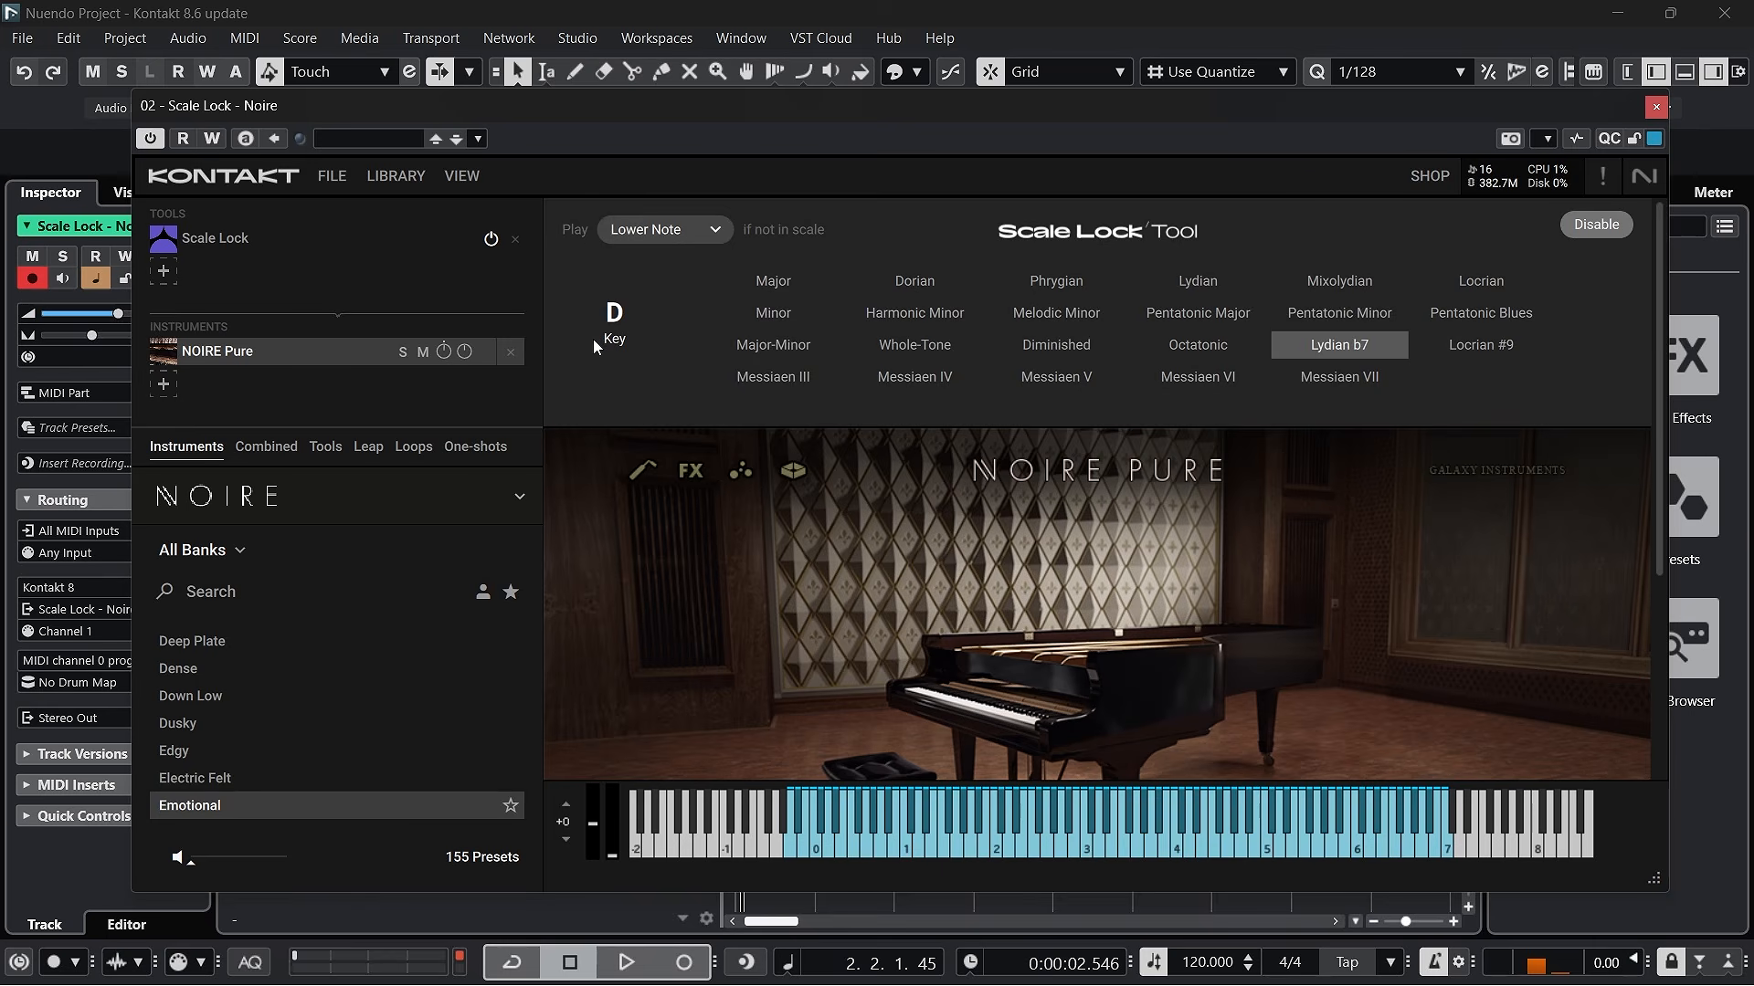
left_click(712, 281)
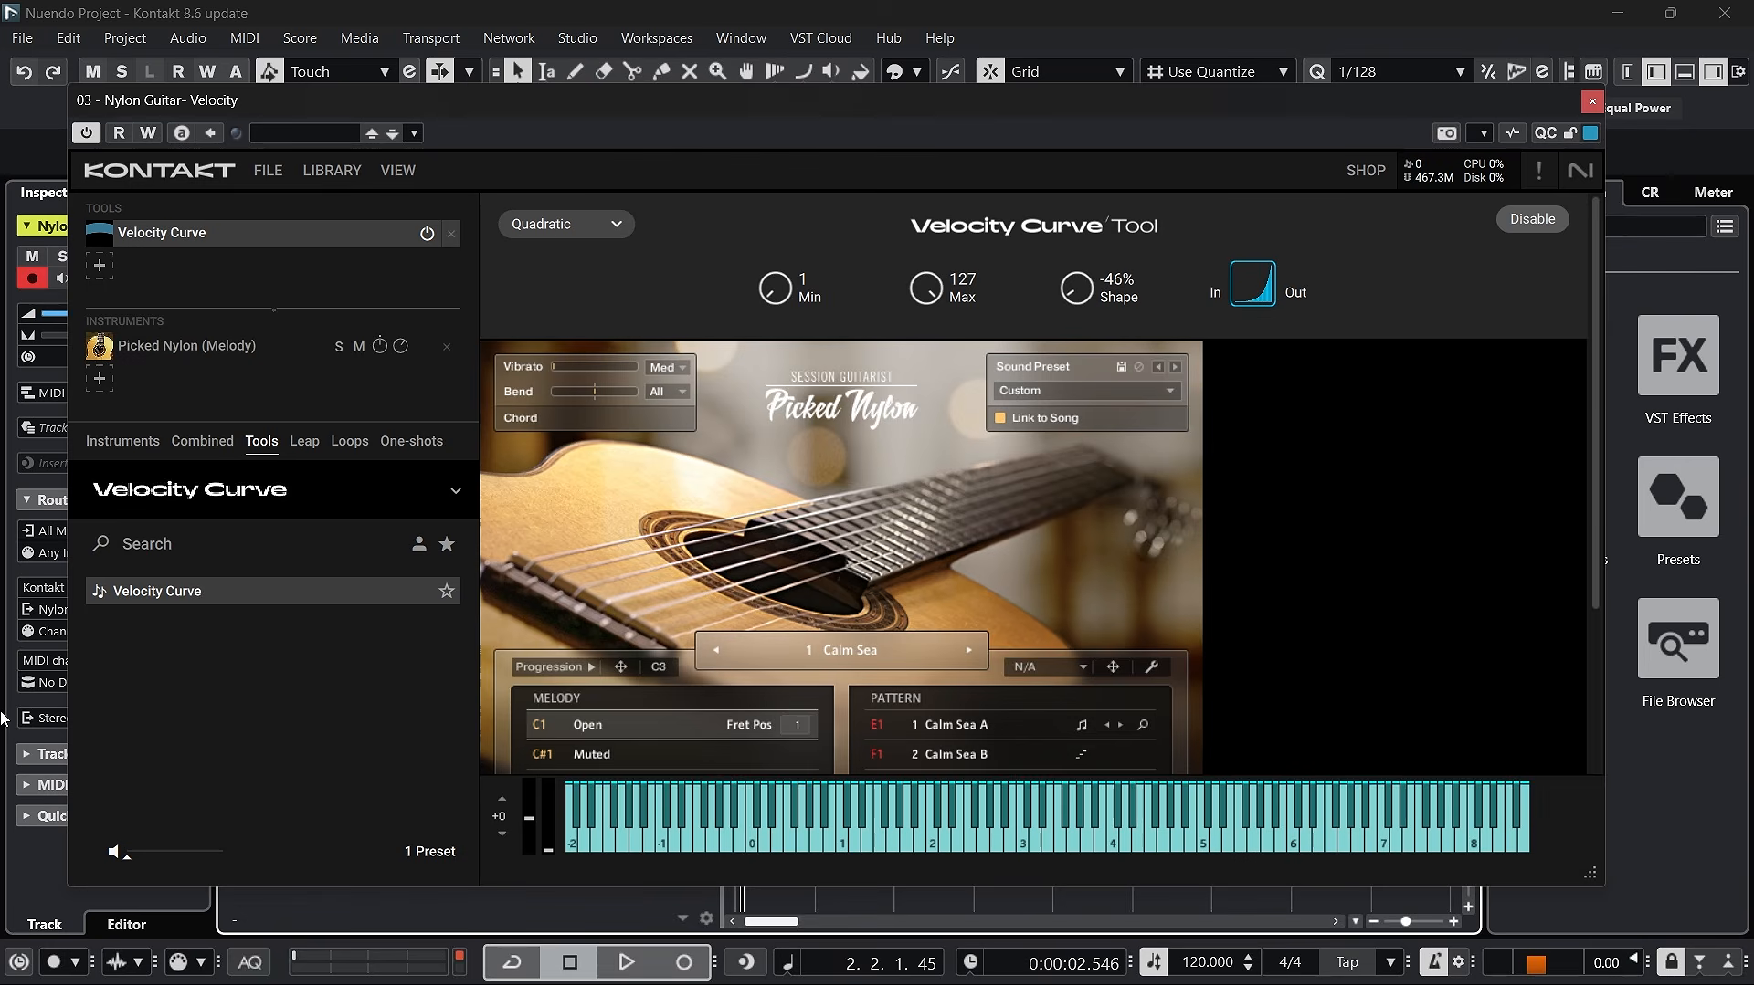
Compare the Picked Nylon guitar with the Velocity Curve tool disabled and enabled, and try Shape values of 33% and -27%
left_click(1526, 218)
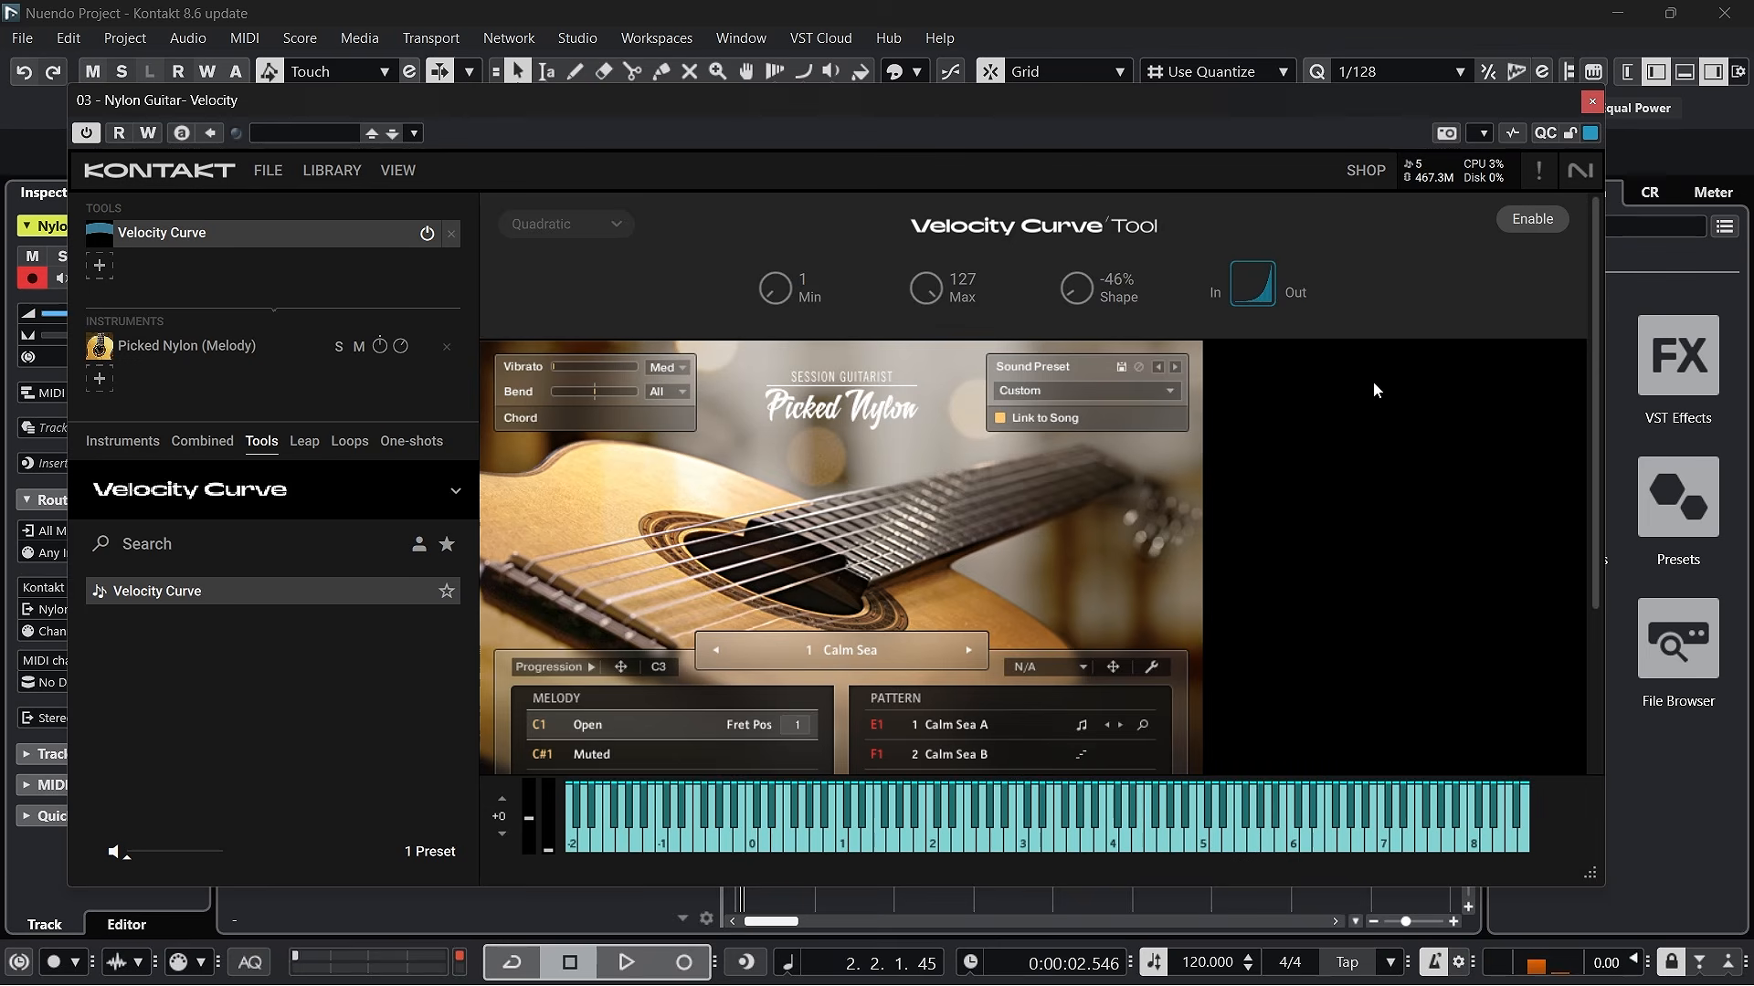
left_click(1522, 221)
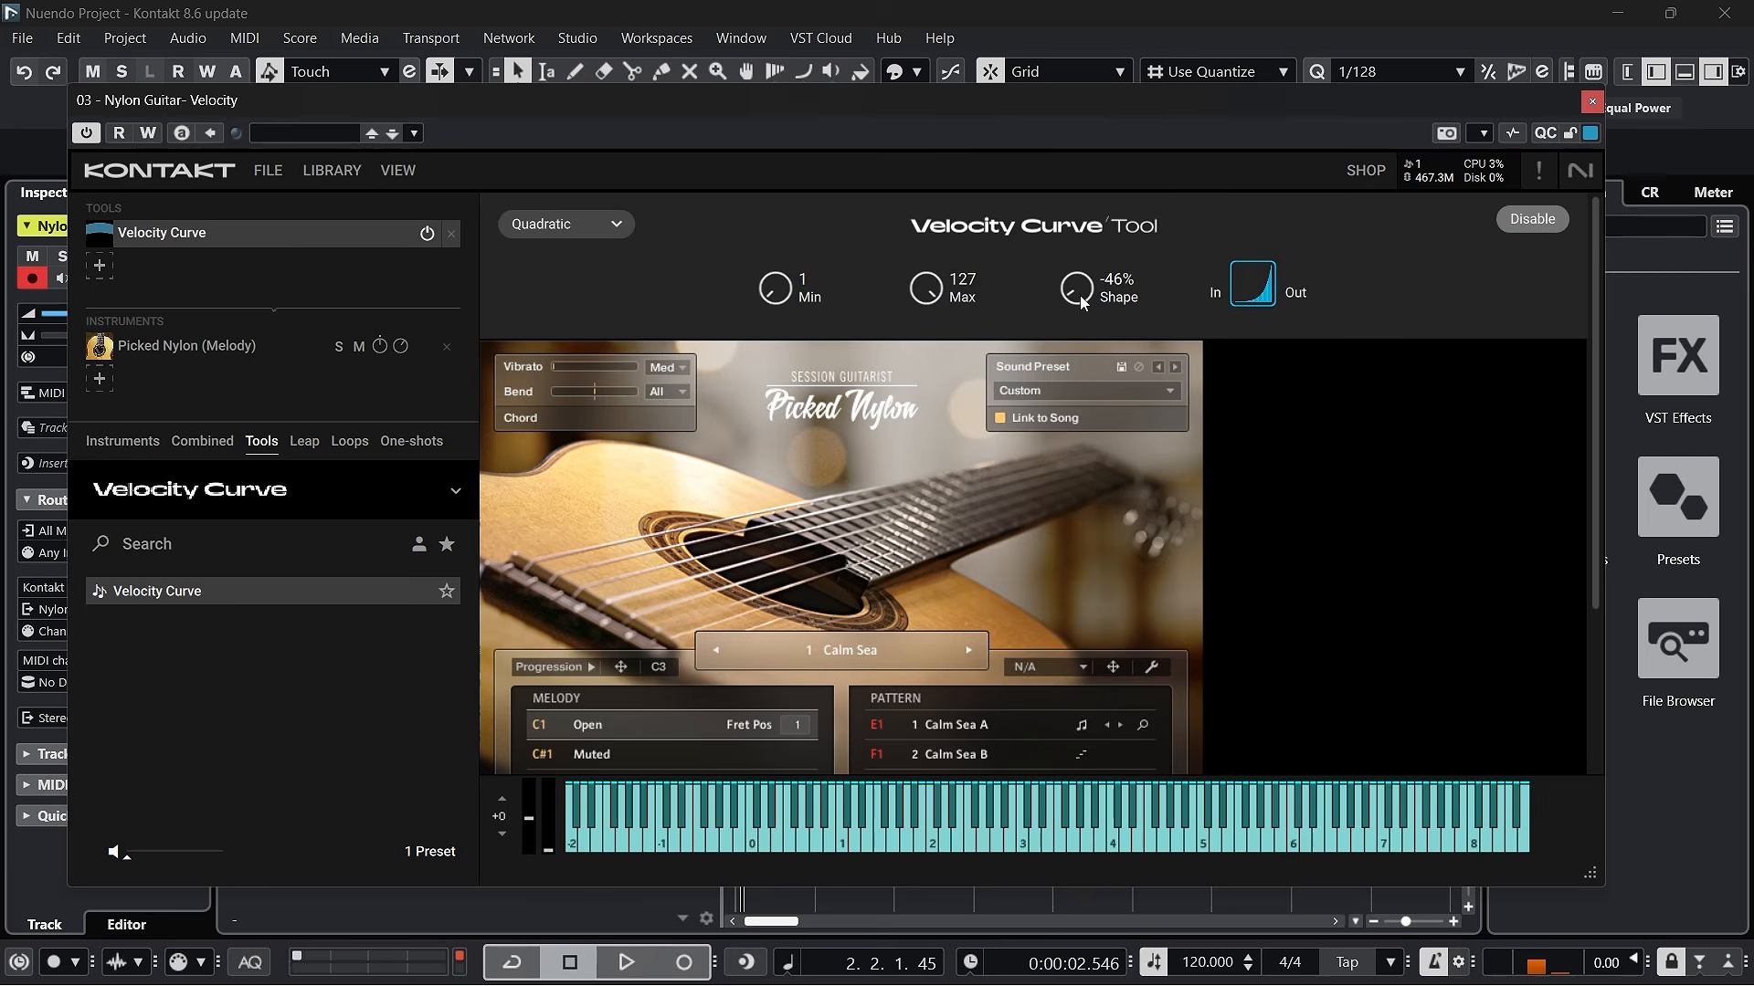
left_click_drag(1076, 259, 1104, 53)
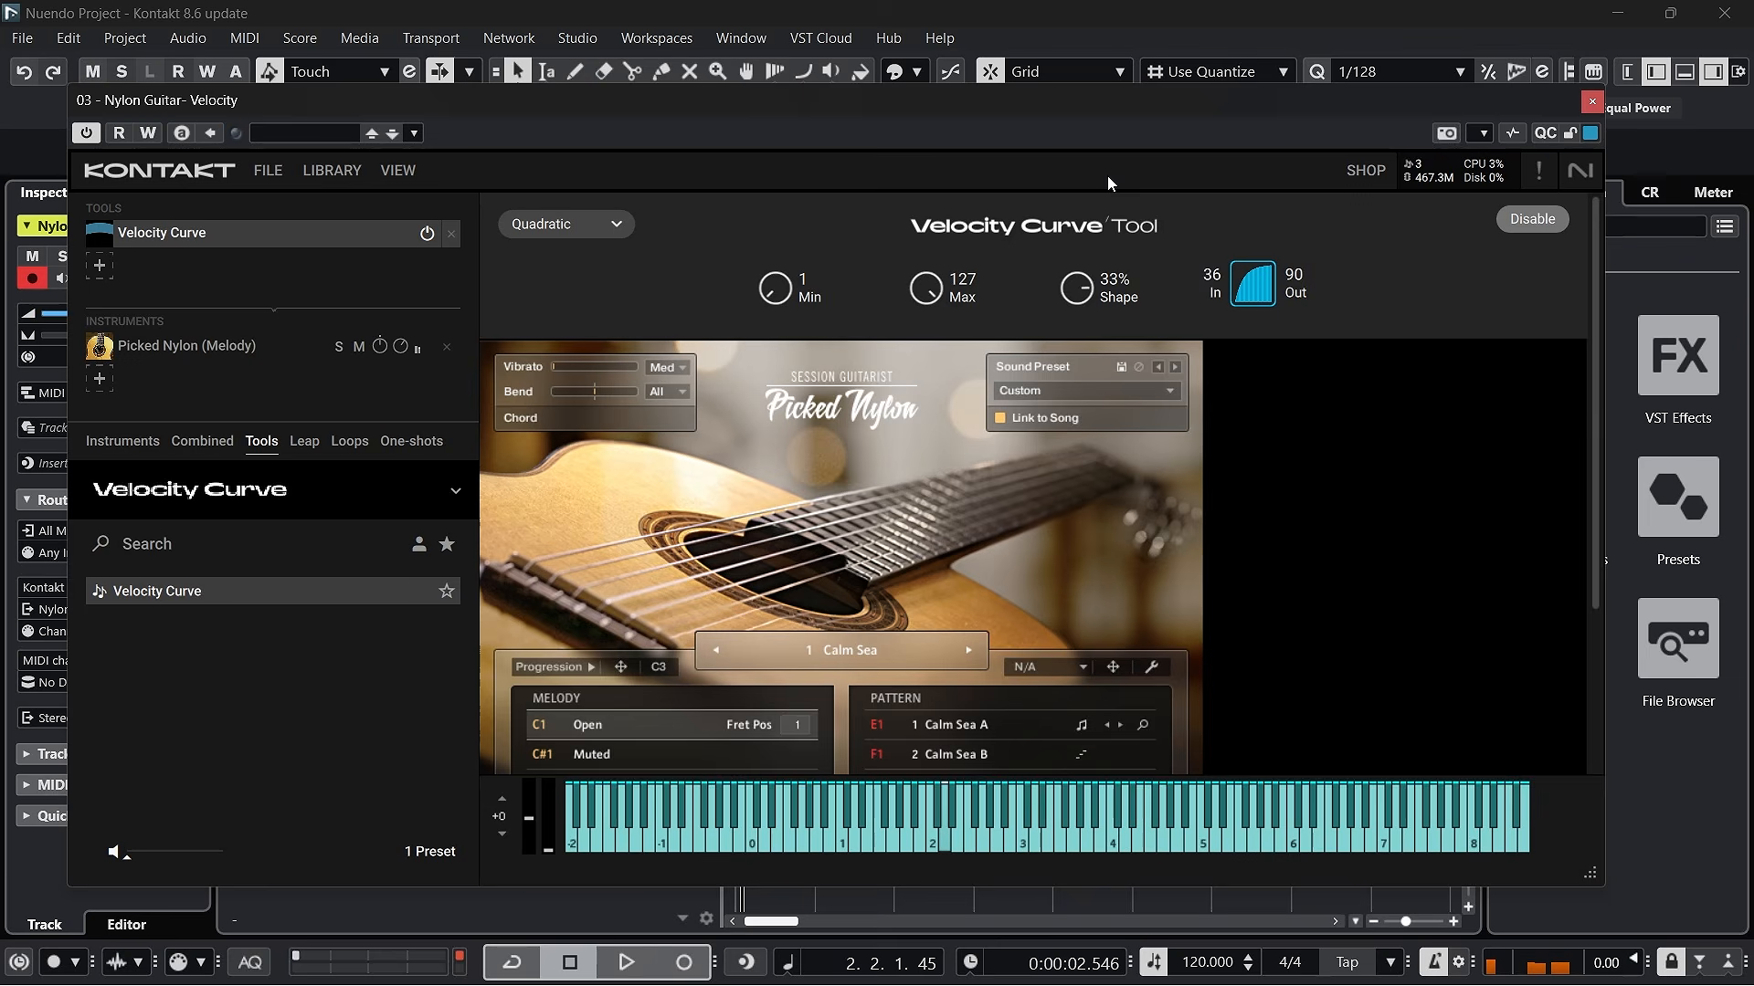
left_click_drag(1076, 285, 1048, 448)
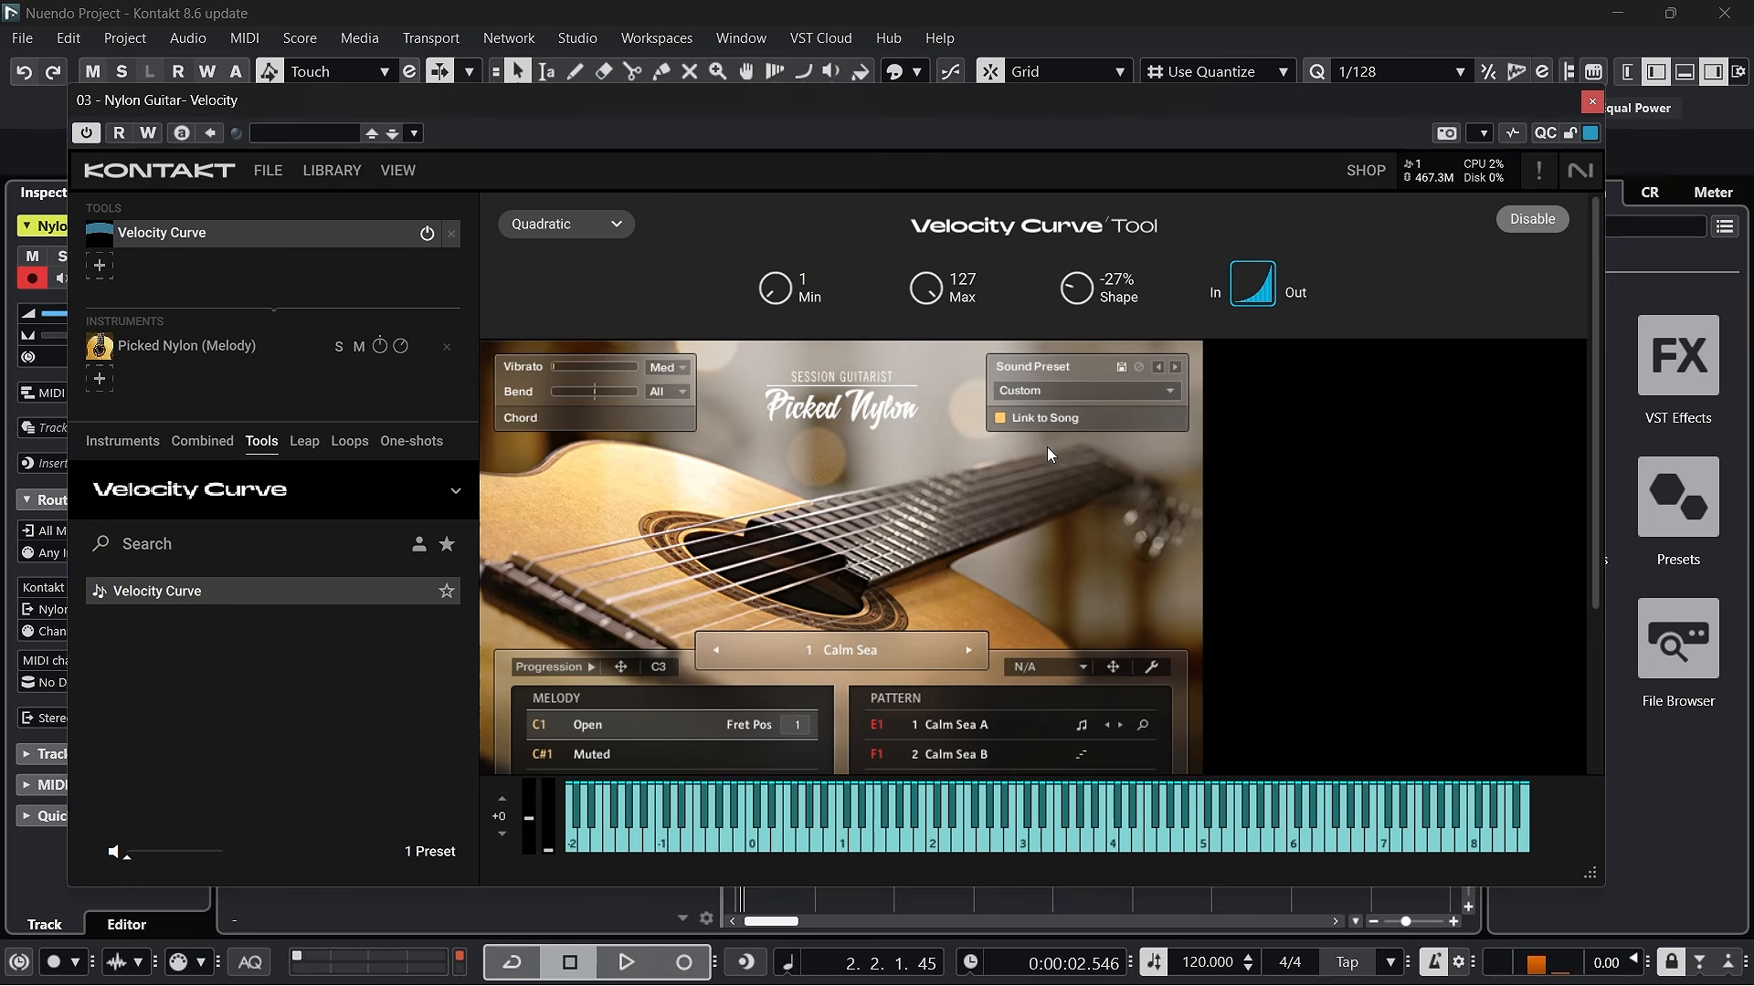
Set the Quadratic velocity curve to a Min of 93, a Max of 127 and a Shape of 0%
left_click_drag(963, 279, 954, 431)
left_click_drag(1076, 292, 1080, 216)
left_click_drag(932, 290, 939, 354)
left_click_drag(775, 288, 819, 85)
left_click_drag(922, 292, 922, 119)
Try the S-Curve velocity type with a lower Shape, and the Compander type with a Ratio of -50
left_click(626, 230)
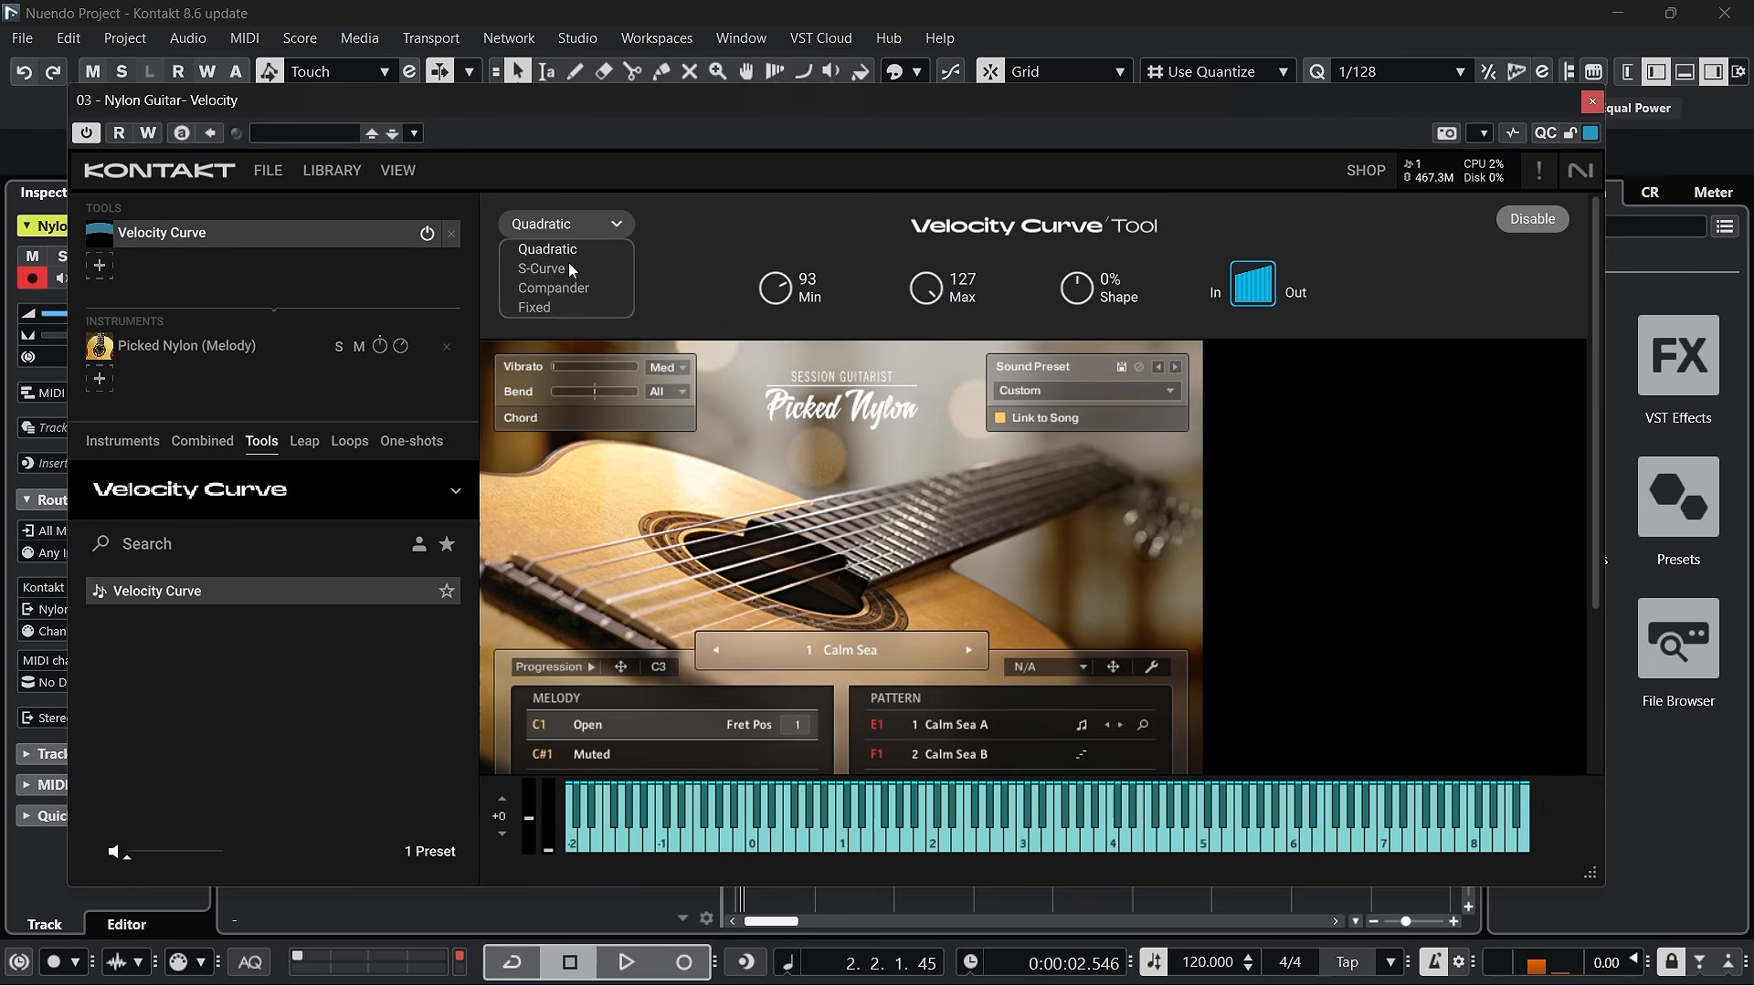
left_click(568, 262)
left_click(591, 221)
left_click(1064, 332)
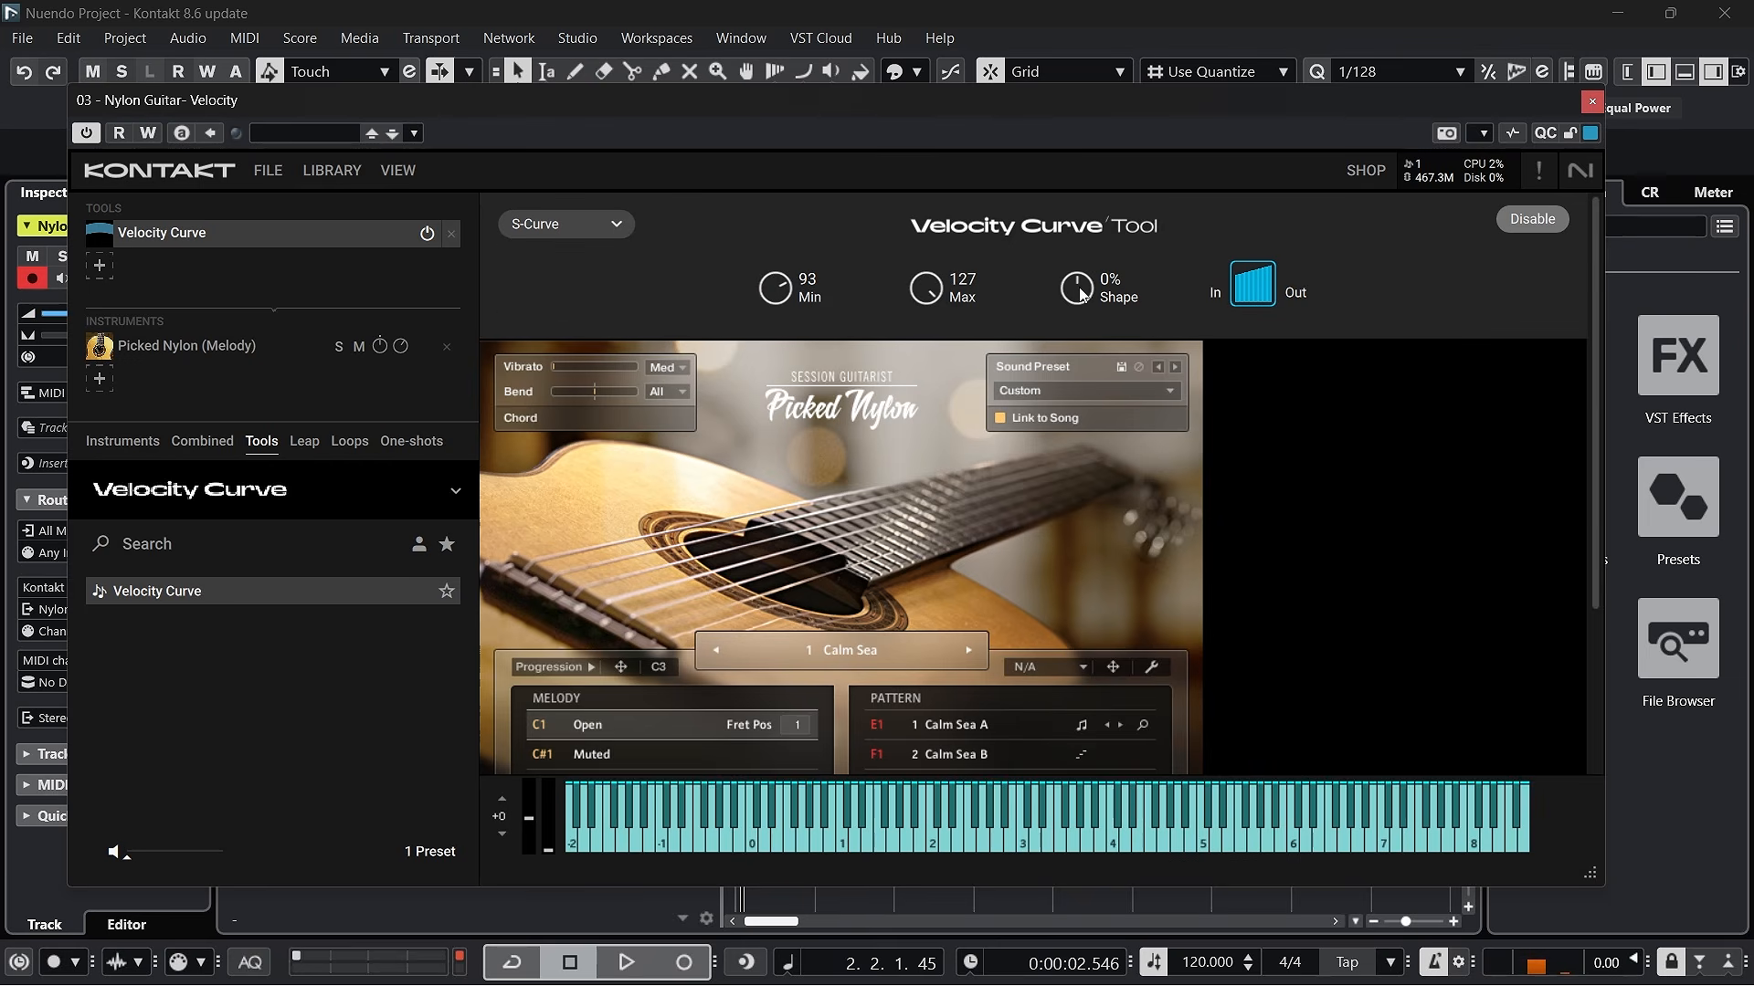
left_click_drag(1082, 296, 963, 610)
left_click(556, 231)
left_click(568, 291)
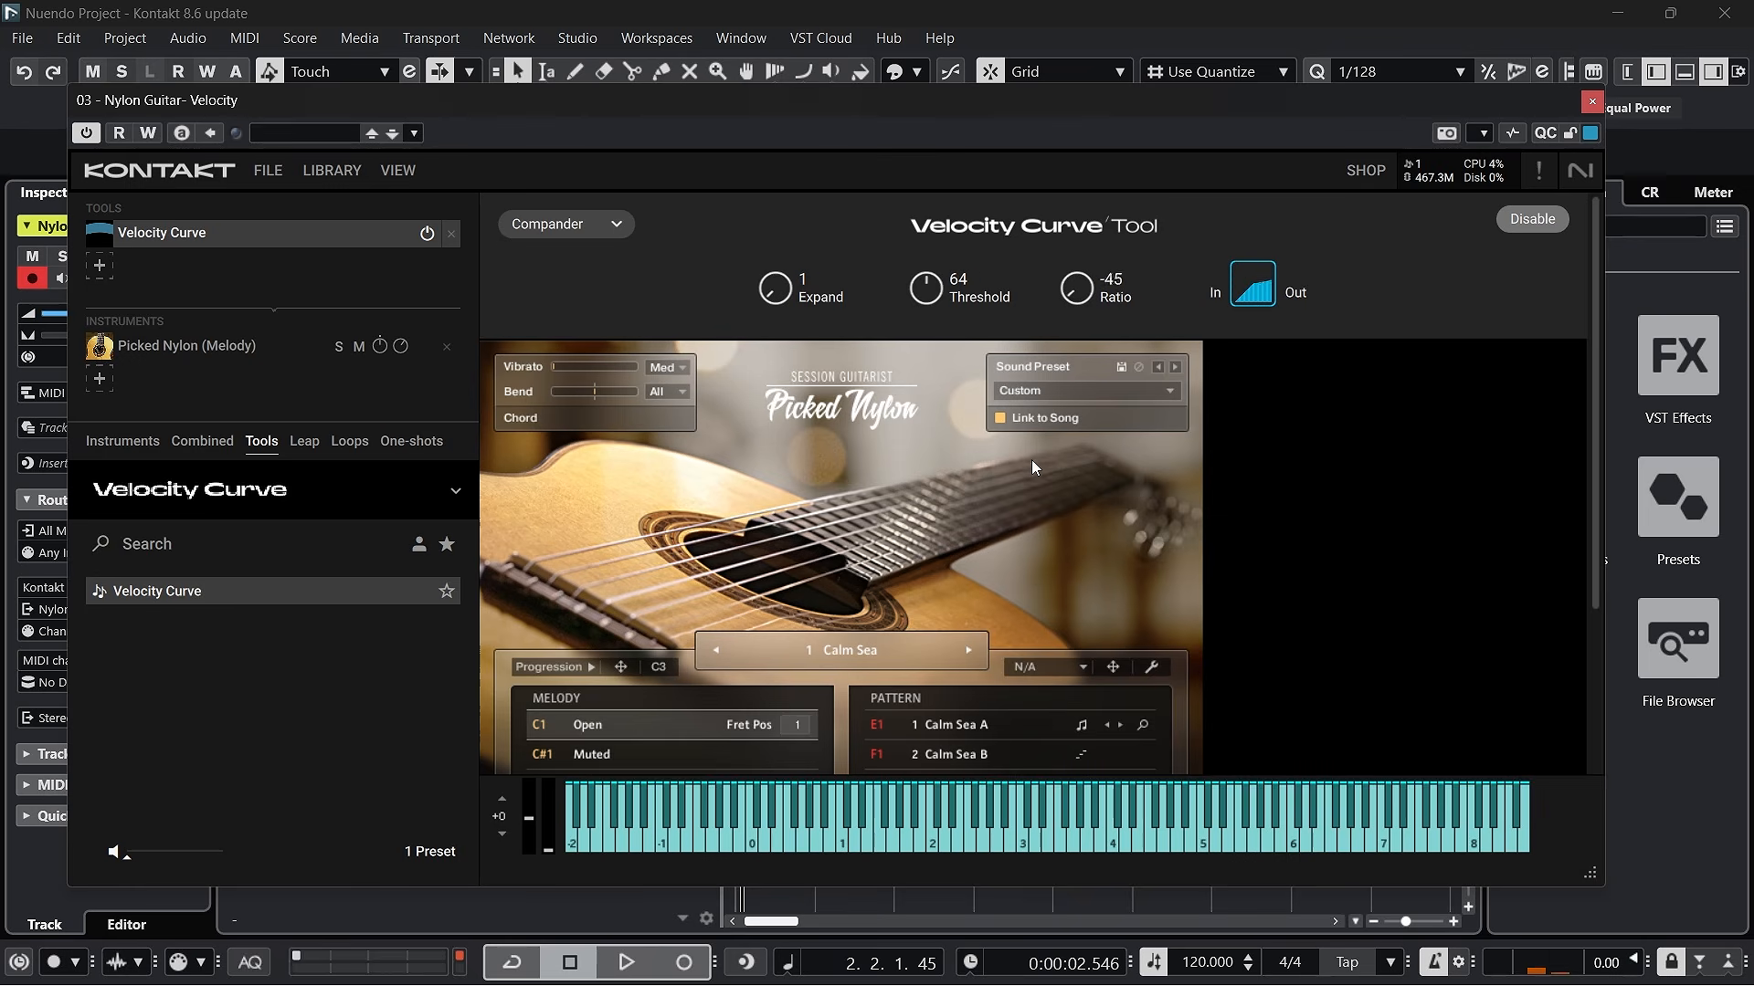
Switch the velocity curve to the Fixed type and lower its Velocity value
left_click(521, 226)
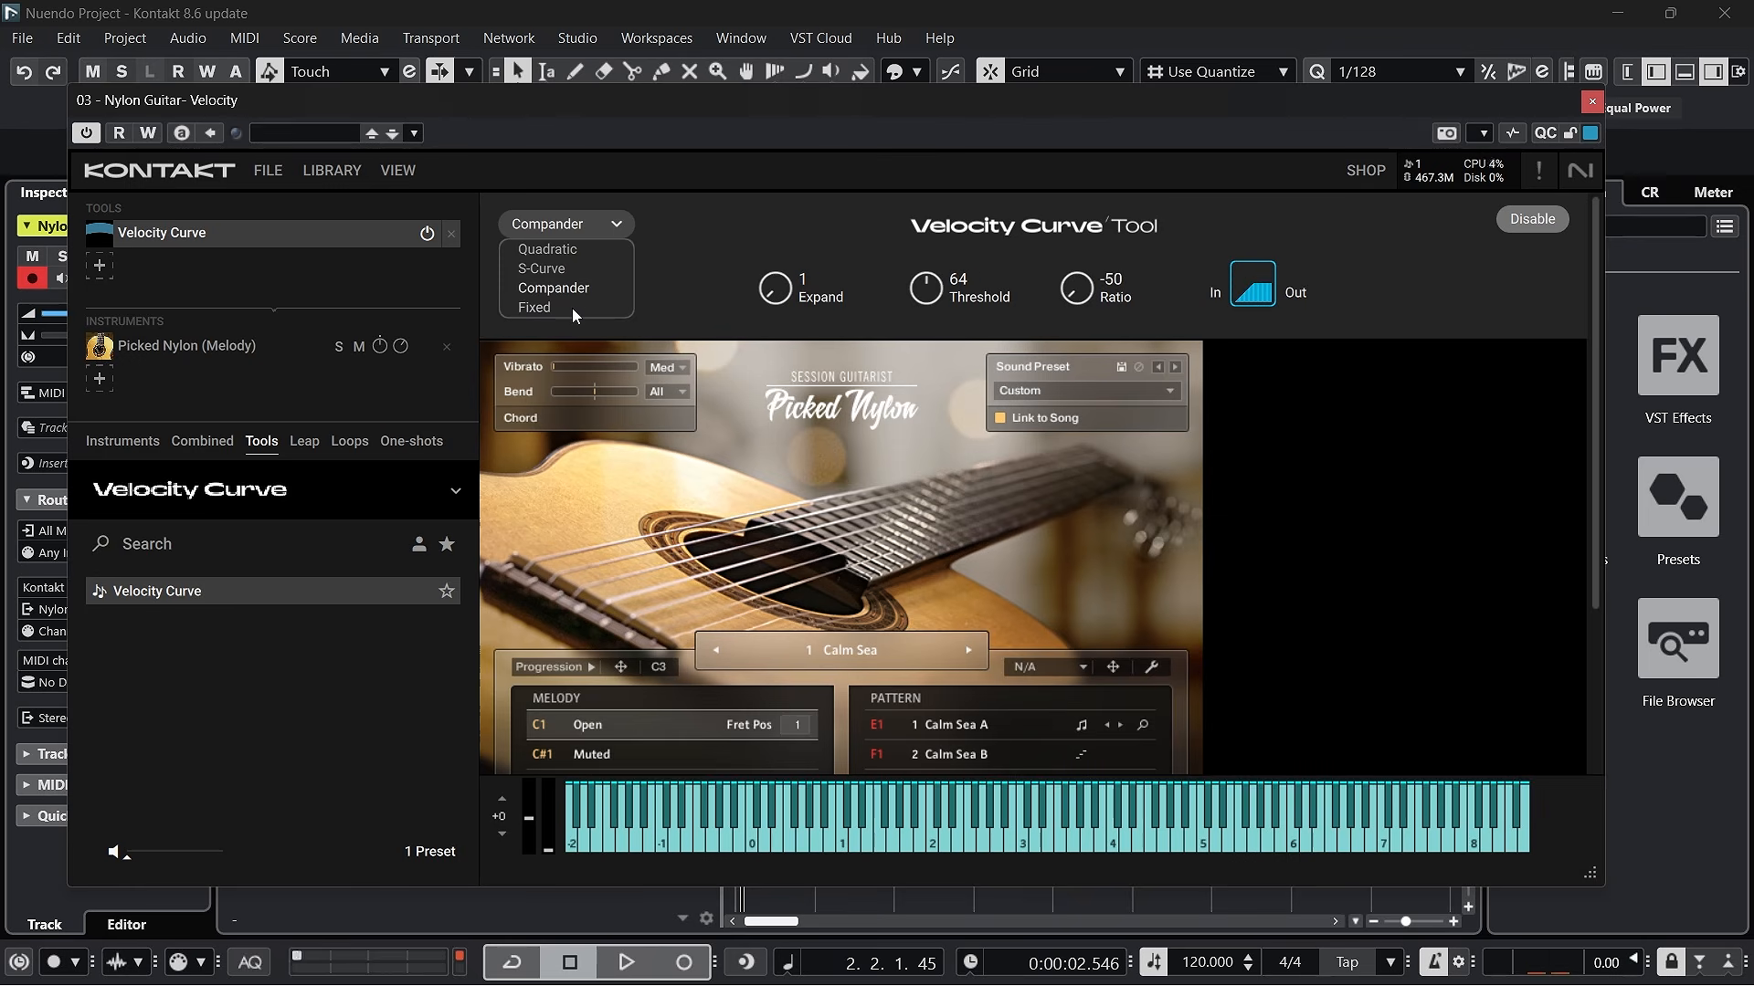
left_click(572, 305)
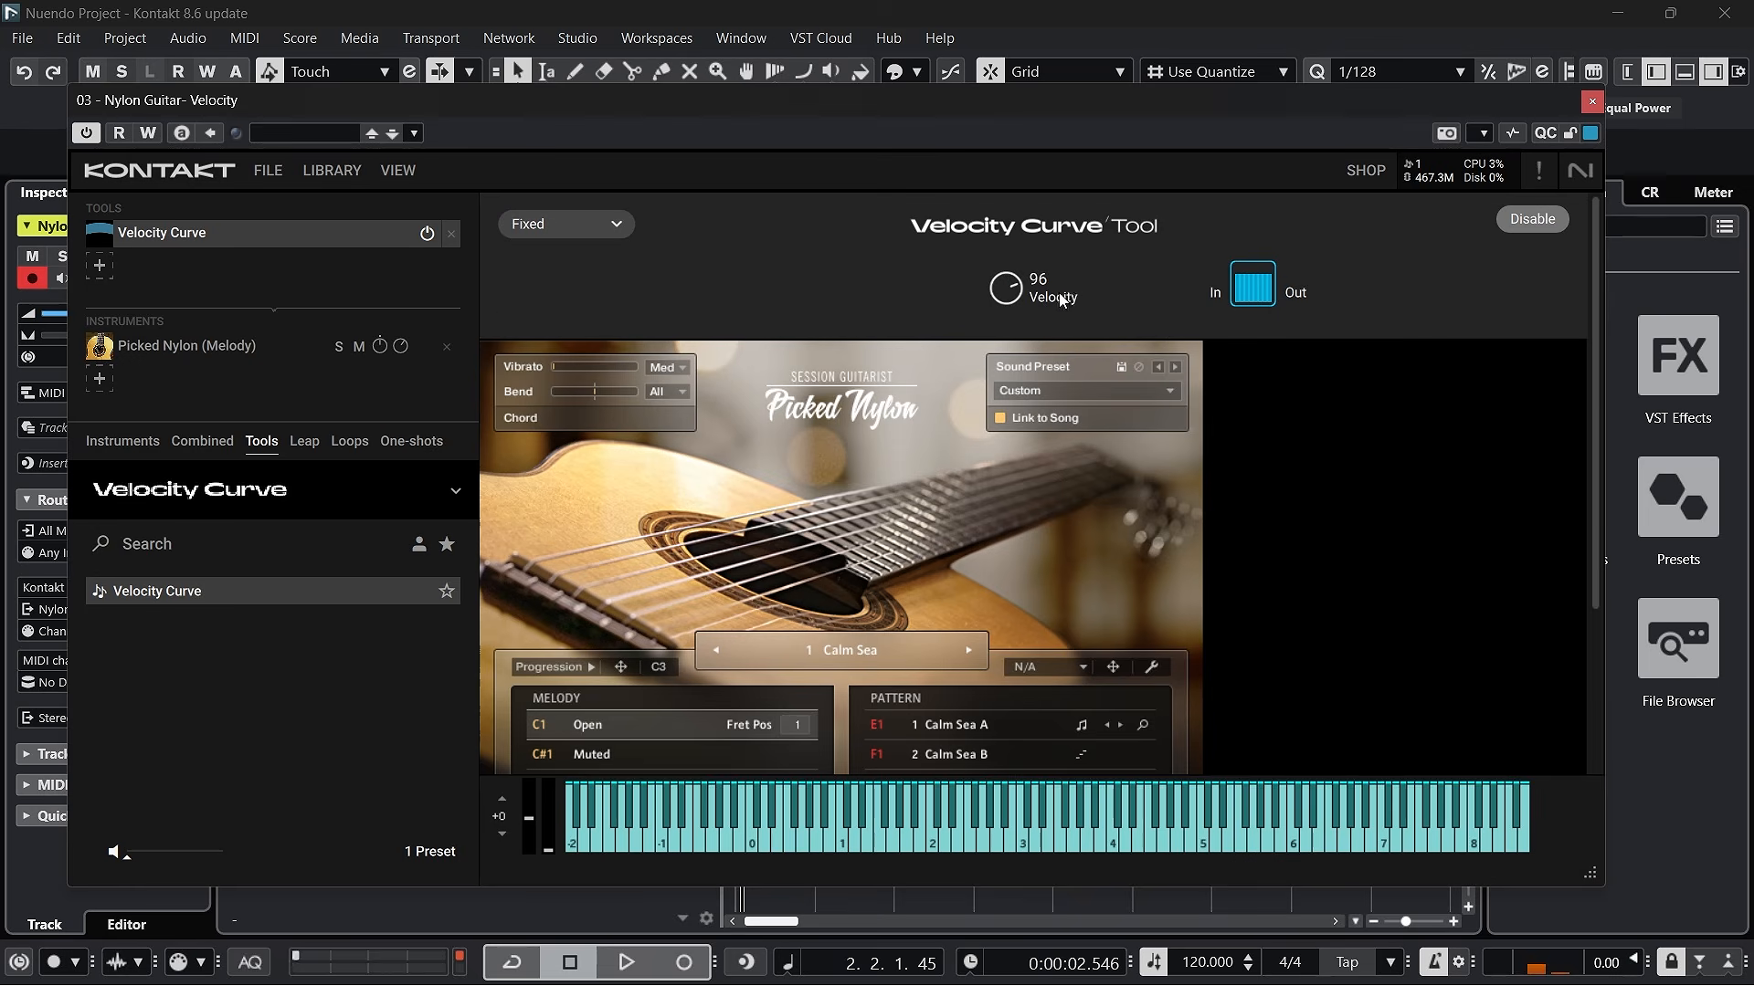
left_click_drag(988, 294, 1001, 354)
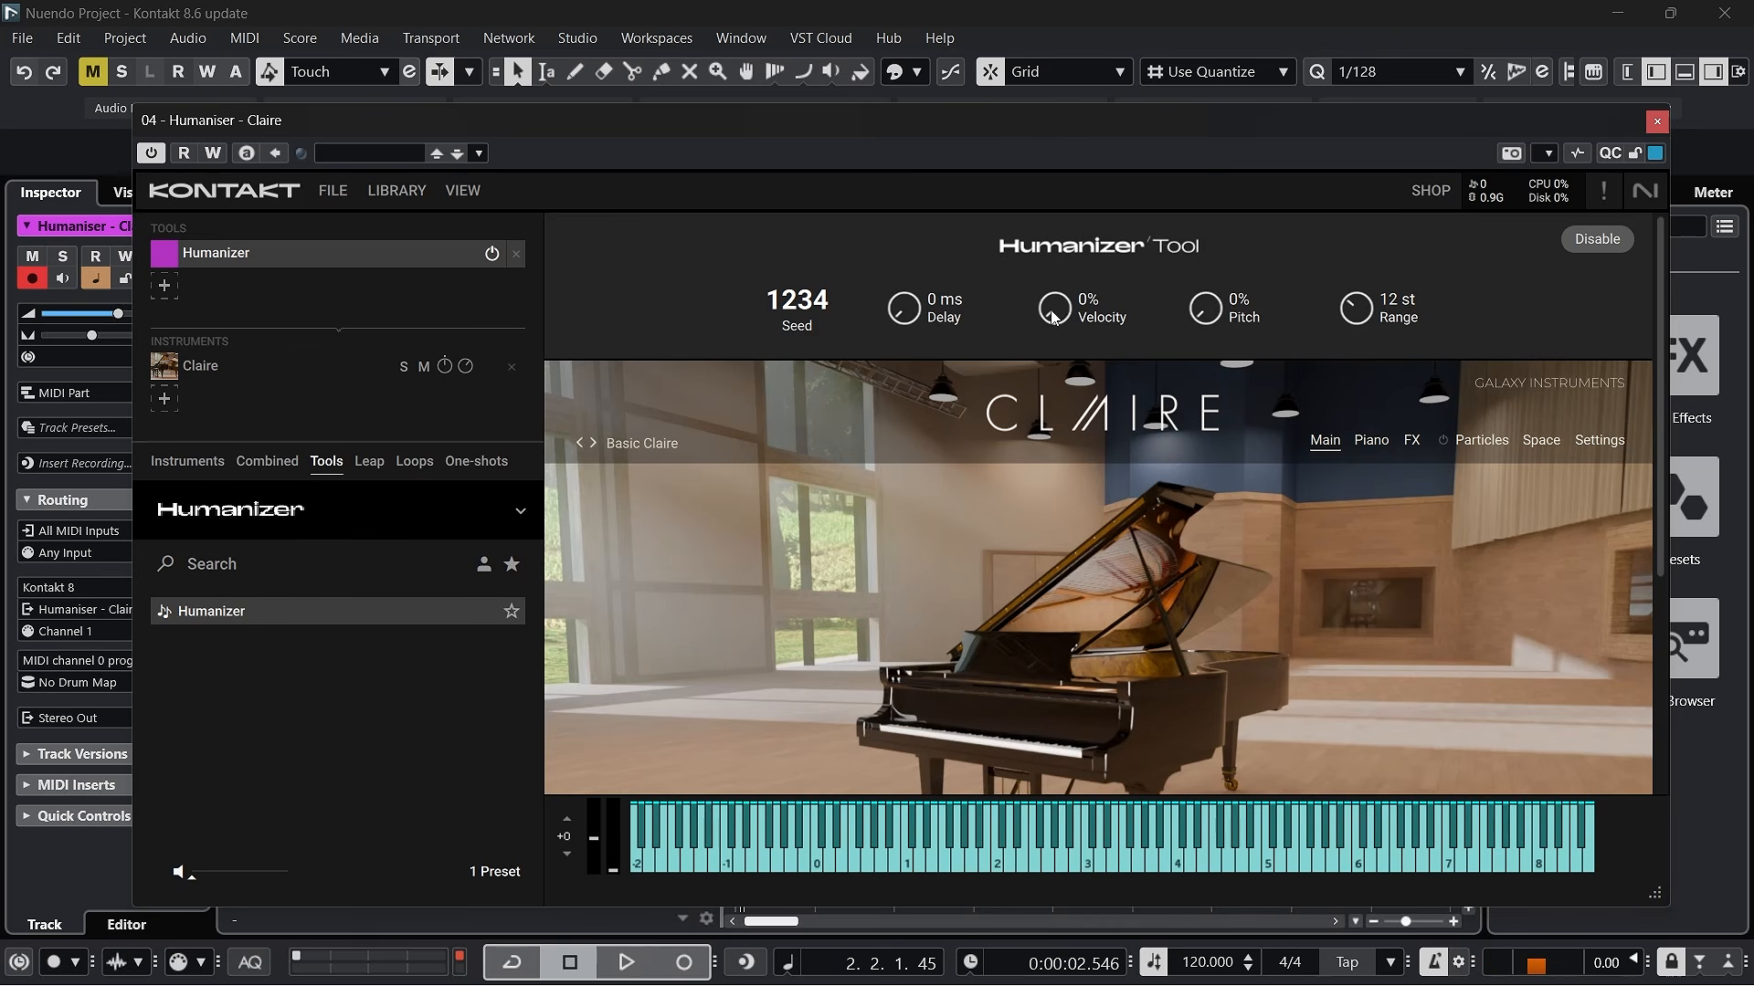
Try out the Humanizer's Velocity, Delay and Pitch amounts on the Claire piano, raising each and lowering it again
left_click_drag(1050, 312, 1082, 4)
left_click_drag(1067, 524, 1066, 522)
left_click_drag(1073, 308, 1065, 466)
left_click_drag(879, 205, 961, 7)
left_click_drag(898, 299, 966, 673)
left_click_drag(1205, 157, 1307, 2)
left_click_drag(1217, 551, 1227, 589)
Set the Humanizer's Delay to 42 ms, Velocity to 25% and Seed to 1172 after trying seeds 973 and 5000, and close Kontakt
left_click_drag(887, 301, 905, 195)
left_click_drag(1074, 319, 1056, 229)
left_click_drag(786, 316, 800, 359)
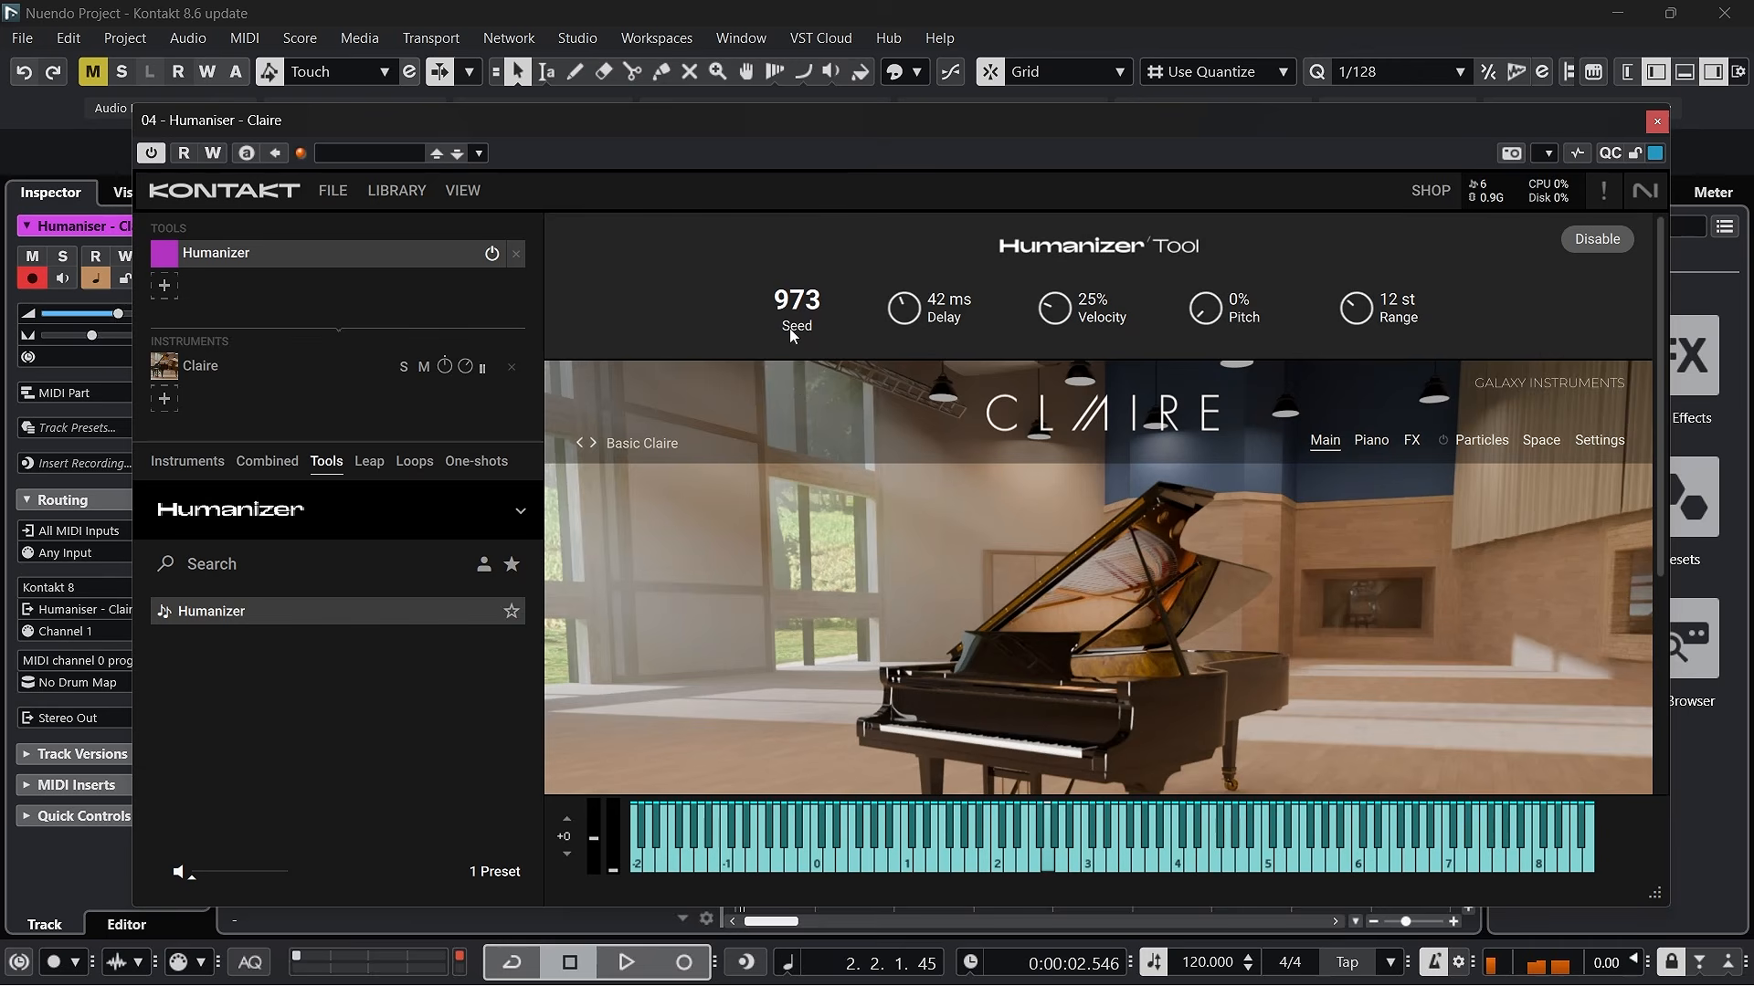
left_click_drag(789, 327, 771, 52)
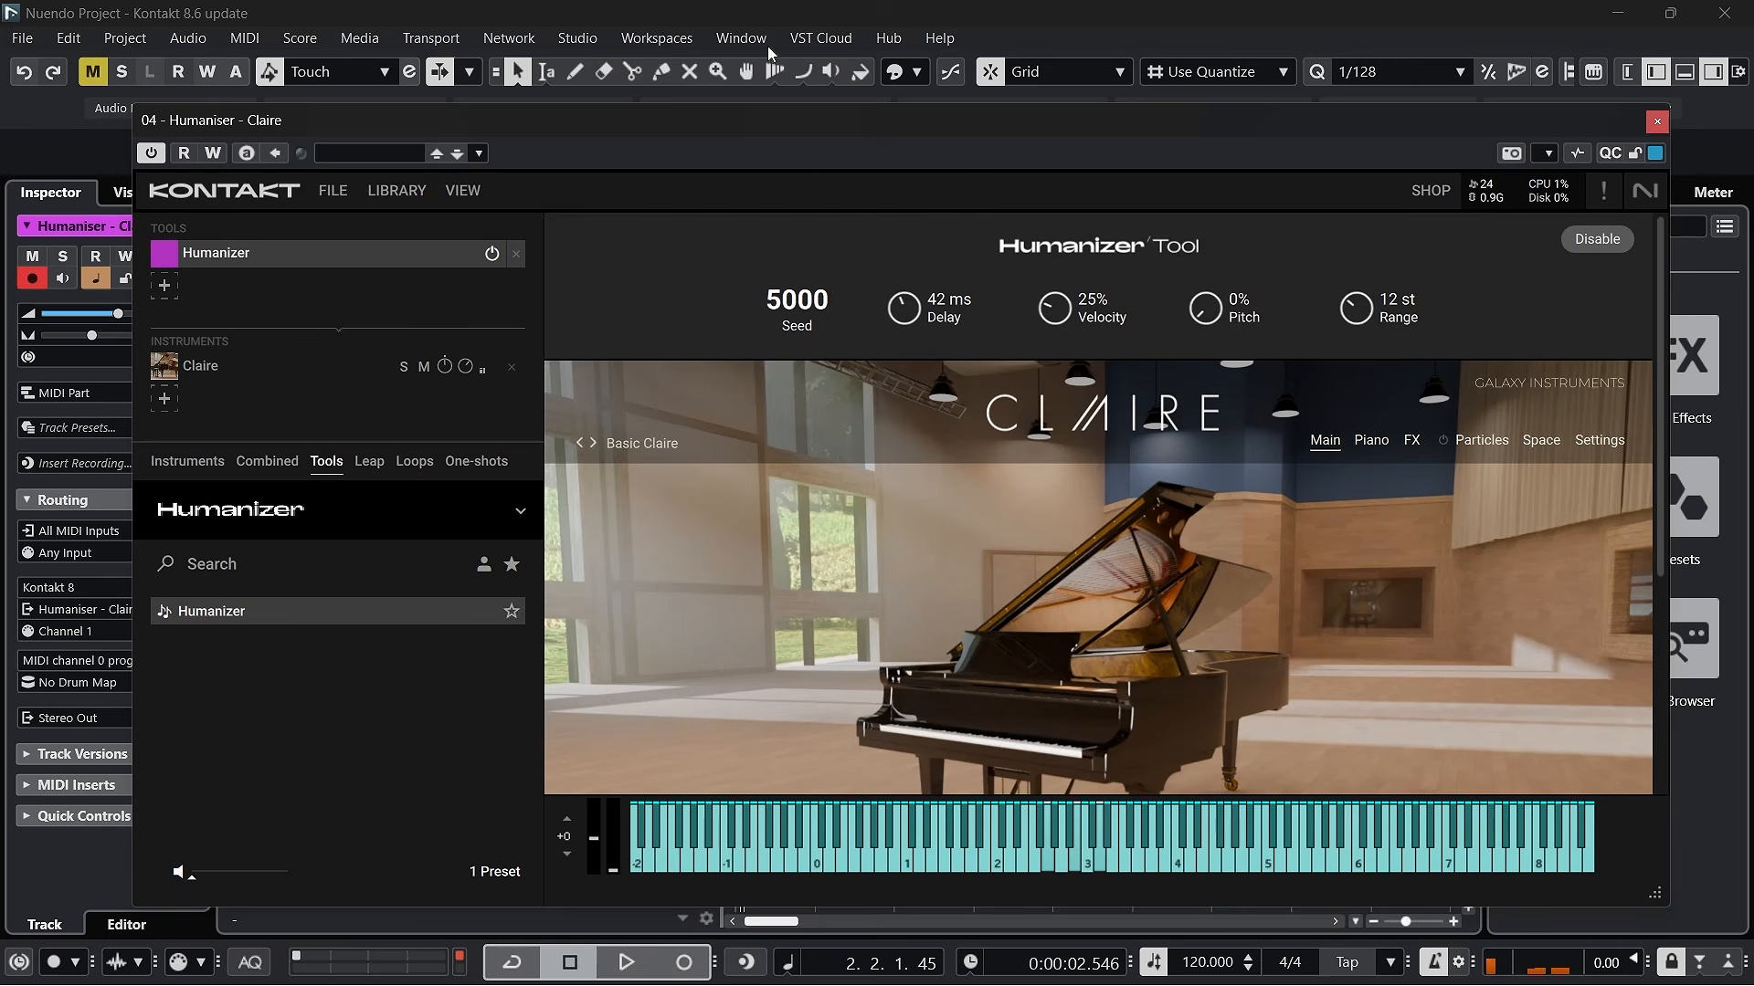
left_click_drag(770, 272, 775, 359)
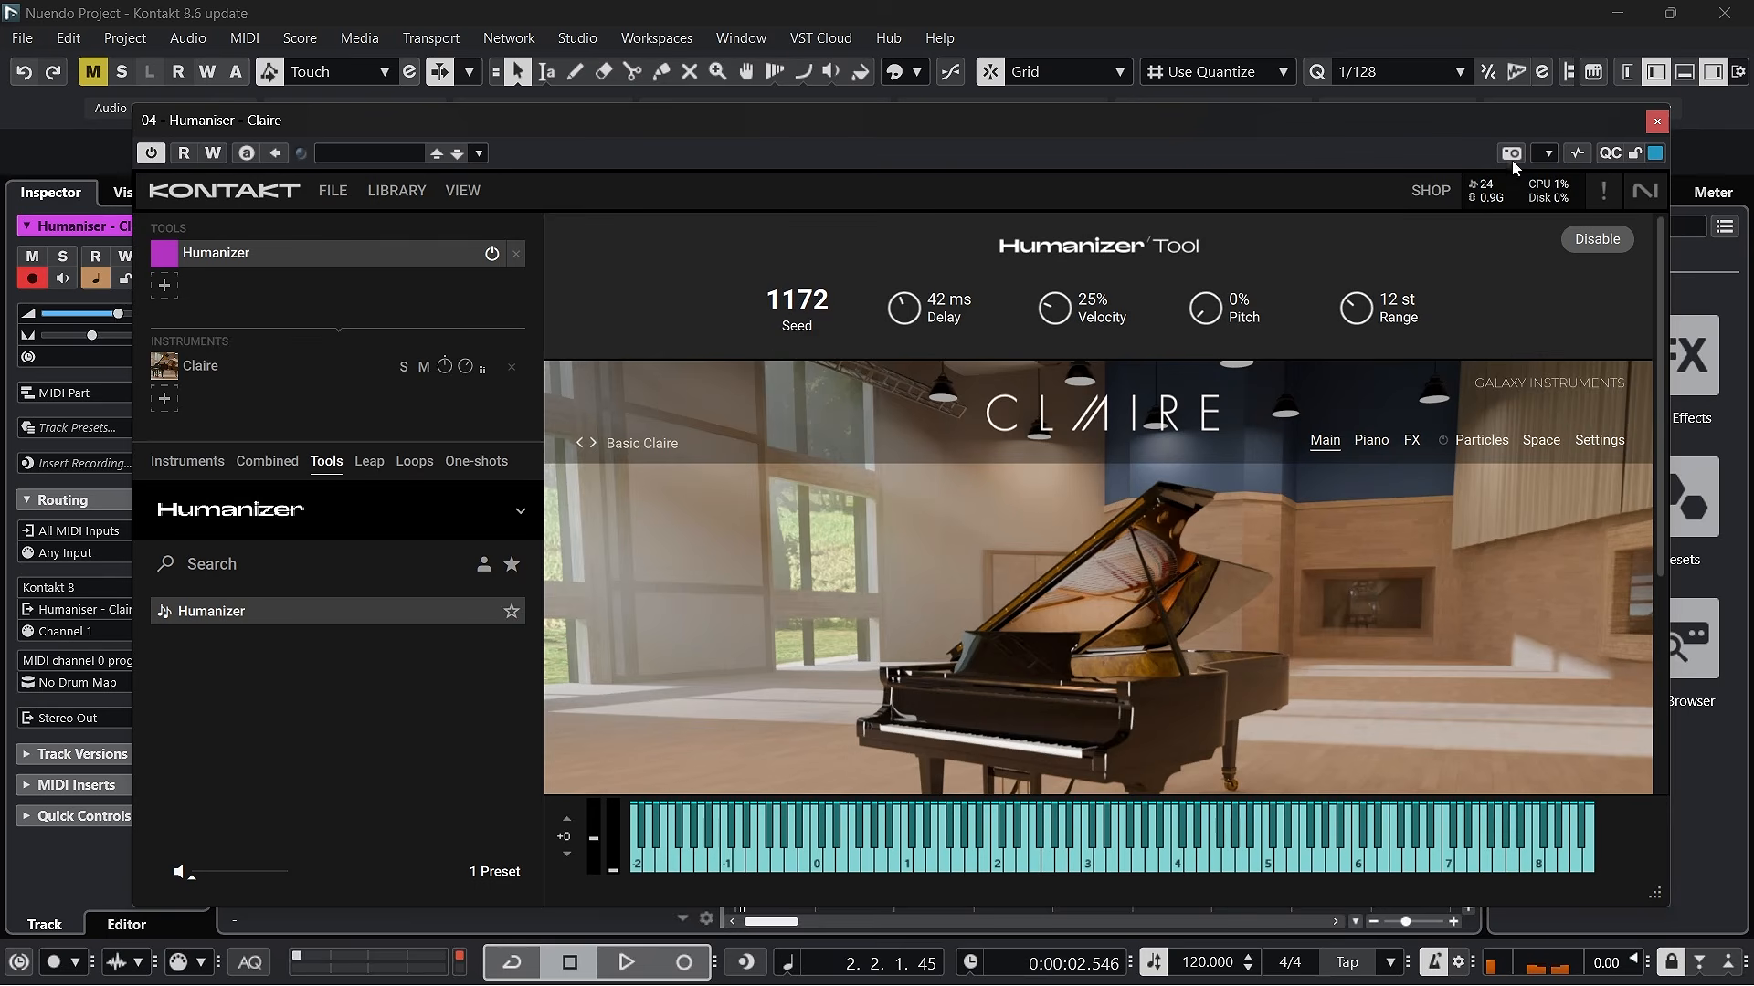
left_click(1656, 122)
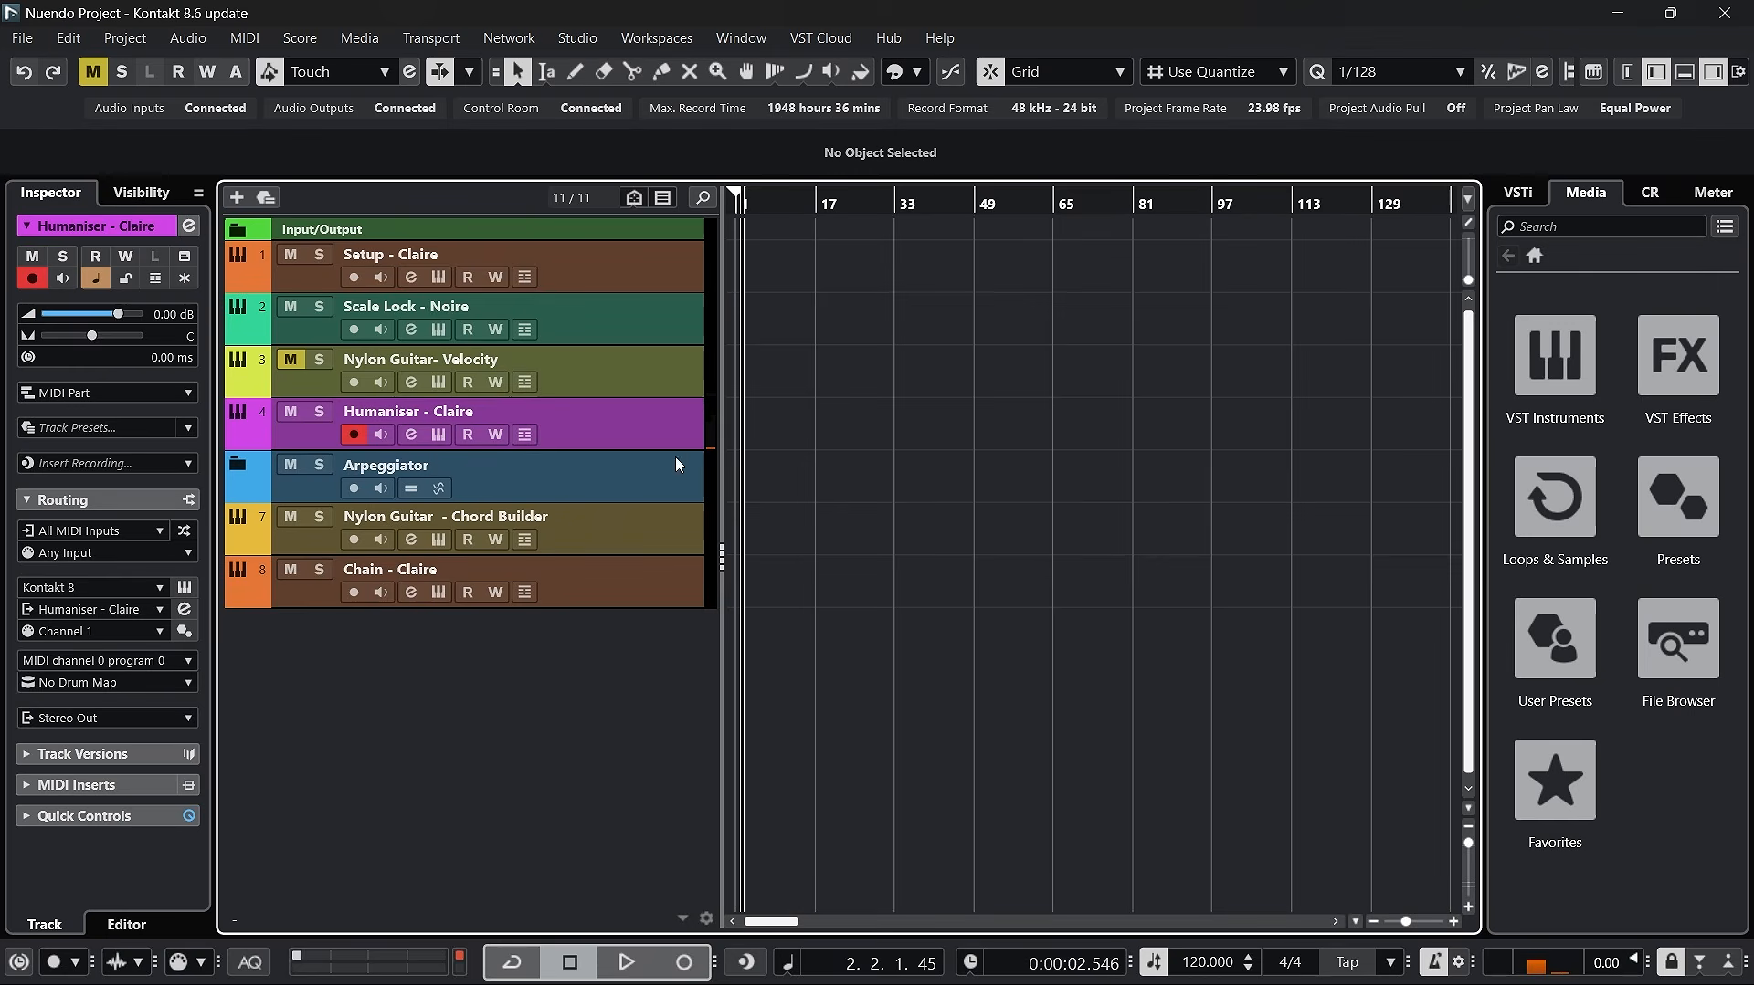
Record a piano take of about 11 bars on the Humaniser - Claire track
left_click(627, 962)
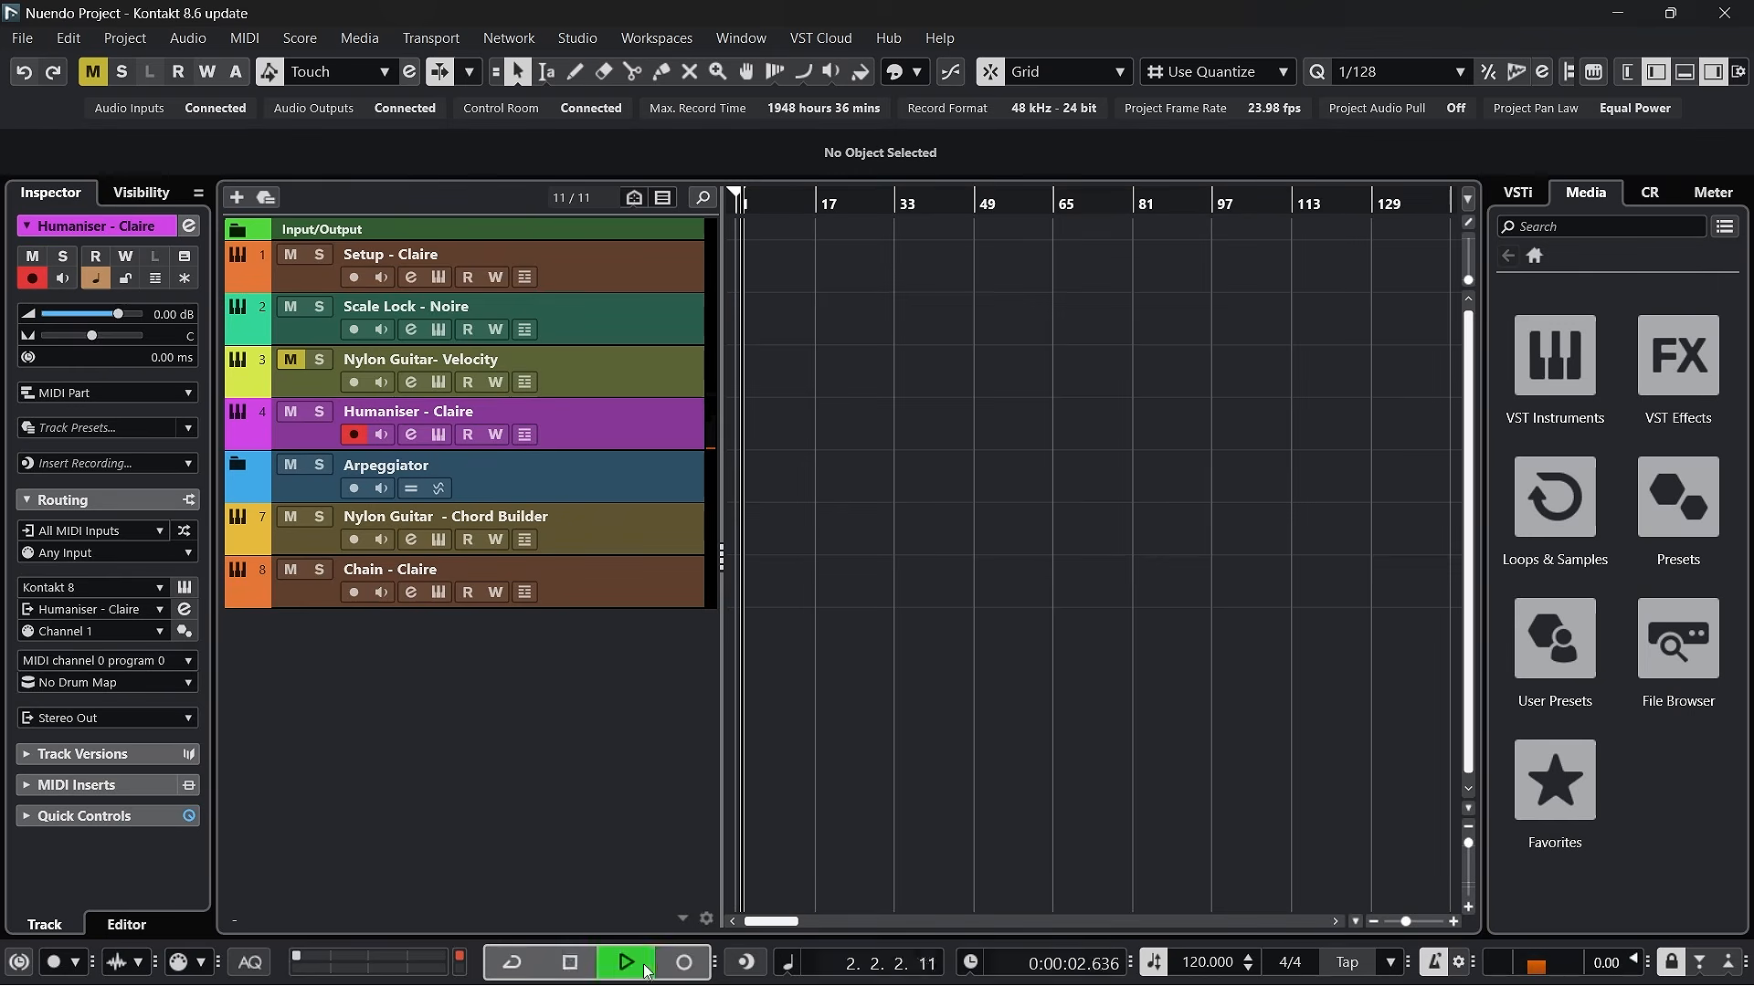
left_click(683, 962)
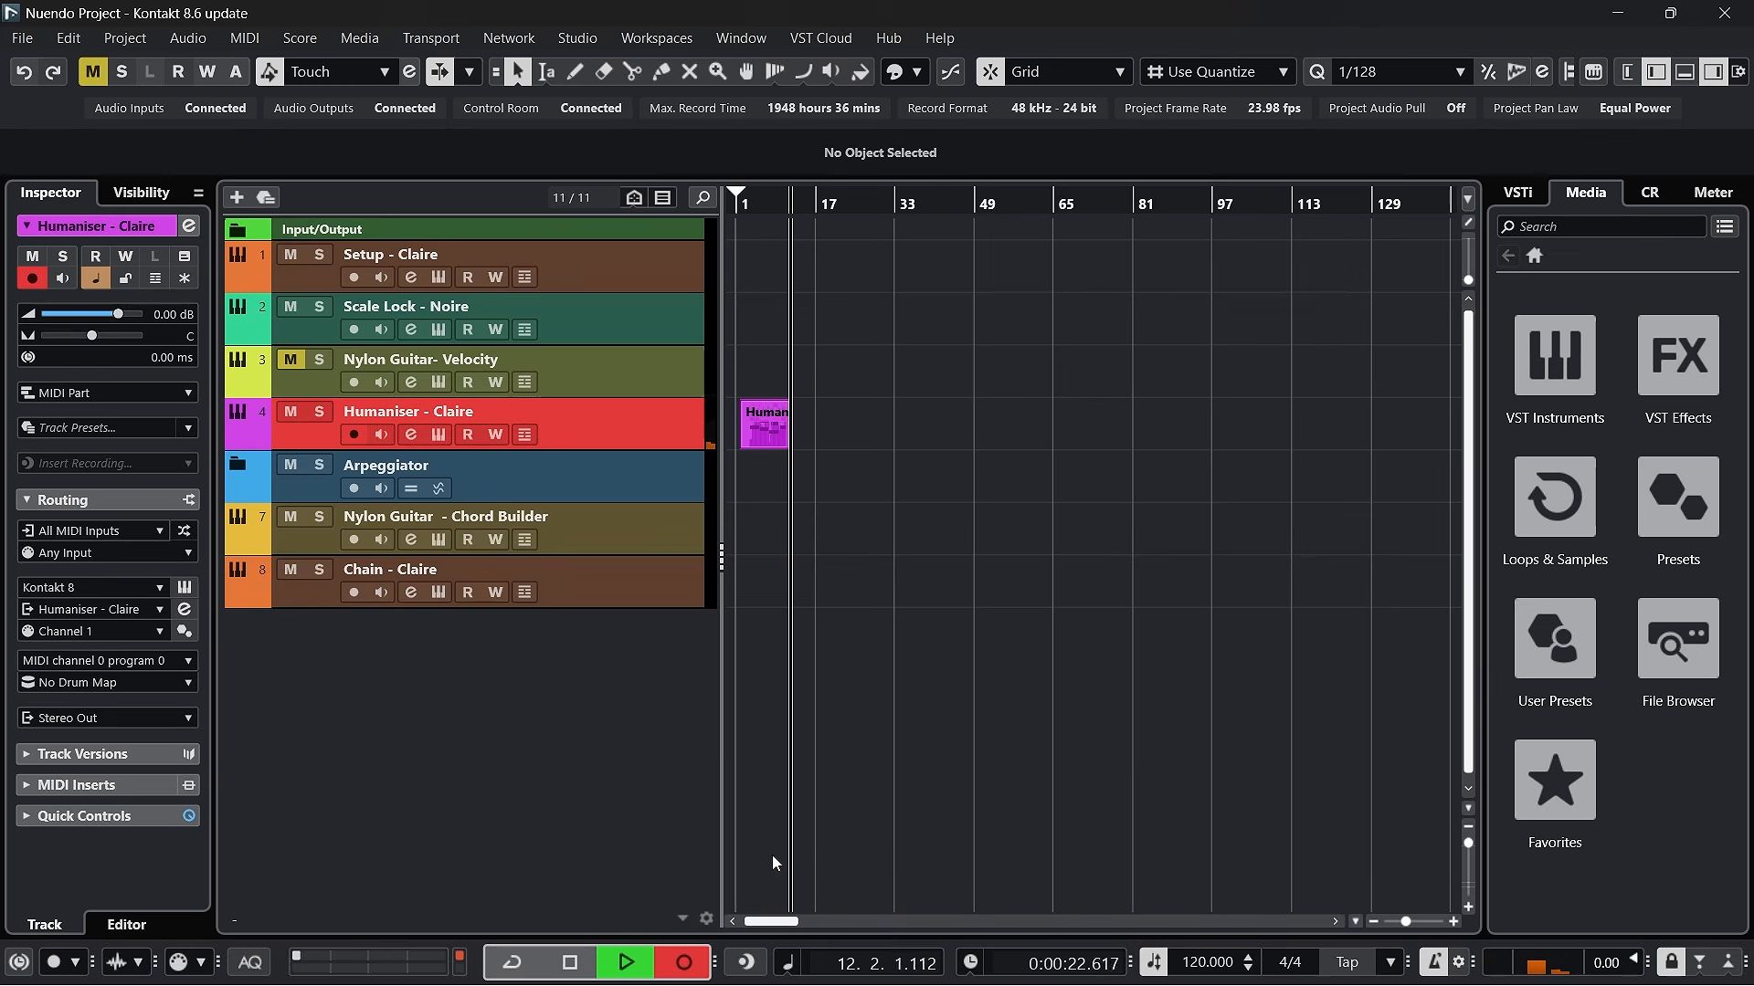
key("space")
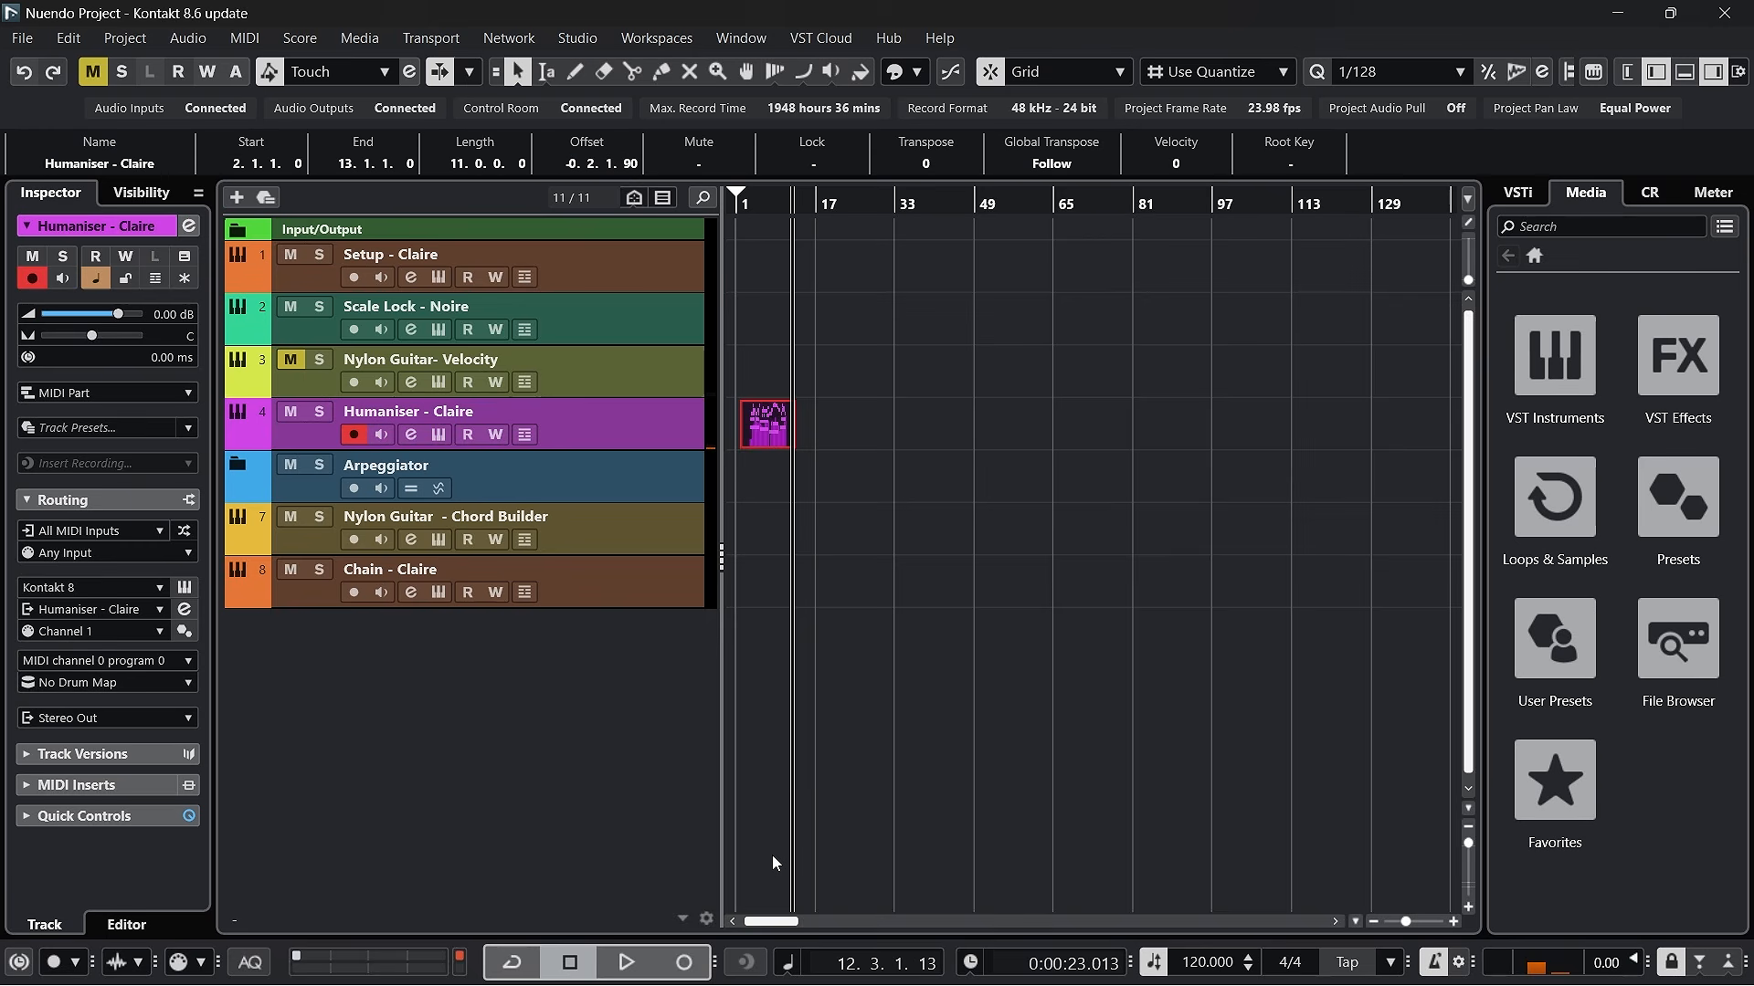
Open the recorded part in the Key Editor, place the playhead at bar 4 and set the quantize preset to 1/8
double_click(767, 424)
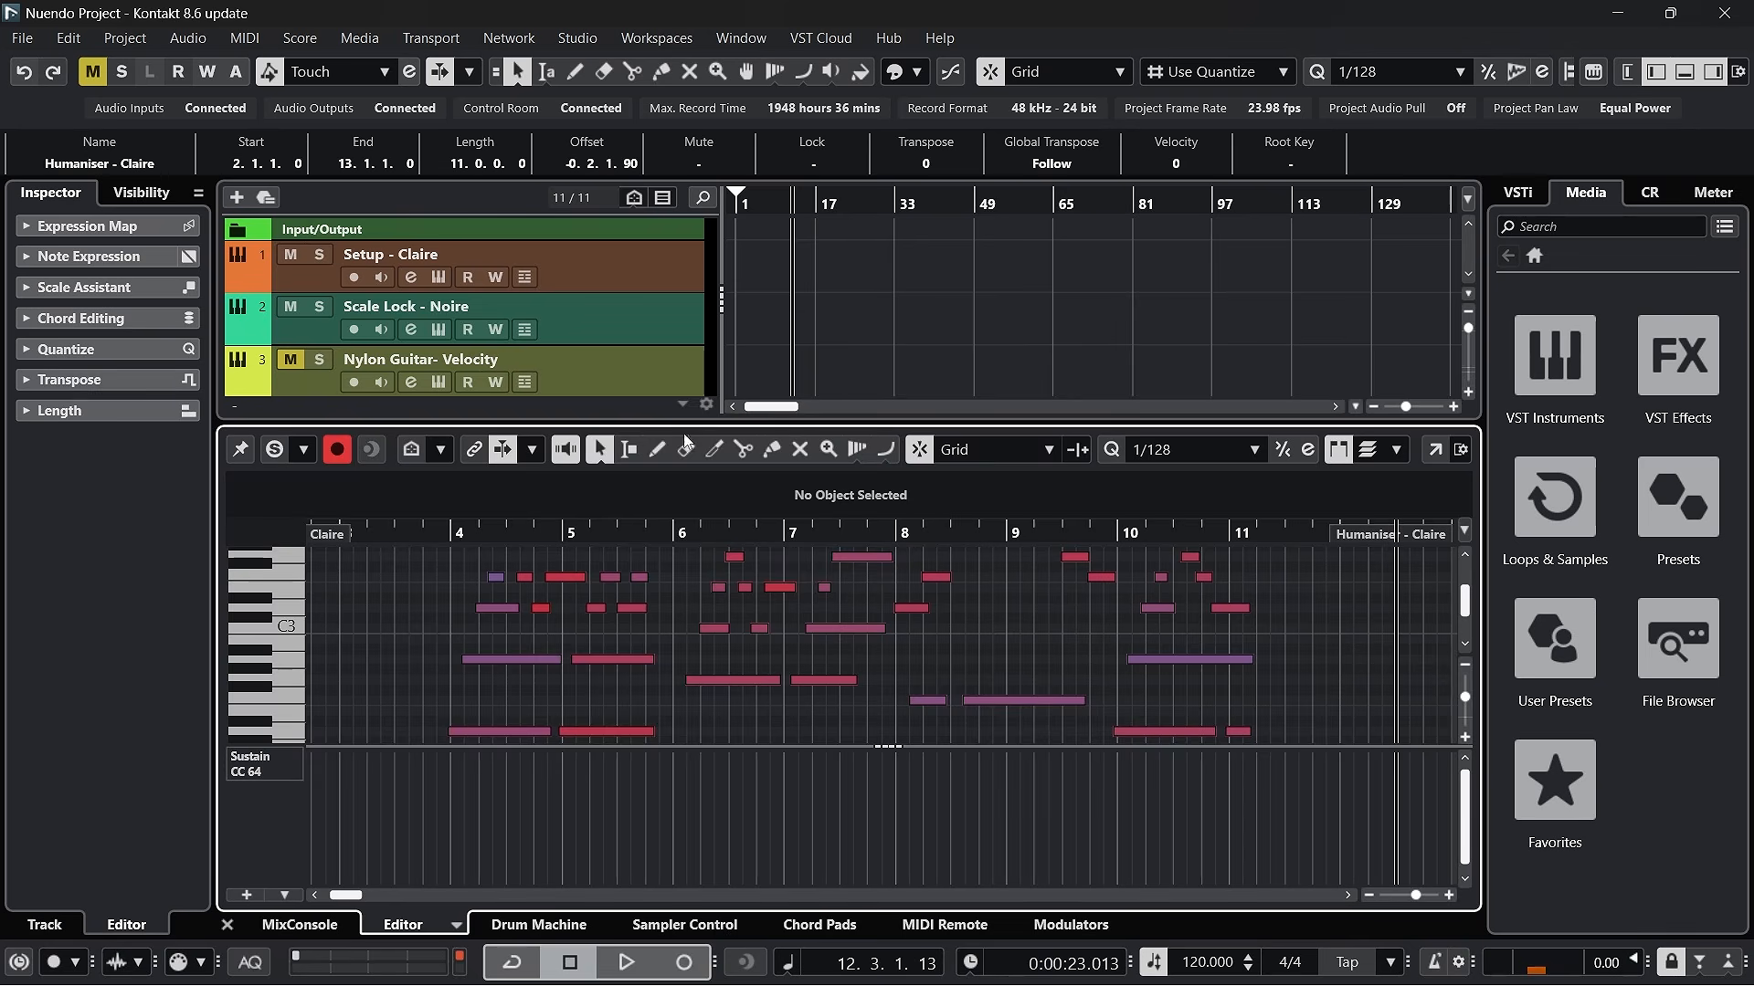
left_click_drag(448, 535, 434, 580)
left_click(1254, 449)
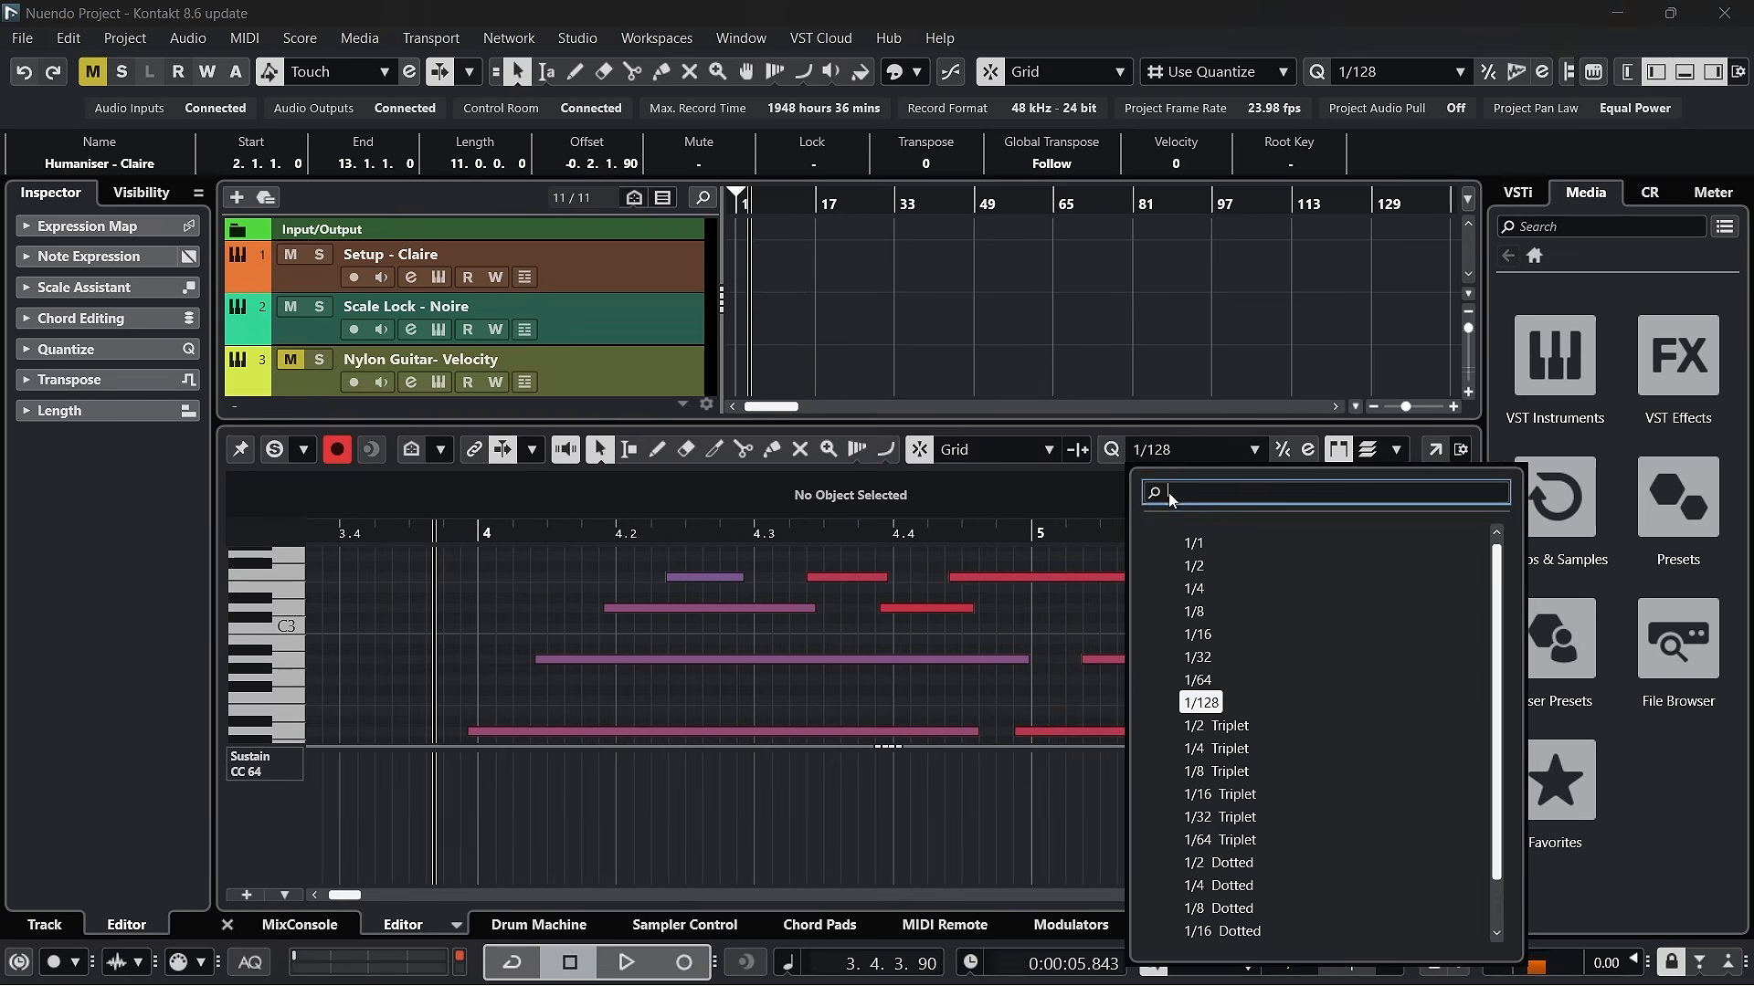
left_click(1197, 594)
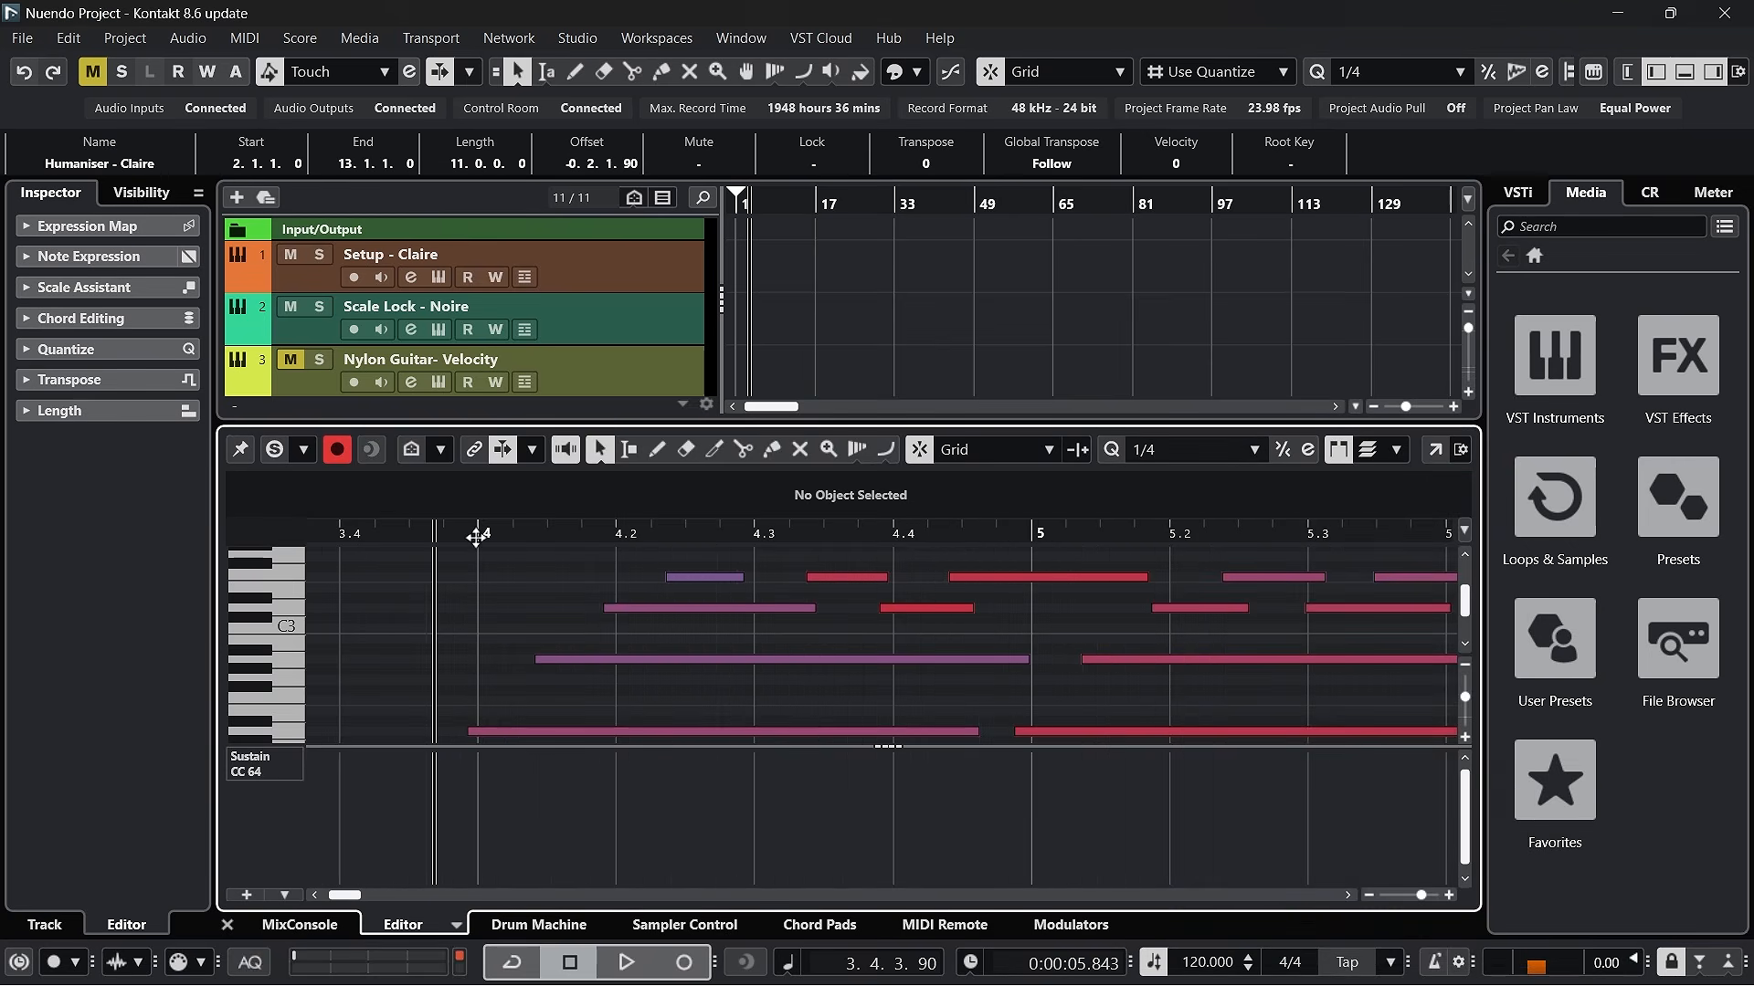
left_click_drag(476, 536, 560, 526)
left_click(1151, 458)
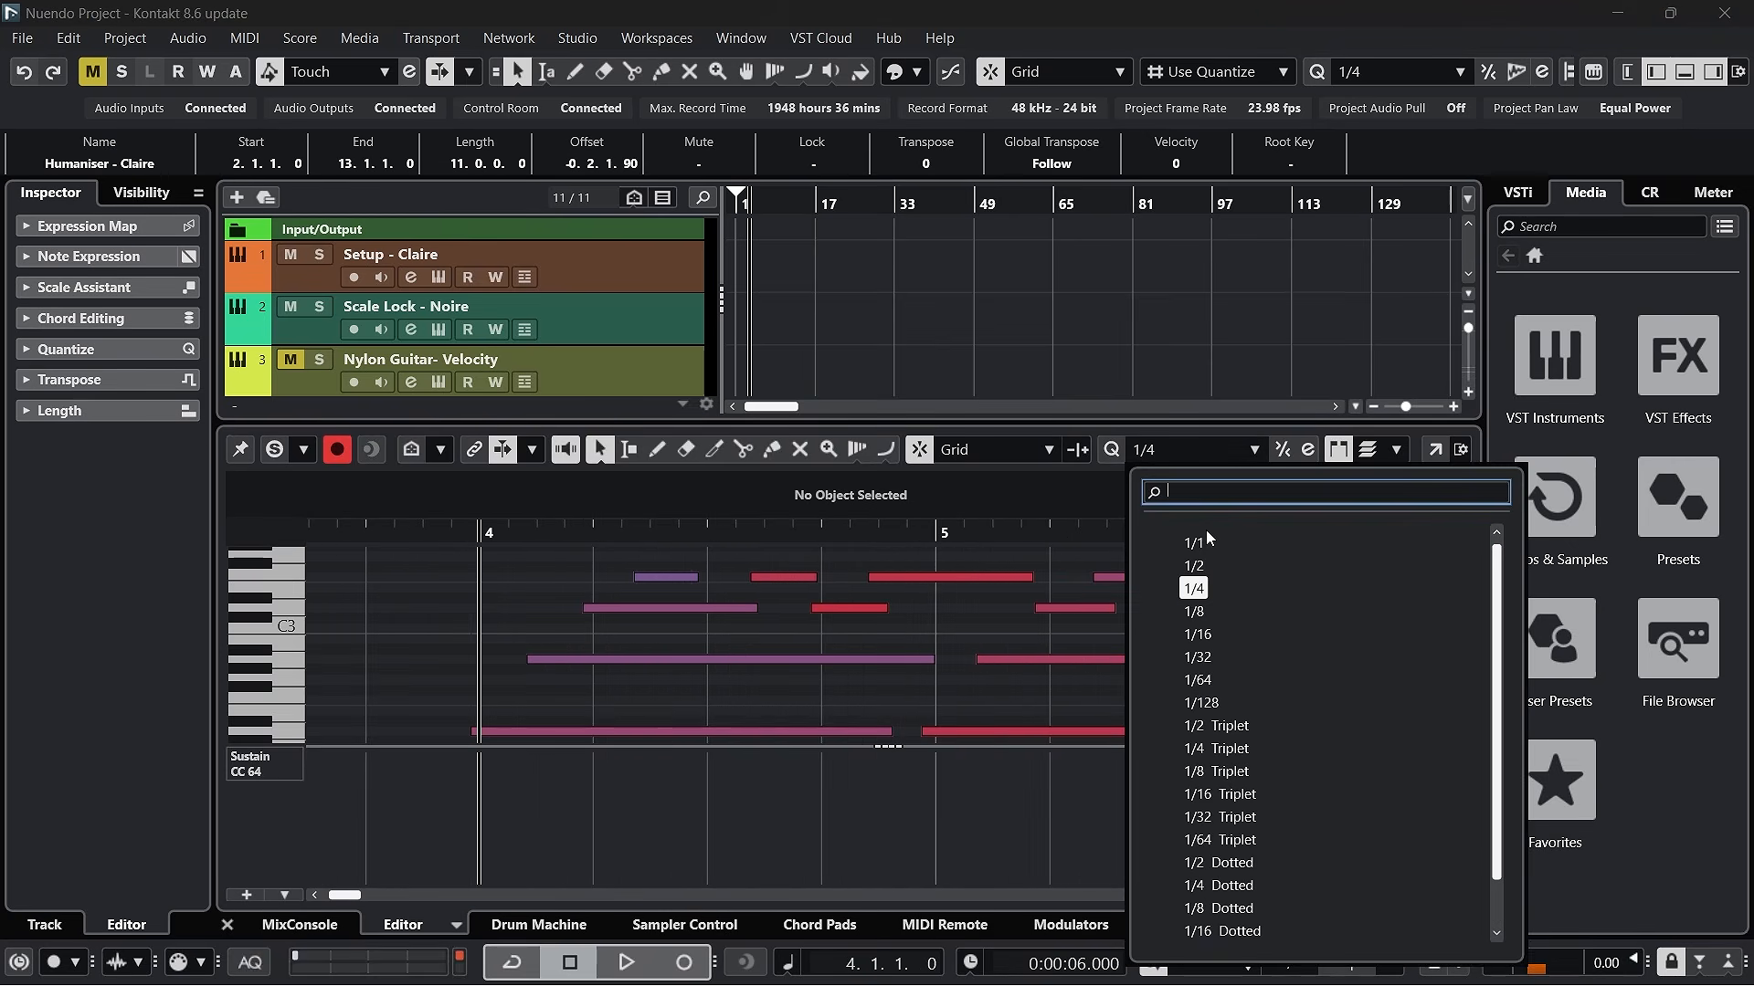
left_click(1221, 614)
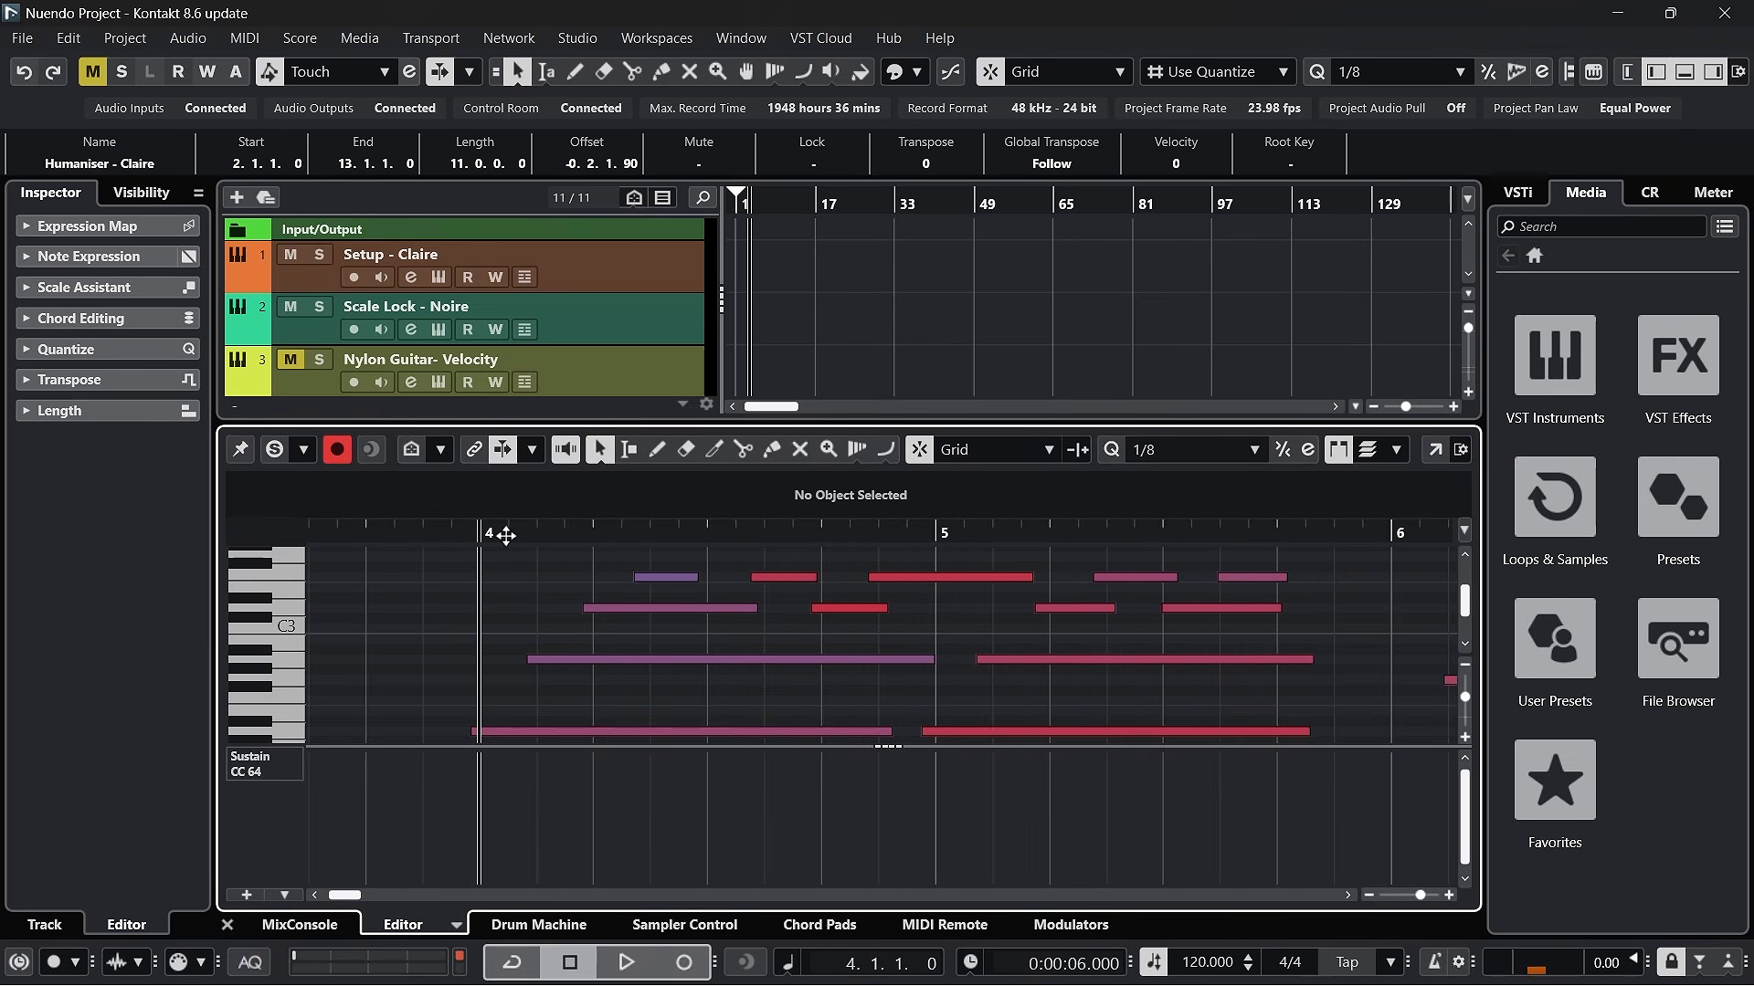
Play the unquantized take from bar 4 and quantize all of its notes to the 1/8 grid
key("space")
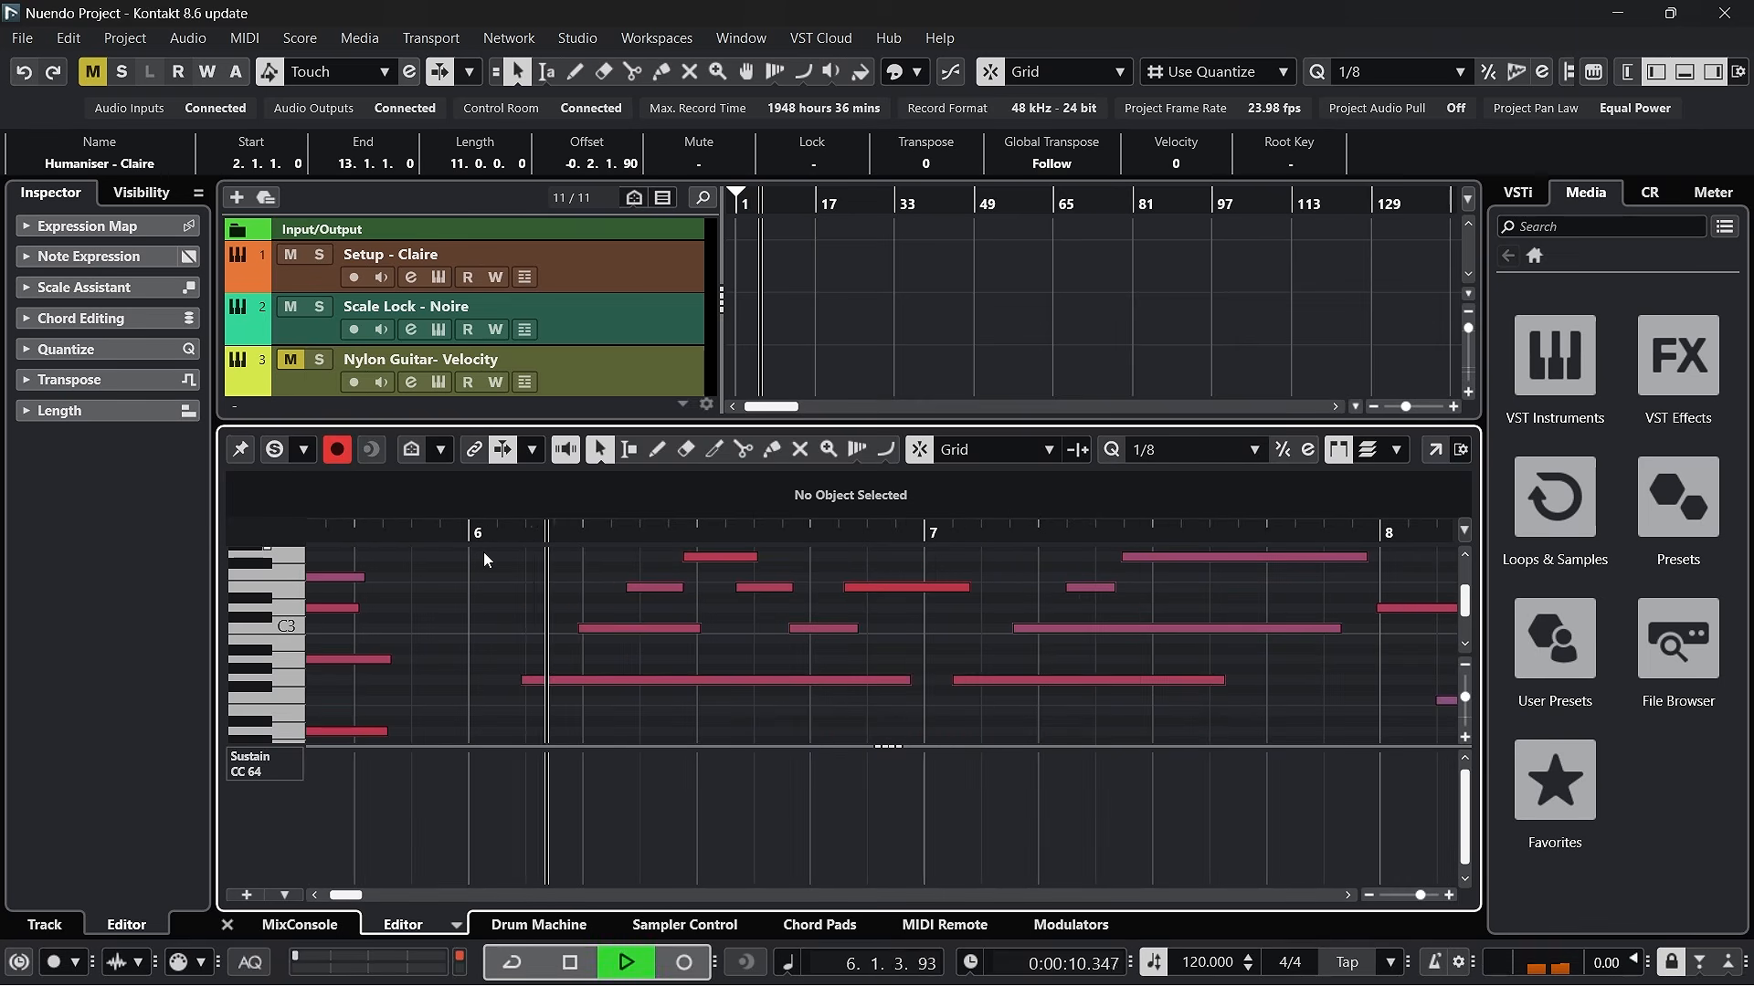
key("space")
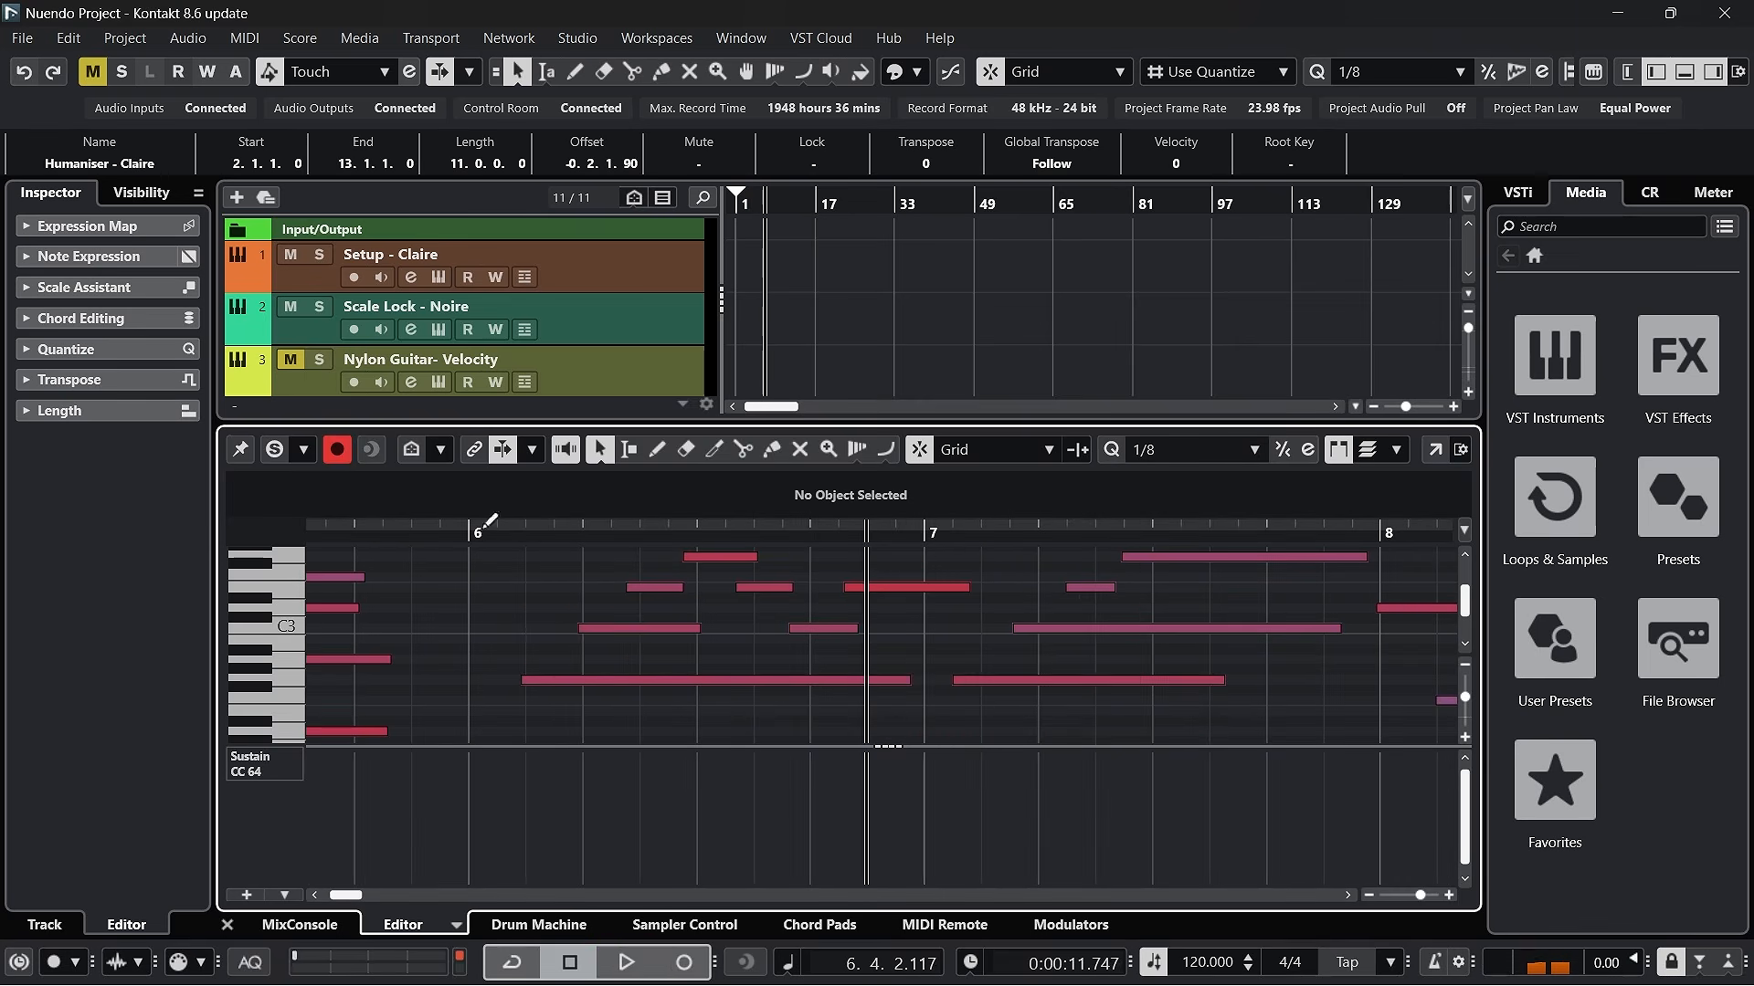
key("ctrl+a")
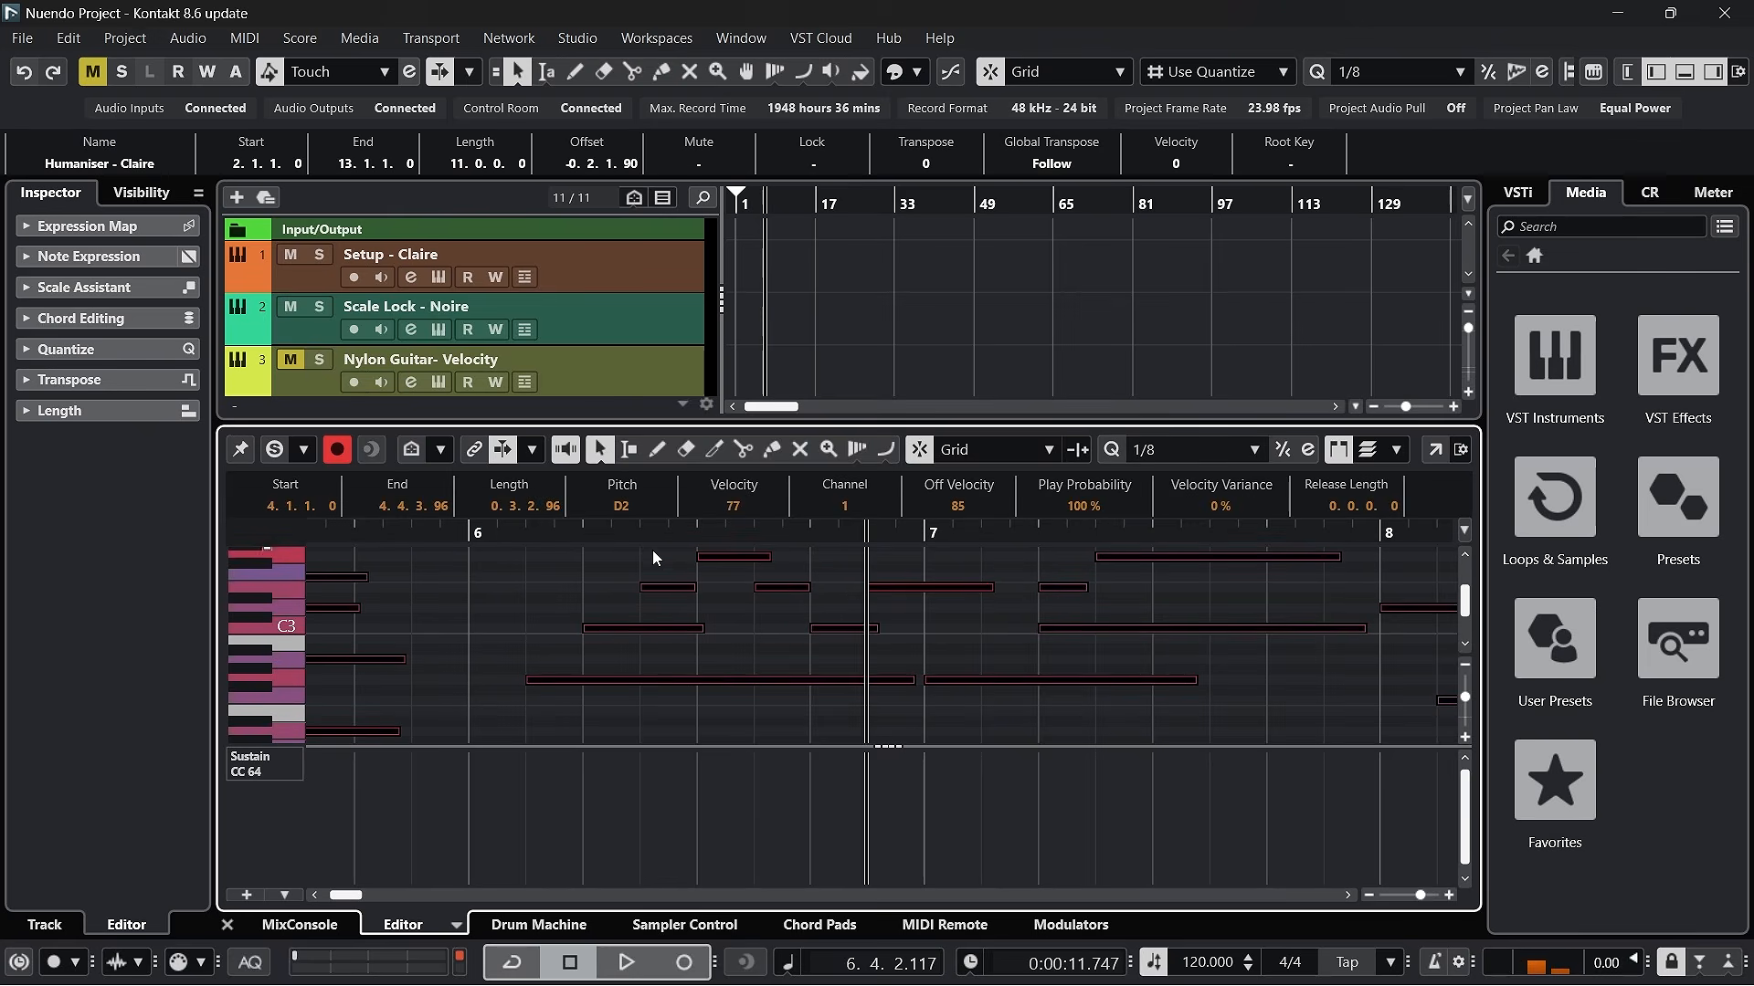
Play back the quantized notes from bar 4 and close the Key Editor
key("l")
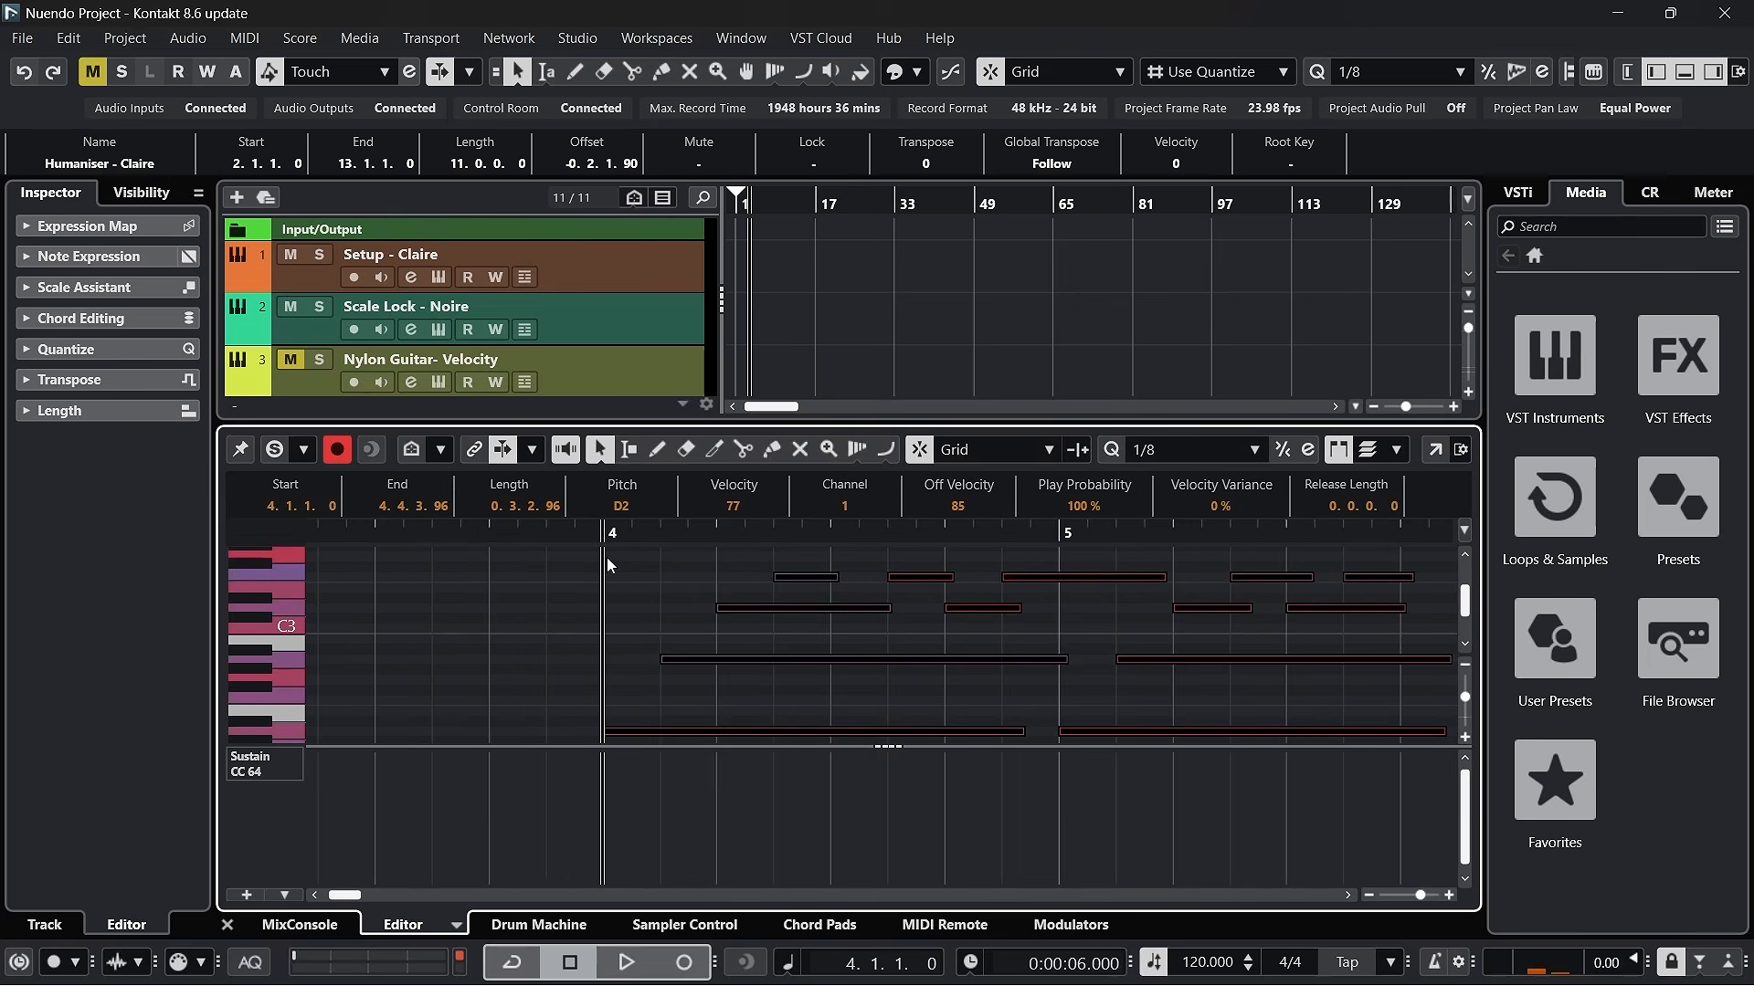
key("space")
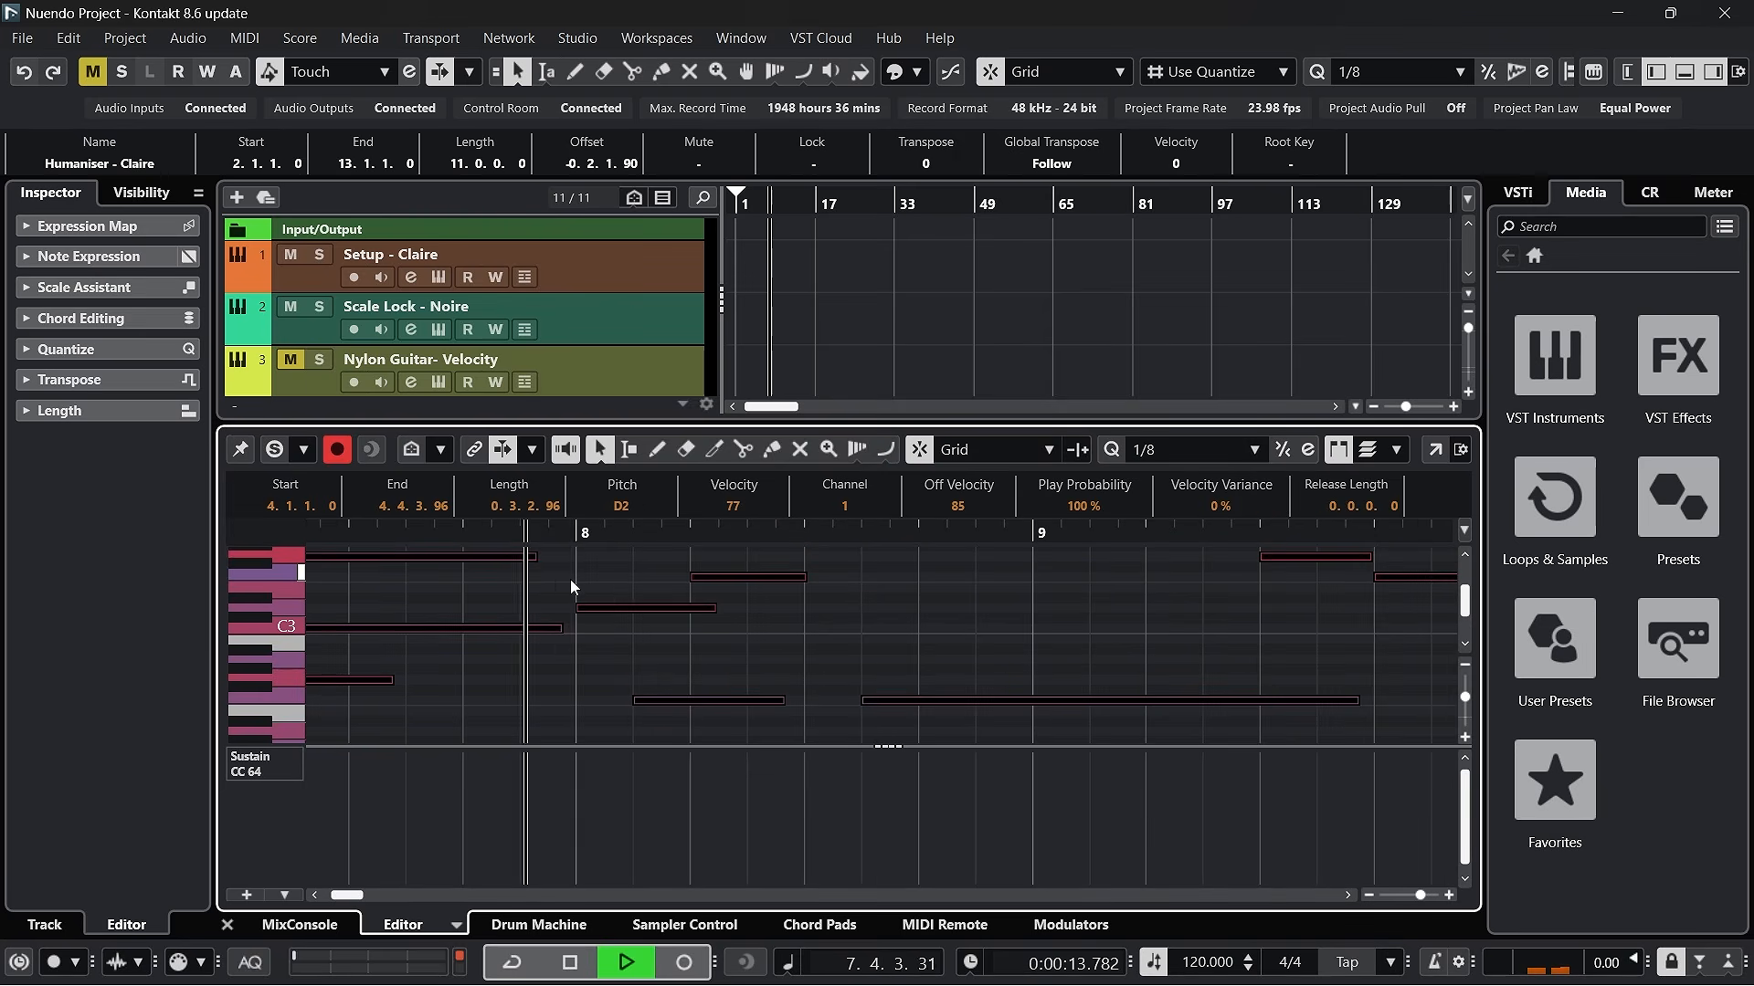
scroll(568, 590, "down", 3)
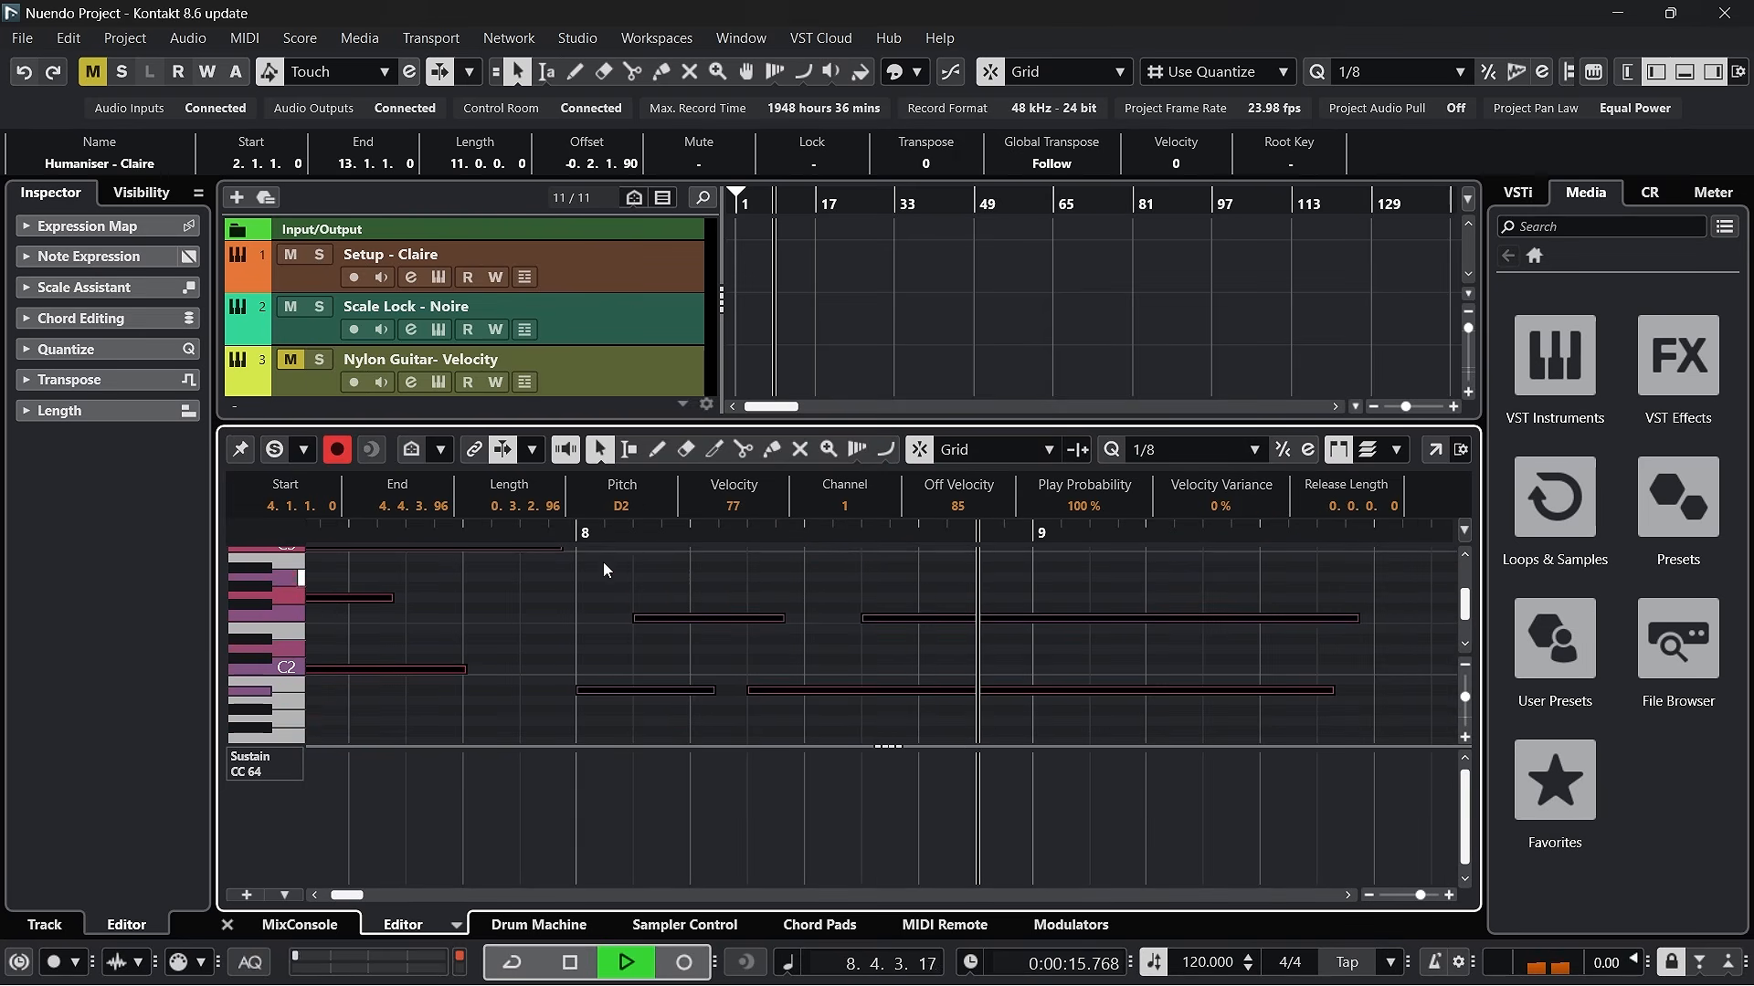
key("space")
left_click(227, 925)
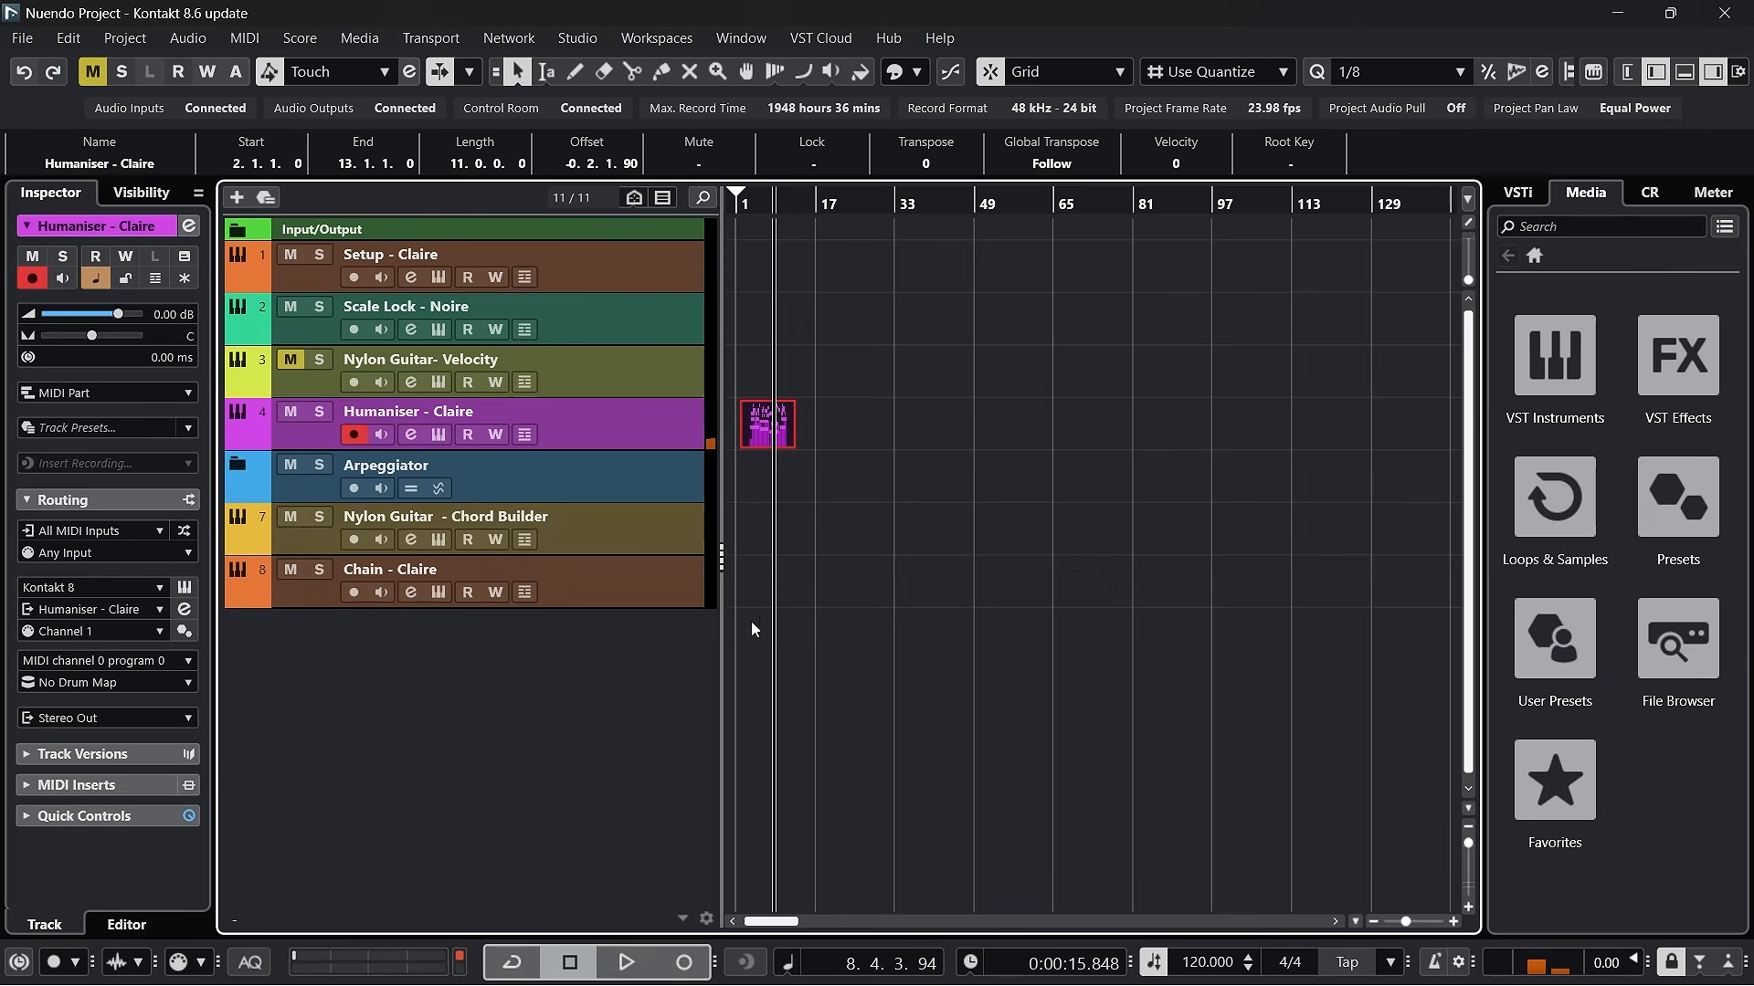
Reopen Kontakt beside the timeline, set the Humanizer's Velocity to 49% and Pitch to 7%, and play the part from bar 4
left_click_drag(748, 200, 822, 273)
left_click(440, 435)
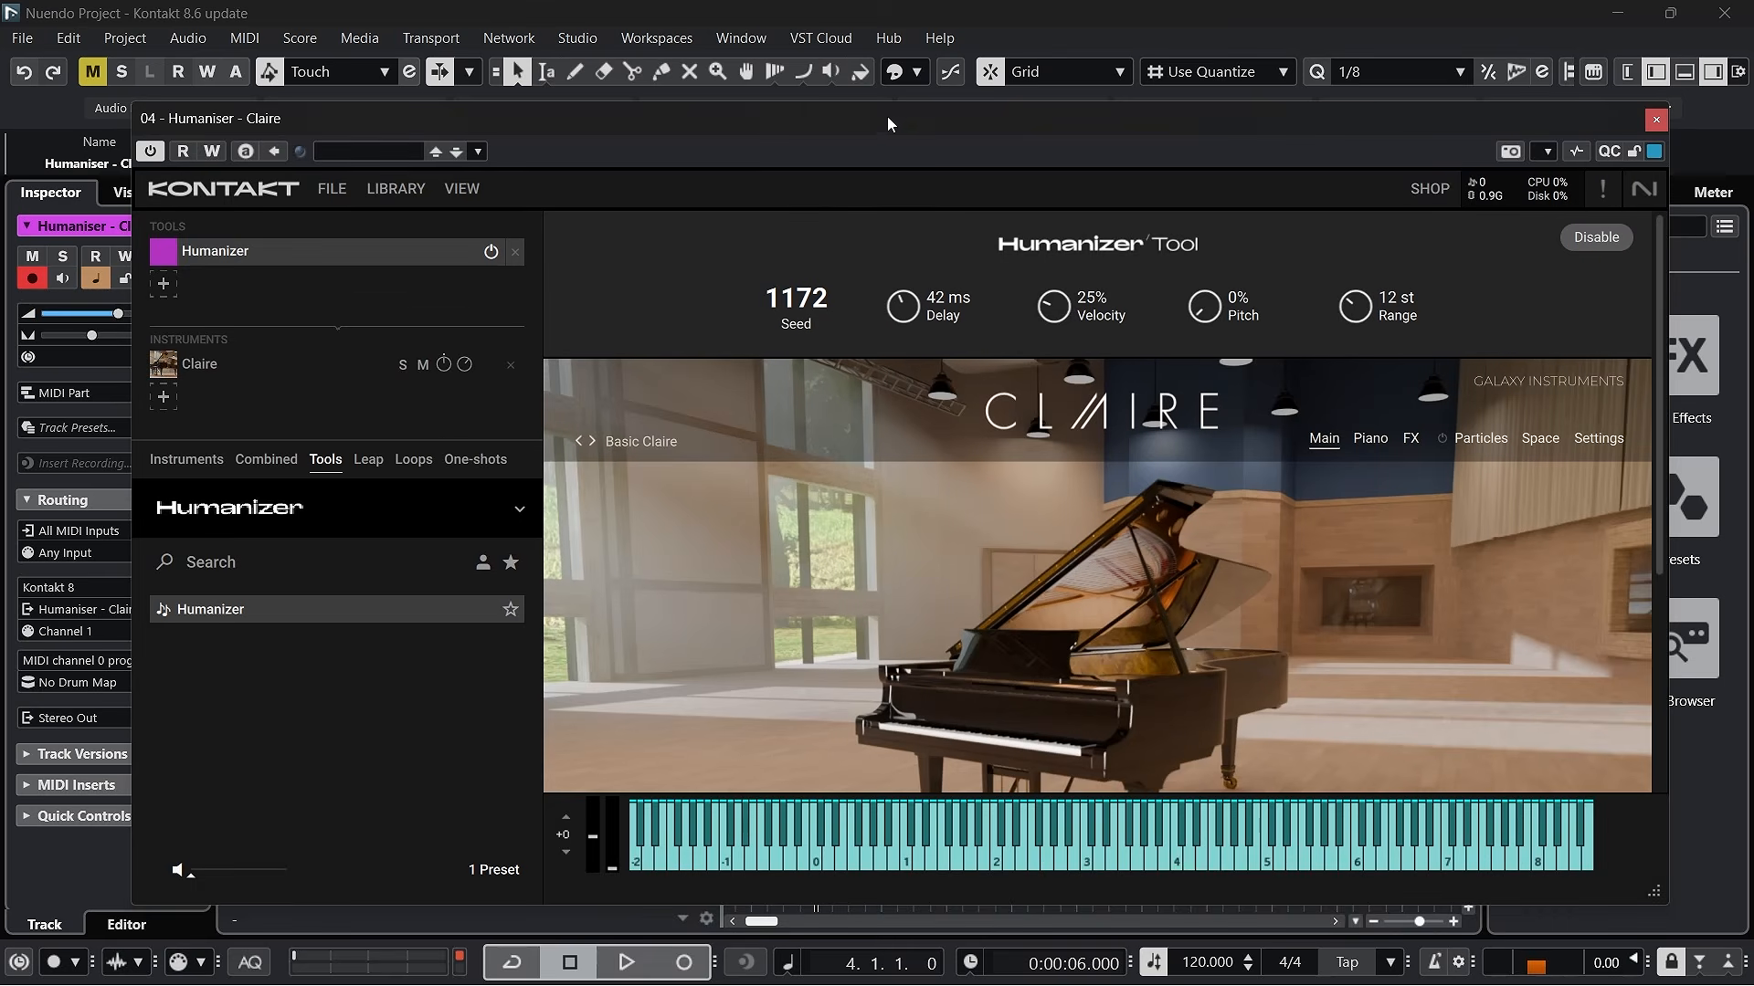
left_click_drag(885, 117, 199, 198)
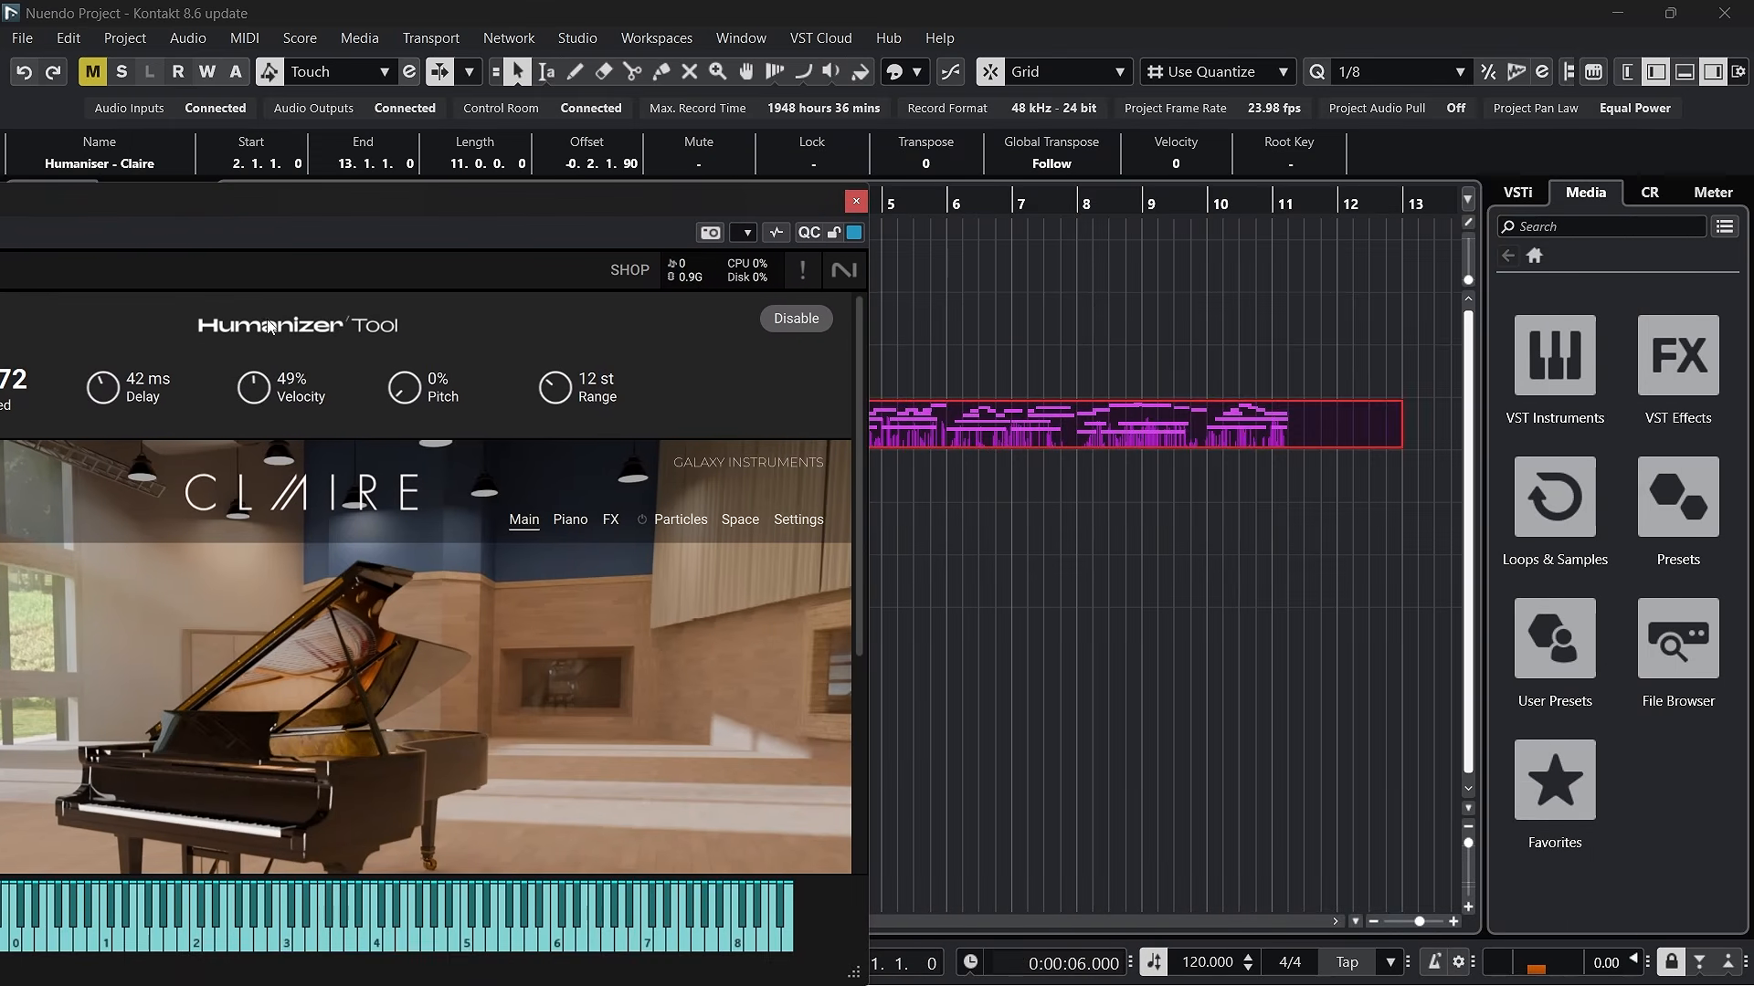
mouse_move(118, 313)
left_mouse_down()
mouse_move(123, 271)
mouse_move(128, 320)
left_mouse_up()
left_click_drag(556, 208, 527, 199)
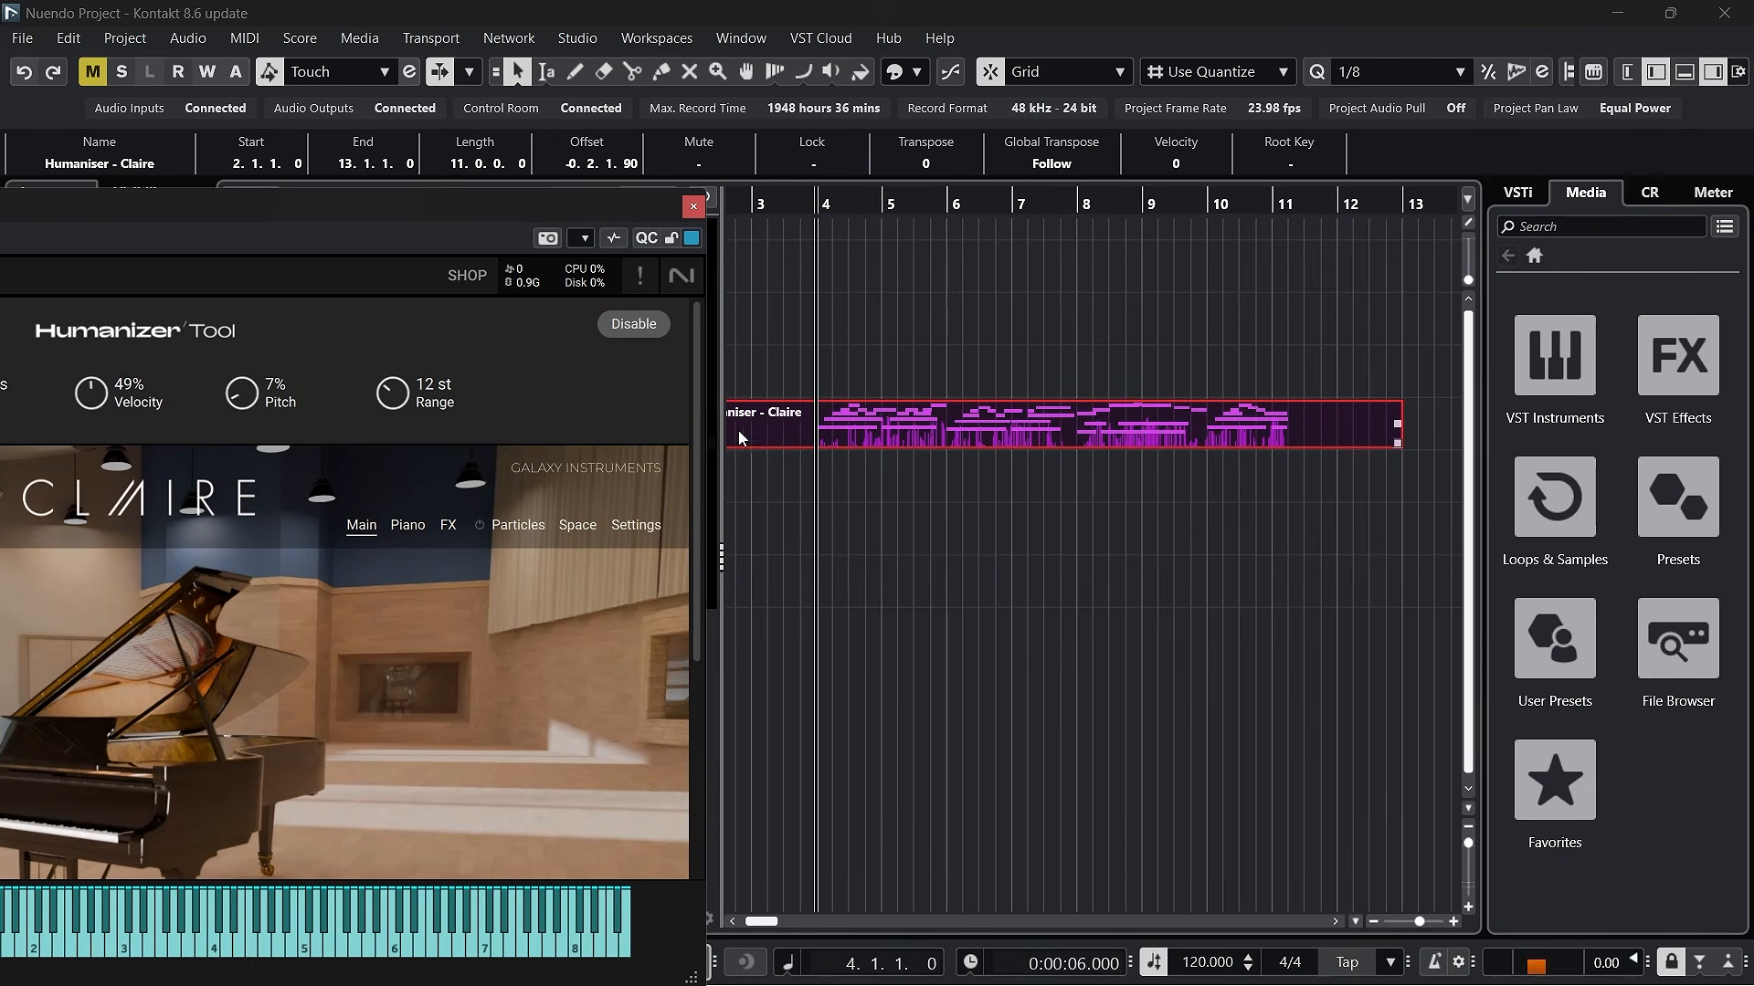
key("space")
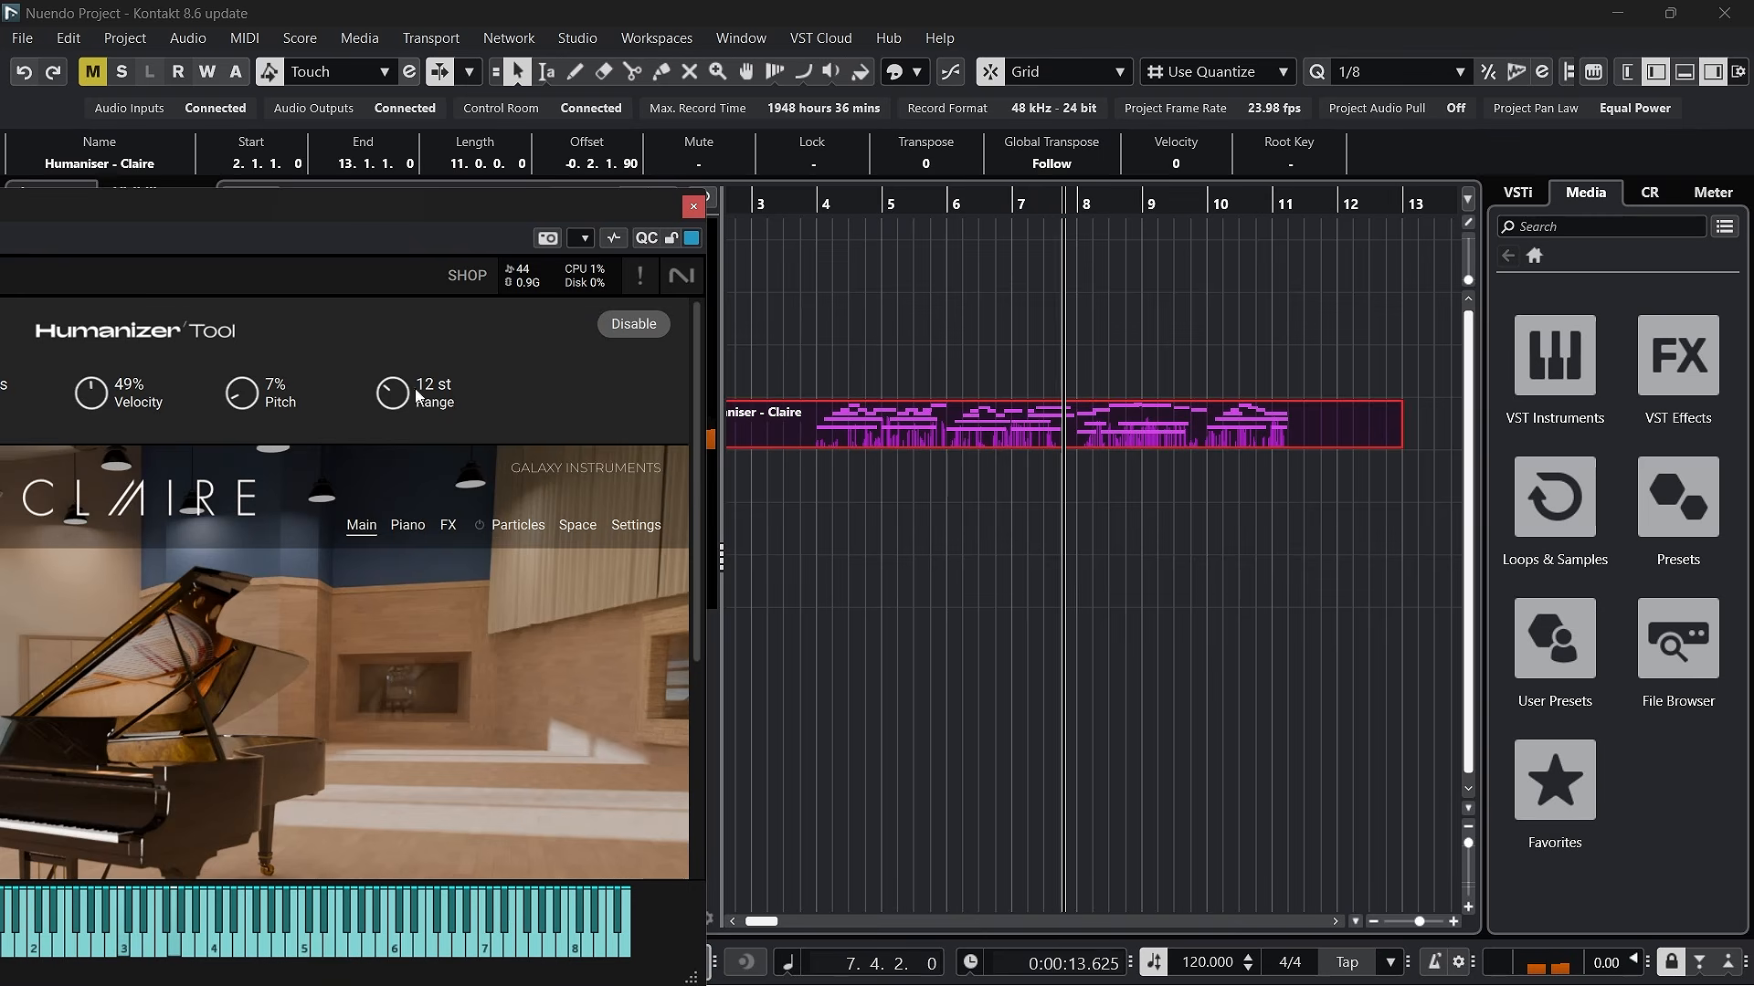
key("space")
Reset the Humanizer's Pitch to 0%, replay the part from just before bar 4 and close Kontakt
left_click_drag(316, 205, 373, 186)
left_click(786, 203)
key("space")
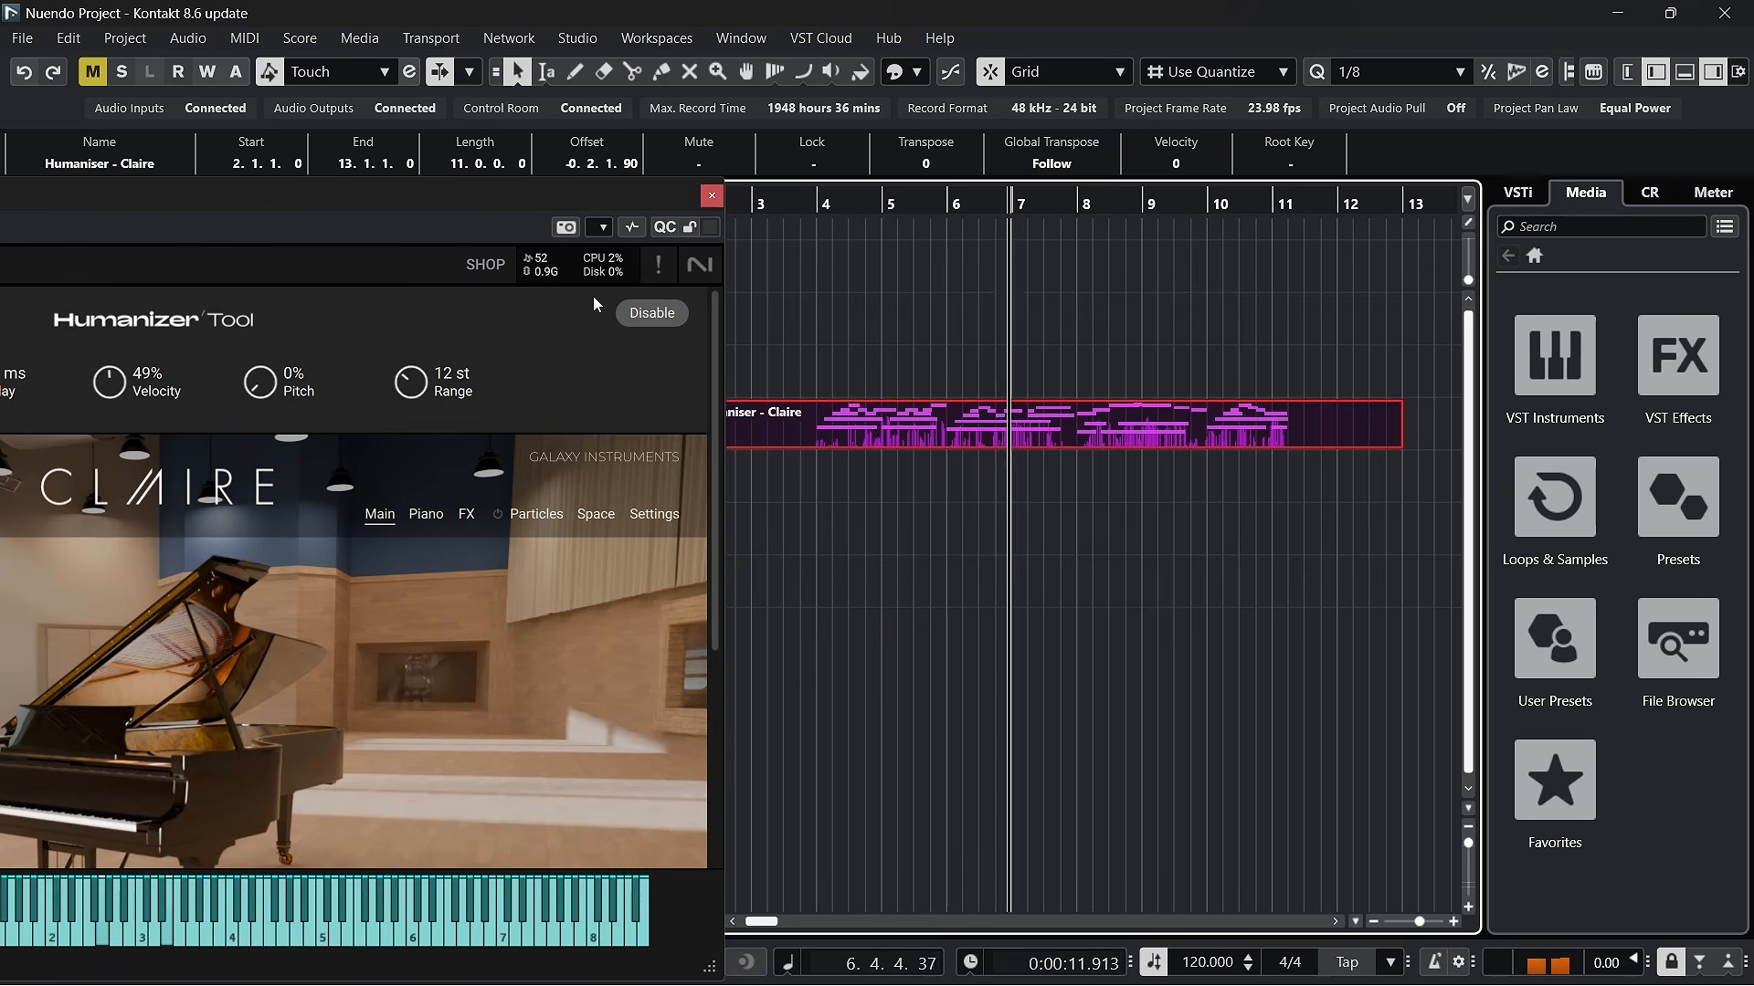
key("space")
left_click(709, 197)
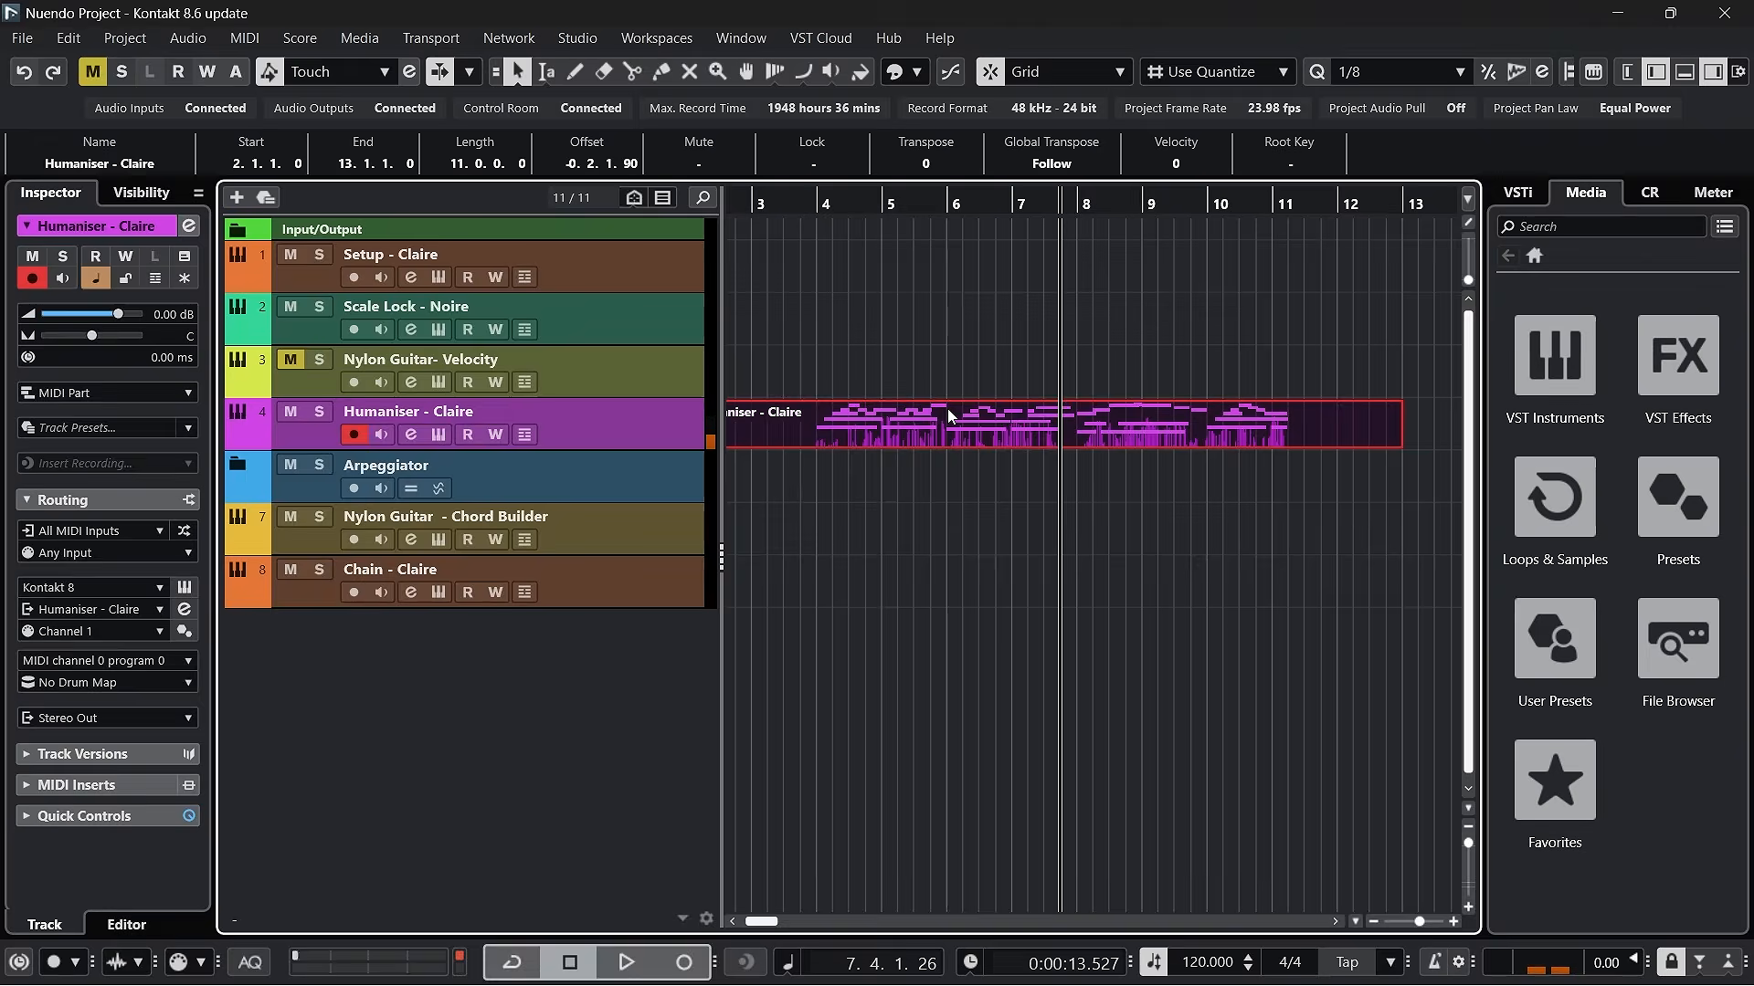
Reopen the part in the Key Editor, show its Velocity lane and level the loudest notes' velocities to about 87
double_click(948, 409)
left_click(986, 533)
scroll(1006, 581, "up", 3)
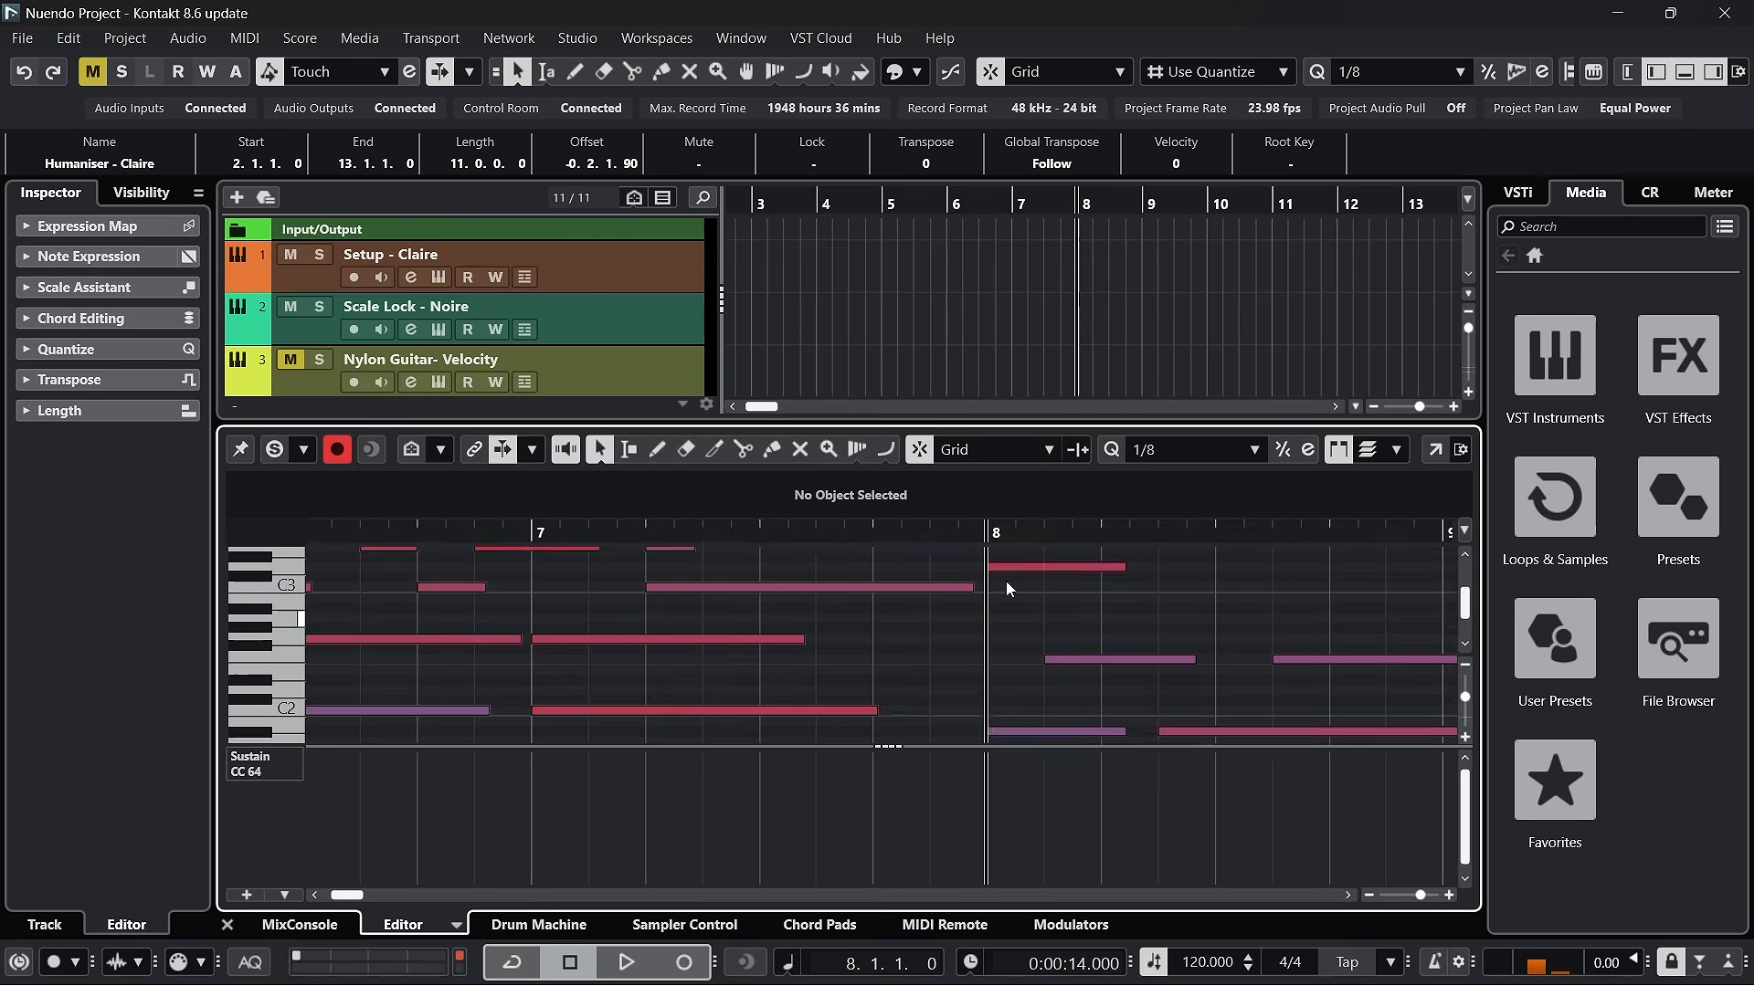
scroll(1005, 581, "up", 3)
left_click_drag(963, 538, 926, 545)
left_click(251, 763)
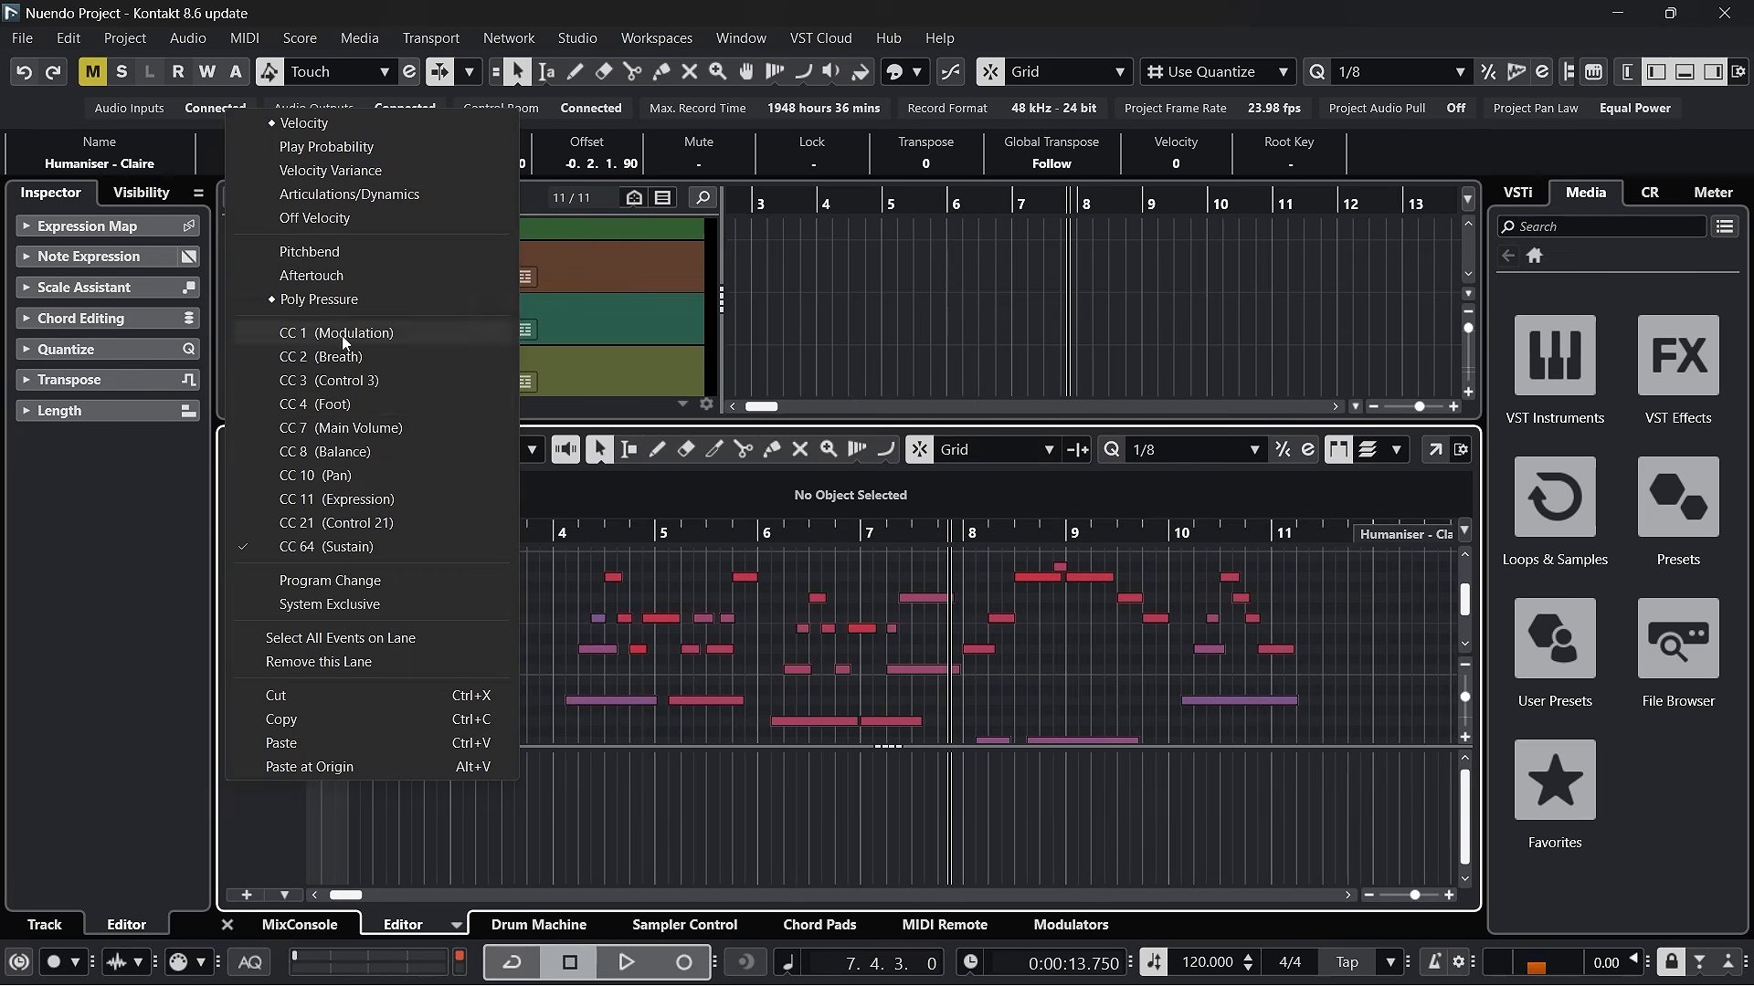
left_click(324, 124)
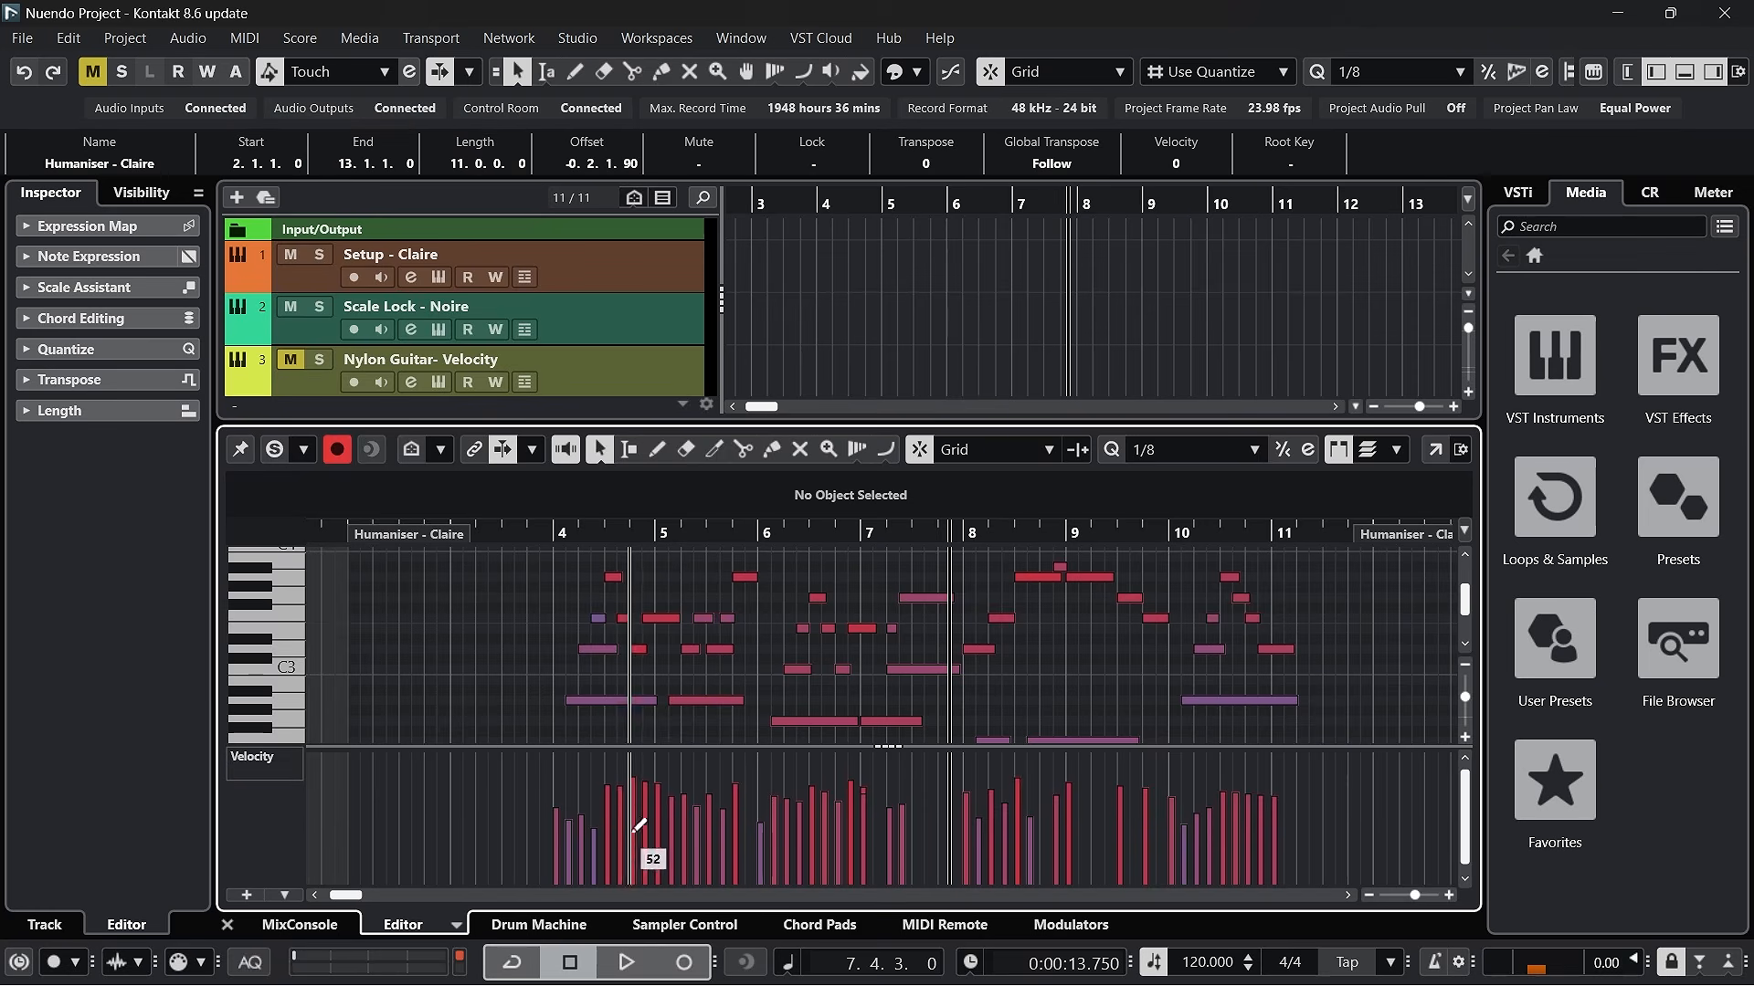
left_click_drag(559, 794, 751, 794)
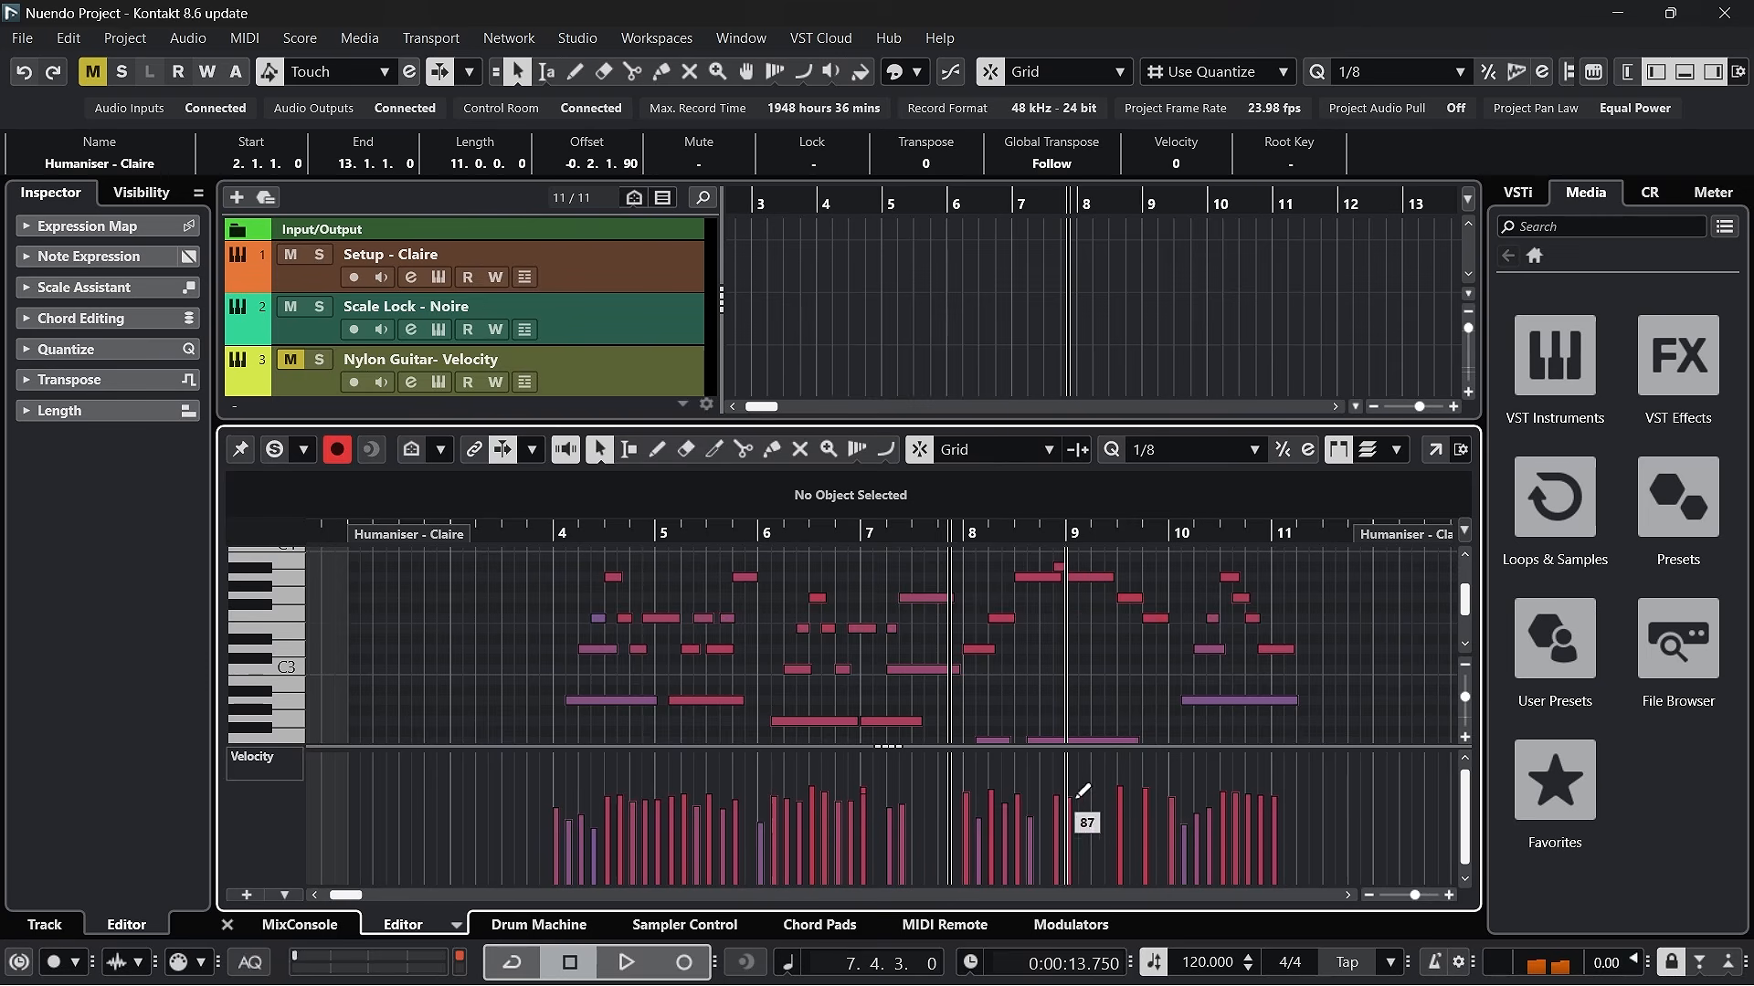
Switch the controller lane to CC 64 (Sustain) and draw a high sustain curve from bar 4 to just past bar 11
left_click(253, 758)
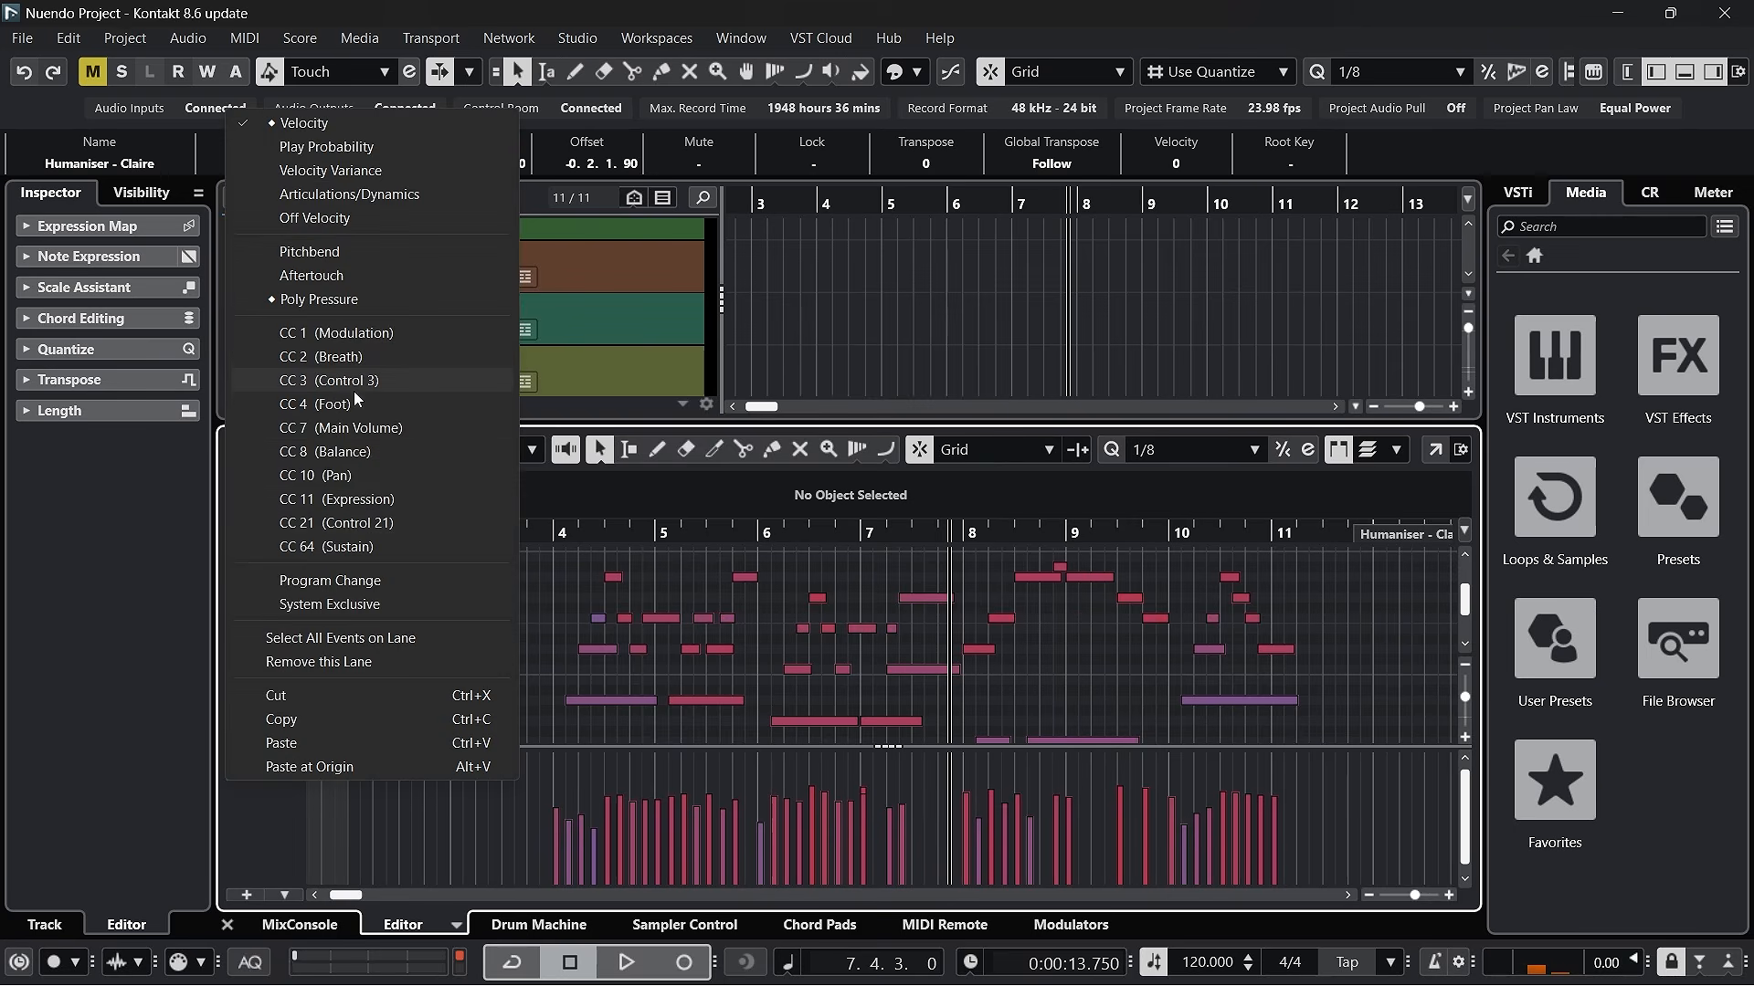
left_click(329, 546)
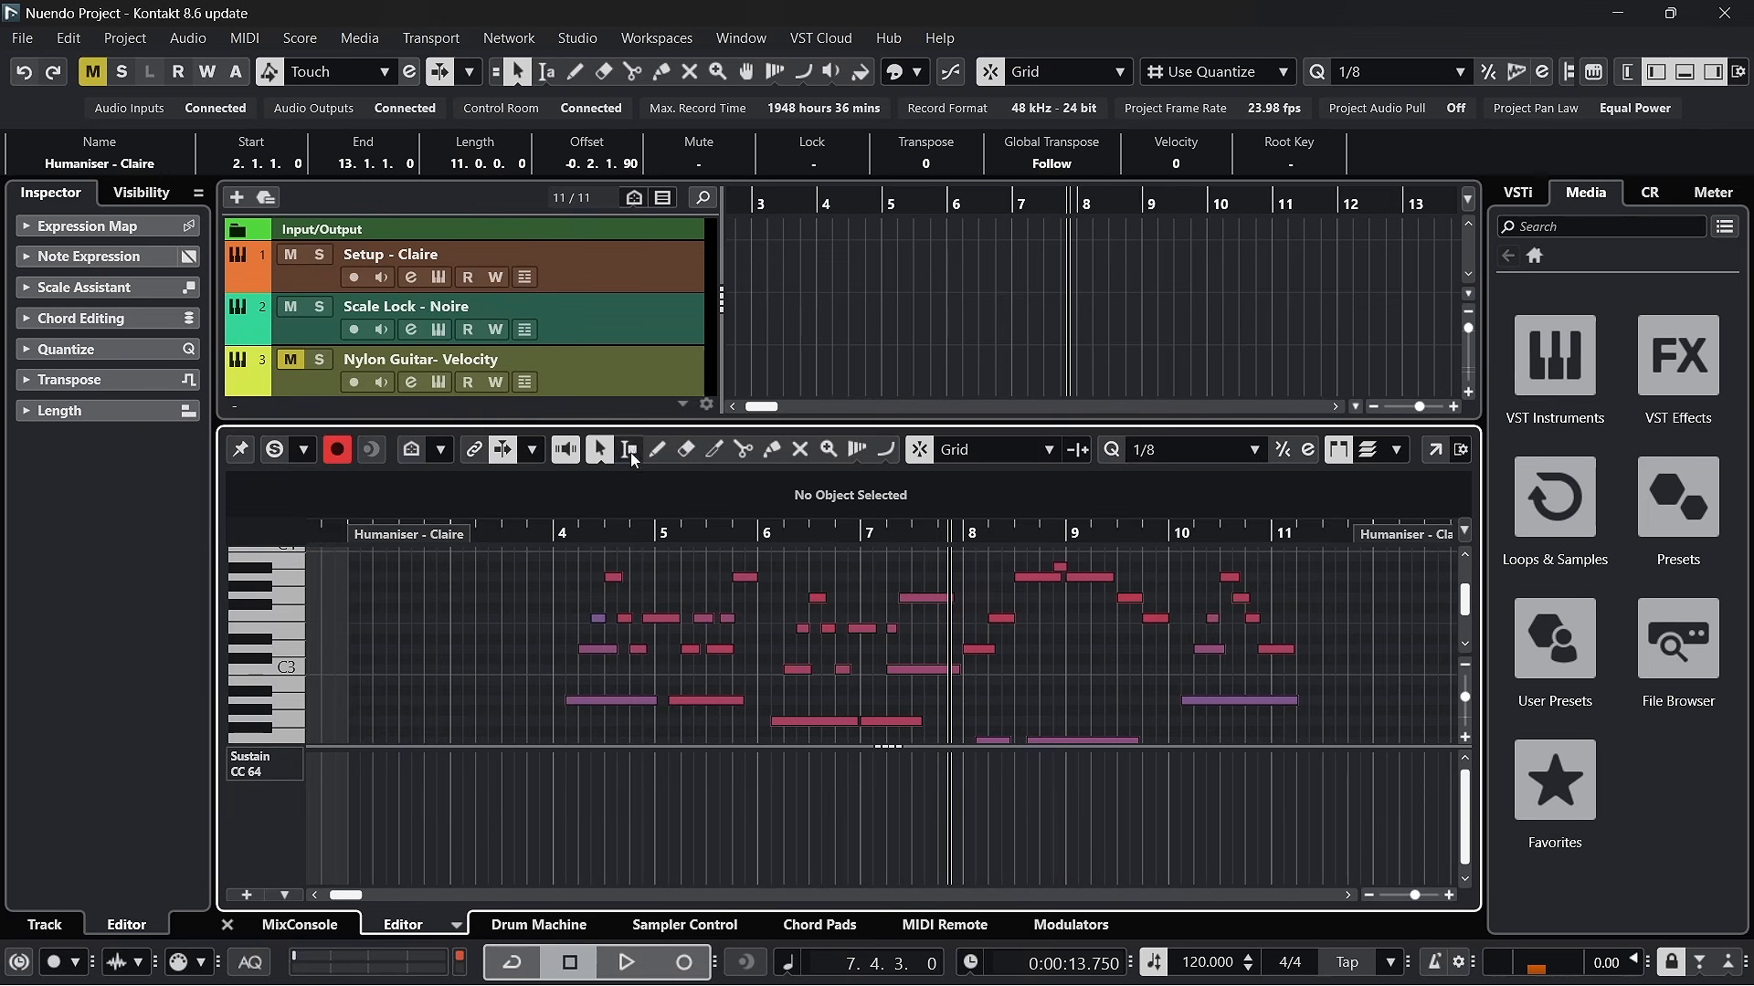
left_click(657, 449)
mouse_move(554, 757)
left_mouse_down()
mouse_move(775, 750)
mouse_move(817, 769)
mouse_move(1317, 746)
left_mouse_up()
left_click(599, 450)
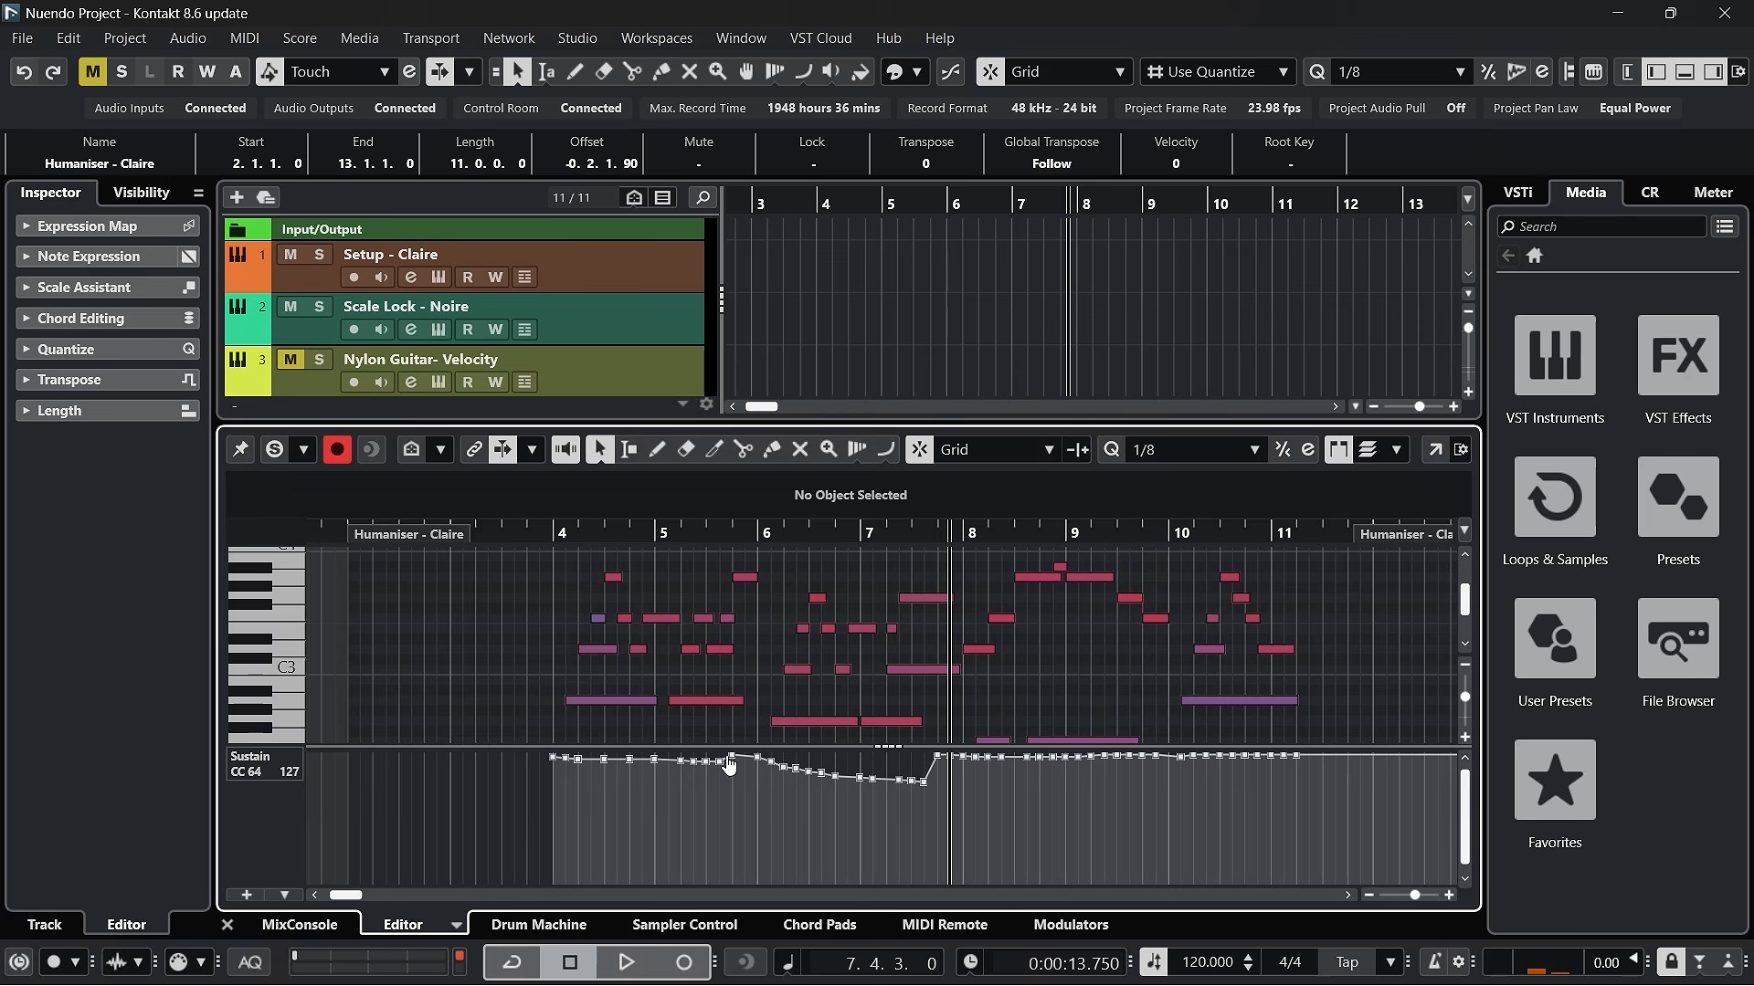
Drop the sustain curve to 0 at bar 6, shortly before bar 8 and at bar 10, and play the part from bar 4
left_click_drag(728, 764, 756, 880)
left_click_drag(926, 784, 937, 881)
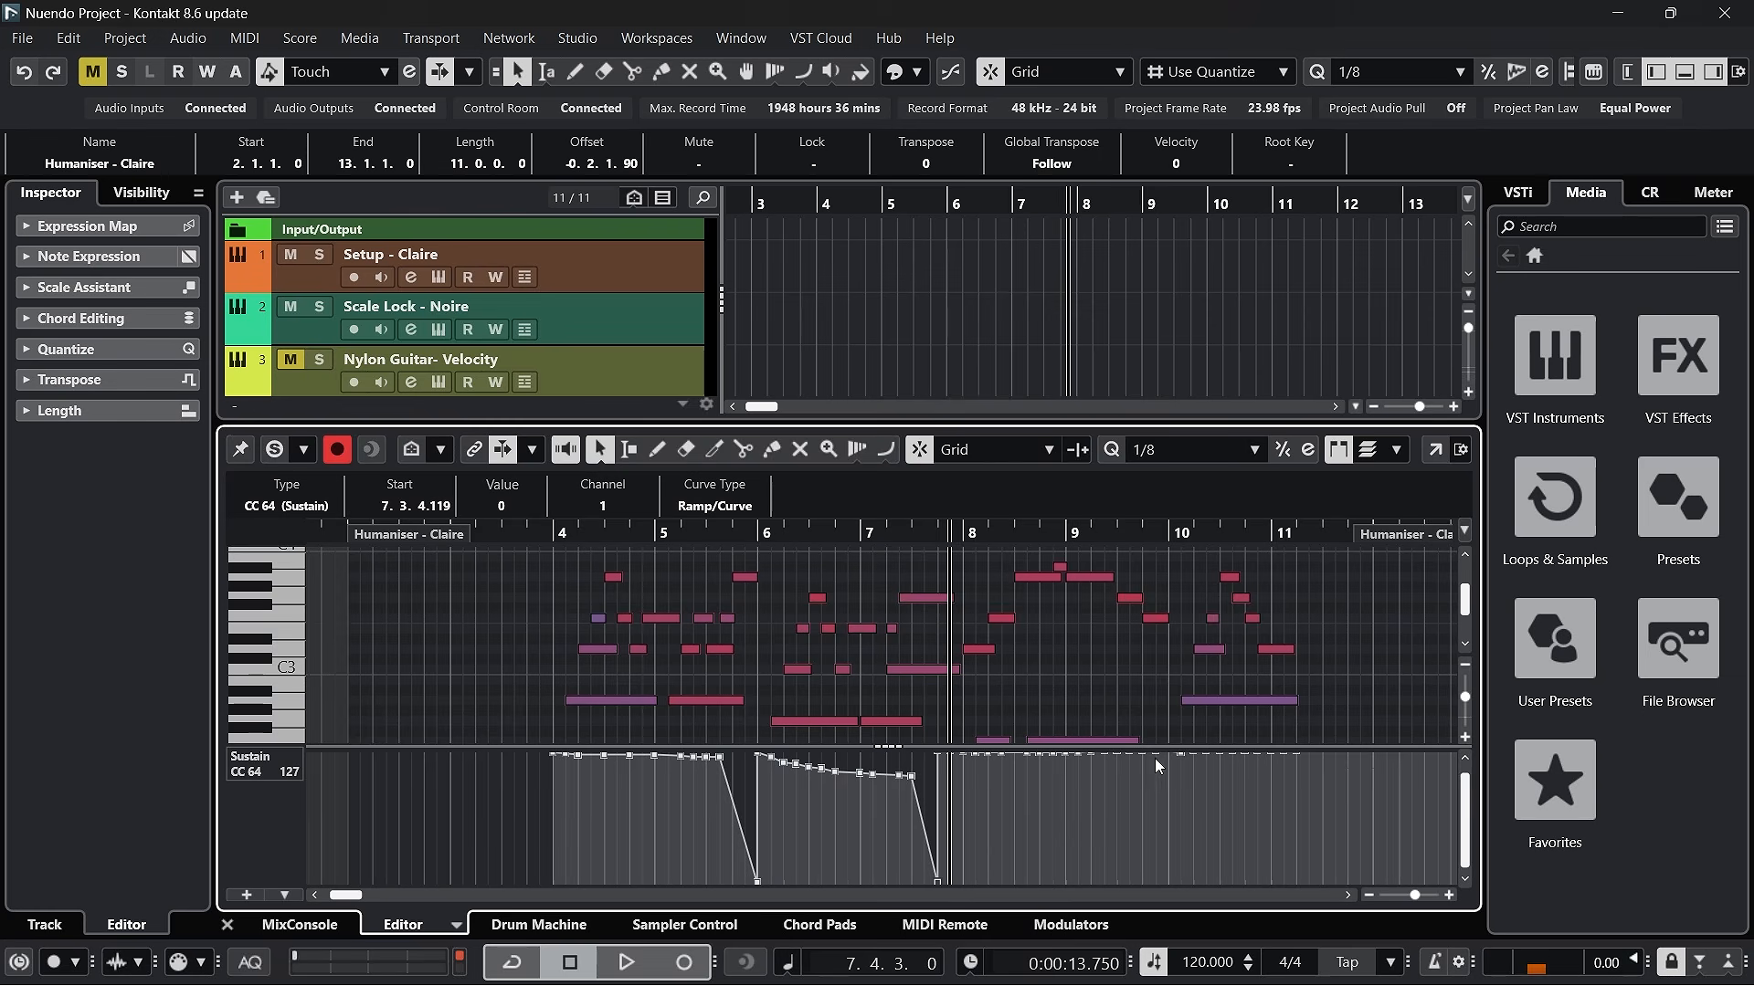
left_click_drag(1154, 758, 1169, 937)
left_click(555, 539)
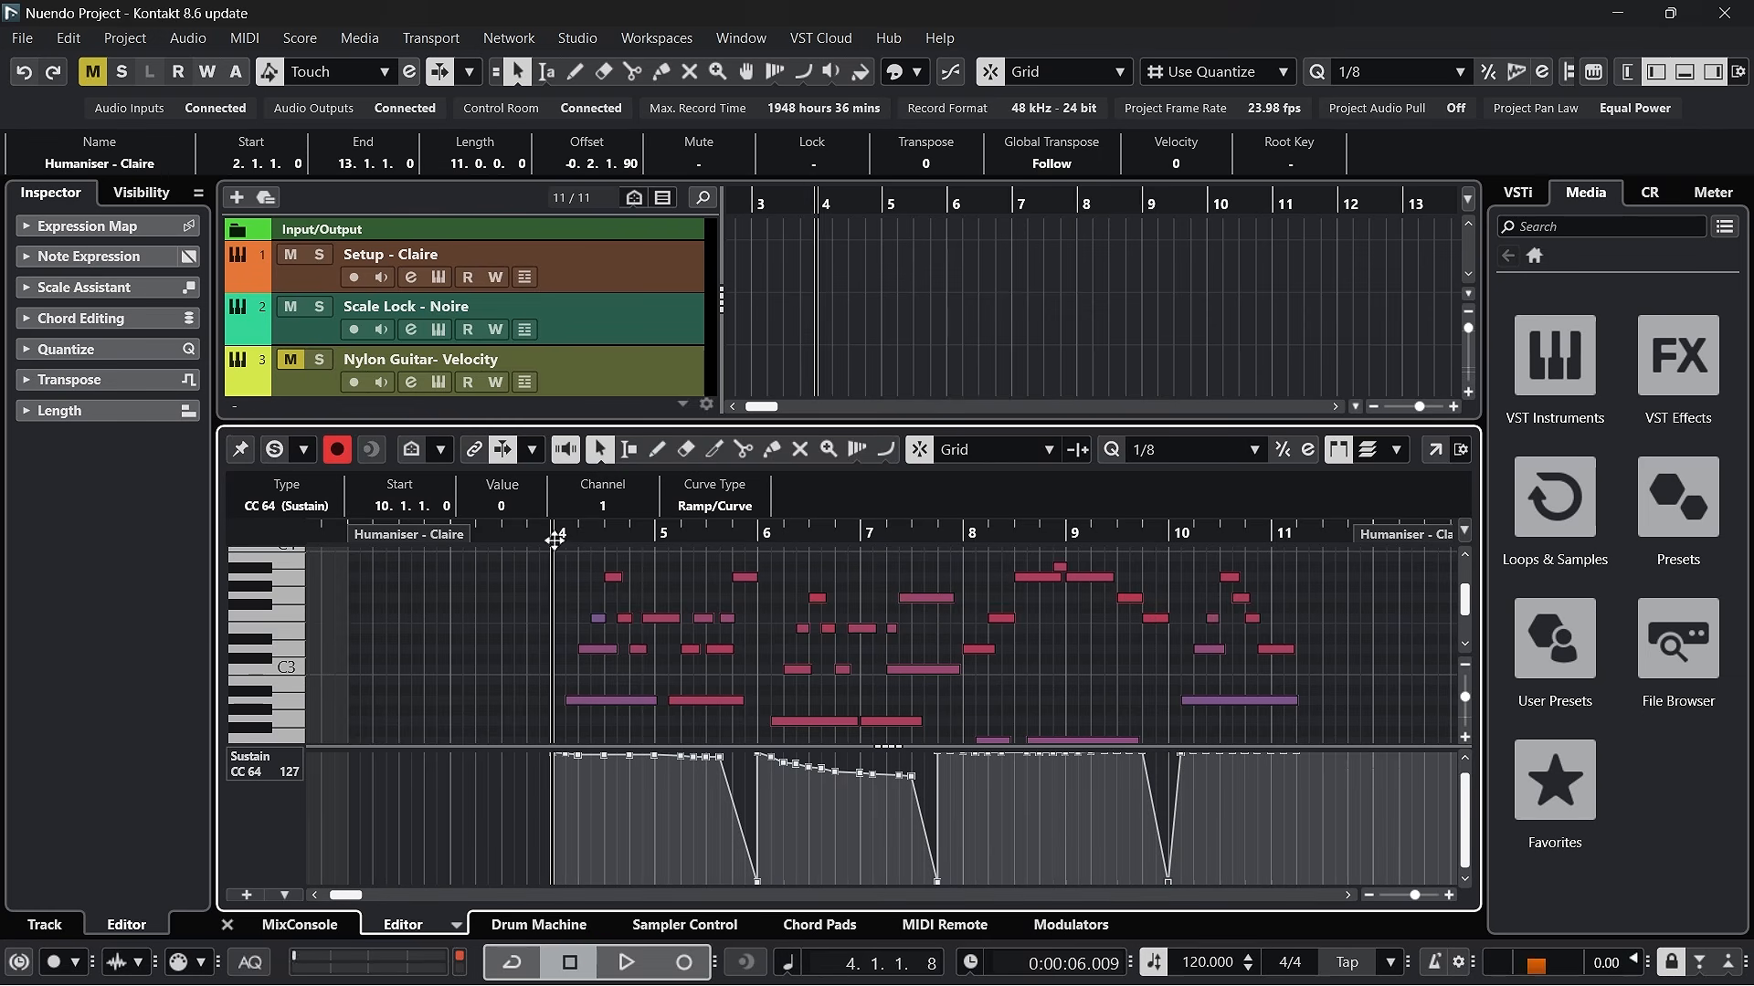
key("space")
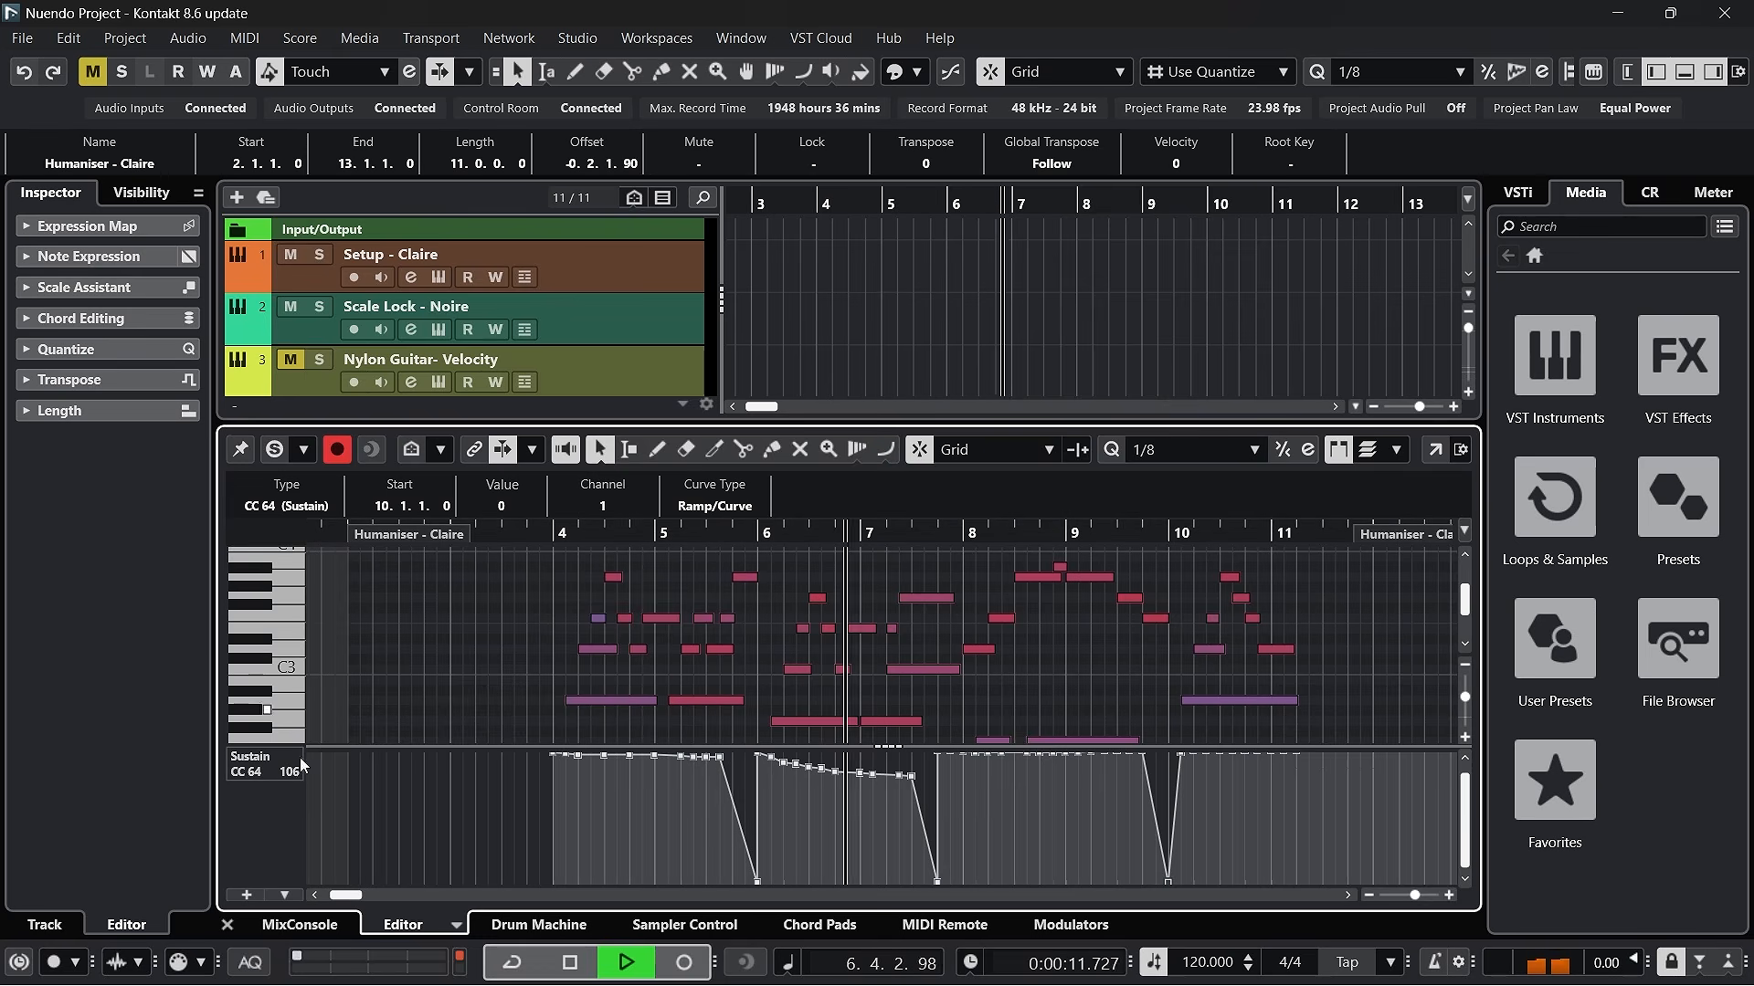
Leave the Key Editor, set the Humanizer's Velocity to 11% on the Humaniser - Claire track during playback, close the instrument and stop
key("ctrl+alt+e")
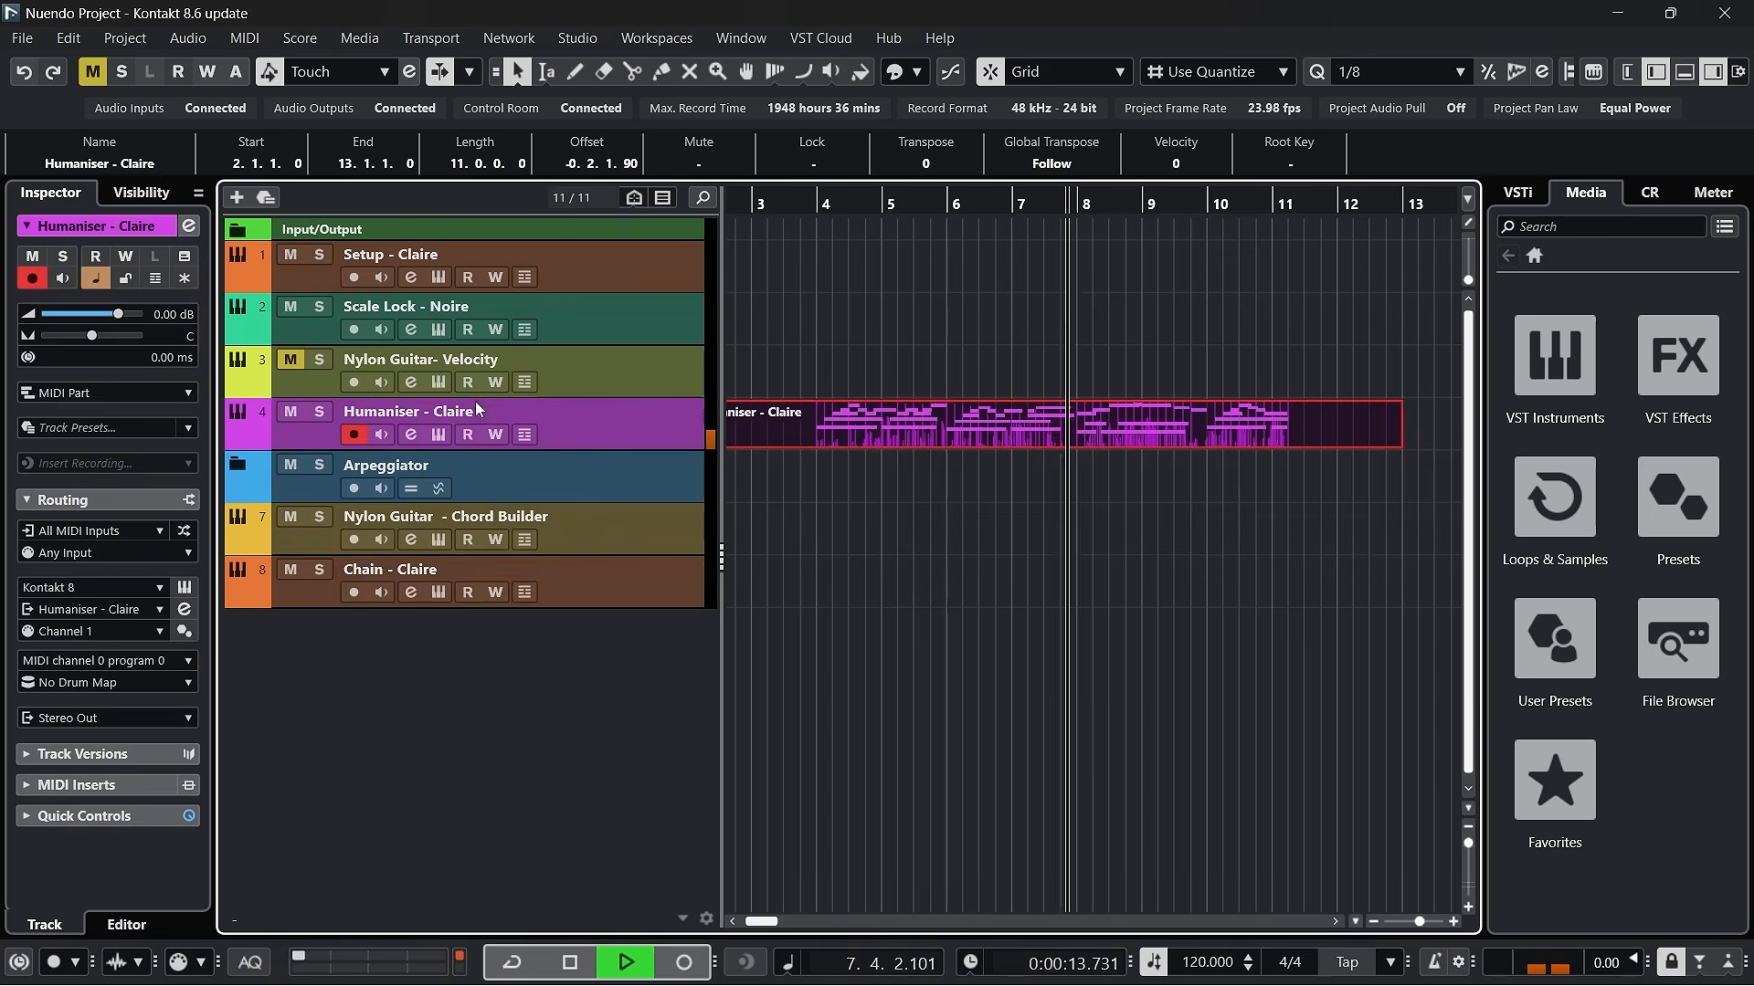
left_click(439, 435)
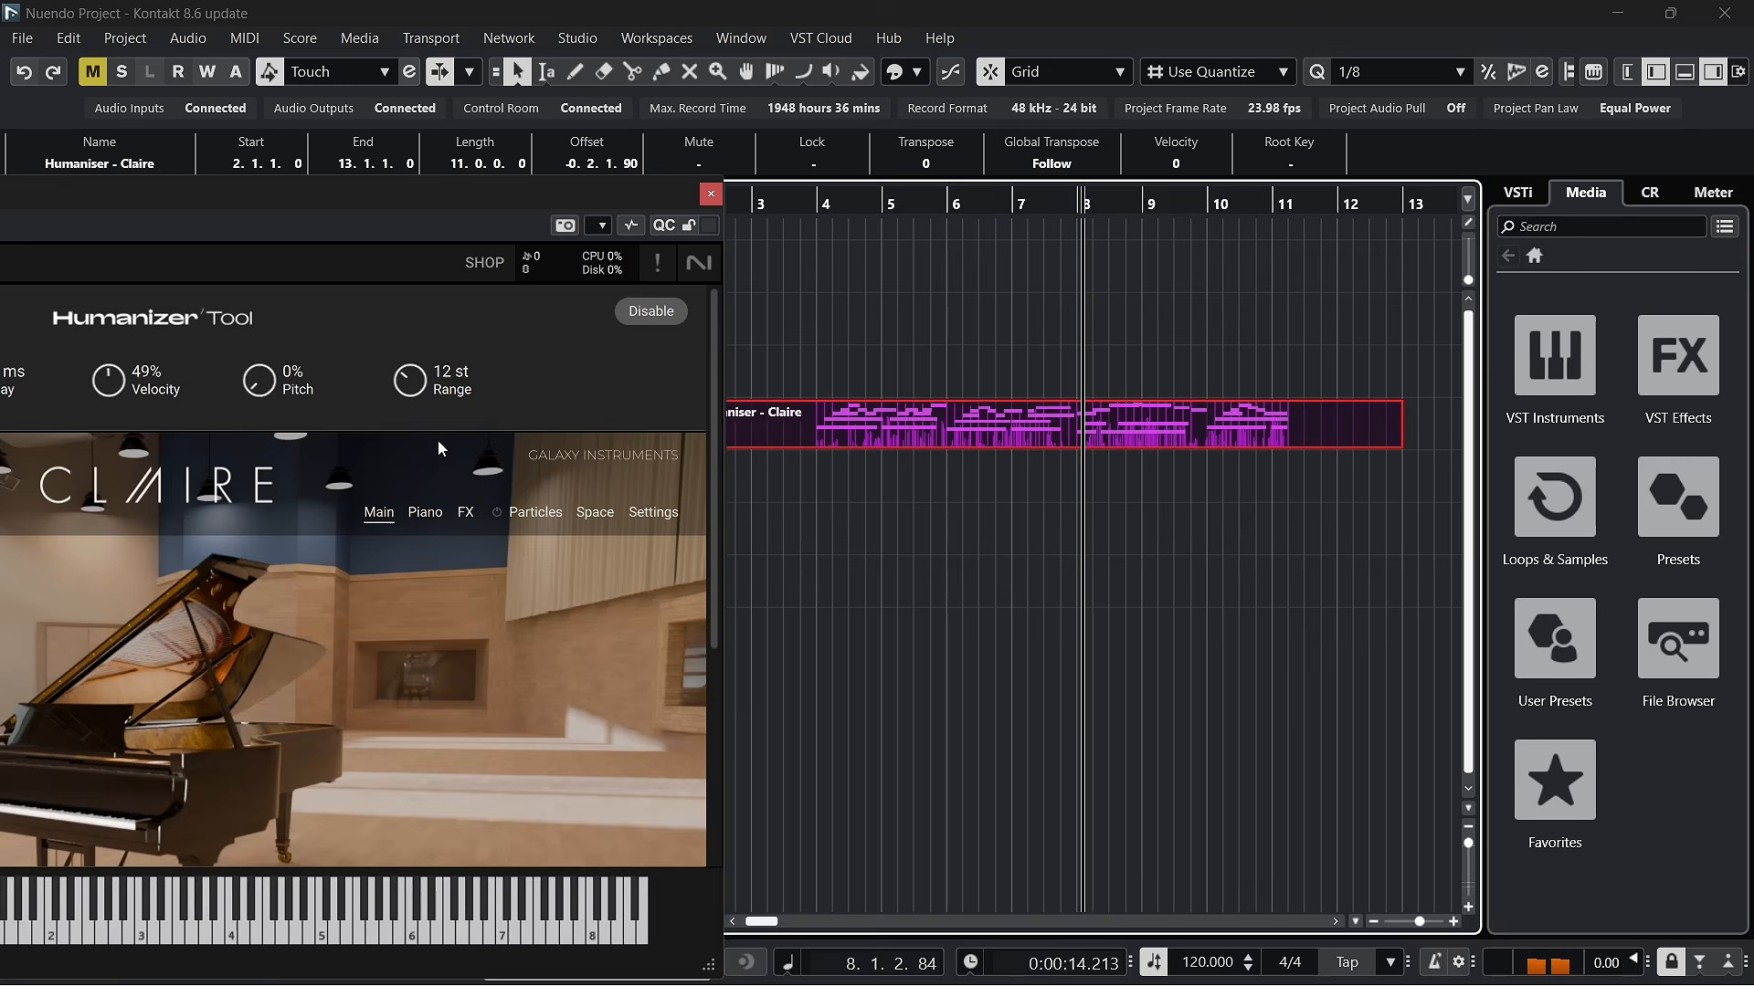
left_click_drag(467, 192, 611, 189)
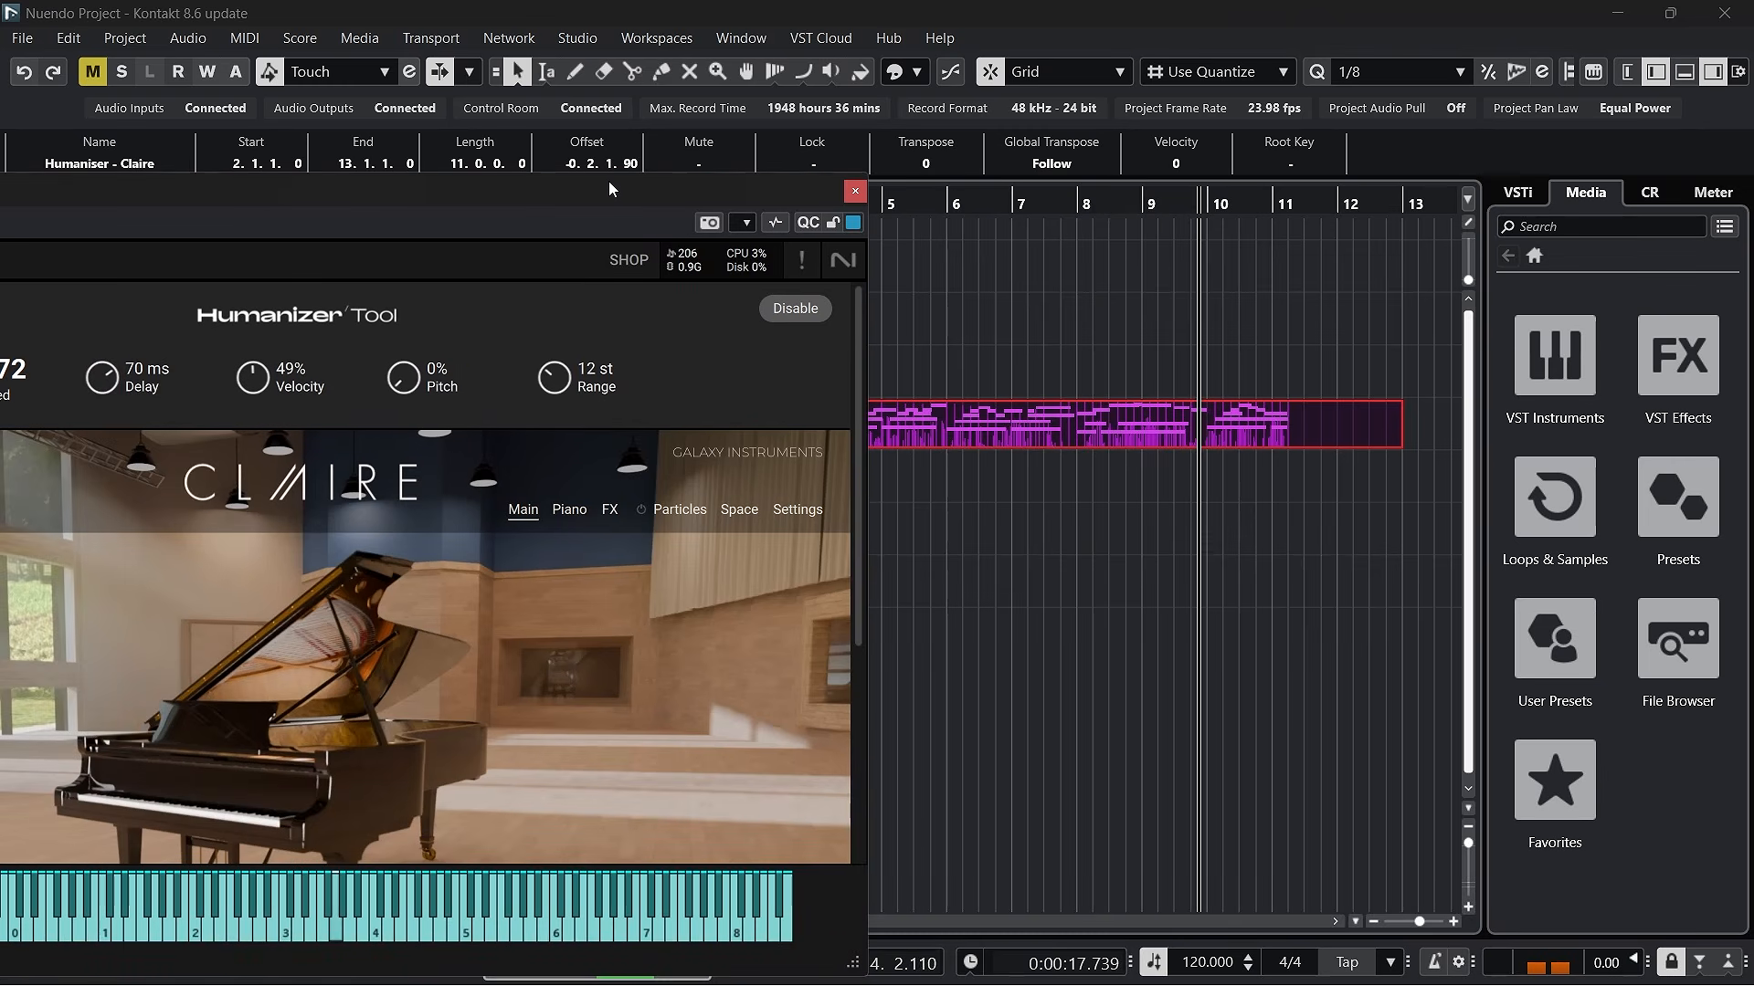
left_click_drag(253, 377, 279, 498)
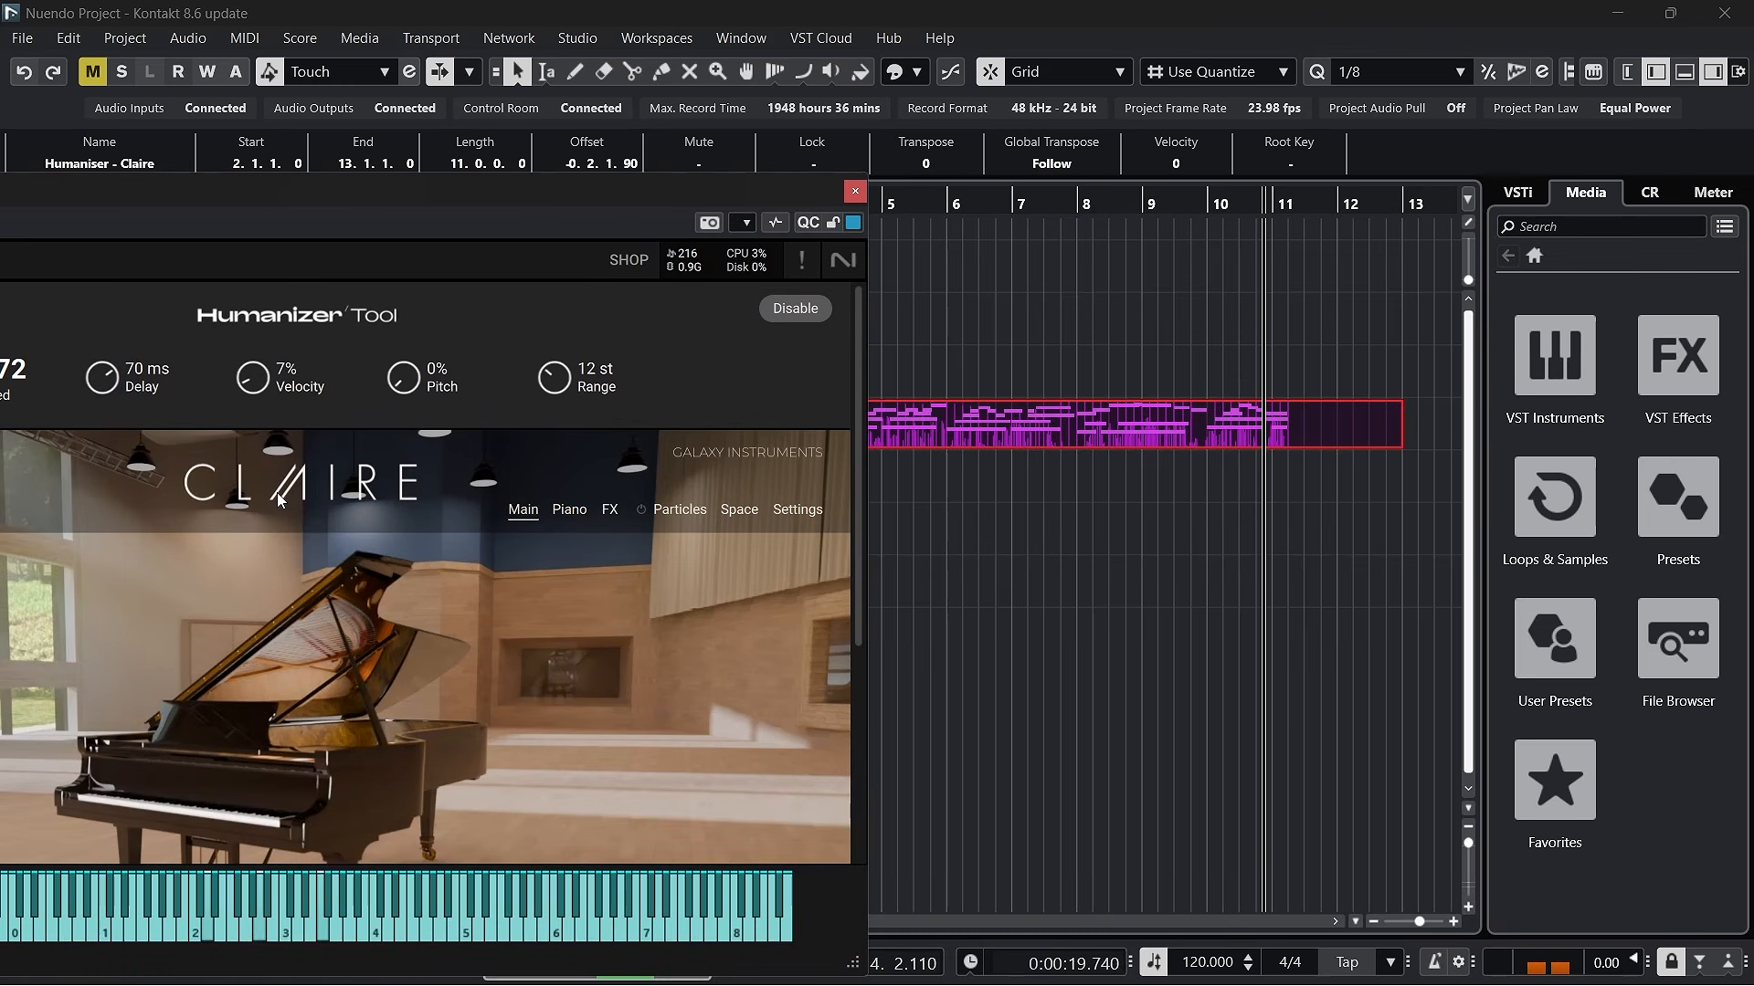
left_click(854, 191)
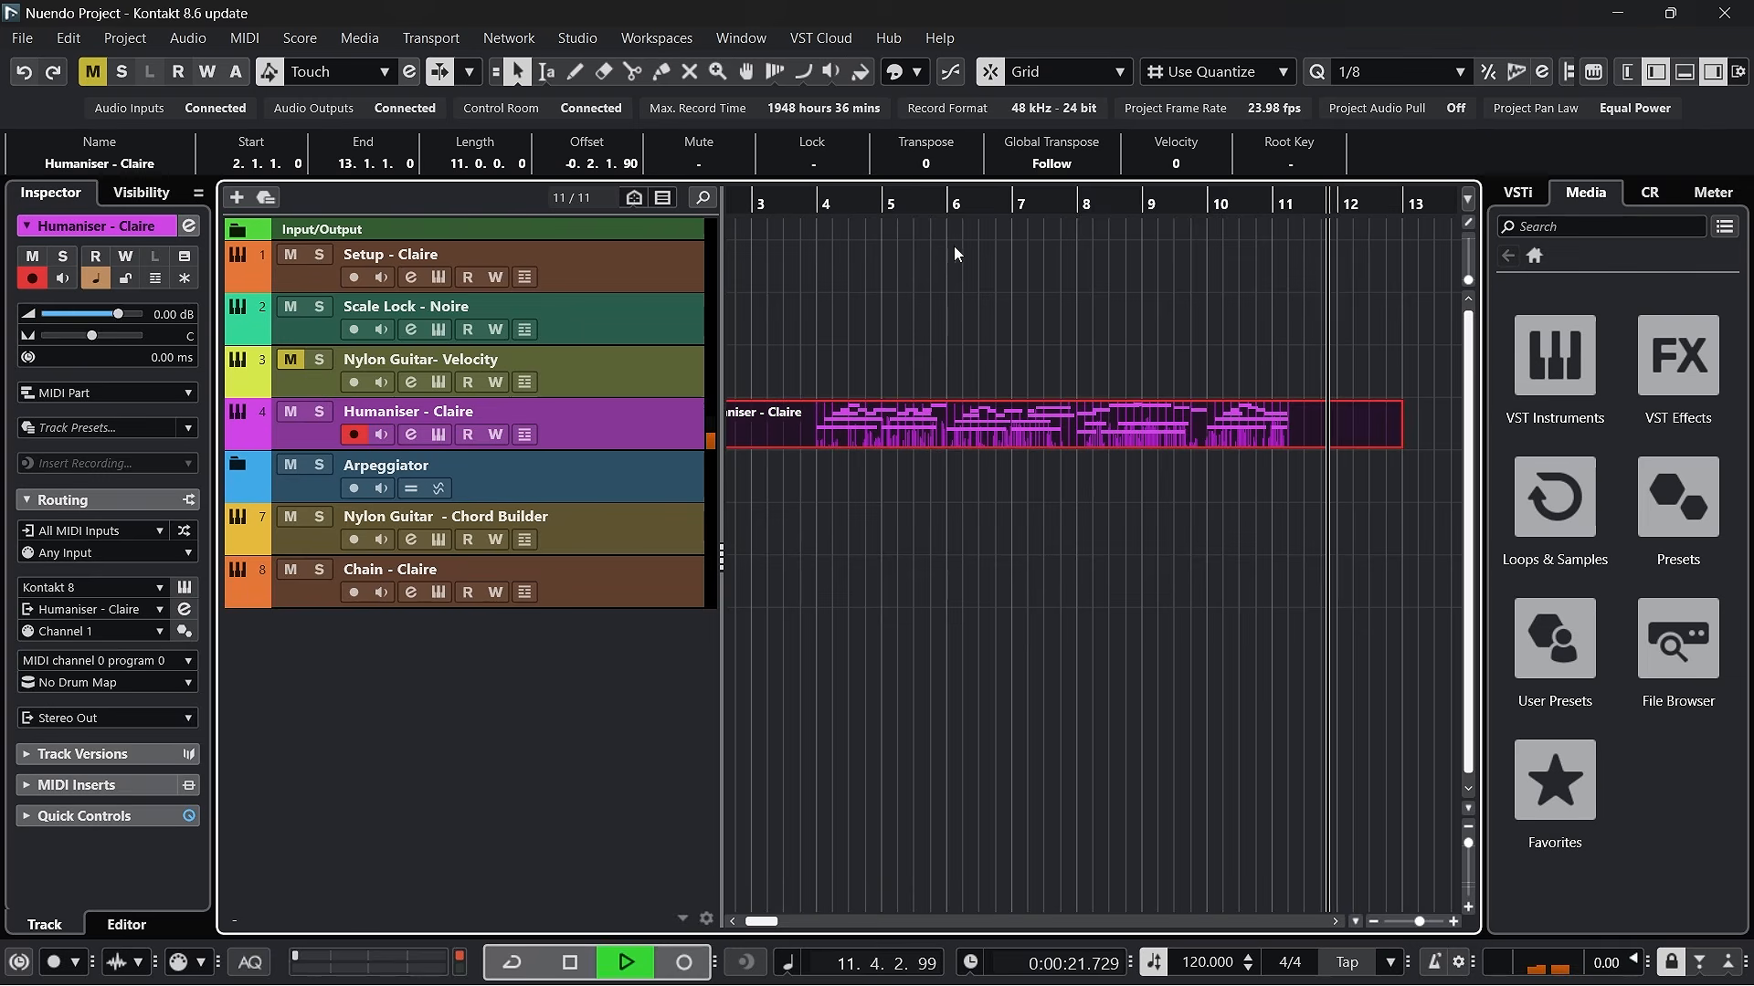
key("space")
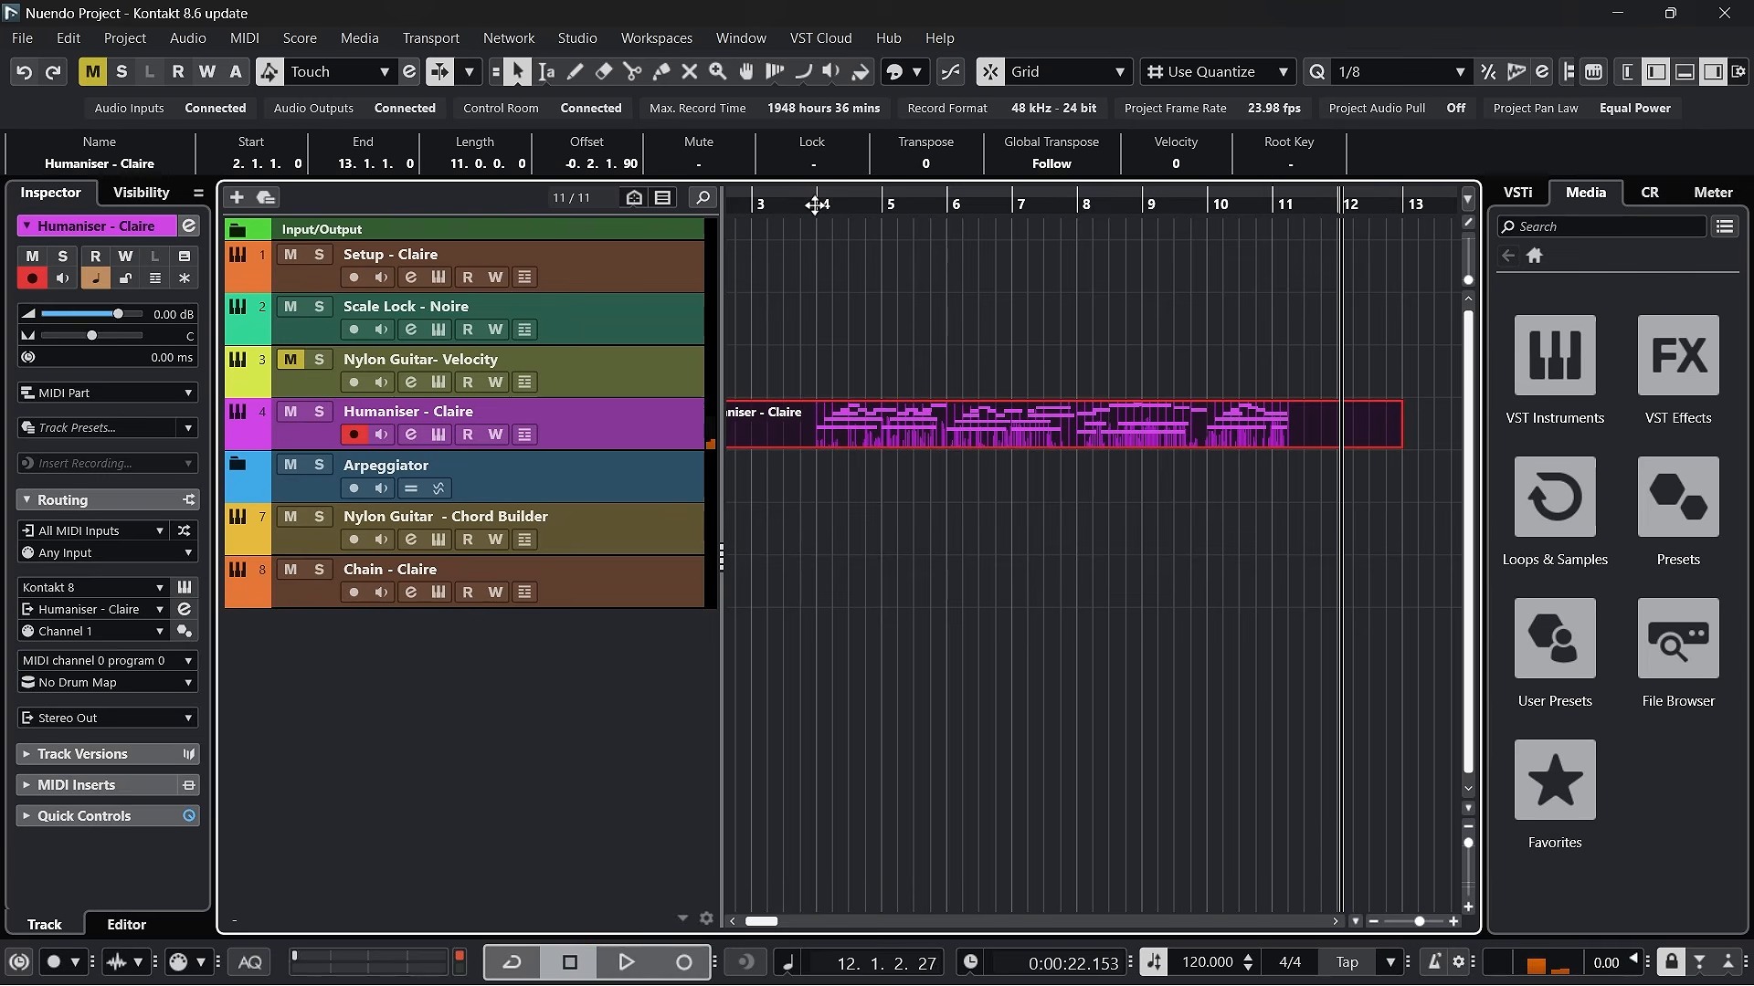
Replay the part from bar 4 and set the Humanizer's Delay to 30 ms, closing the instrument and stopping playback
left_click(815, 204)
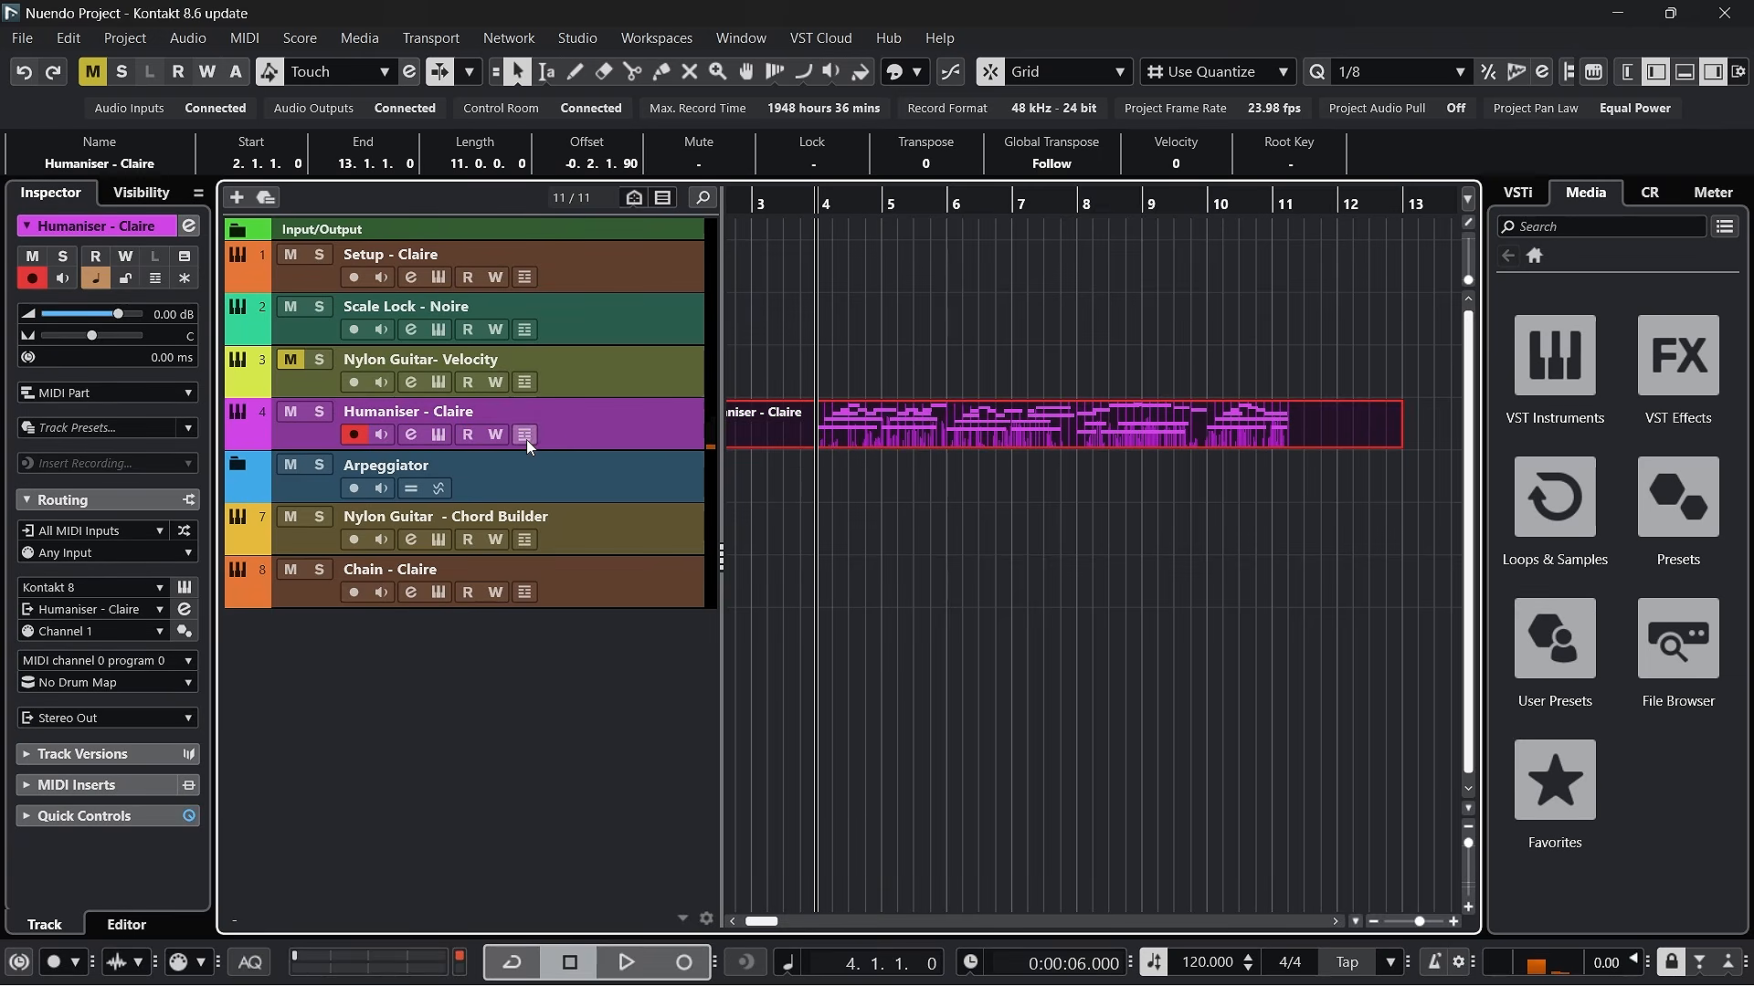
left_click(446, 437)
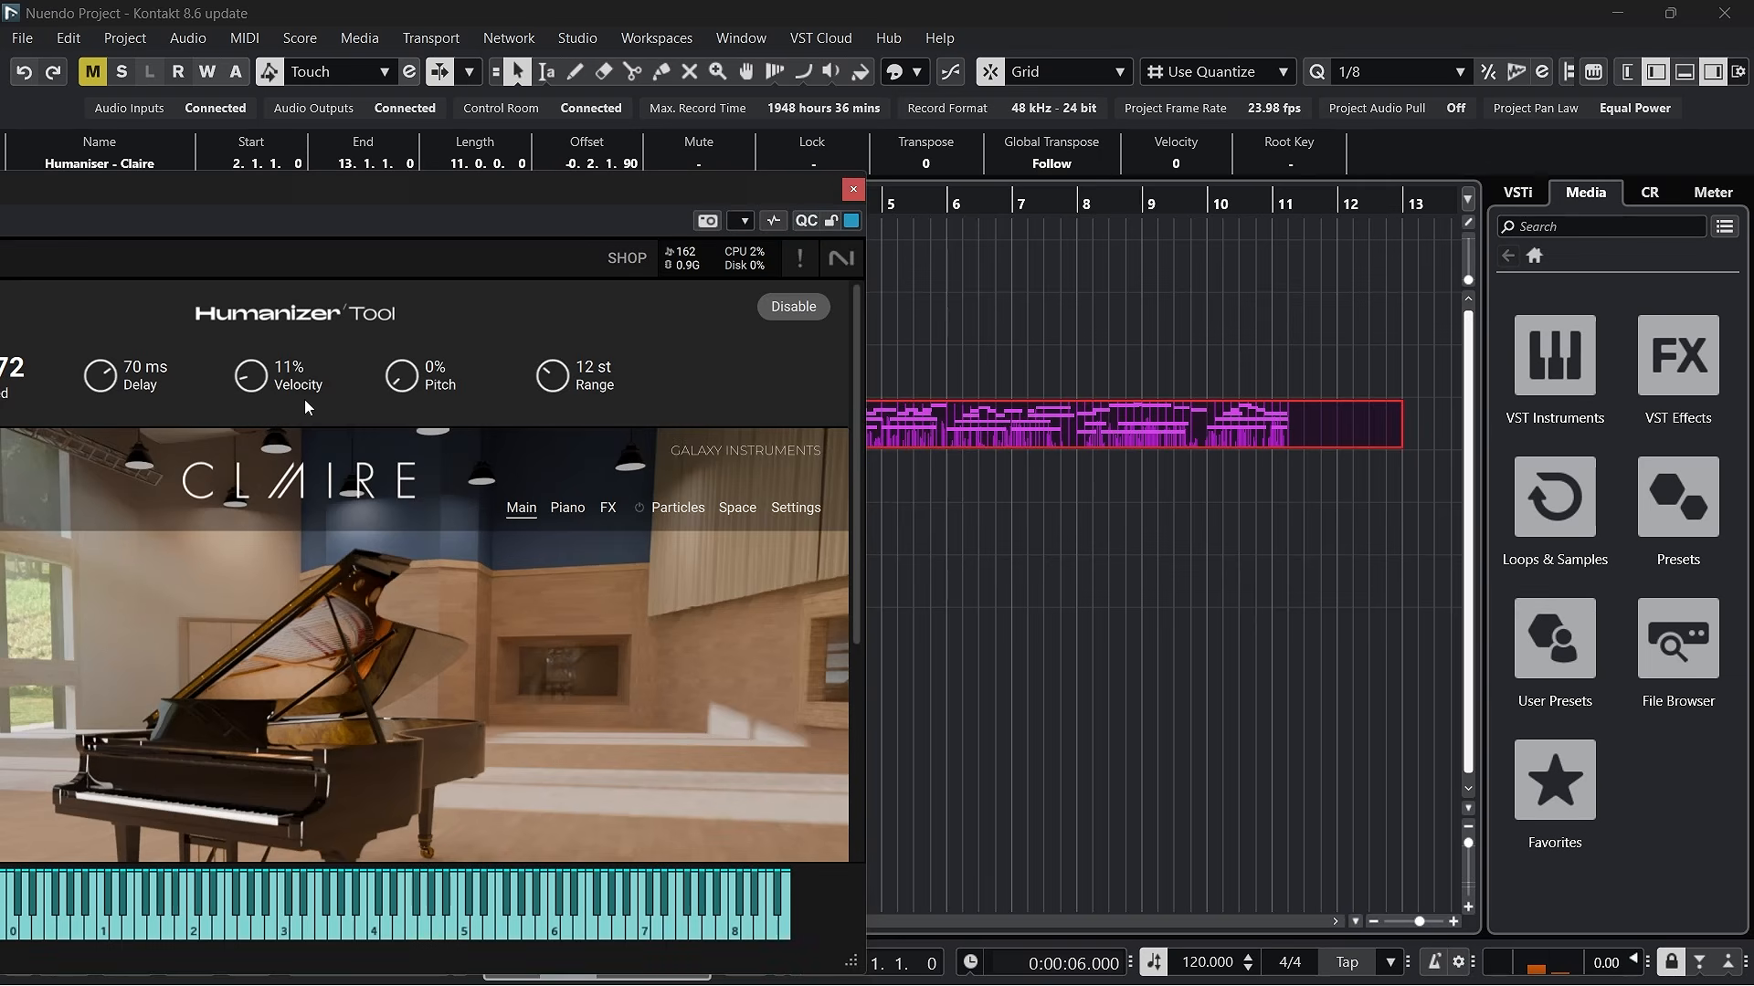
key("space")
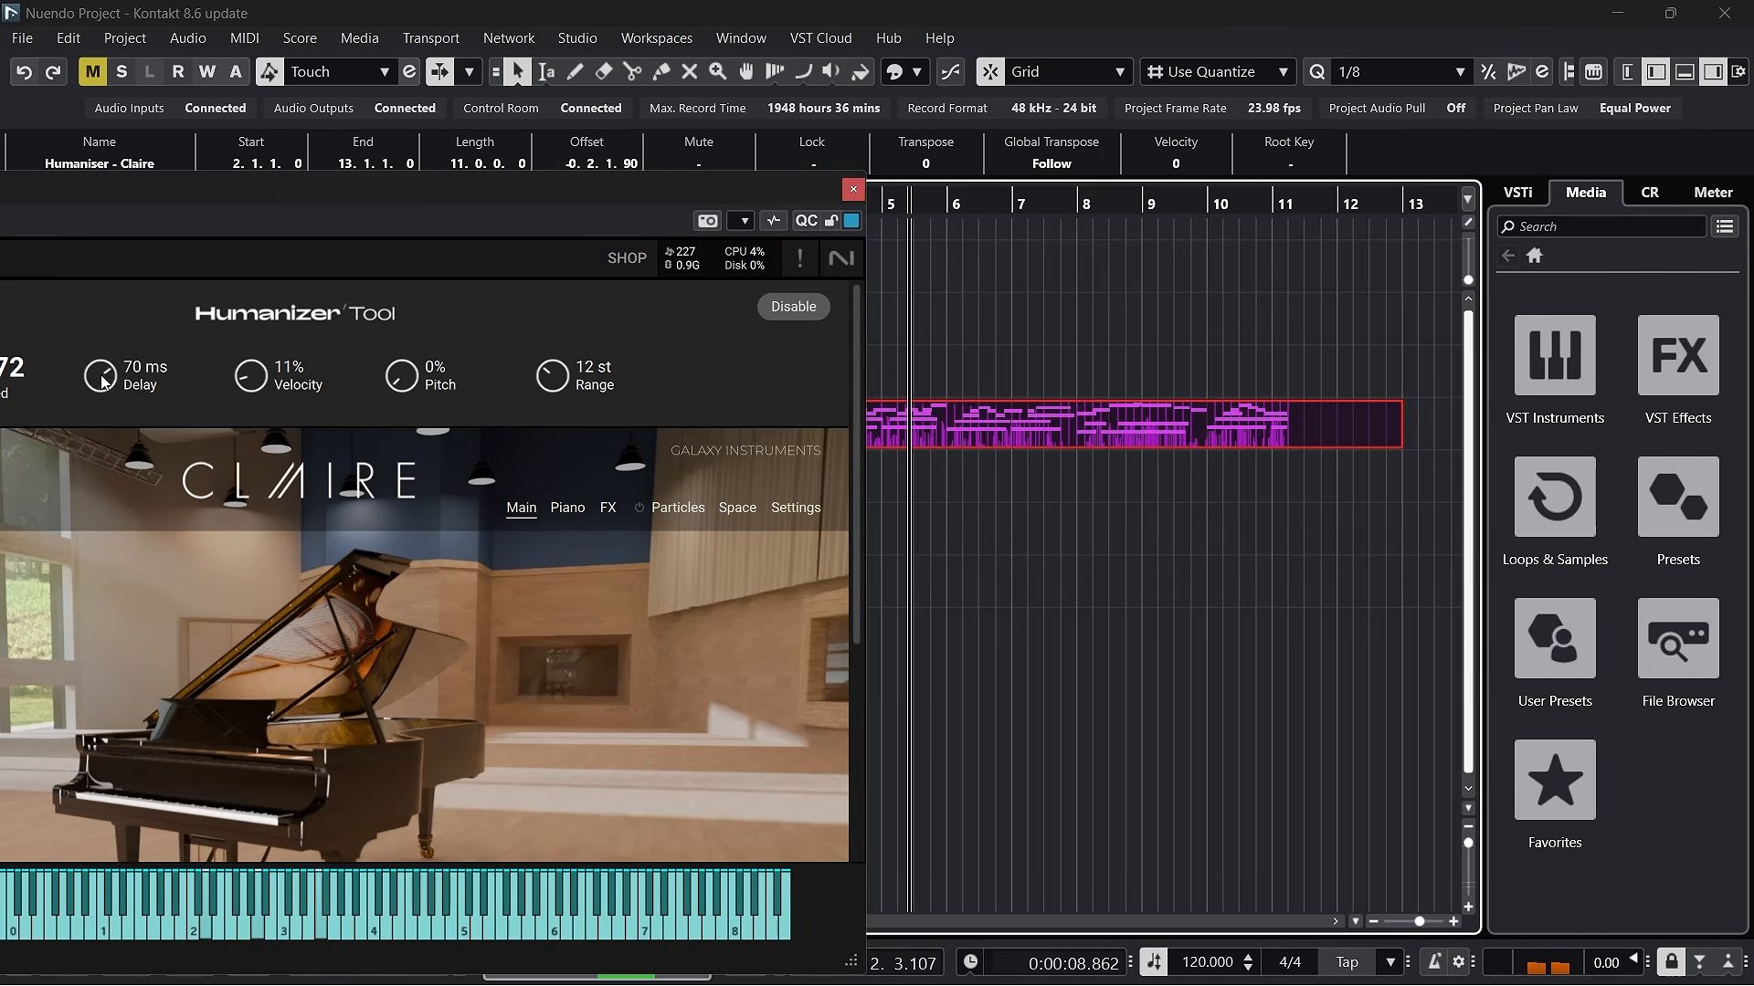
left_click_drag(98, 378, 88, 468)
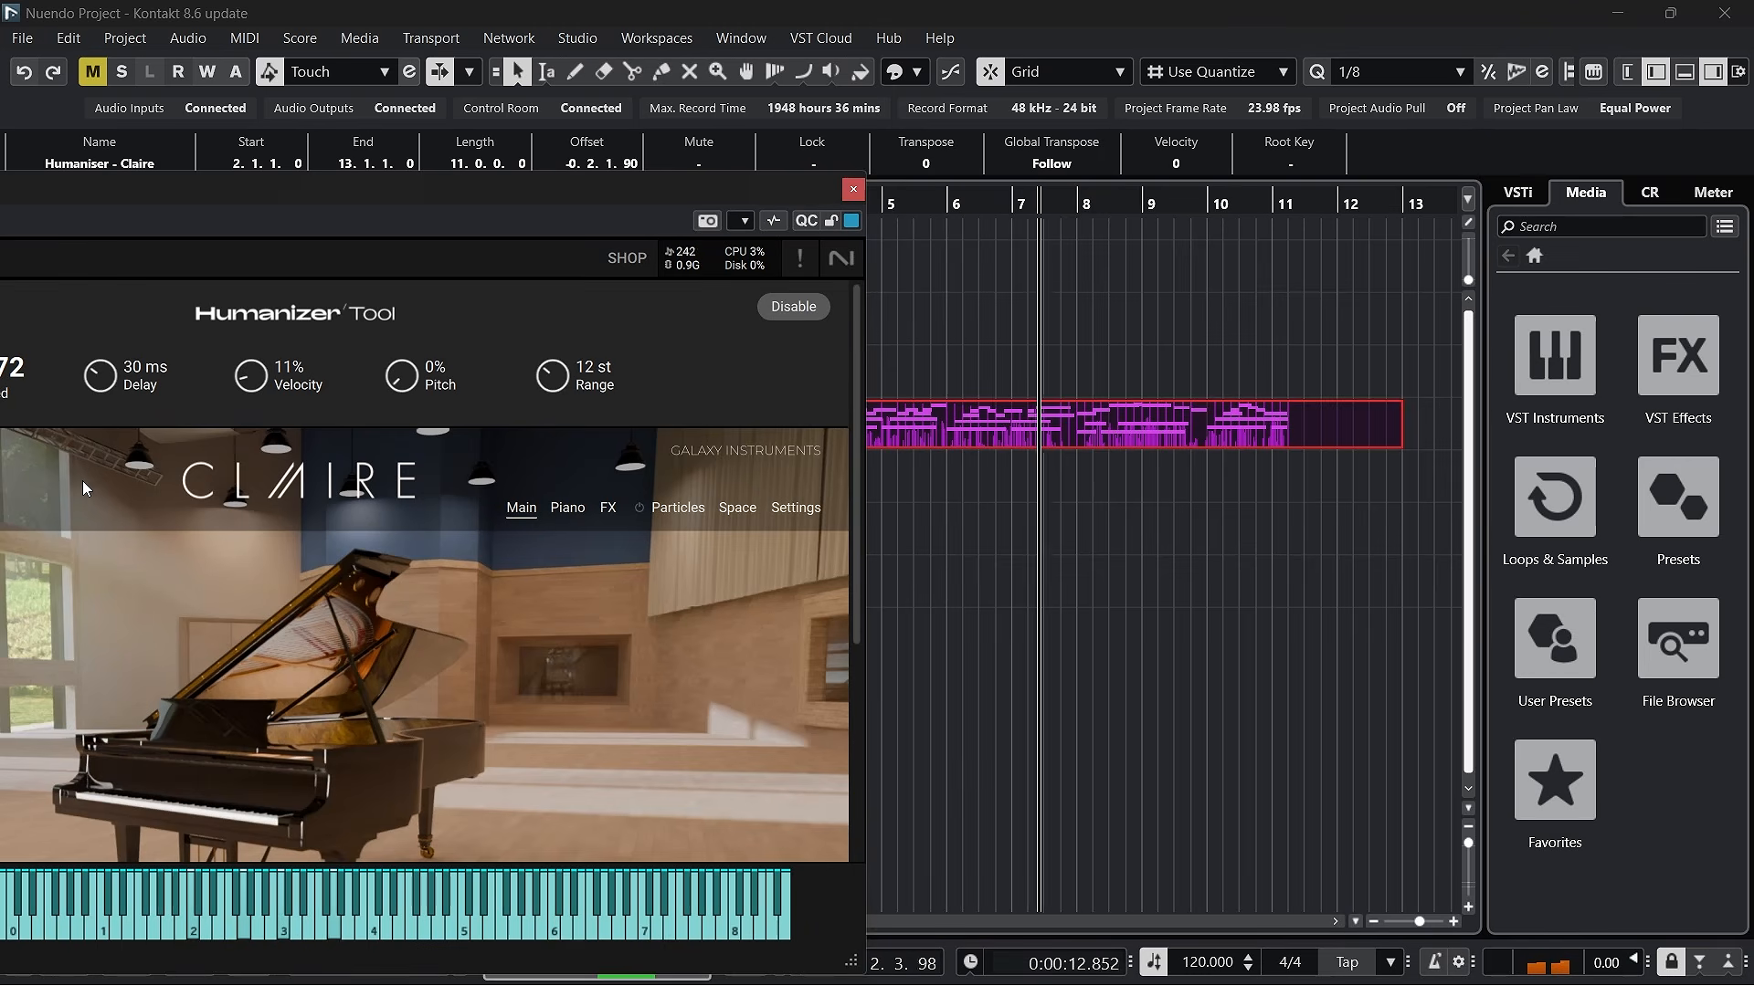
left_click(853, 192)
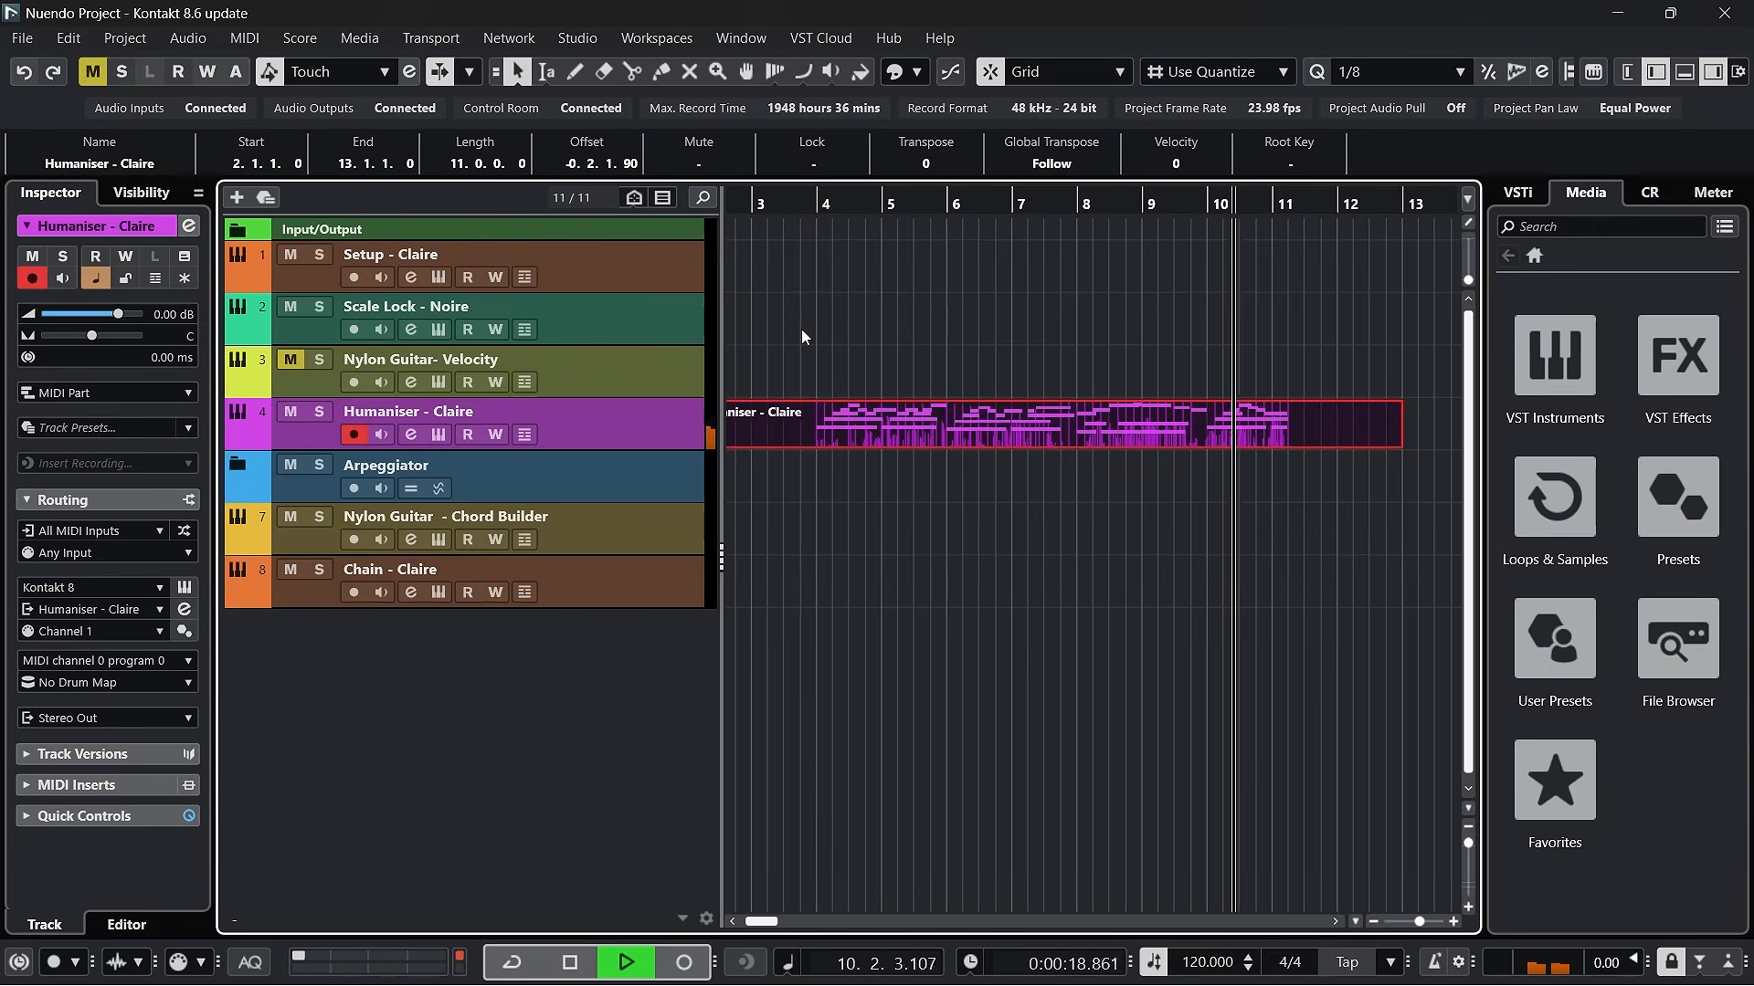
key("space")
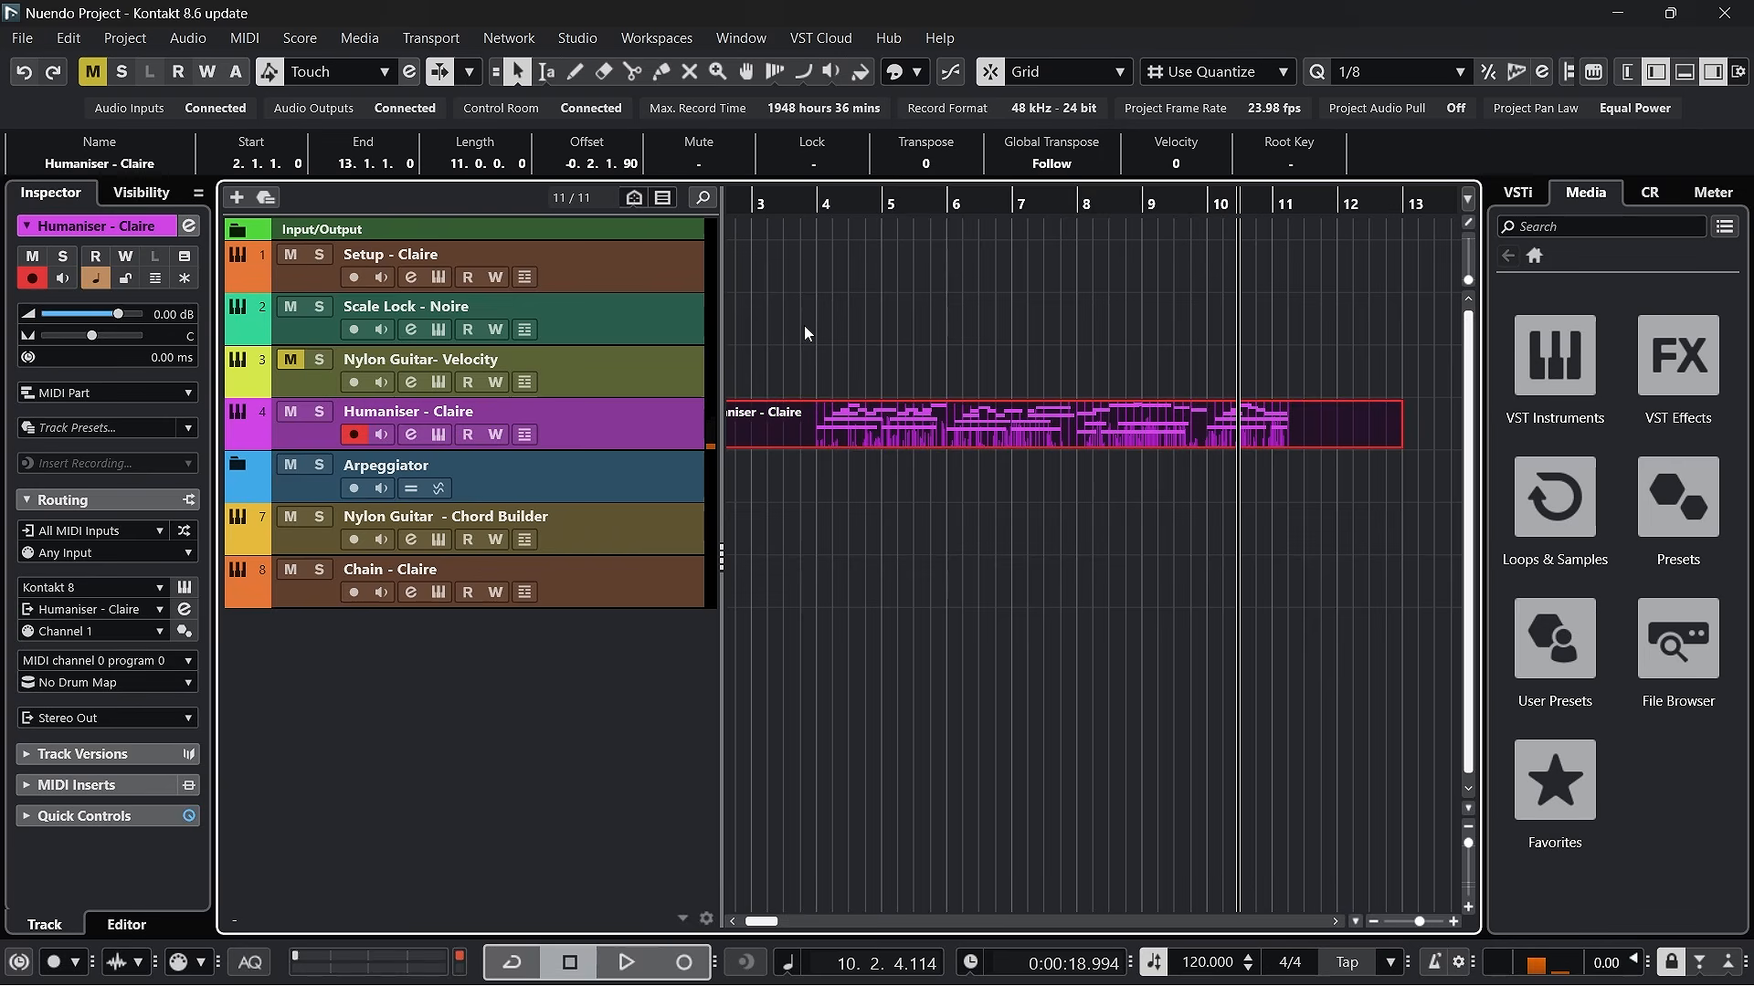
Reopen the Humaniser - Claire part in the Key Editor, toggle Iterative Quantize on and off, and close the editor
double_click(864, 436)
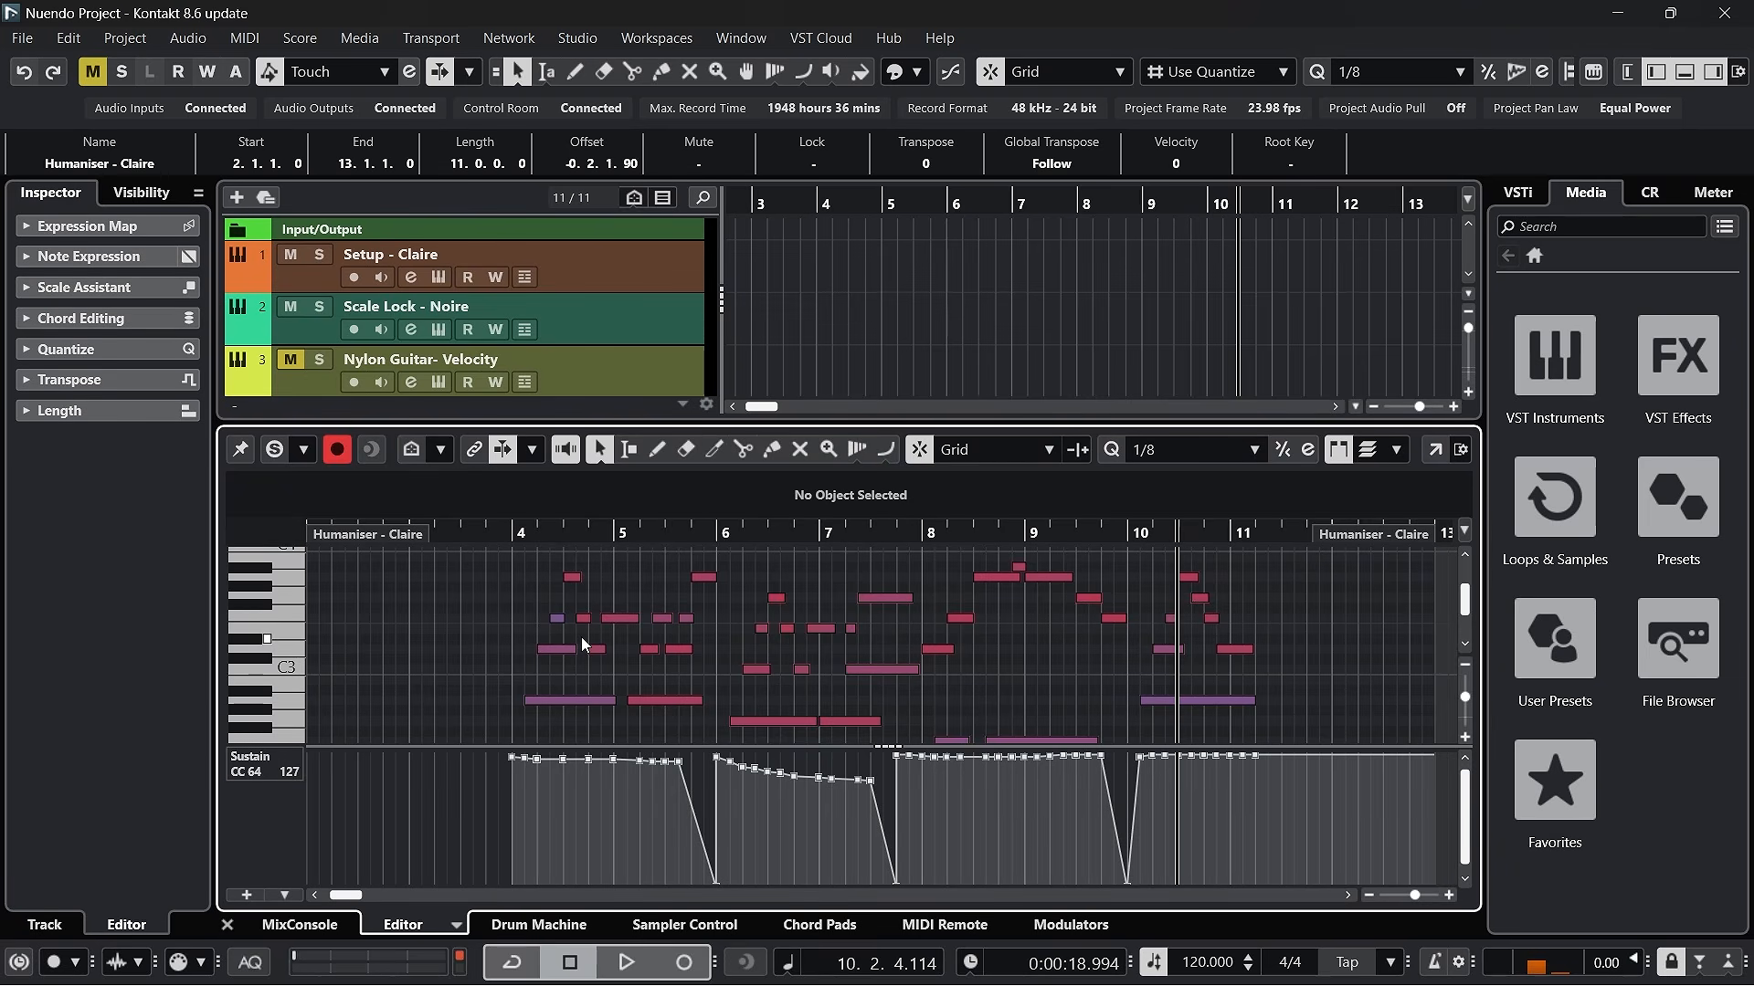
left_click(1285, 452)
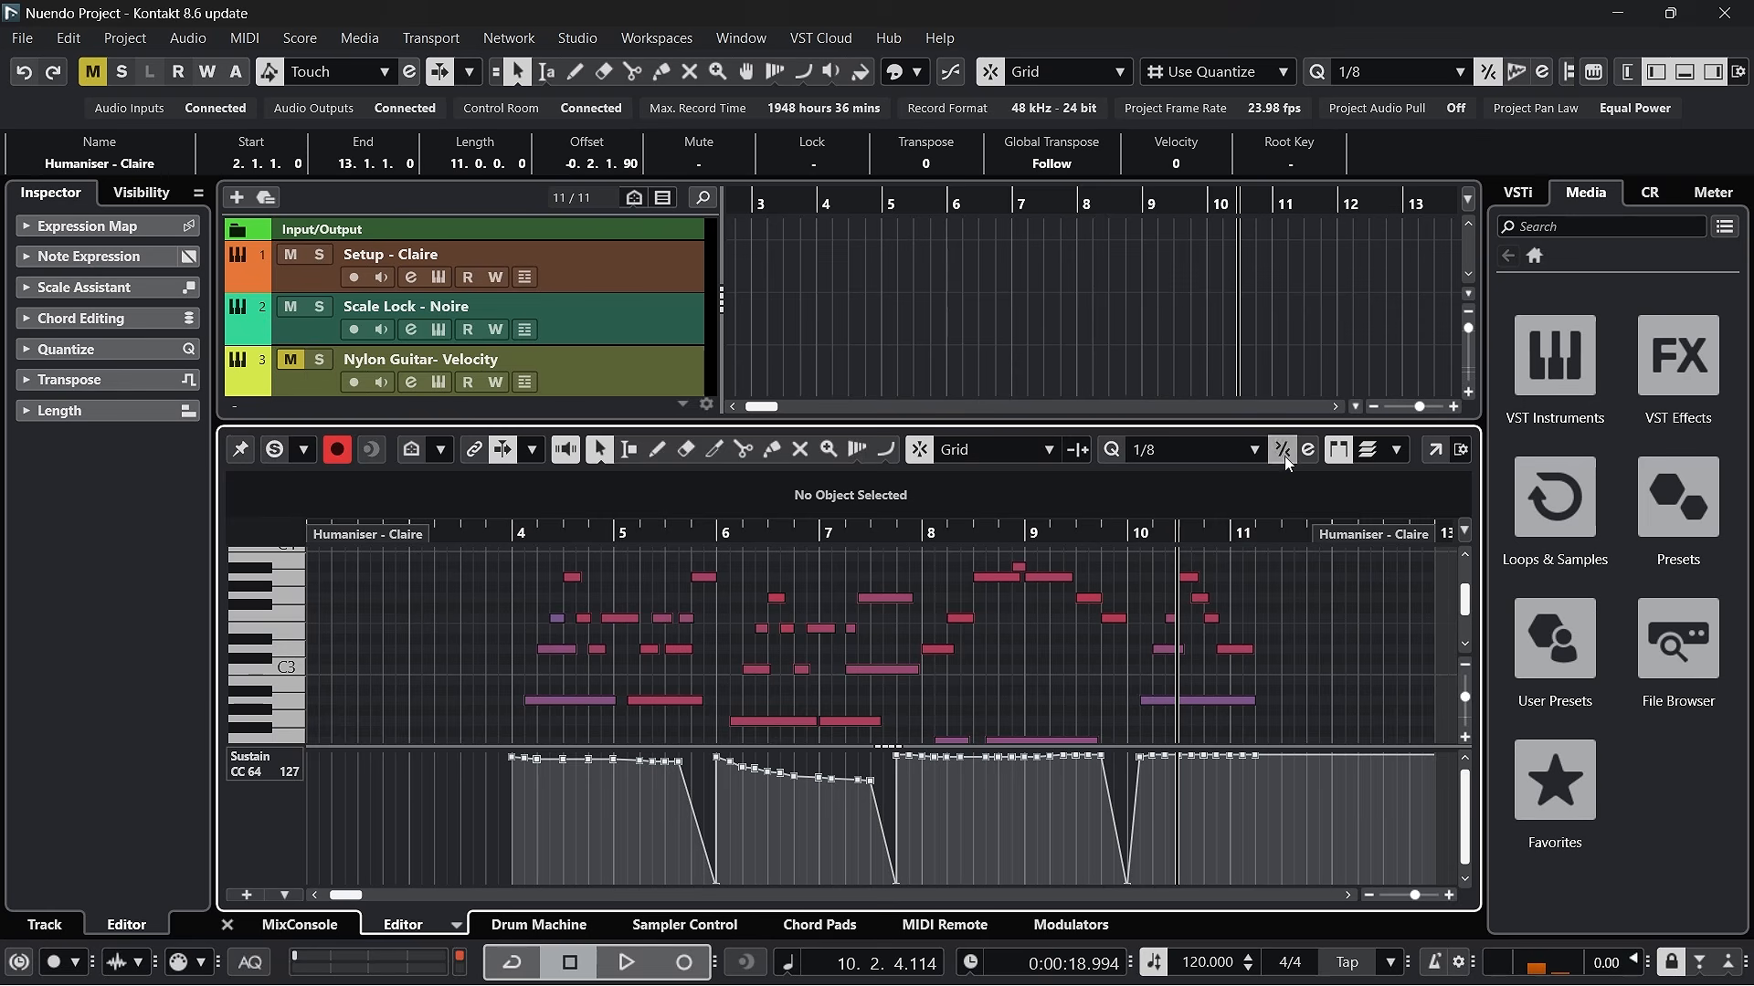
left_click(1284, 454)
left_click(229, 926)
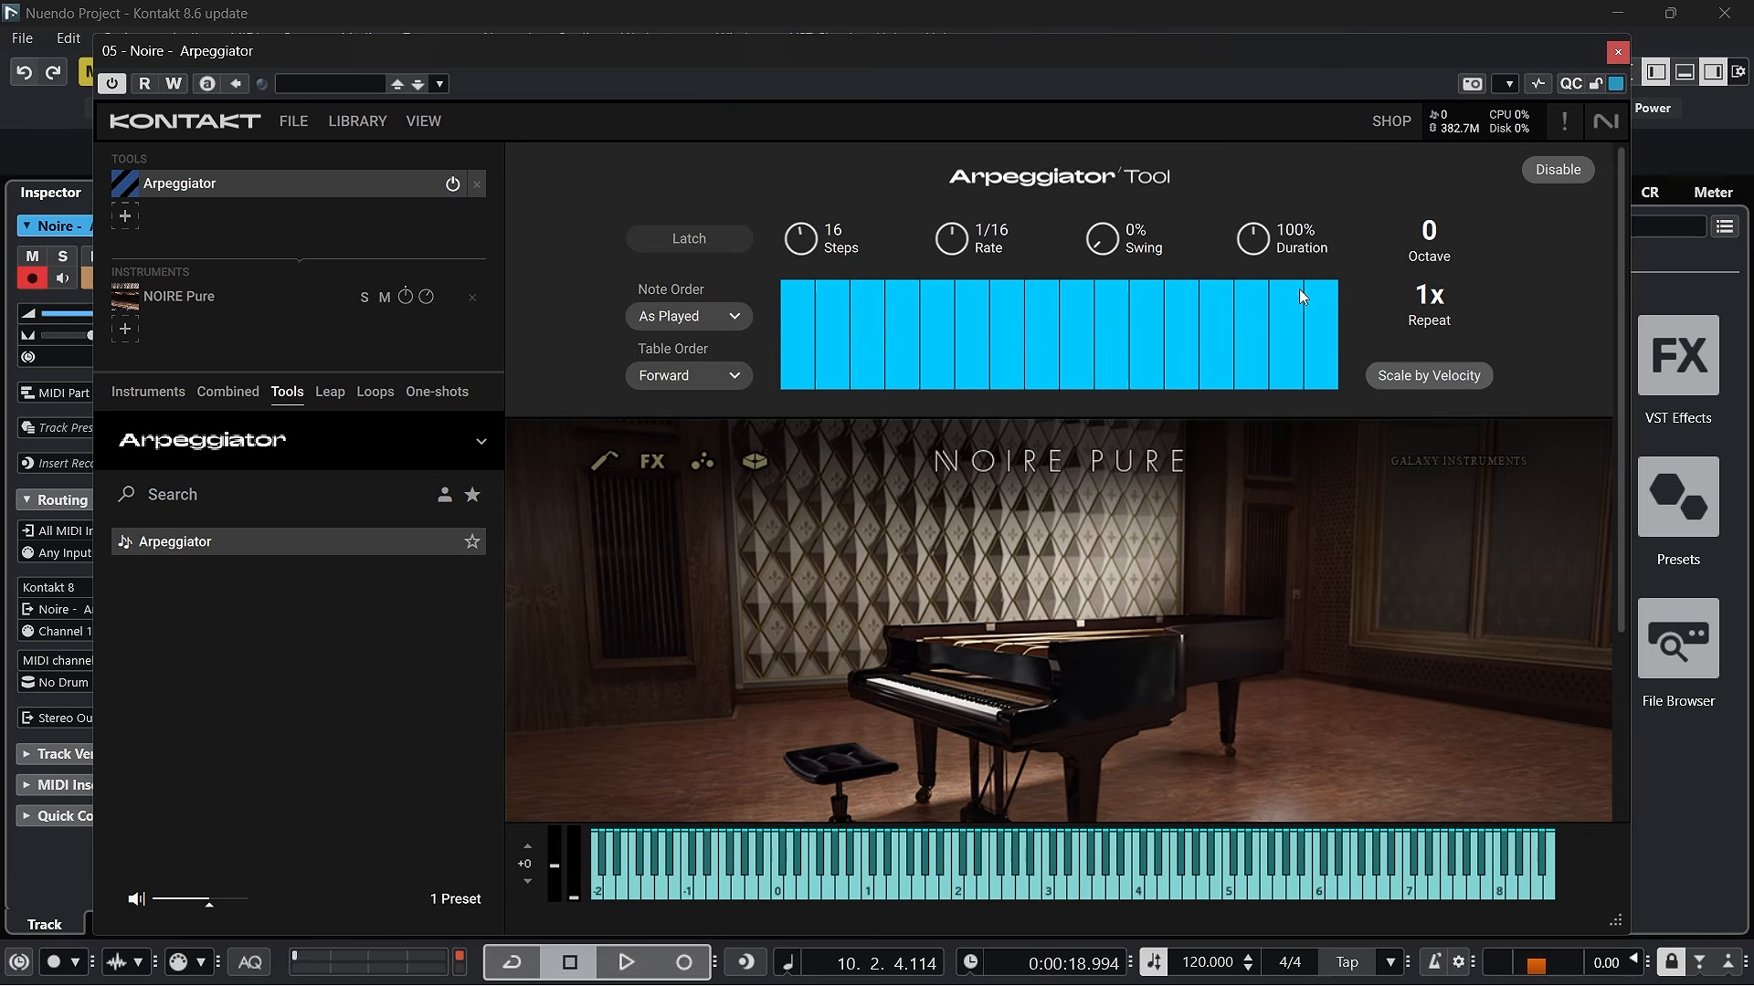
Lower the Arpeggiator's 16 step bars slightly on the Noire track and set its Rate to 1/8 T
mouse_move(801, 245)
left_mouse_down()
mouse_move(785, 293)
mouse_move(805, 245)
left_mouse_up()
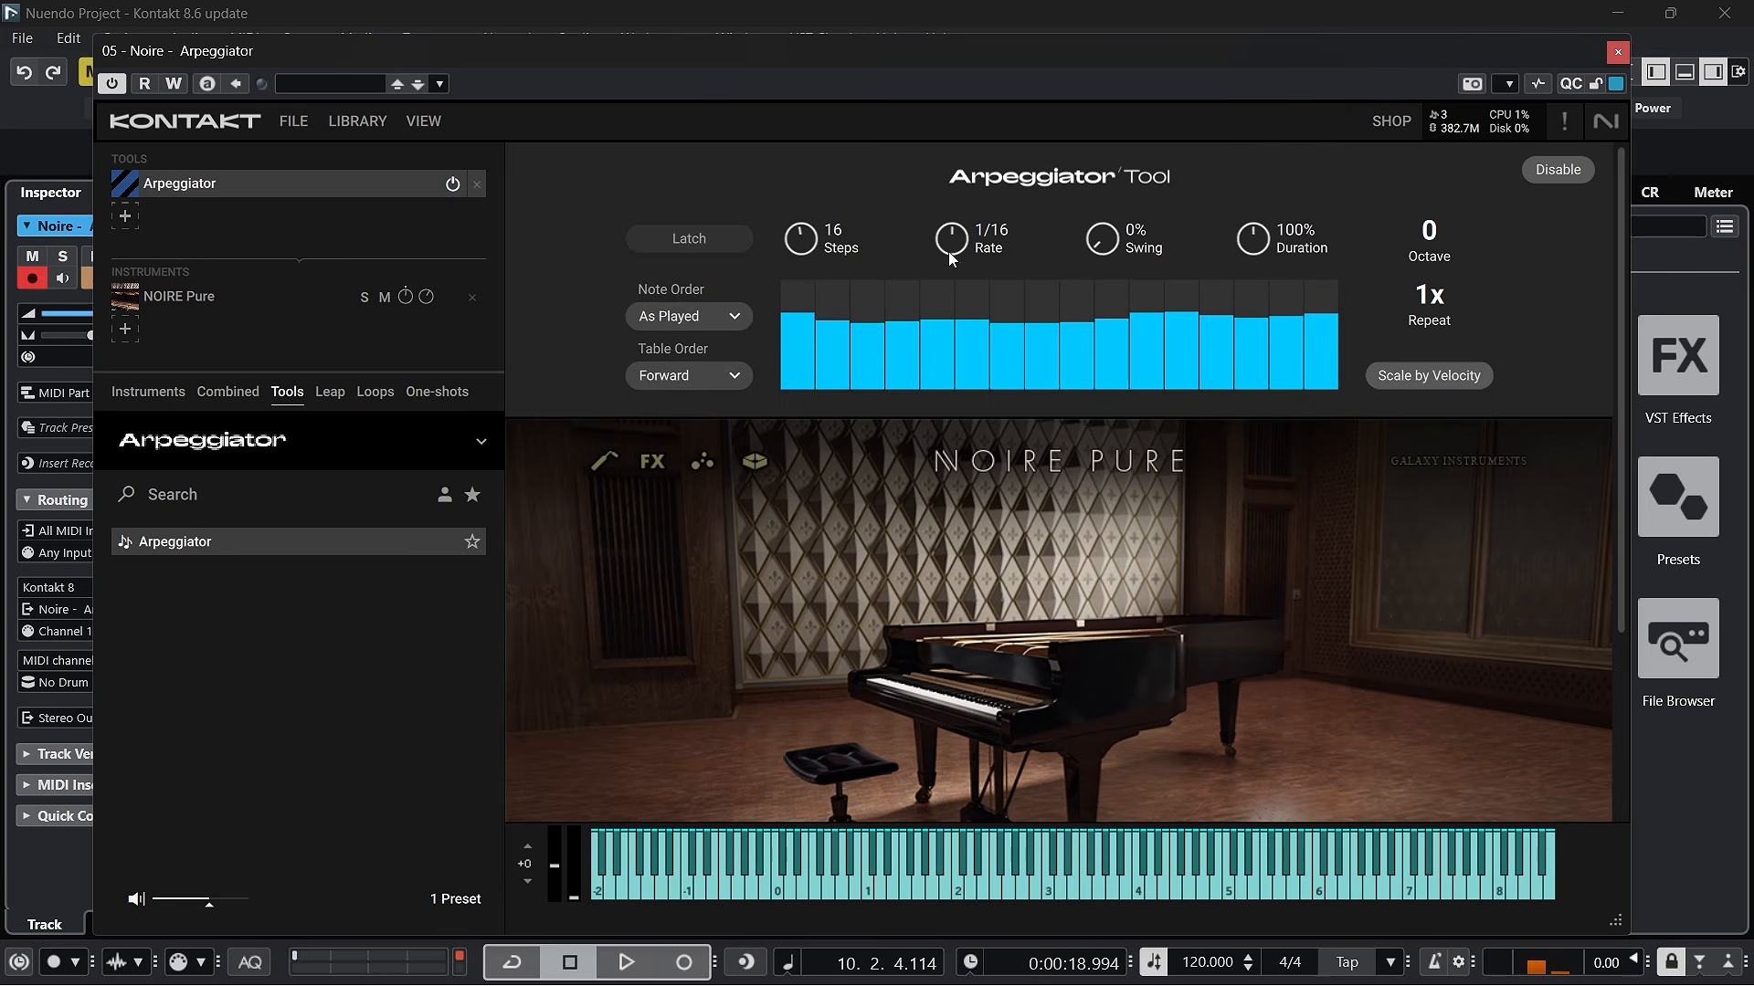
mouse_move(957, 264)
left_mouse_down()
mouse_move(952, 305)
mouse_move(965, 234)
left_mouse_up()
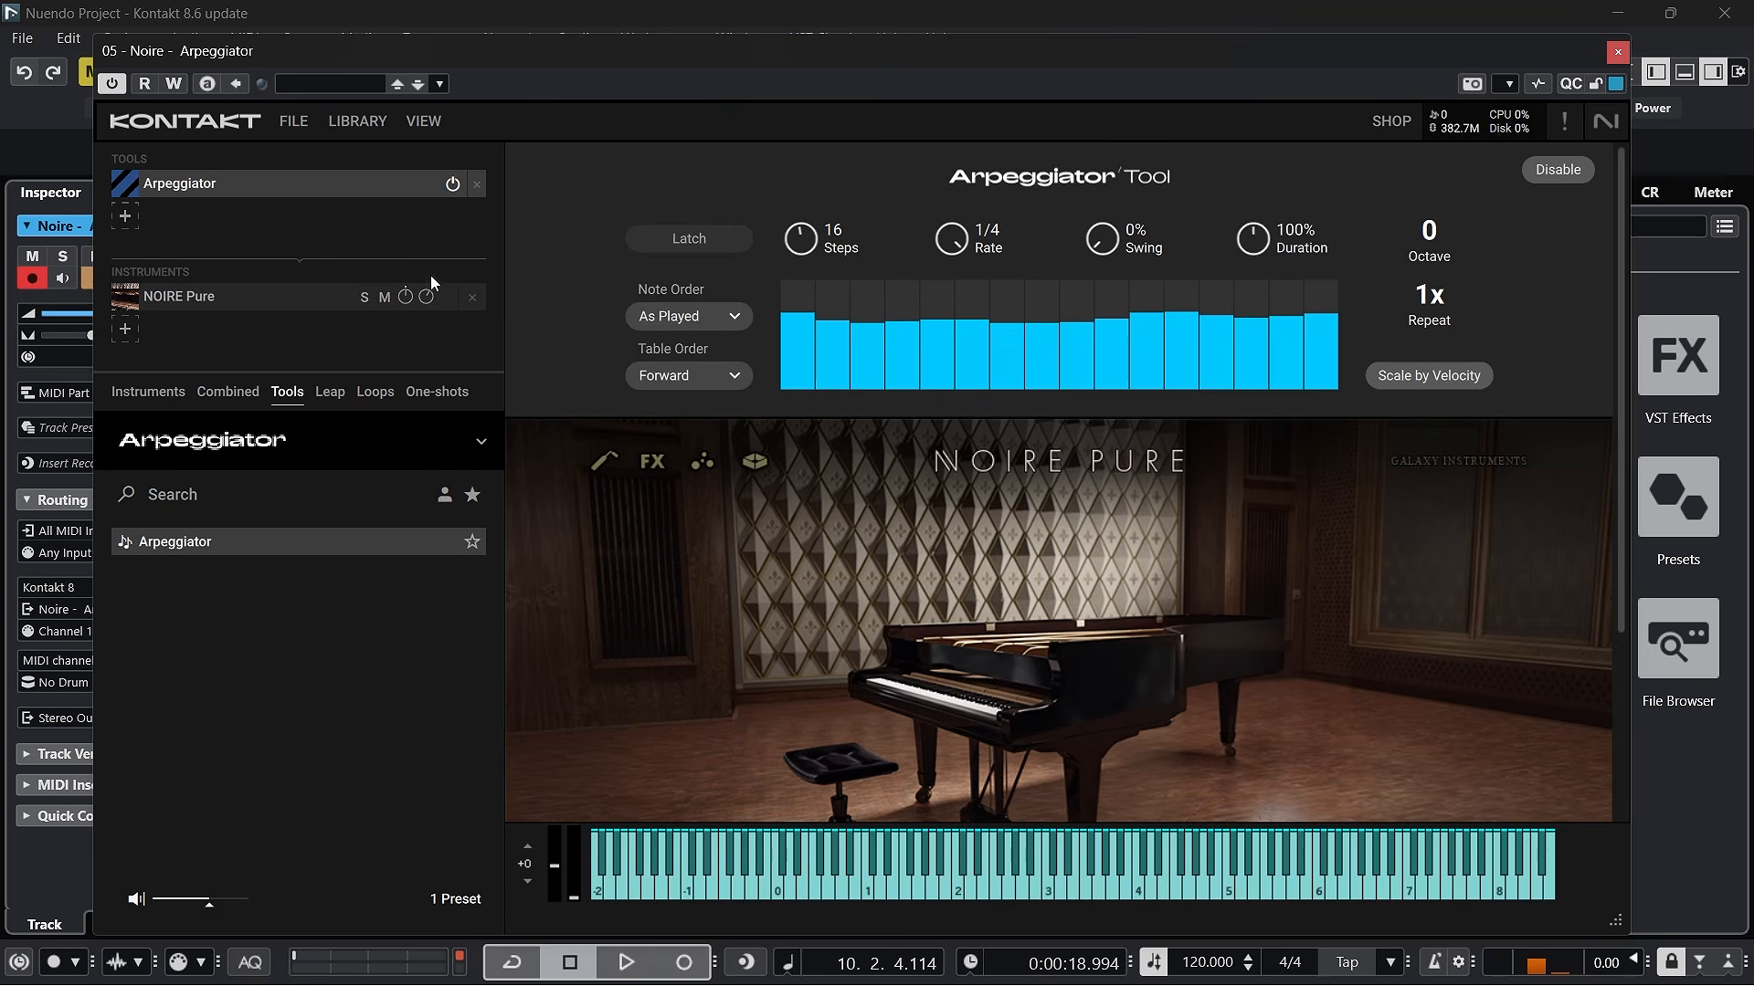
mouse_move(424, 303)
left_click_drag(433, 314, 431, 250)
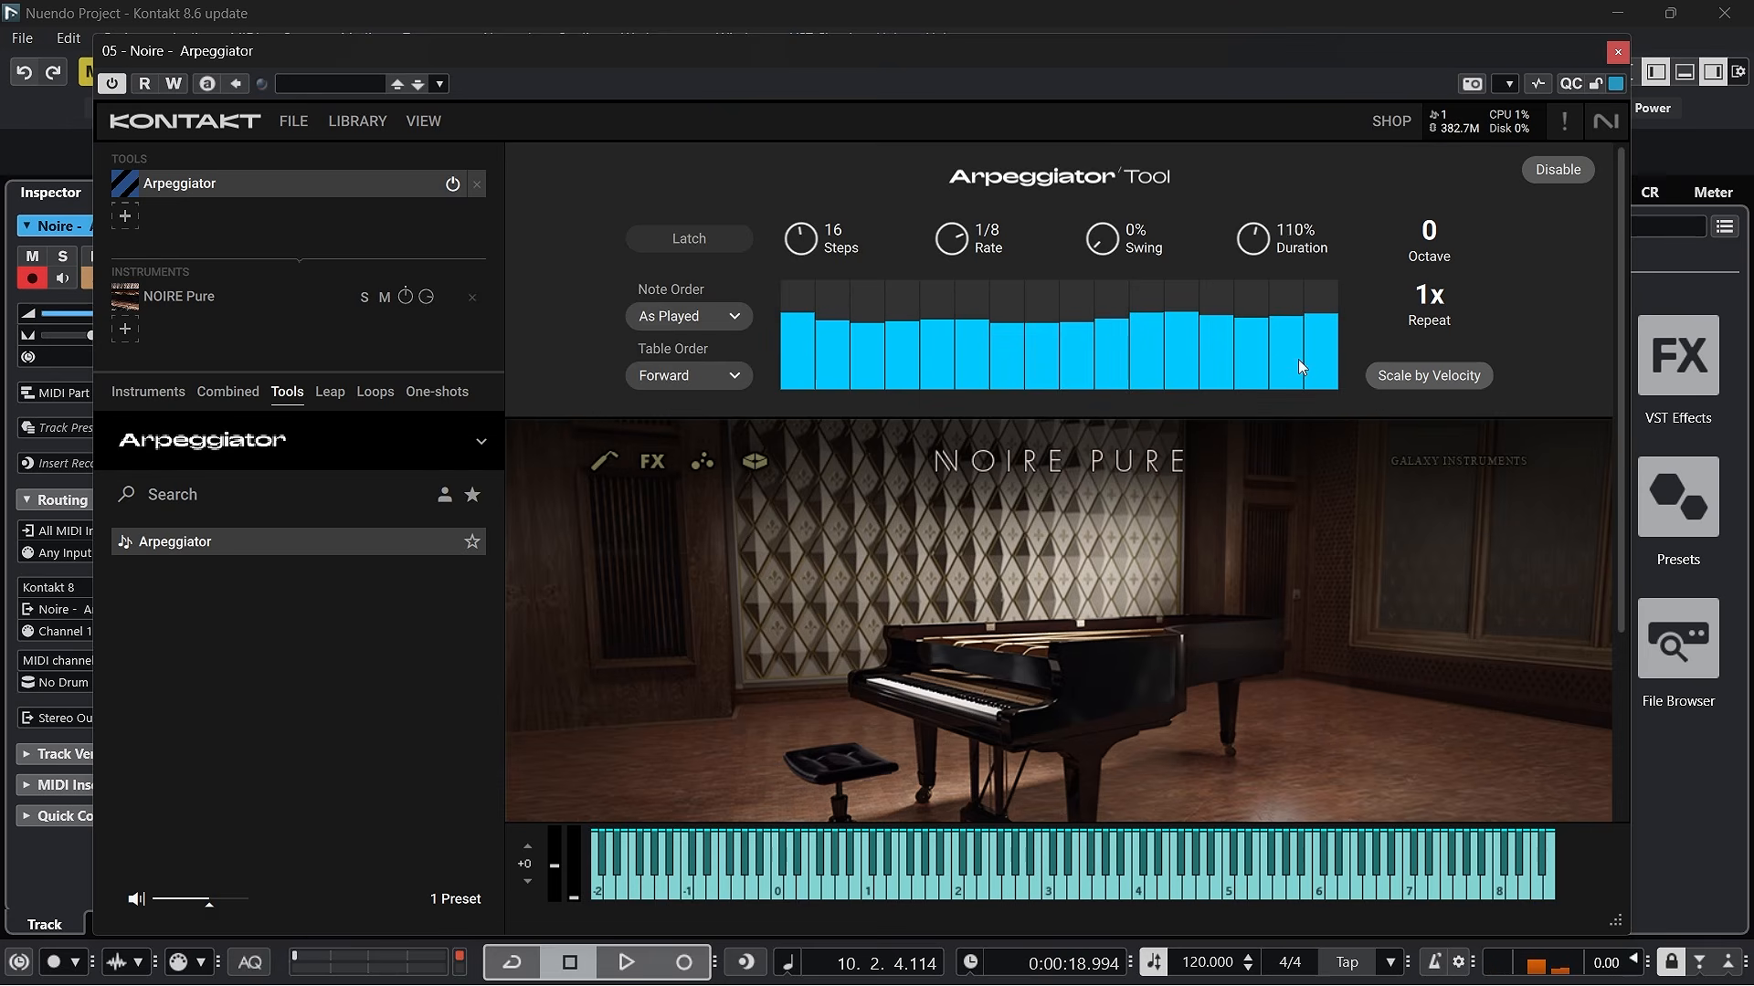
left_click_drag(1298, 360, 1295, 374)
Audition the Arpeggiator's Up, Down and Up-Down note orders on the Noire piano
left_click(674, 321)
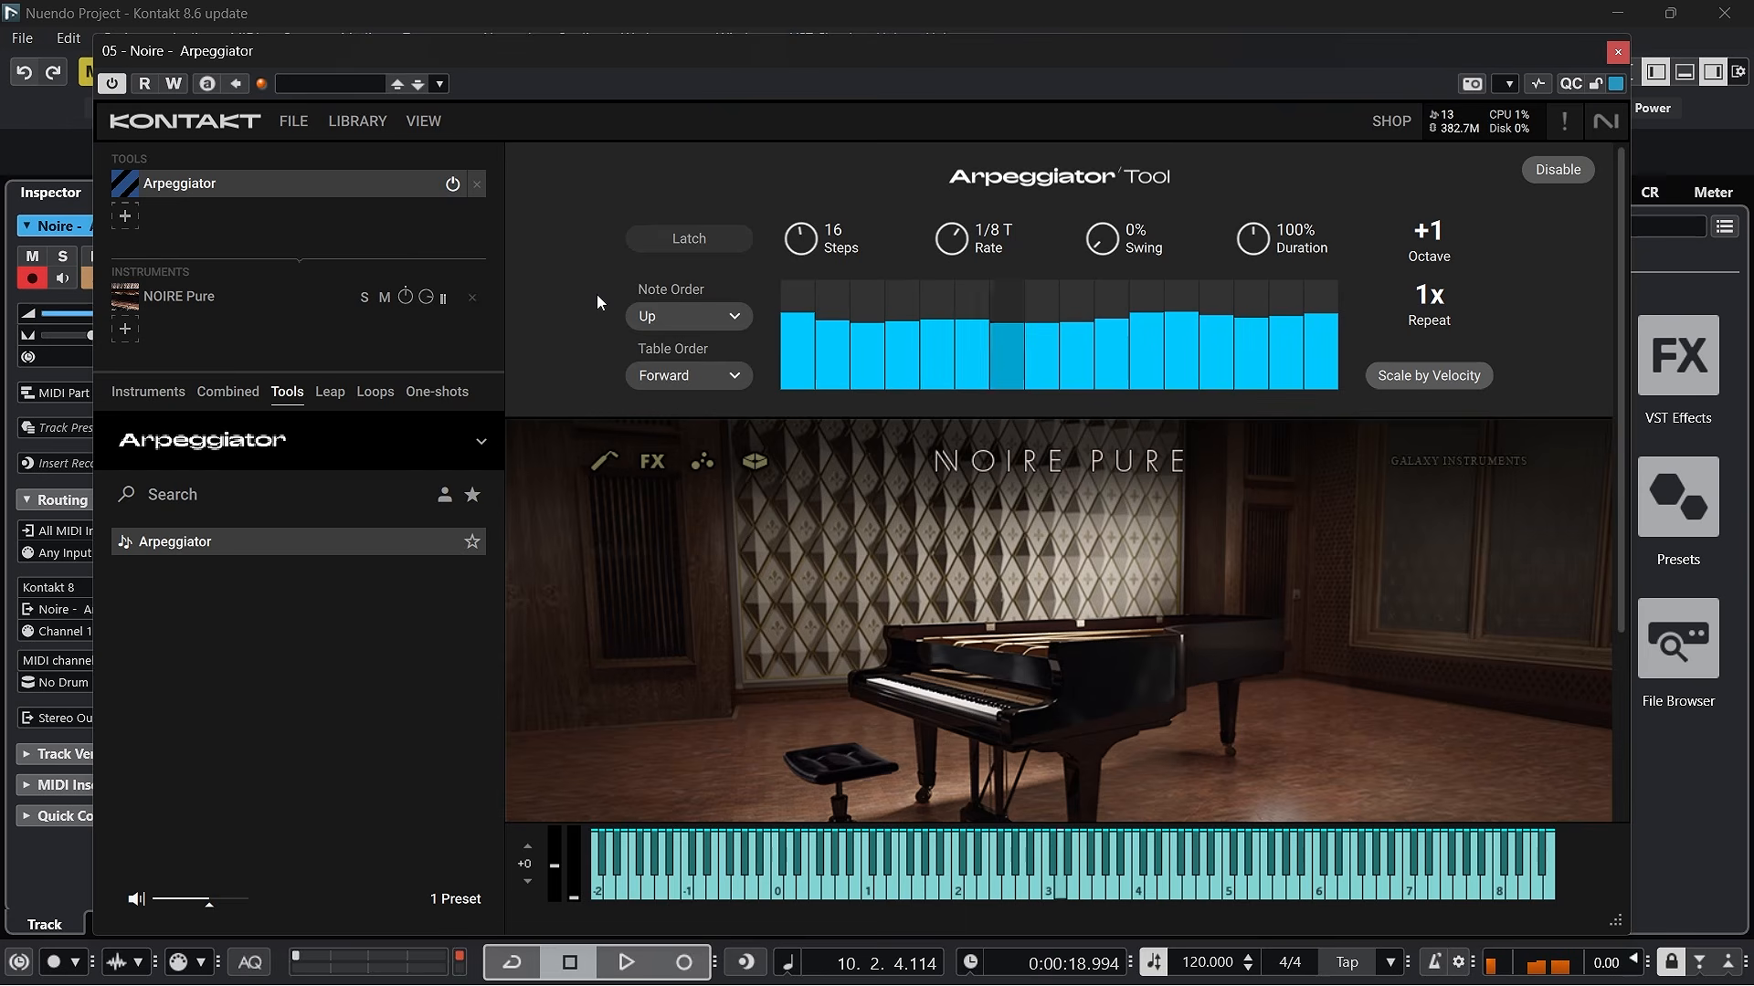
left_click(675, 316)
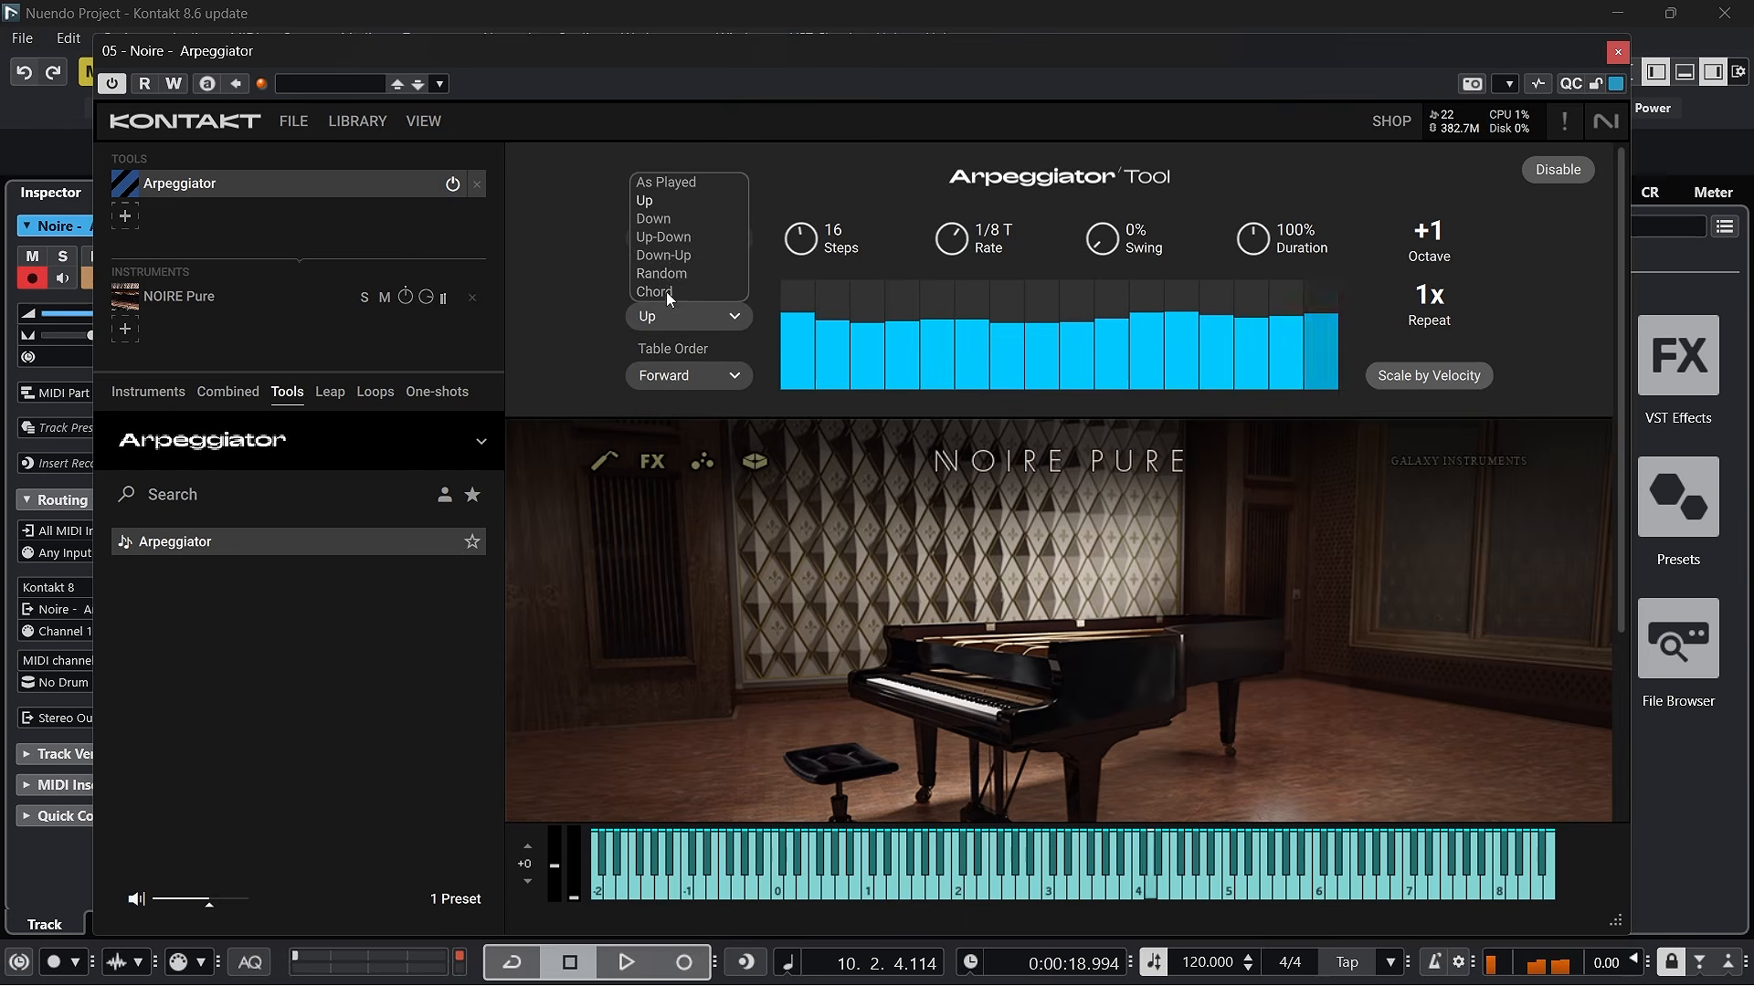
left_click(677, 228)
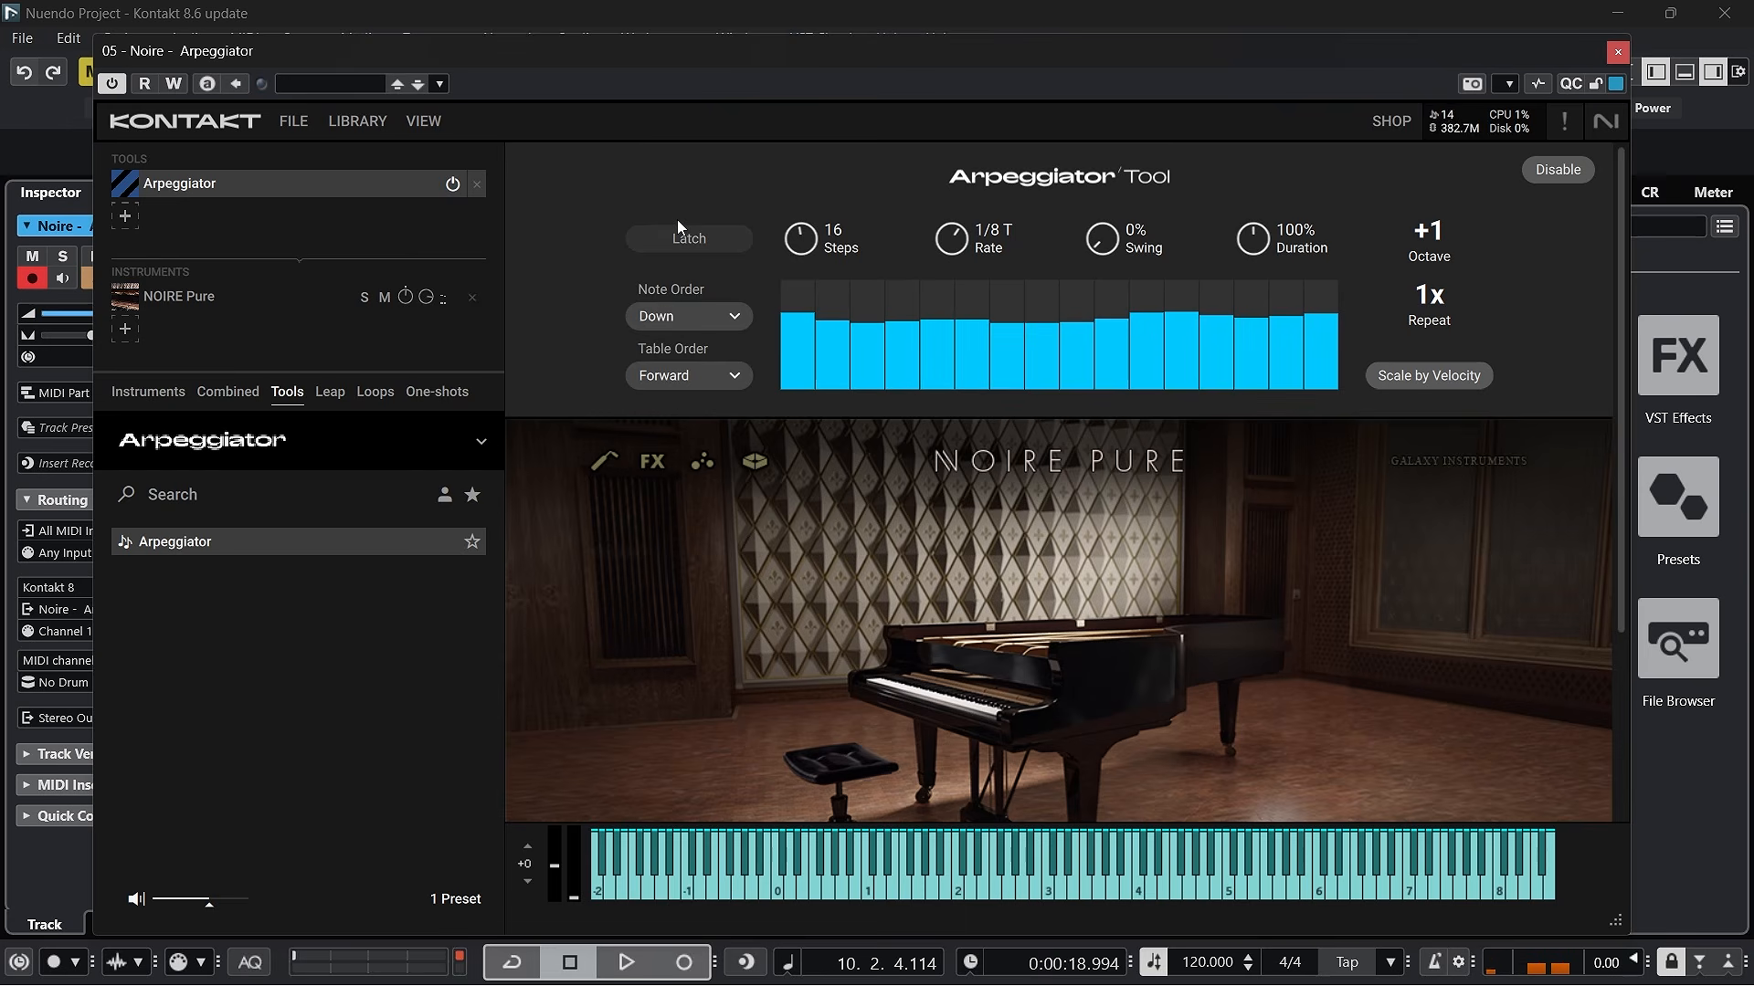
left_click(683, 316)
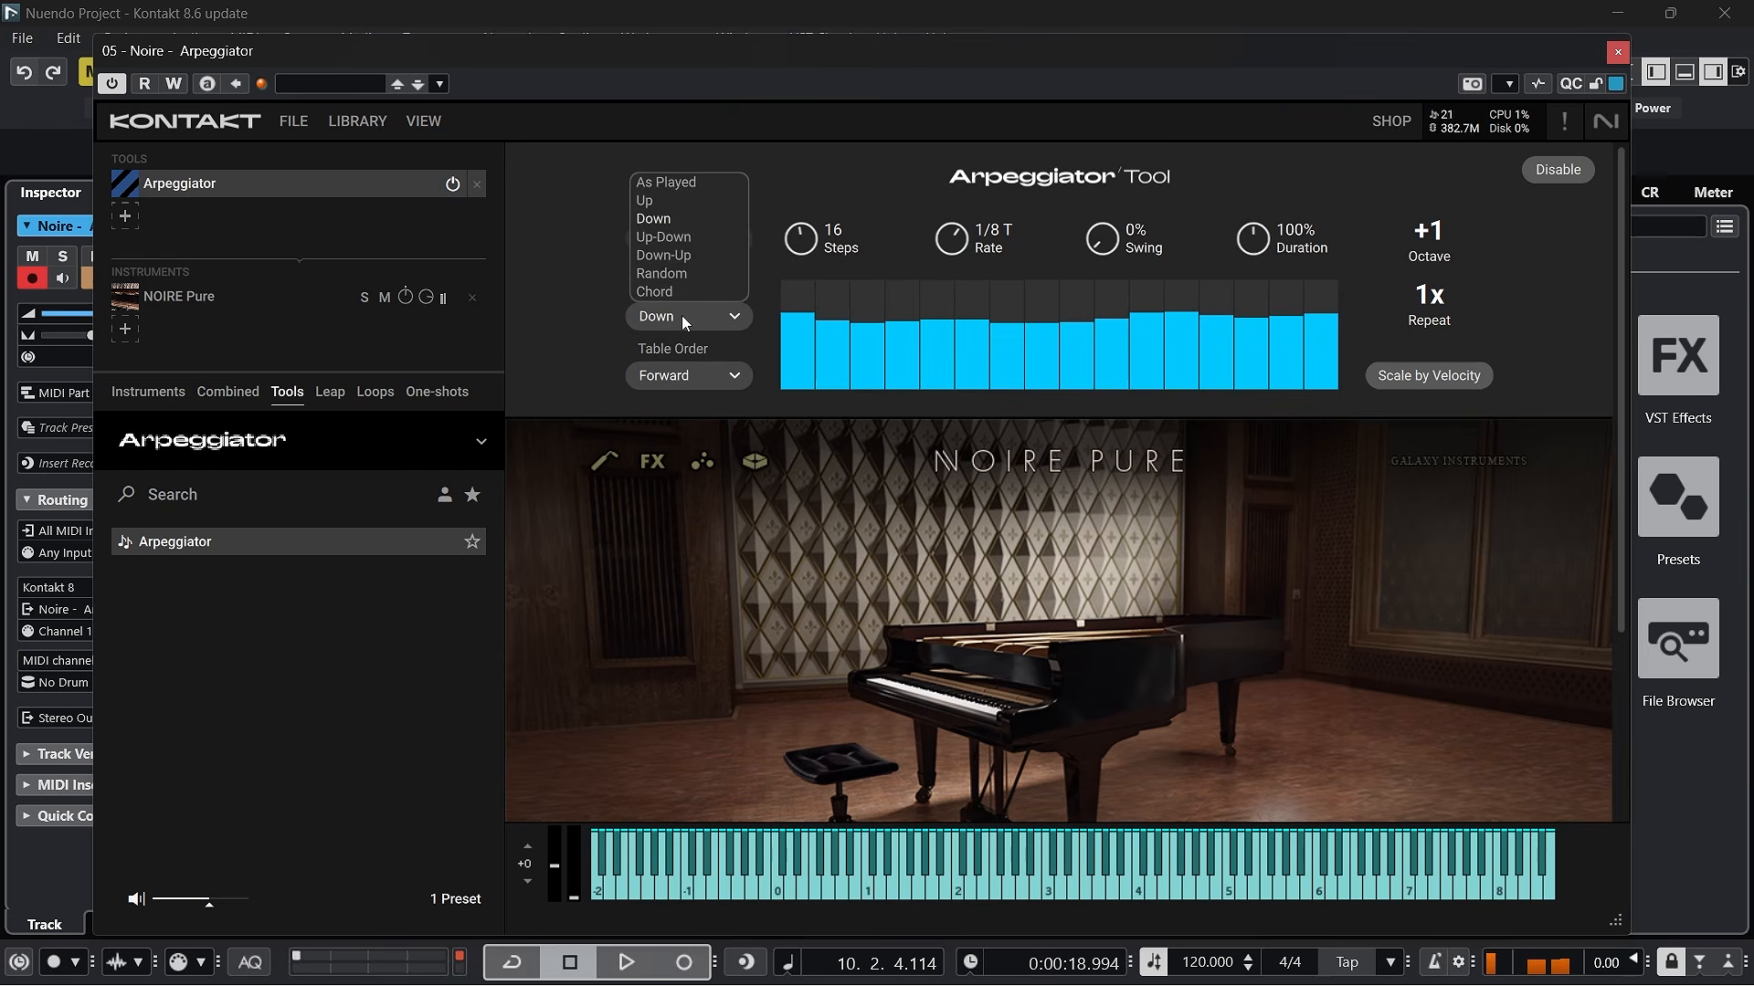
left_click(676, 241)
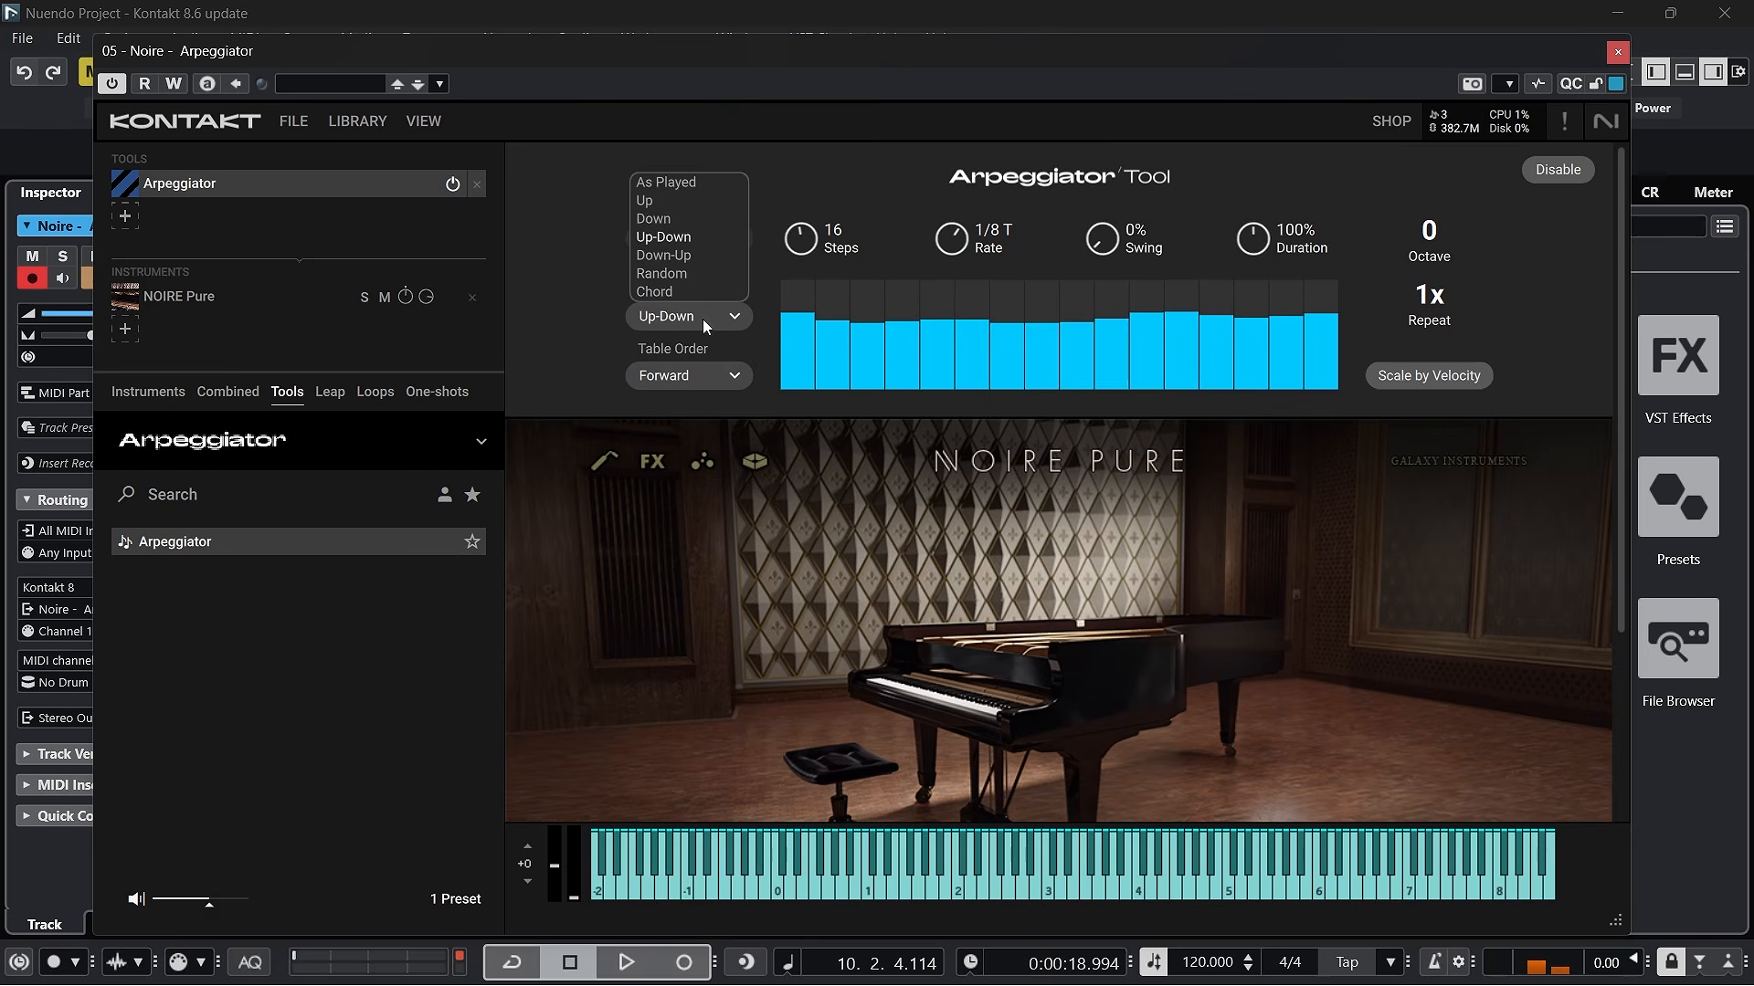
Audition the Arpeggiator's Down-Up, Random and Chord note orders on the Noire piano
left_click(709, 252)
left_click(707, 274)
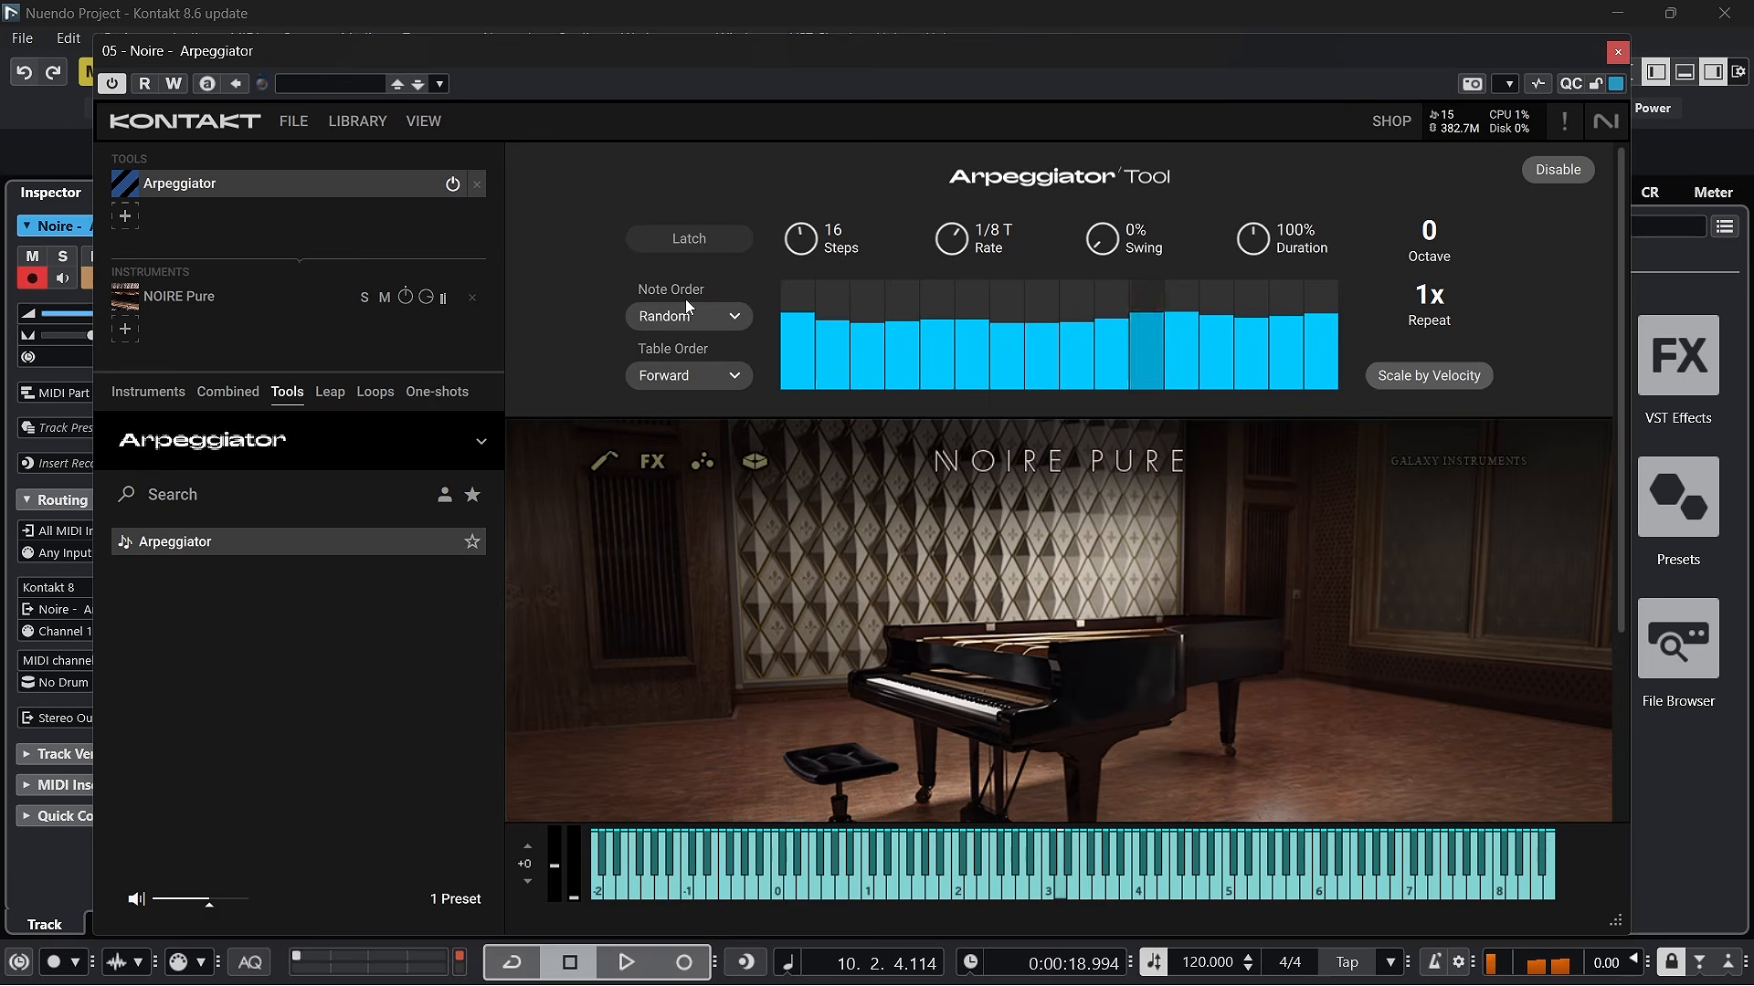
left_click(697, 320)
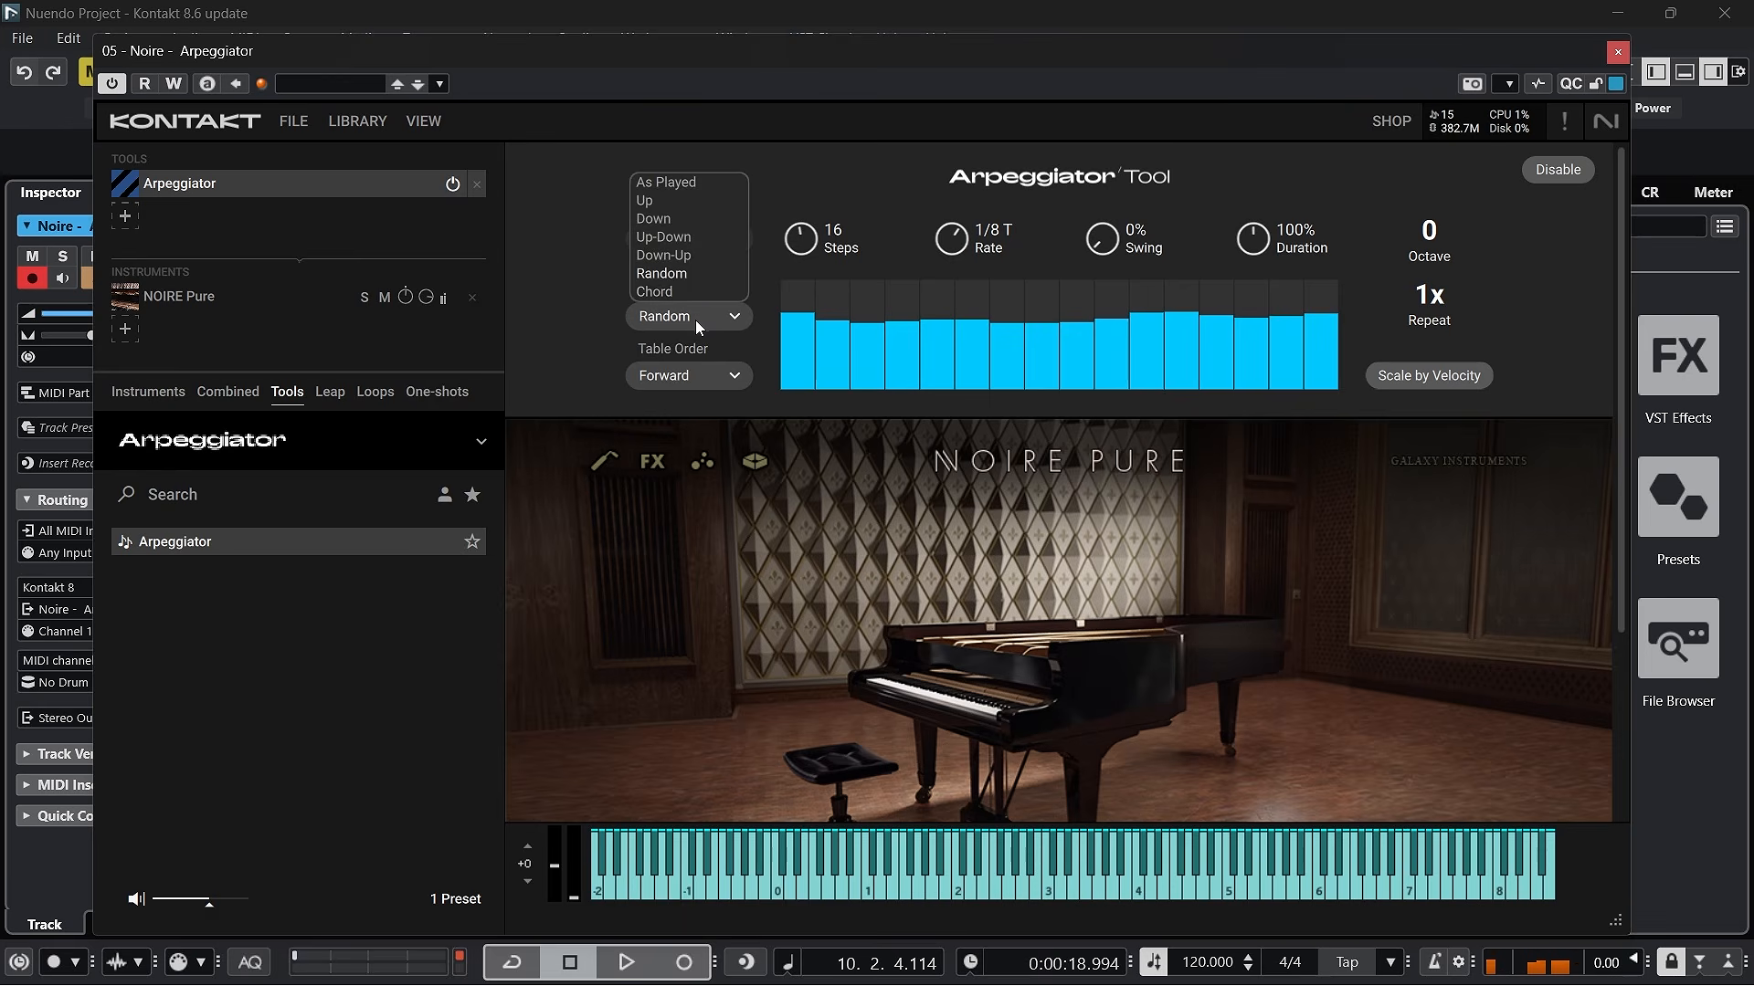
left_click(698, 296)
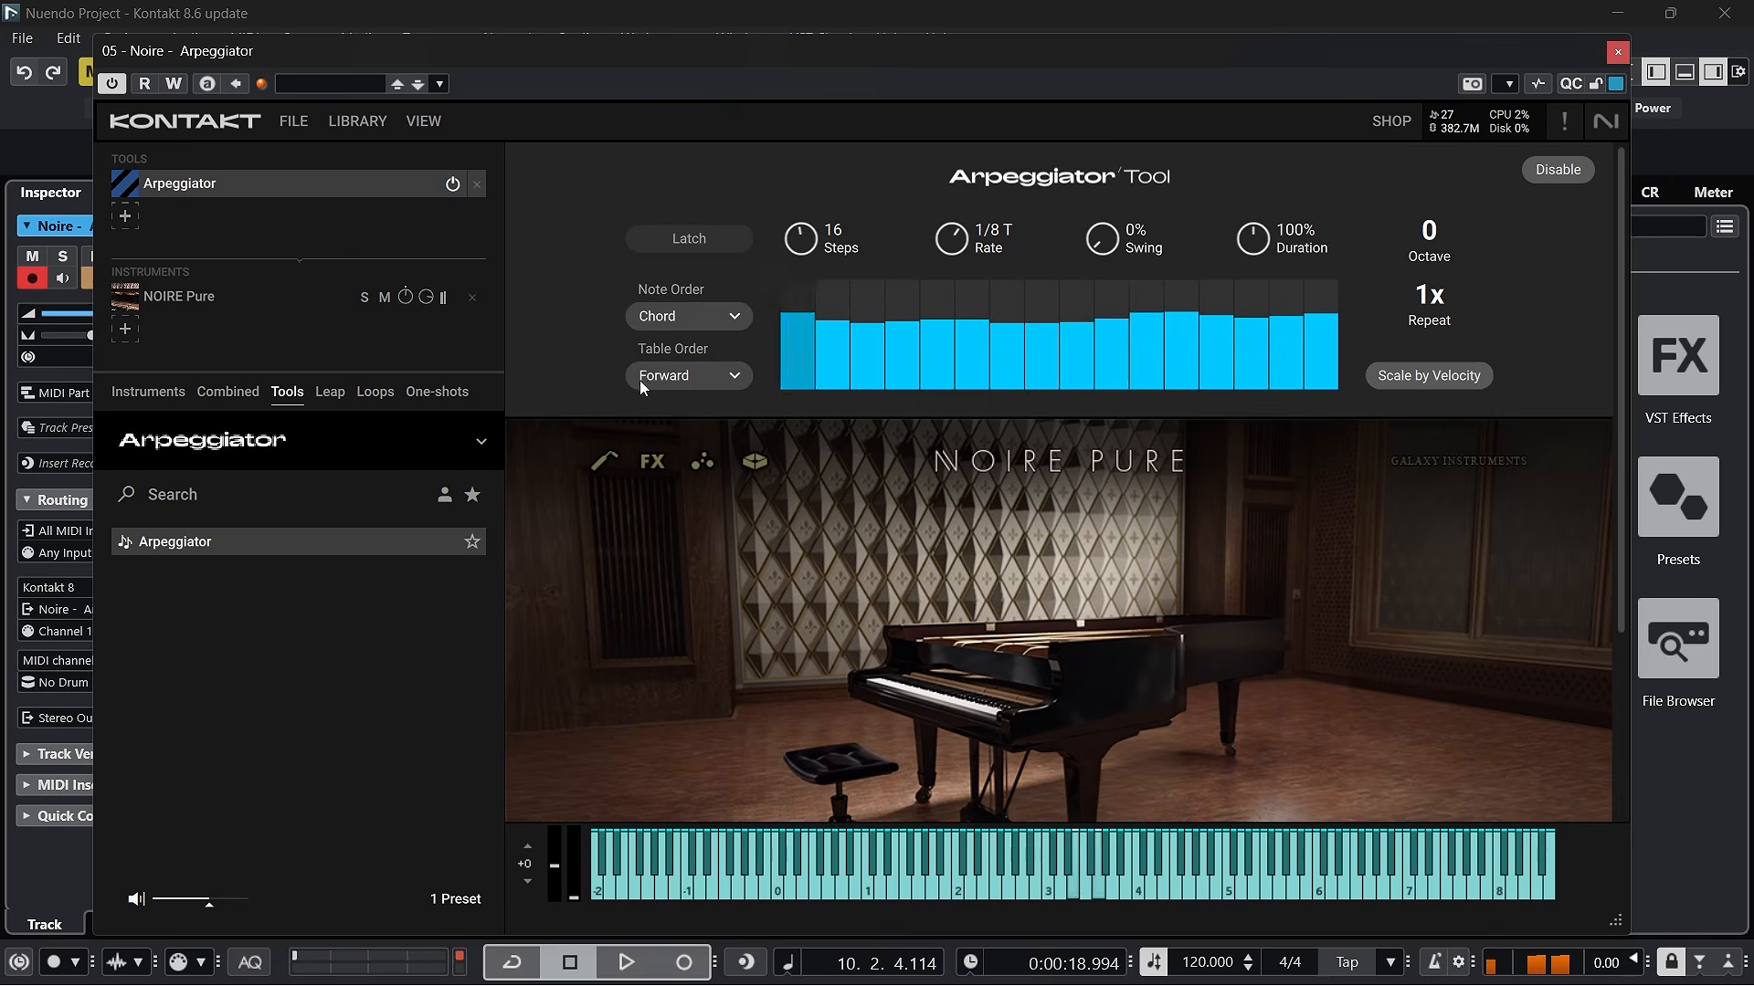
Set the Note Order to As Played, try the Backward and Bwd-Fwd table orders, and set the Table Order to Random
left_click(676, 316)
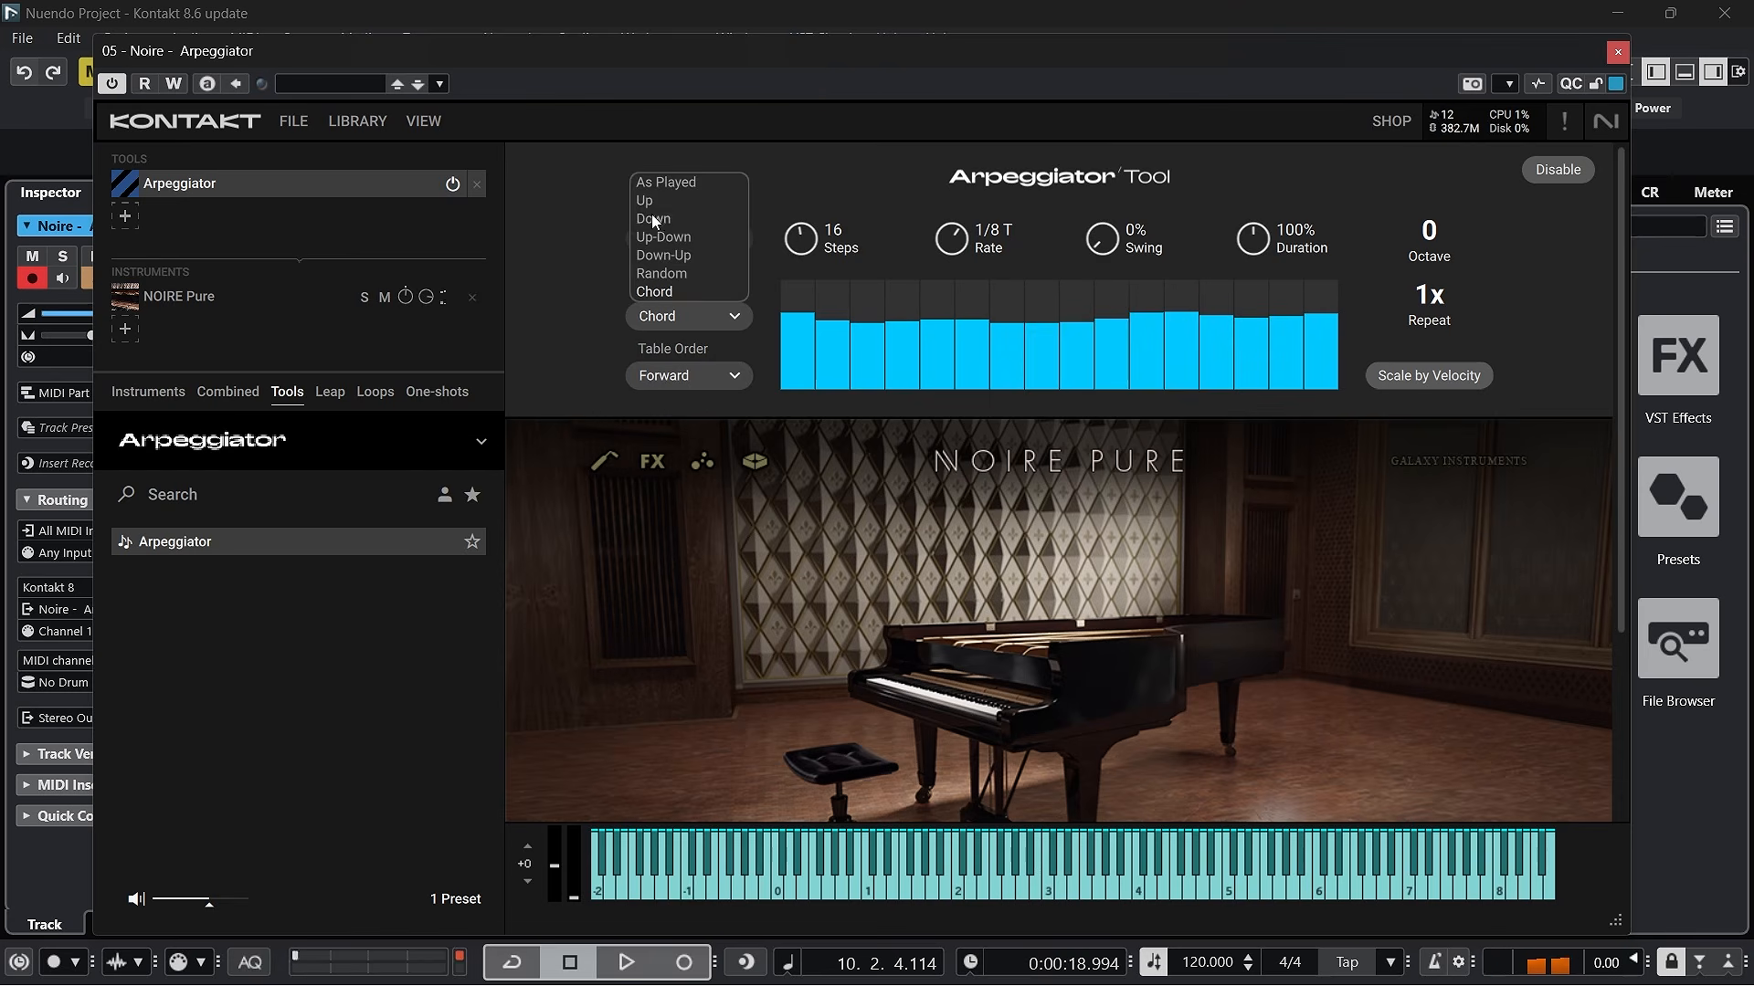
left_click(711, 370)
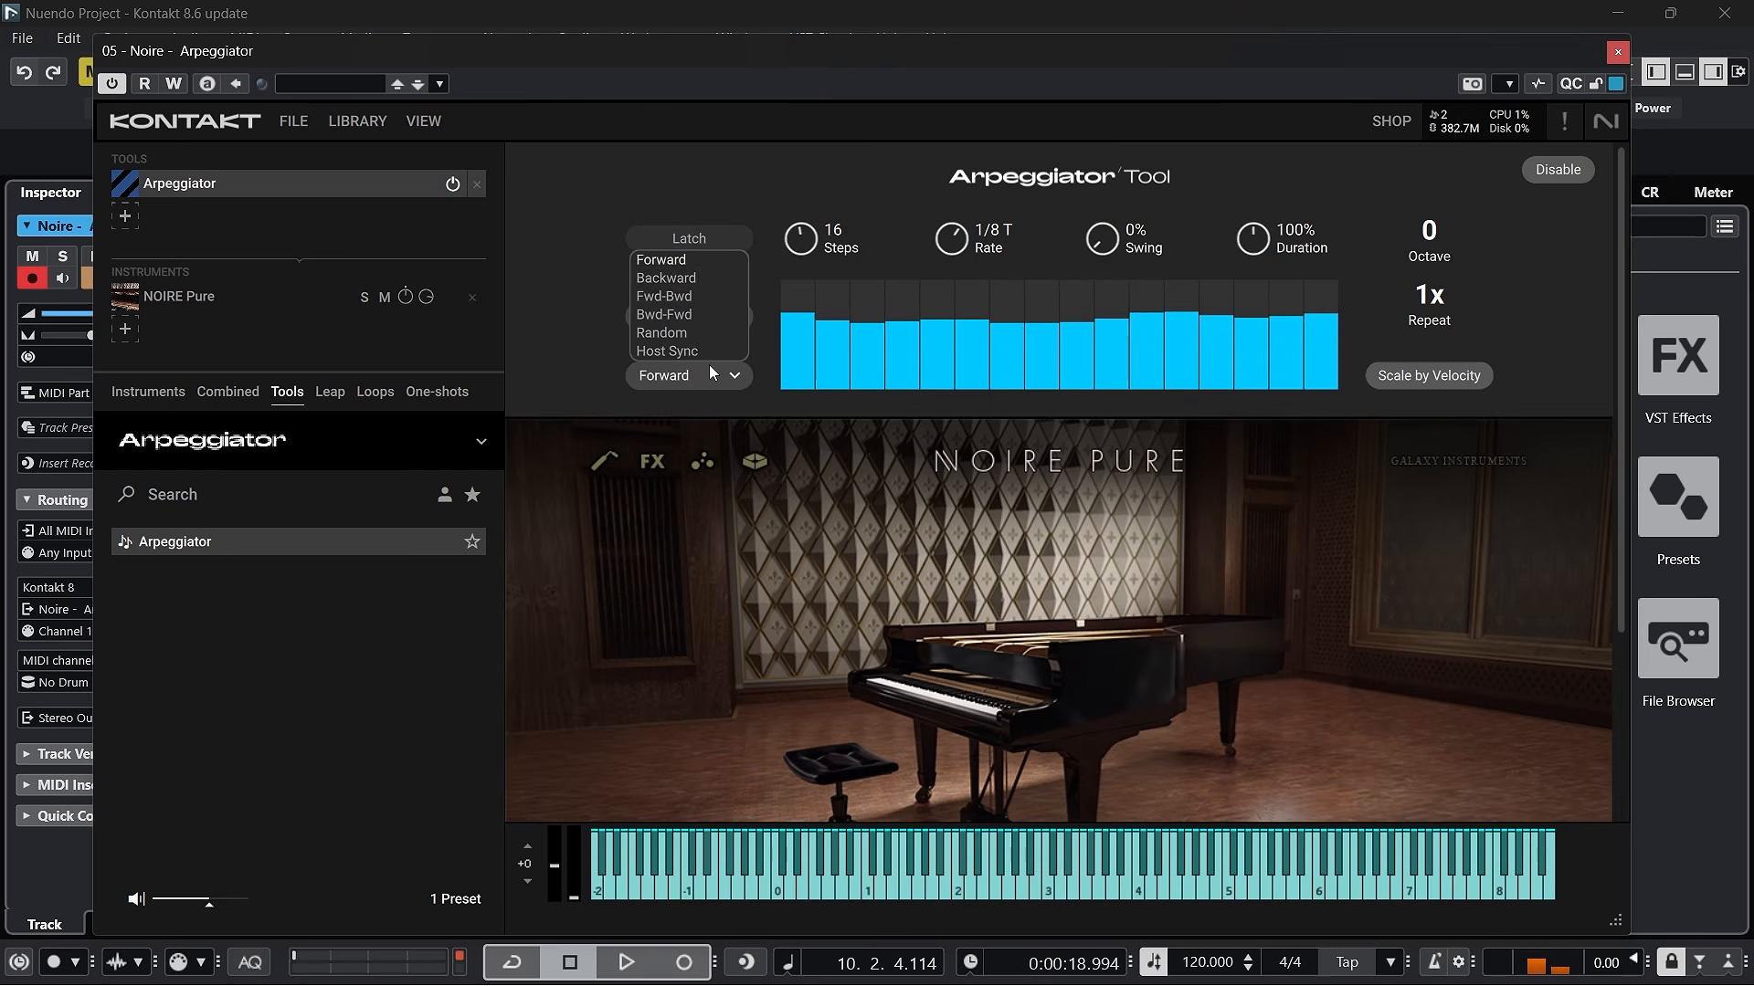
left_click(698, 277)
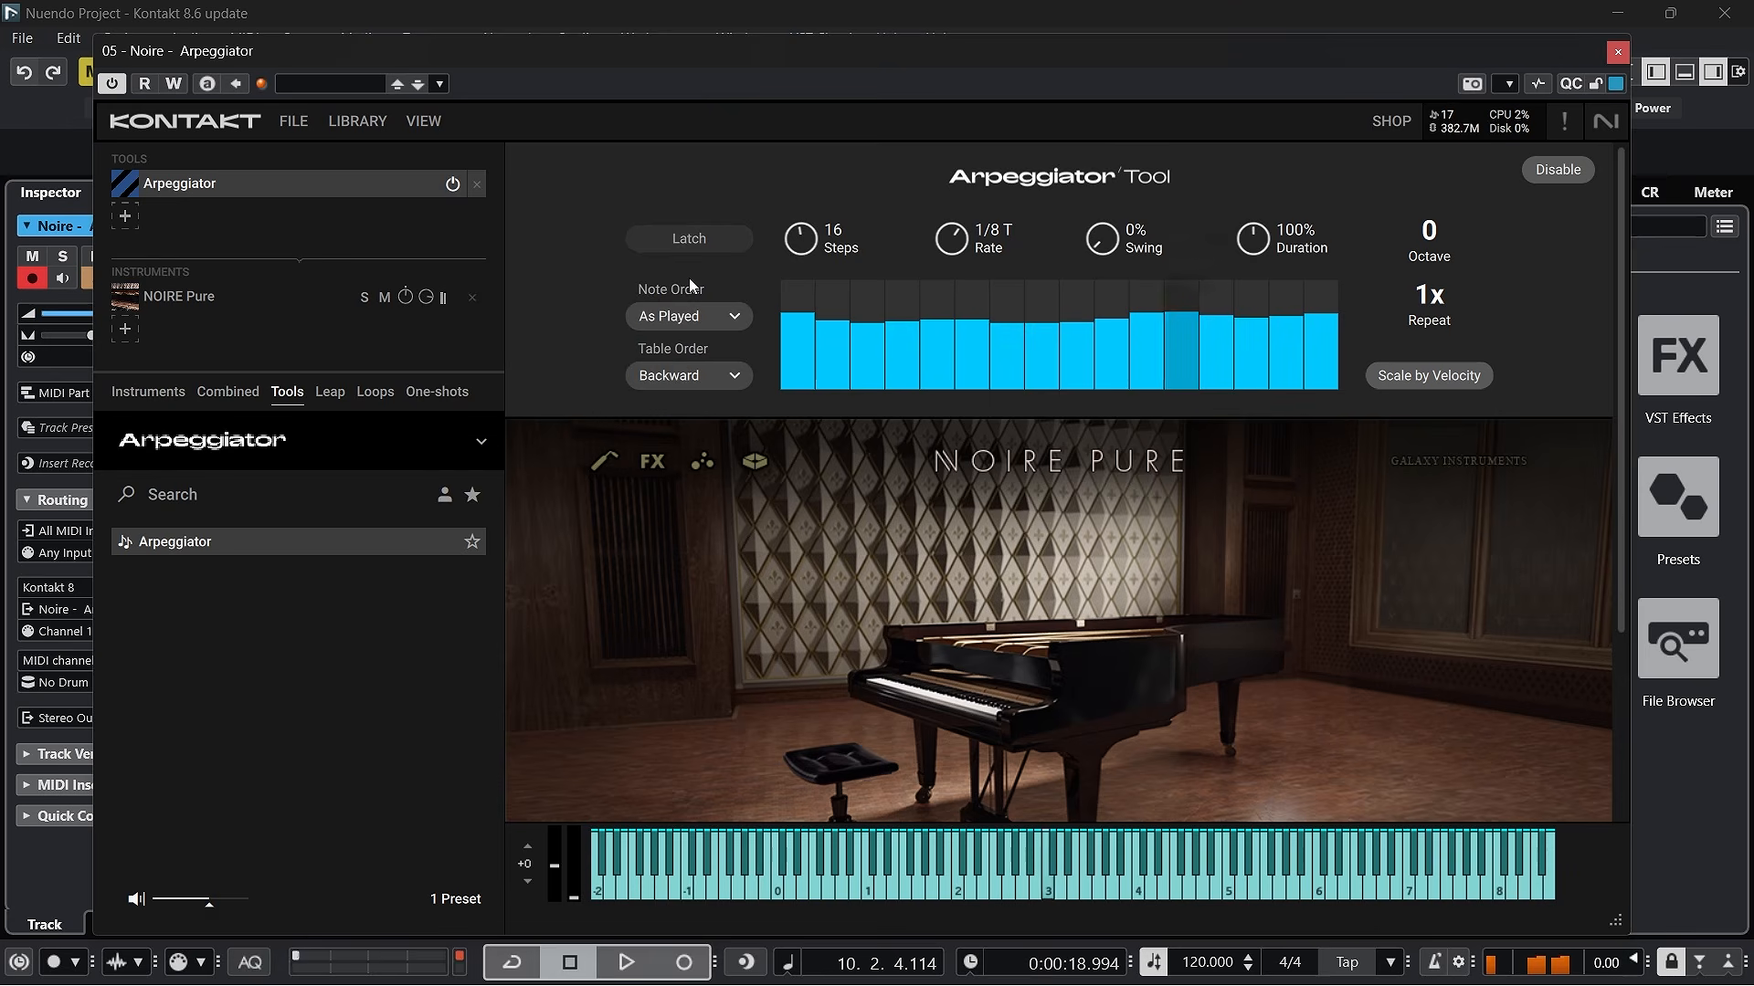
left_click(713, 374)
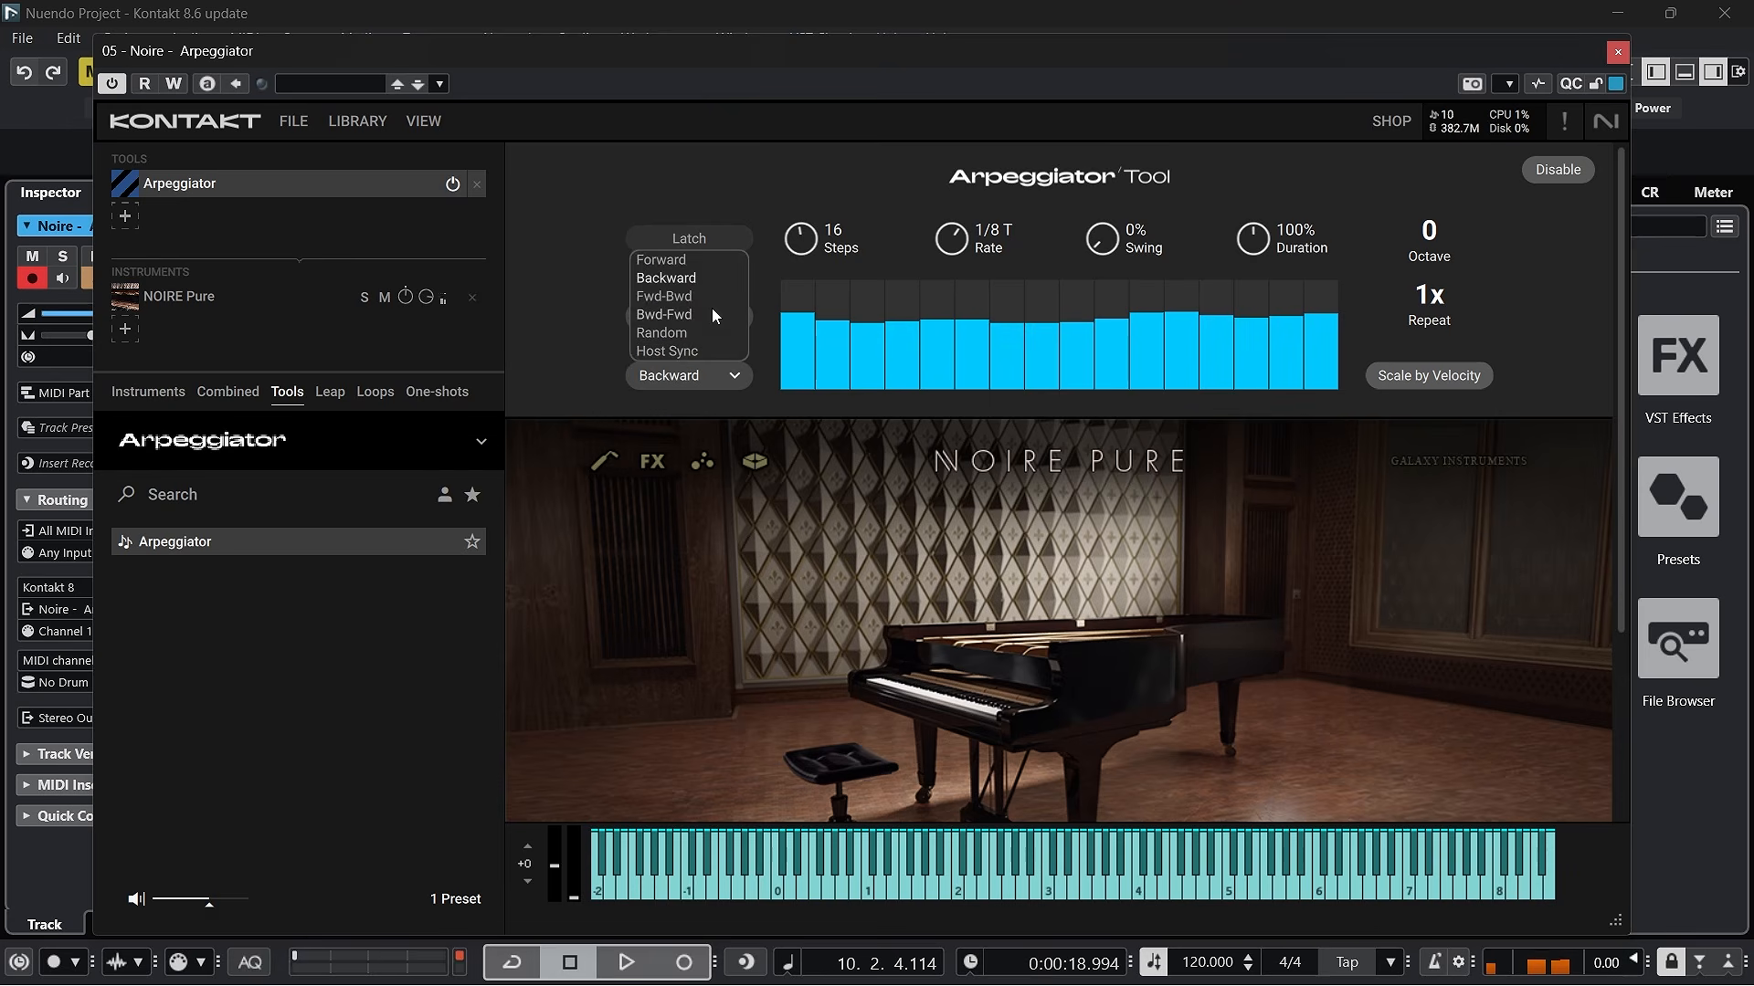
left_click(715, 315)
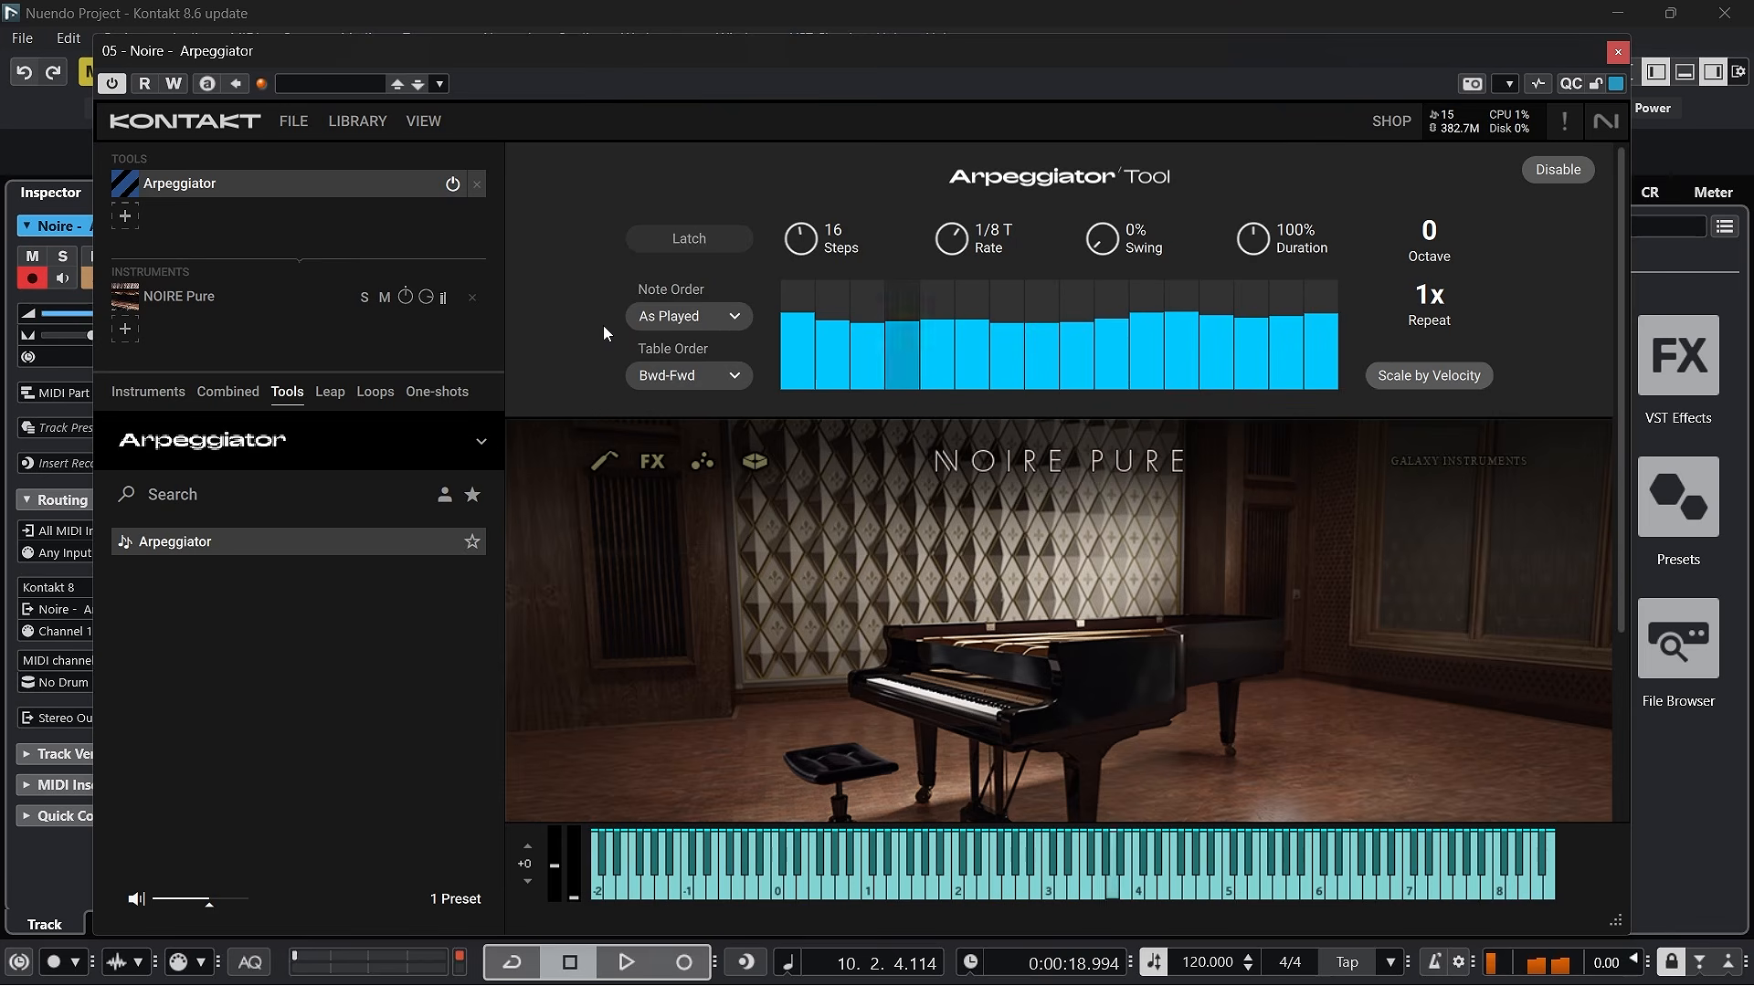
left_click(688, 375)
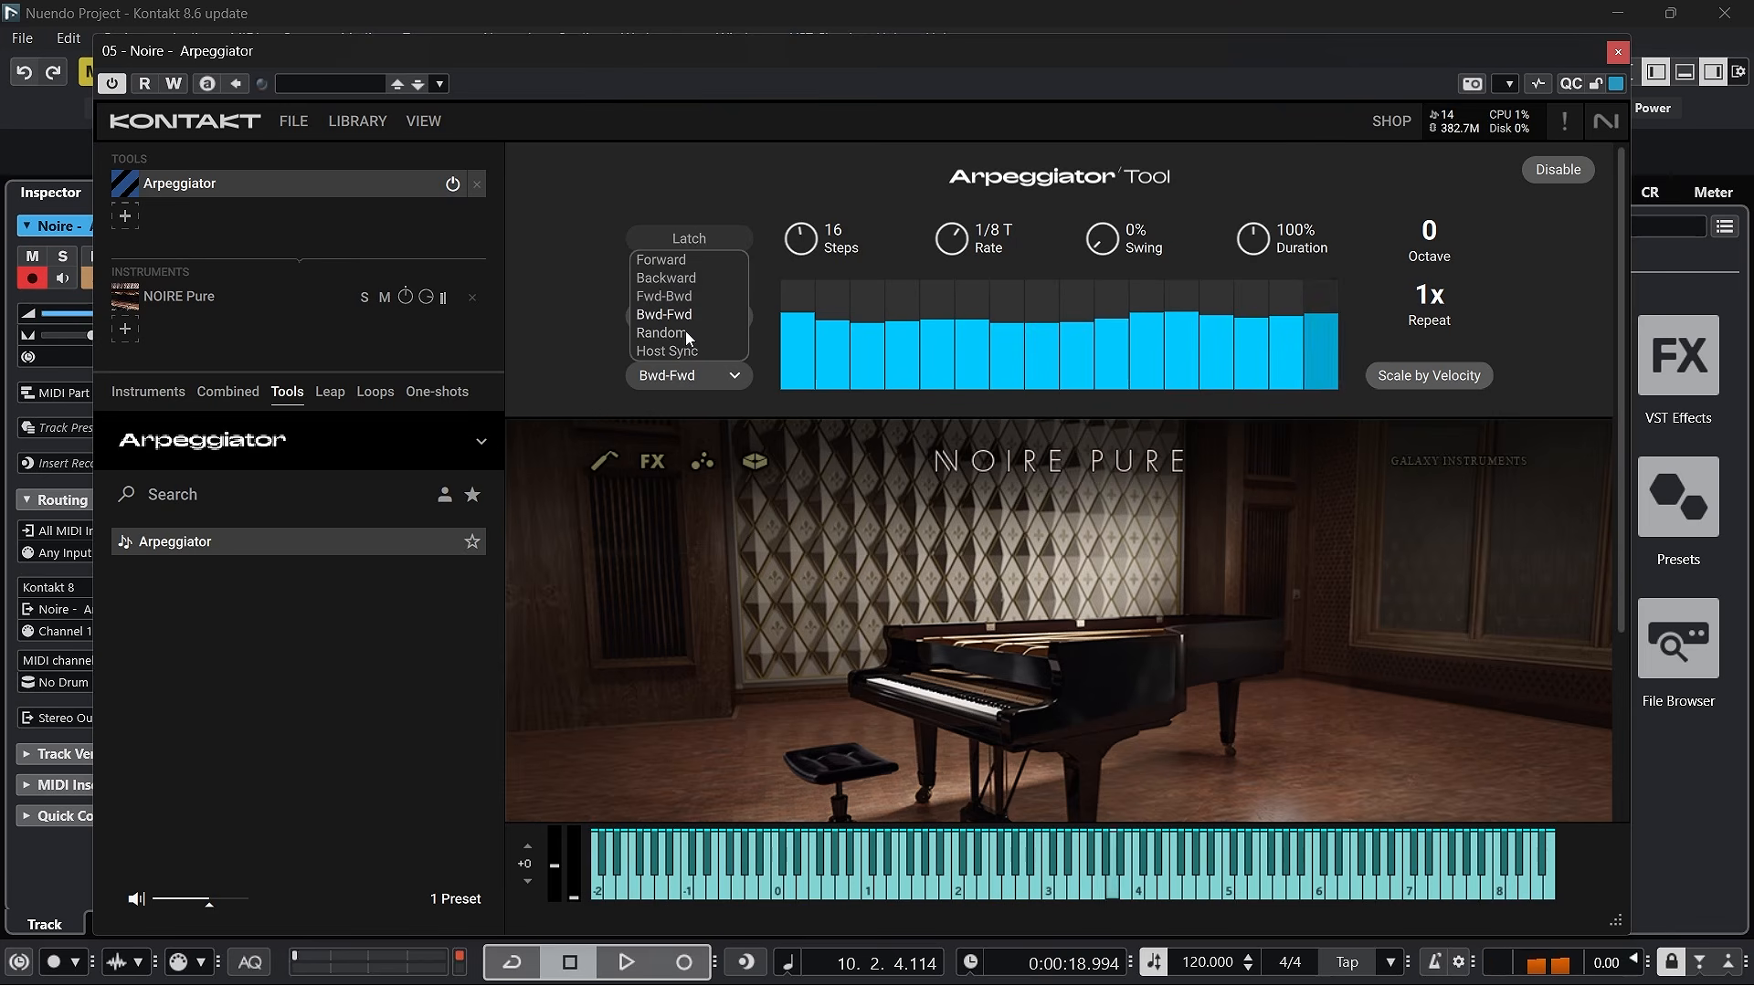
left_click(685, 333)
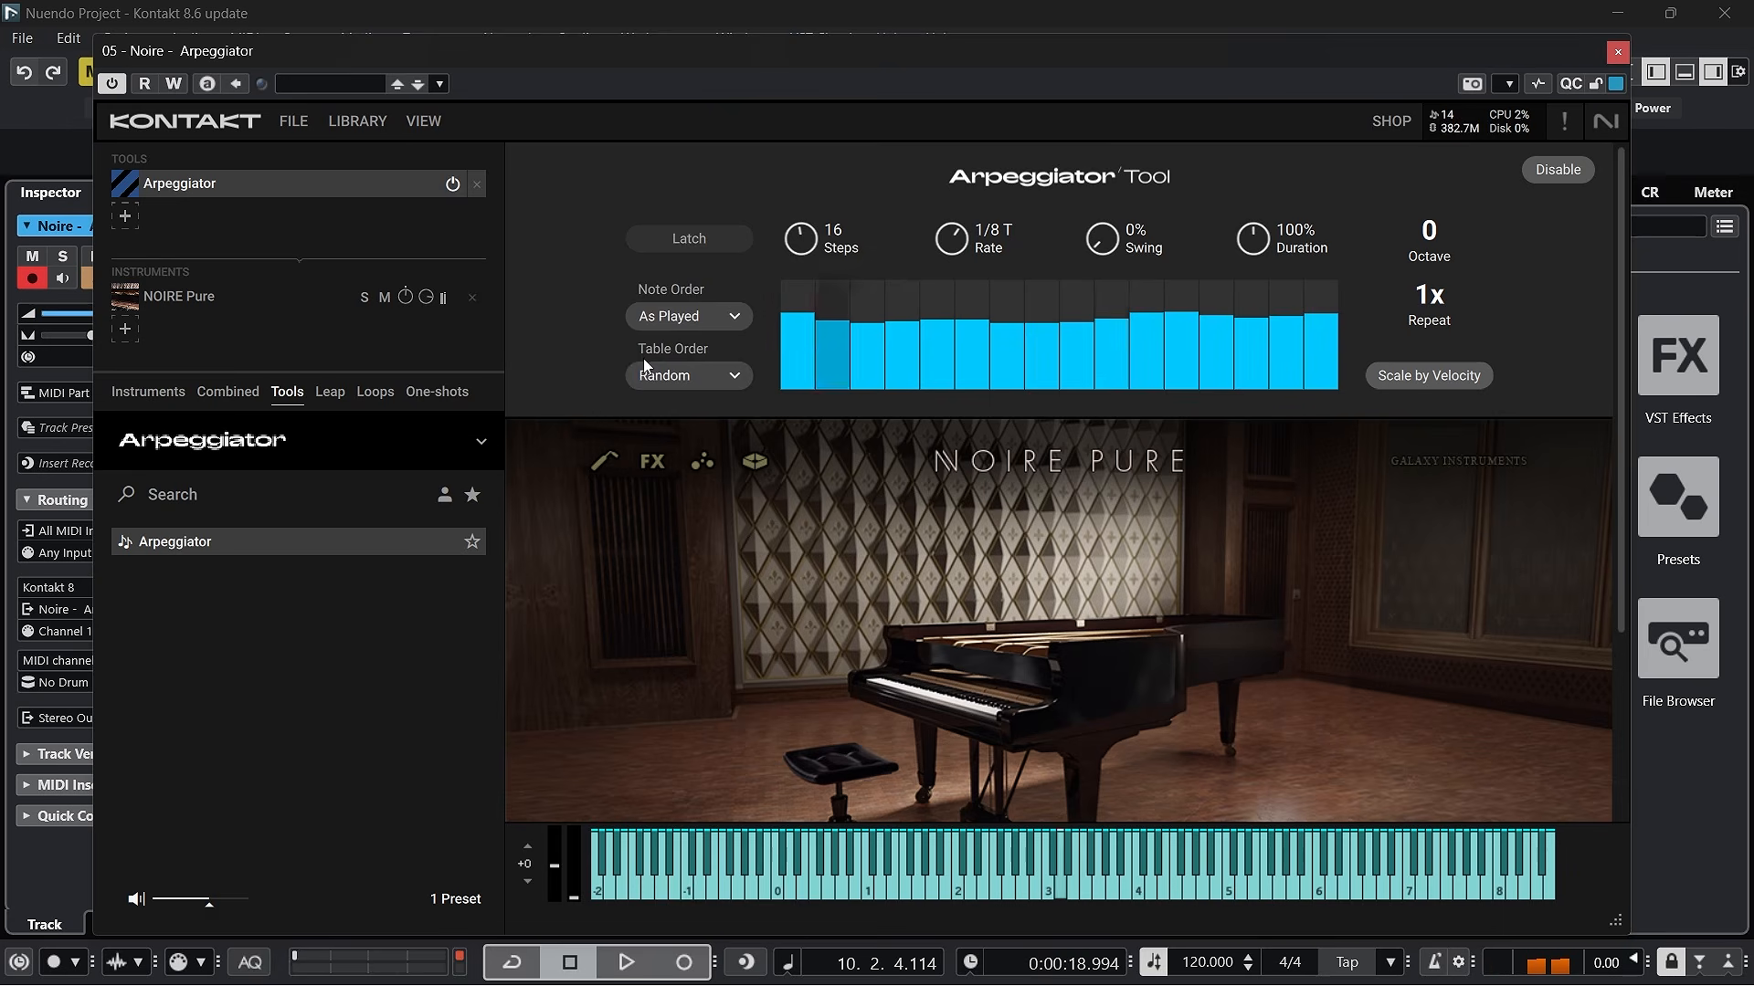
Close the Noire instrument and open the Kontakt instrument of the Stradaveri Cello - Arpeggiator track
left_click(1618, 54)
left_click(341, 592)
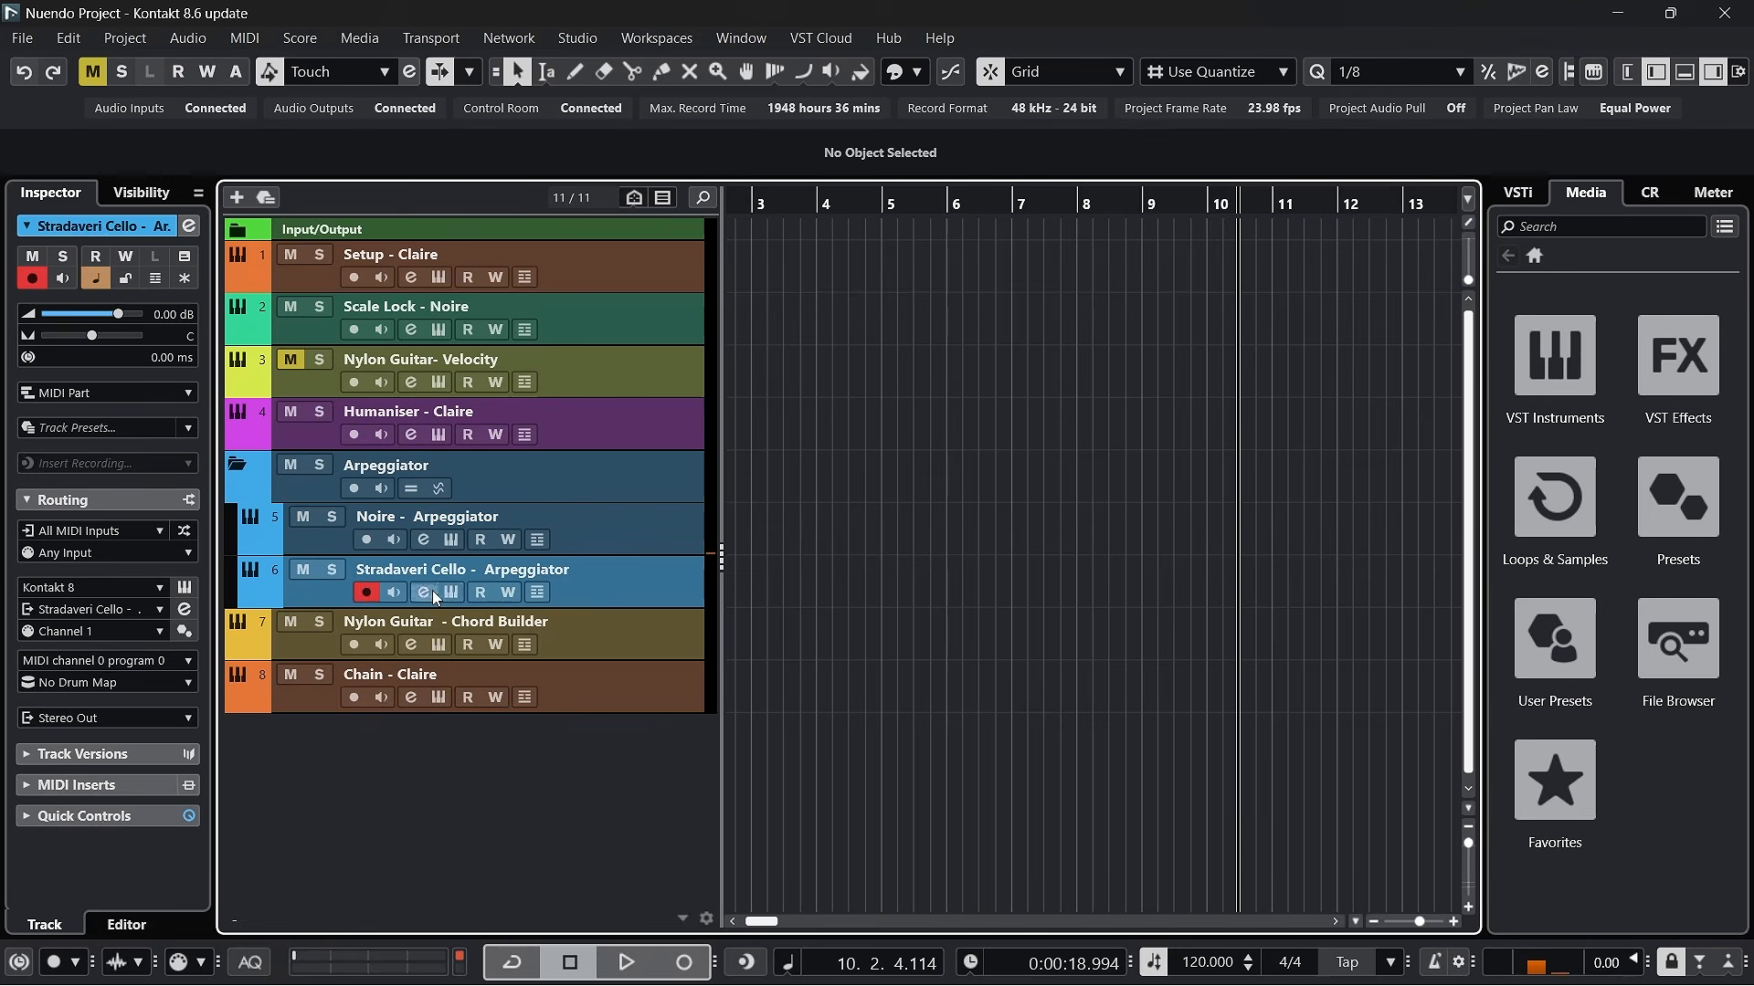
left_click(446, 589)
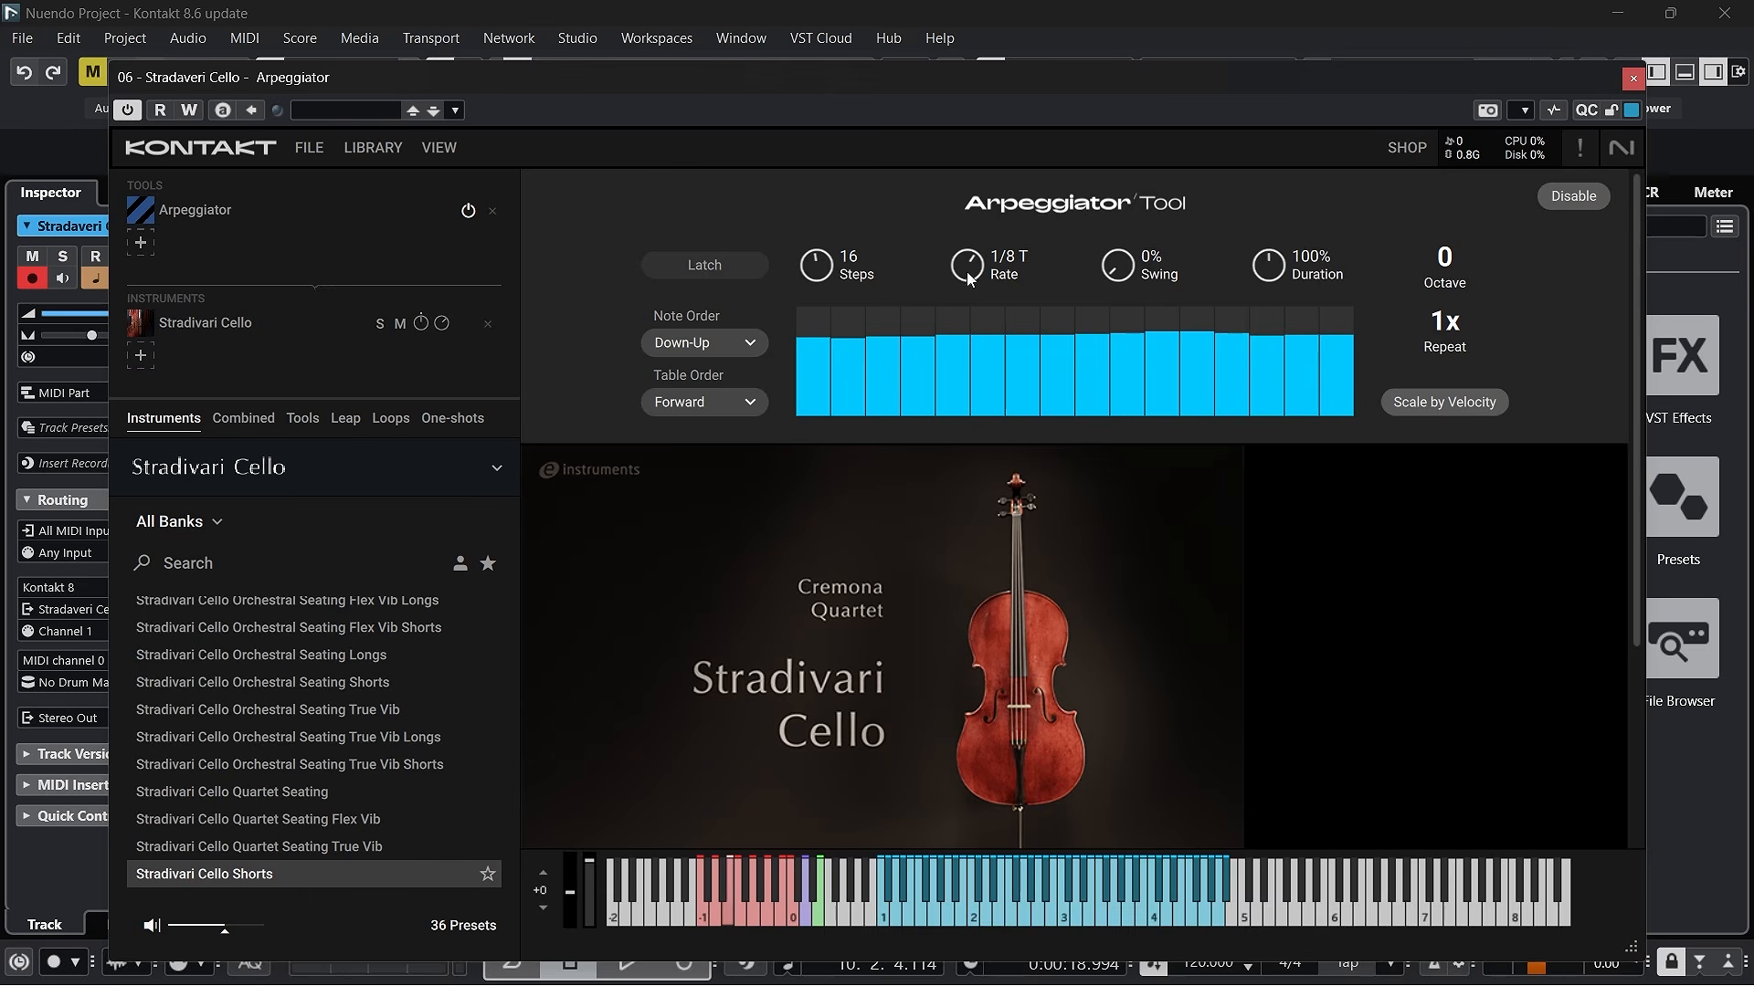
Vary the Arpeggiator's Rate on the Stradivari Cello and raise its Octave range
left_click_drag(968, 274, 955, 316)
left_click_drag(967, 265, 975, 232)
left_click_drag(1443, 259, 1443, 191)
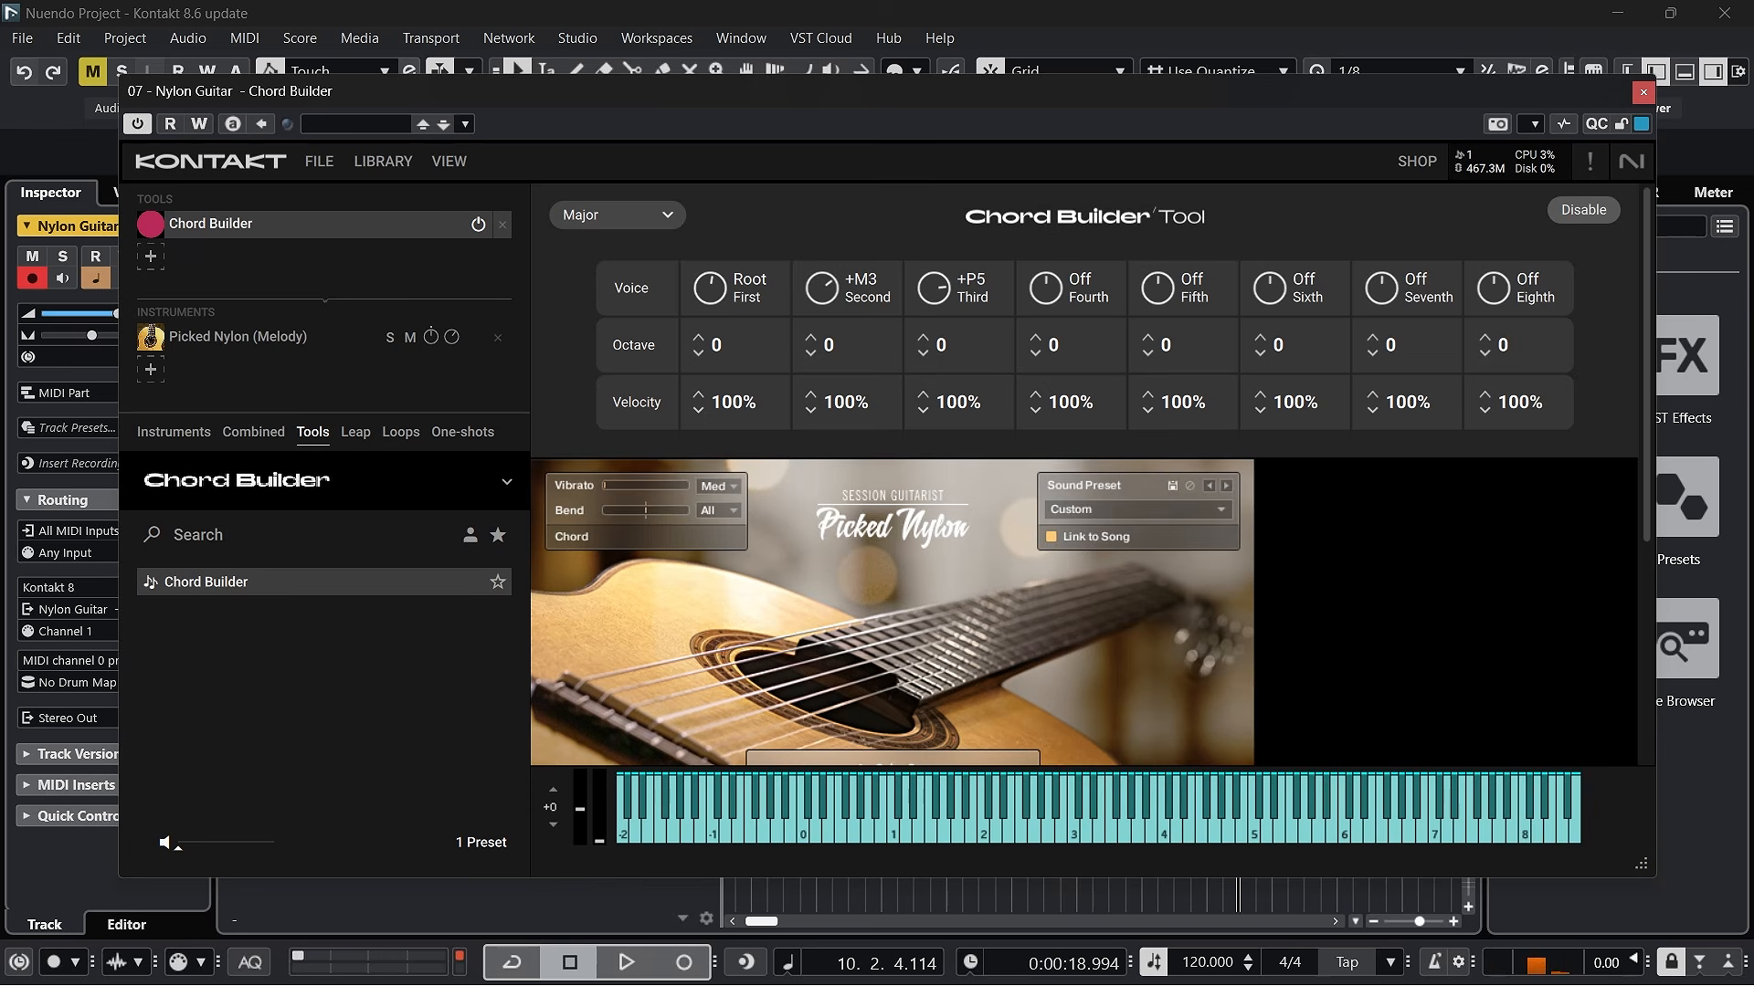
Audition the Chord Builder's minor, sus2 and sus4 chord types on the Picked Nylon guitar
left_click(619, 217)
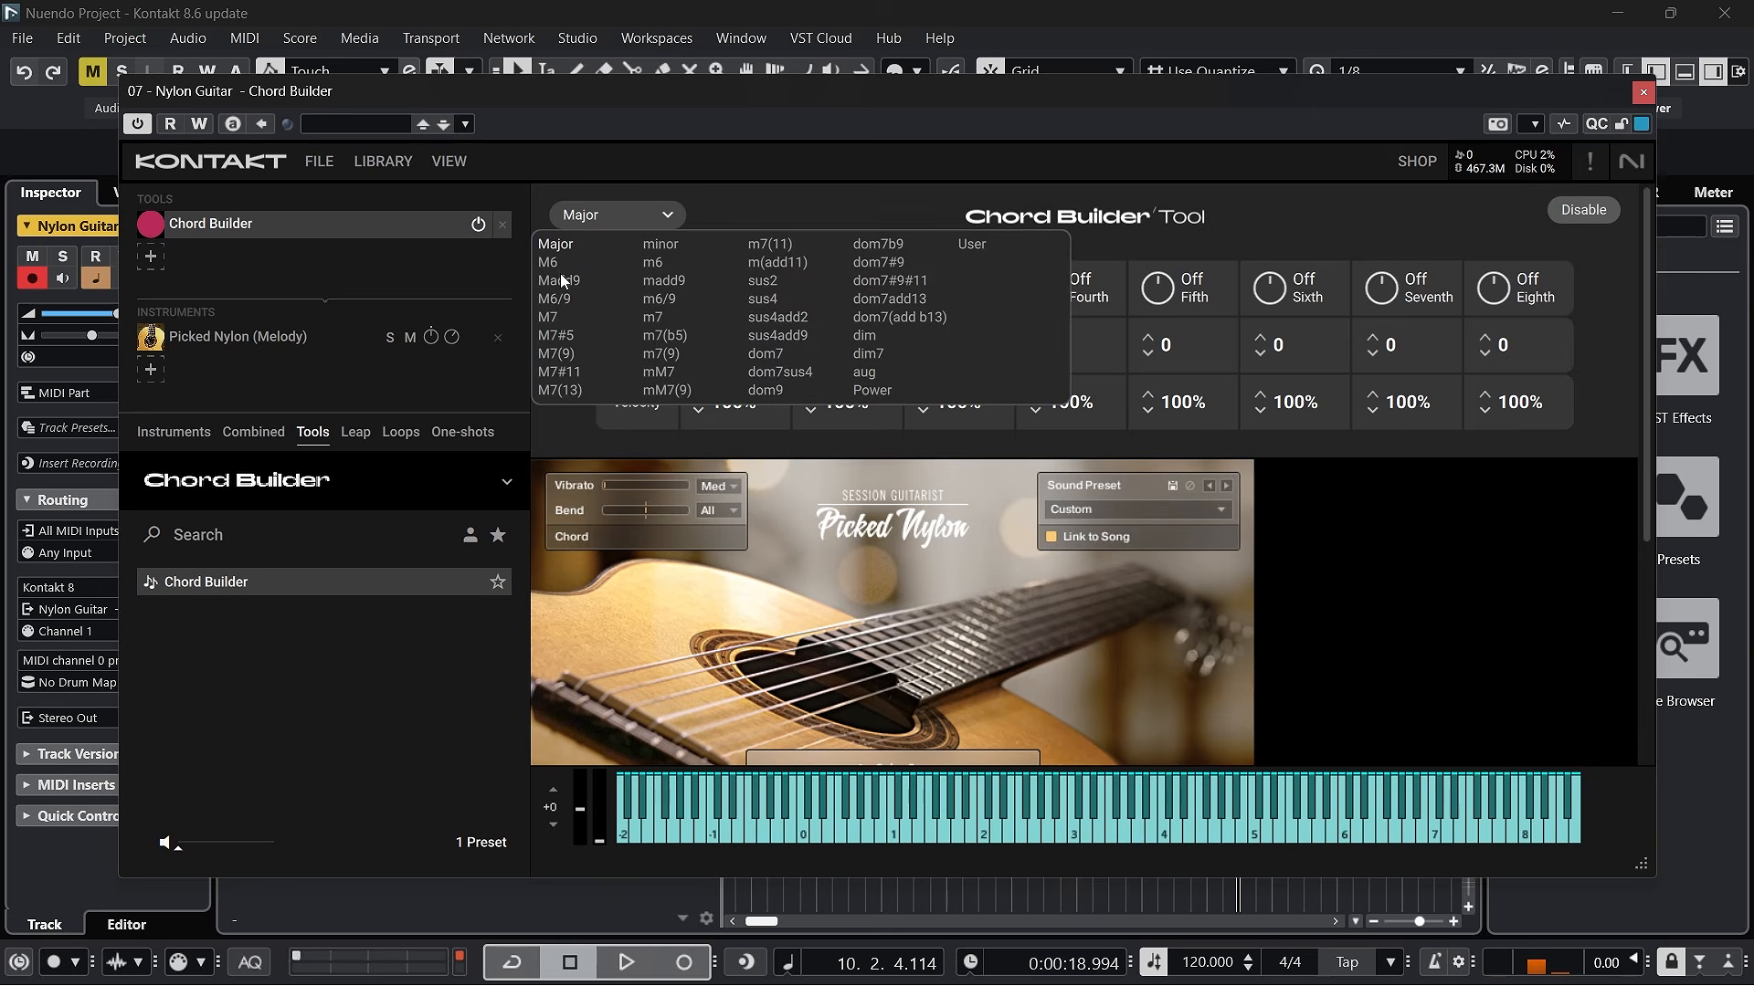
left_click(667, 243)
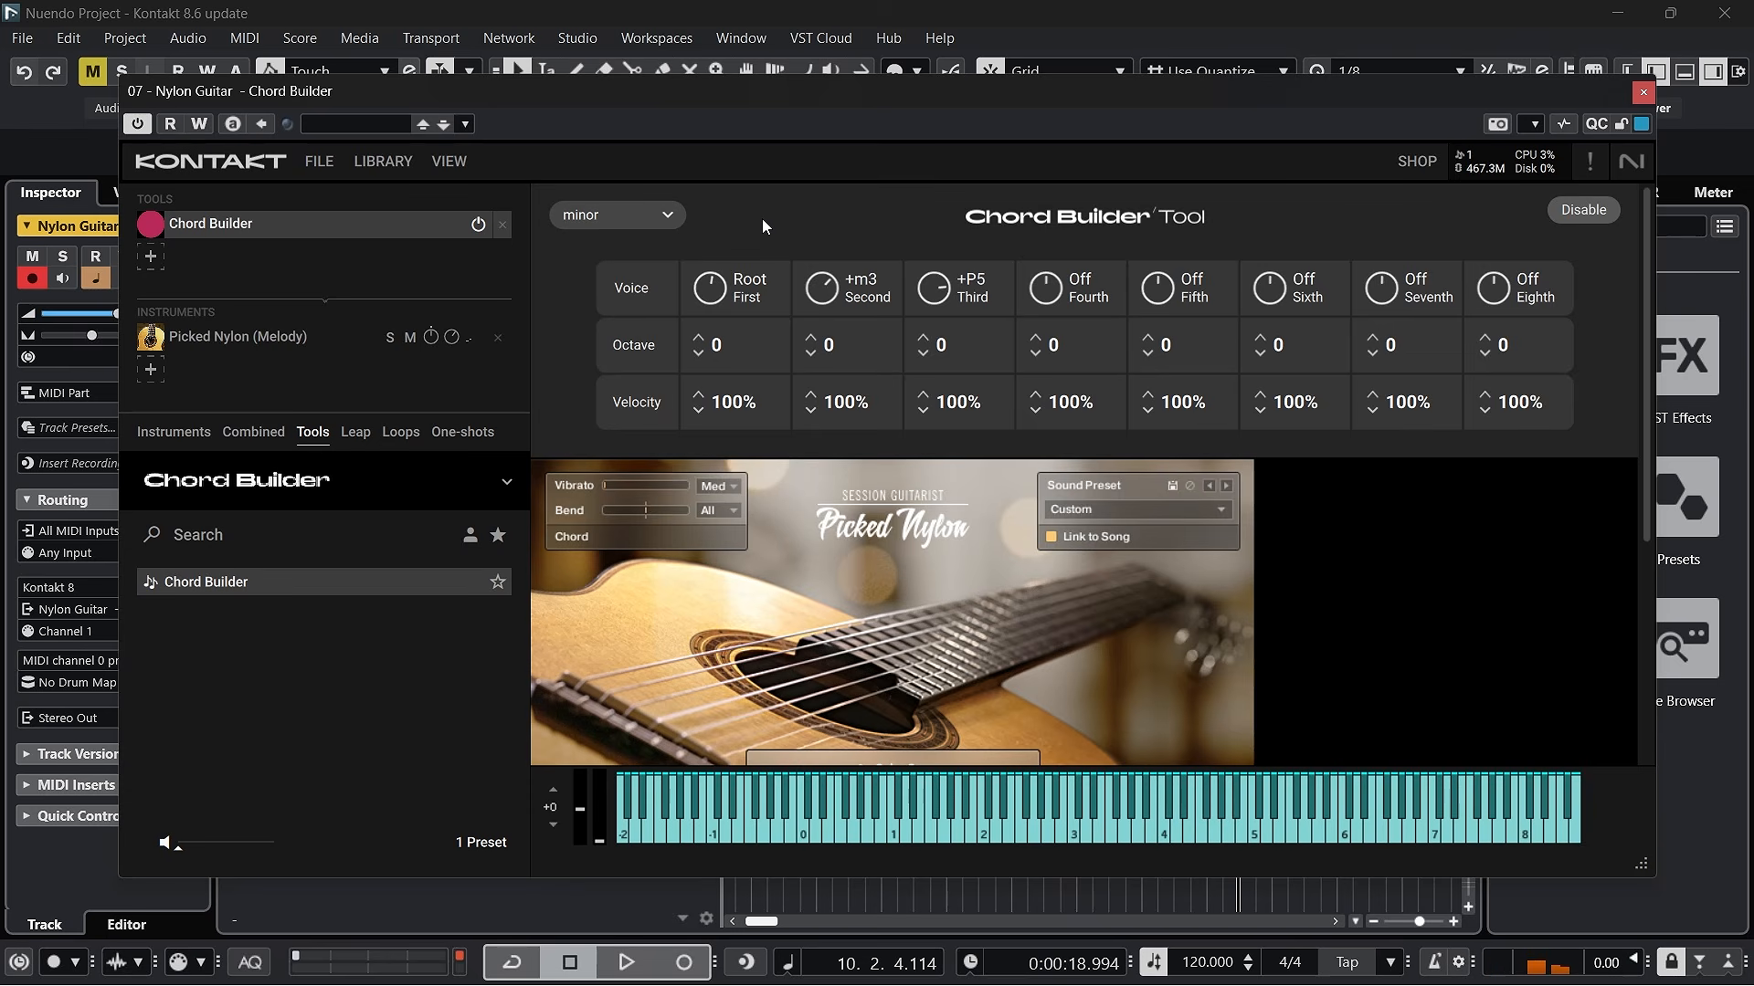
left_click(666, 221)
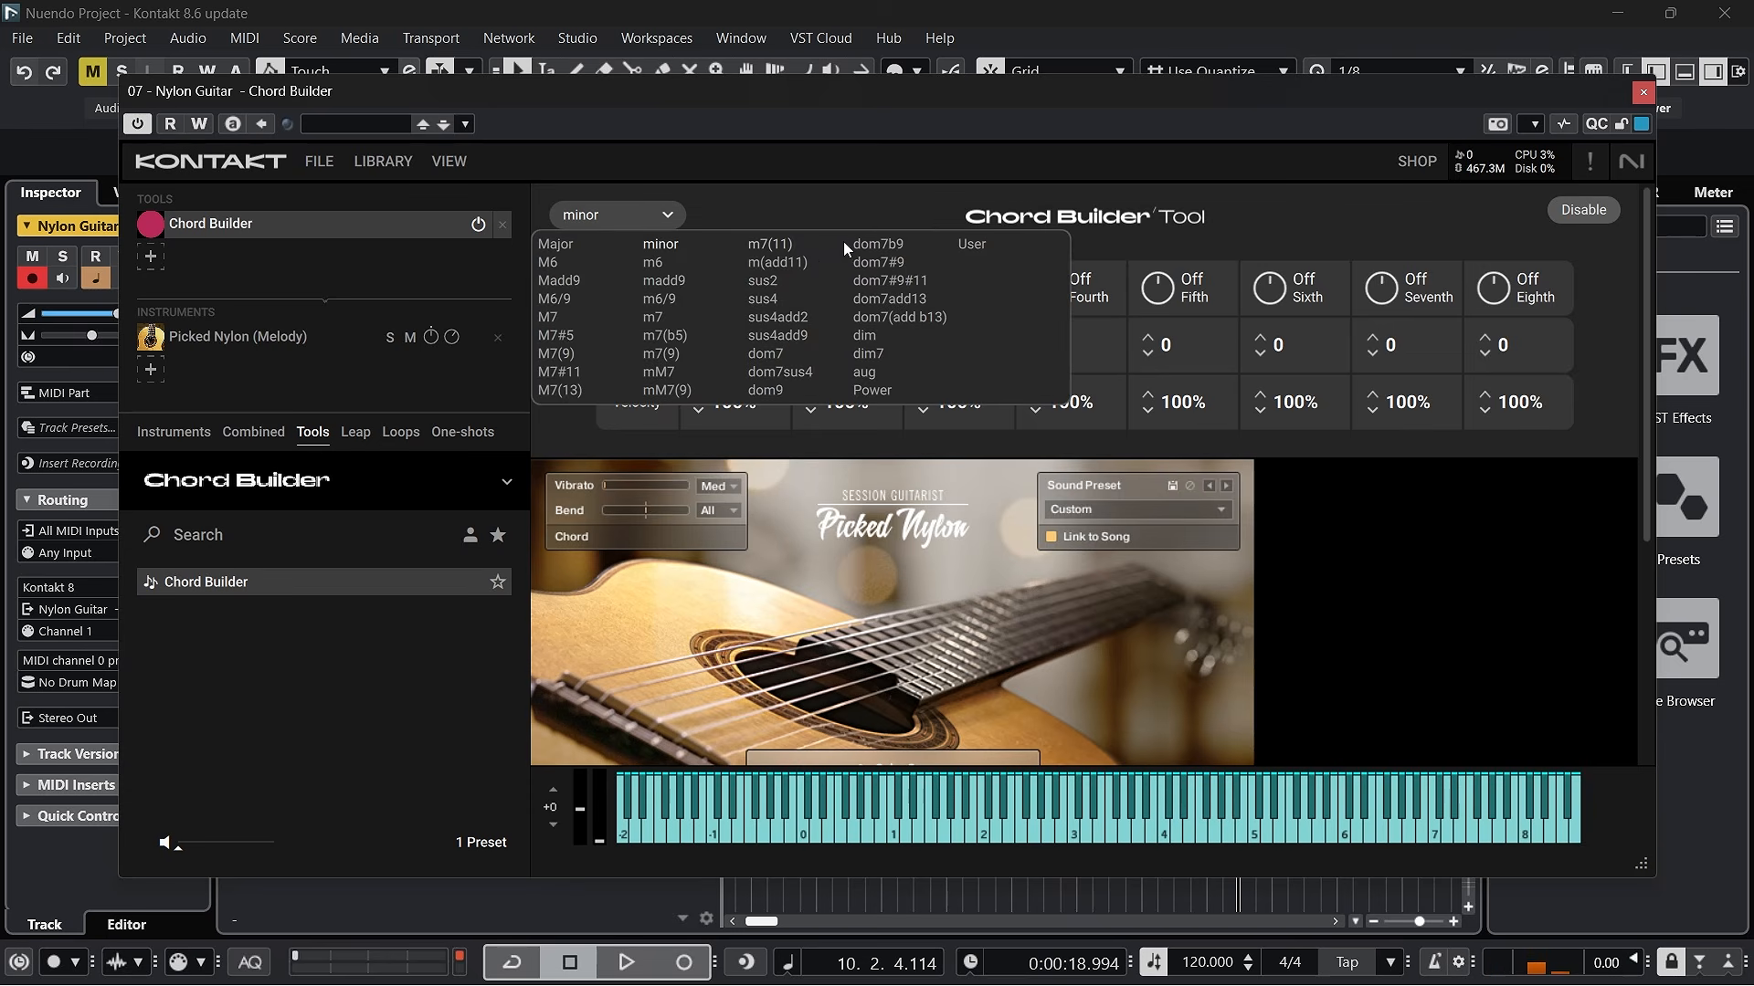
left_click(764, 281)
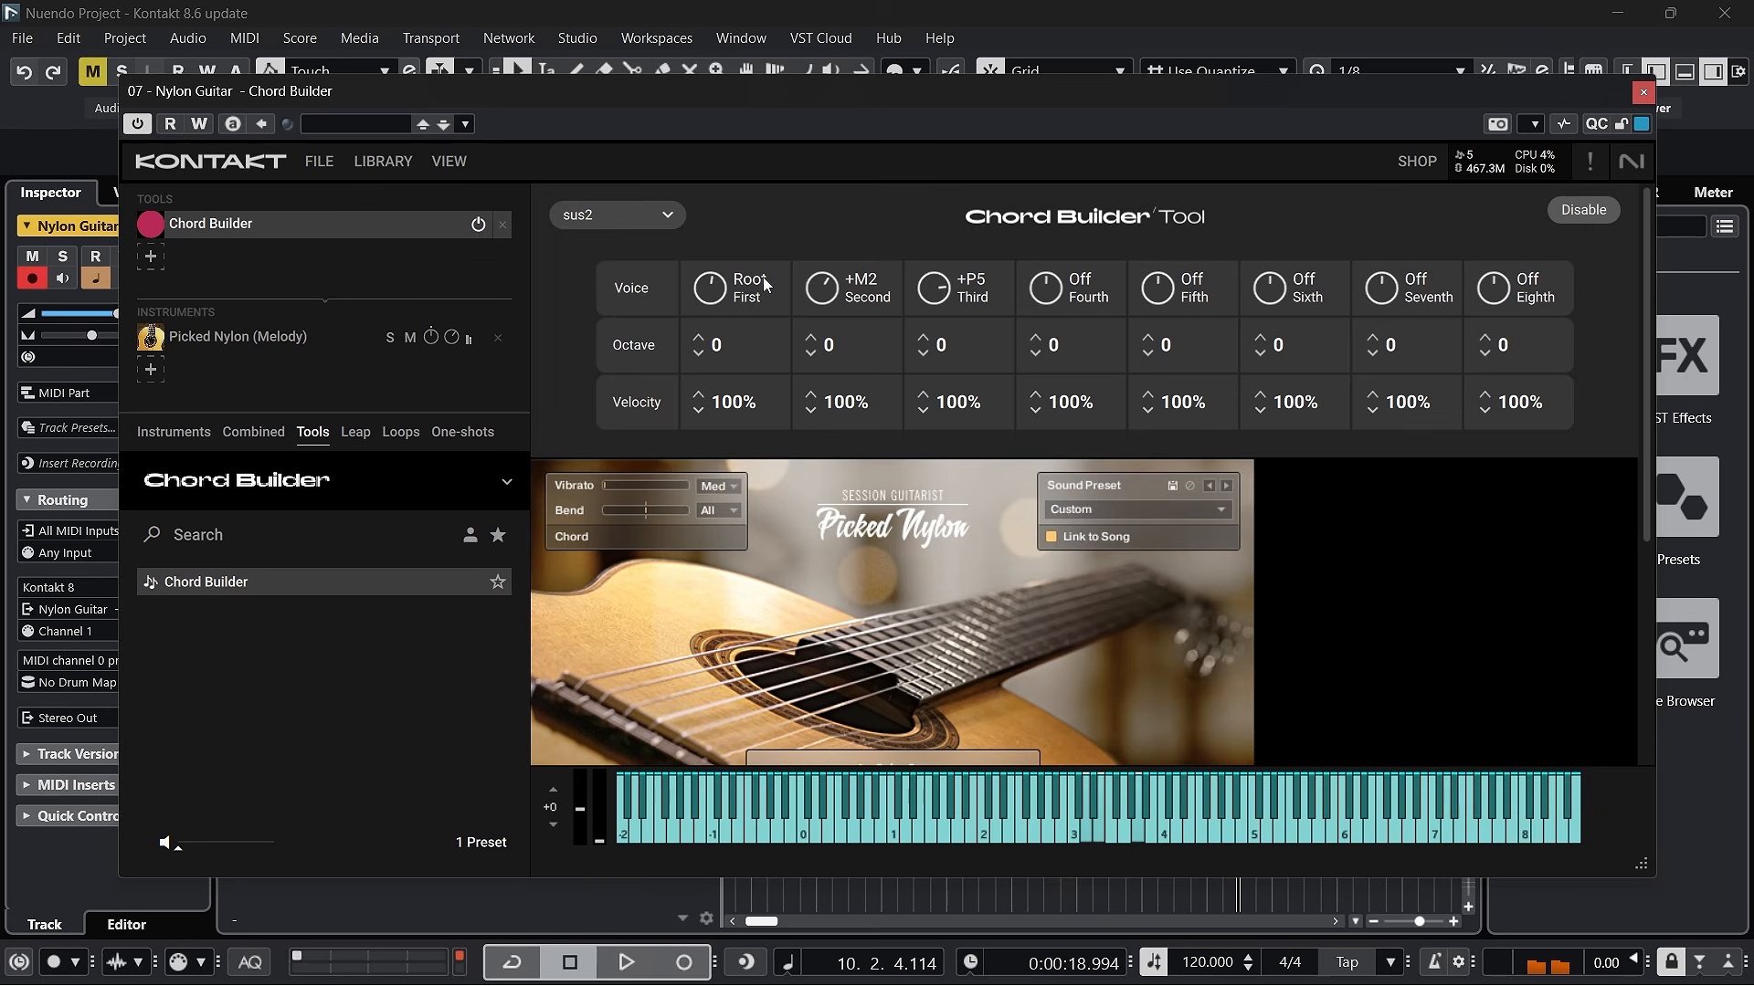
left_click(644, 223)
left_click(759, 297)
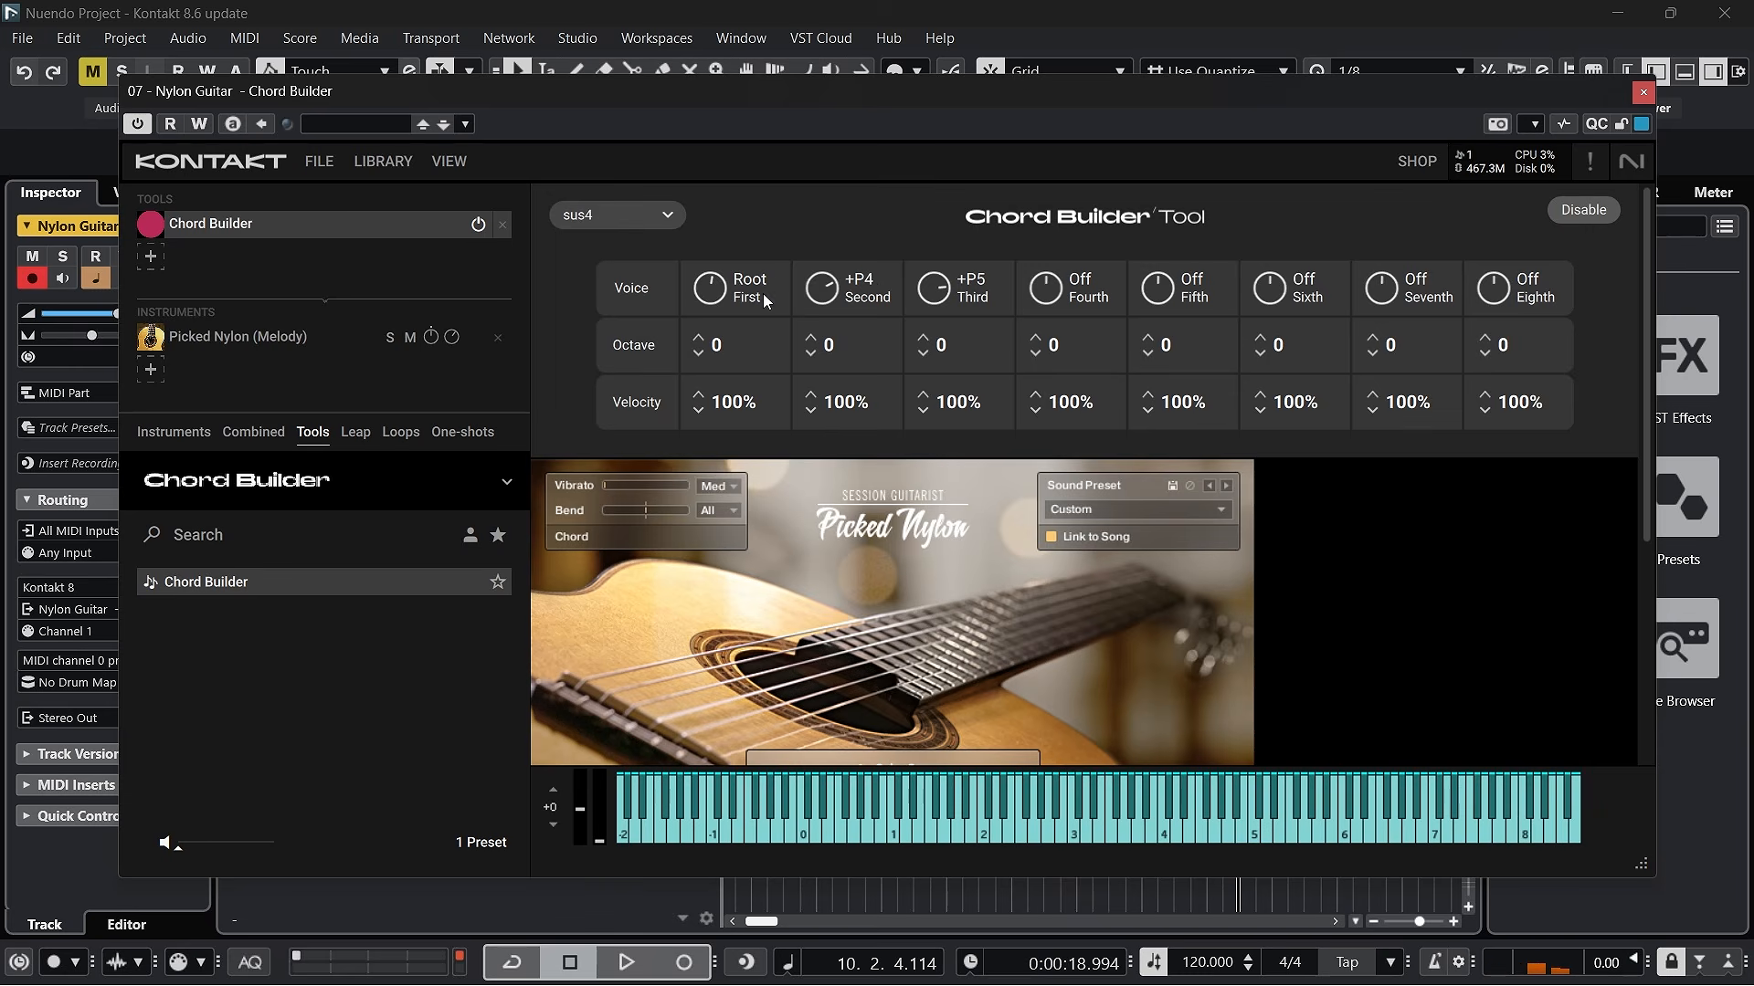
Audition the Chord Builder's m7, mM7 and dim7 chord types on the Picked Nylon guitar
left_click(601, 216)
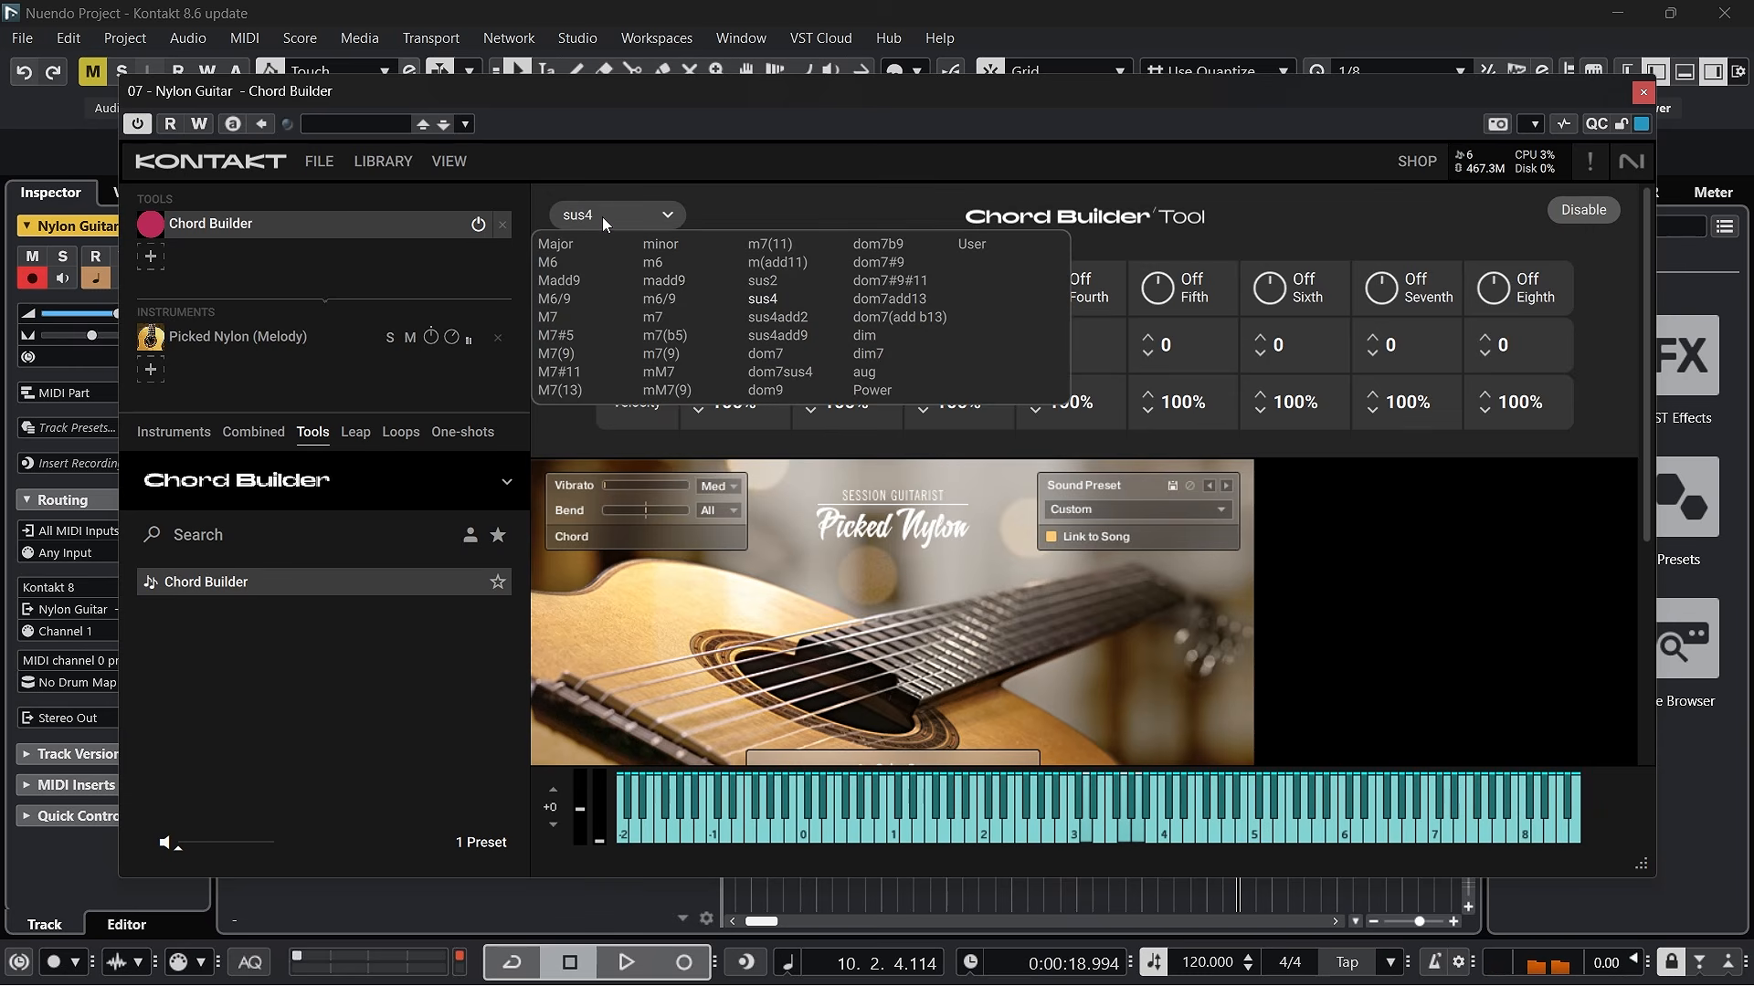
left_click(687, 315)
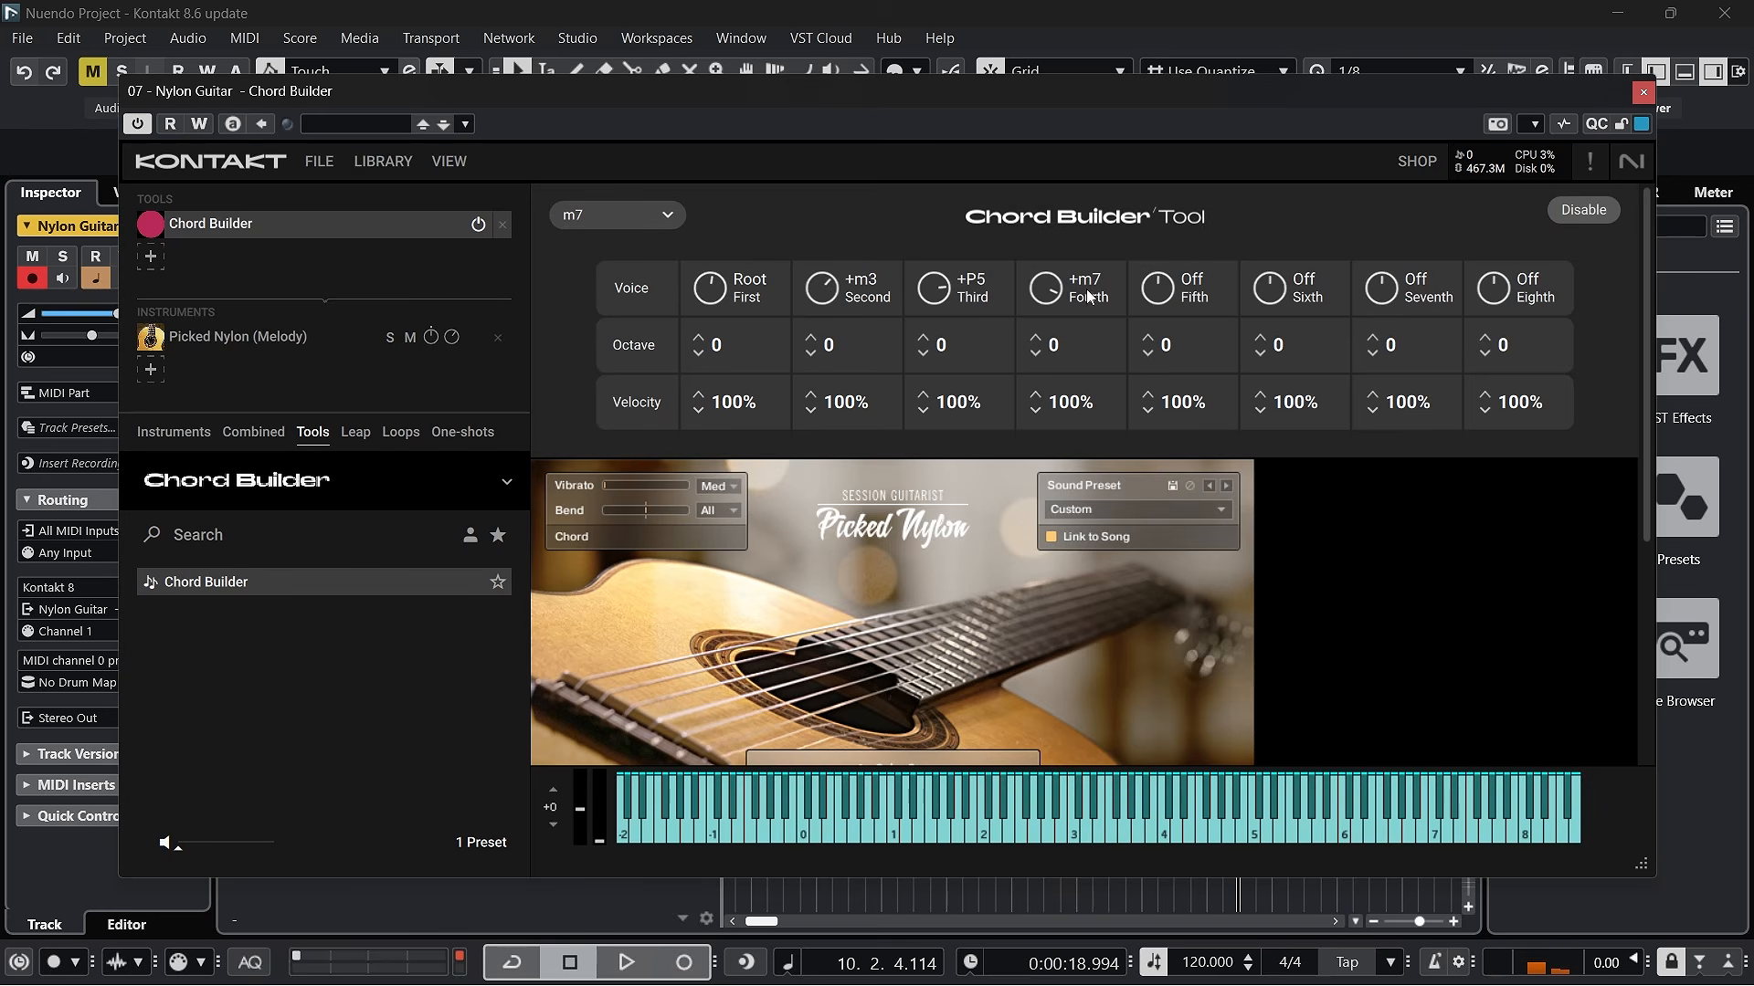
left_click(617, 214)
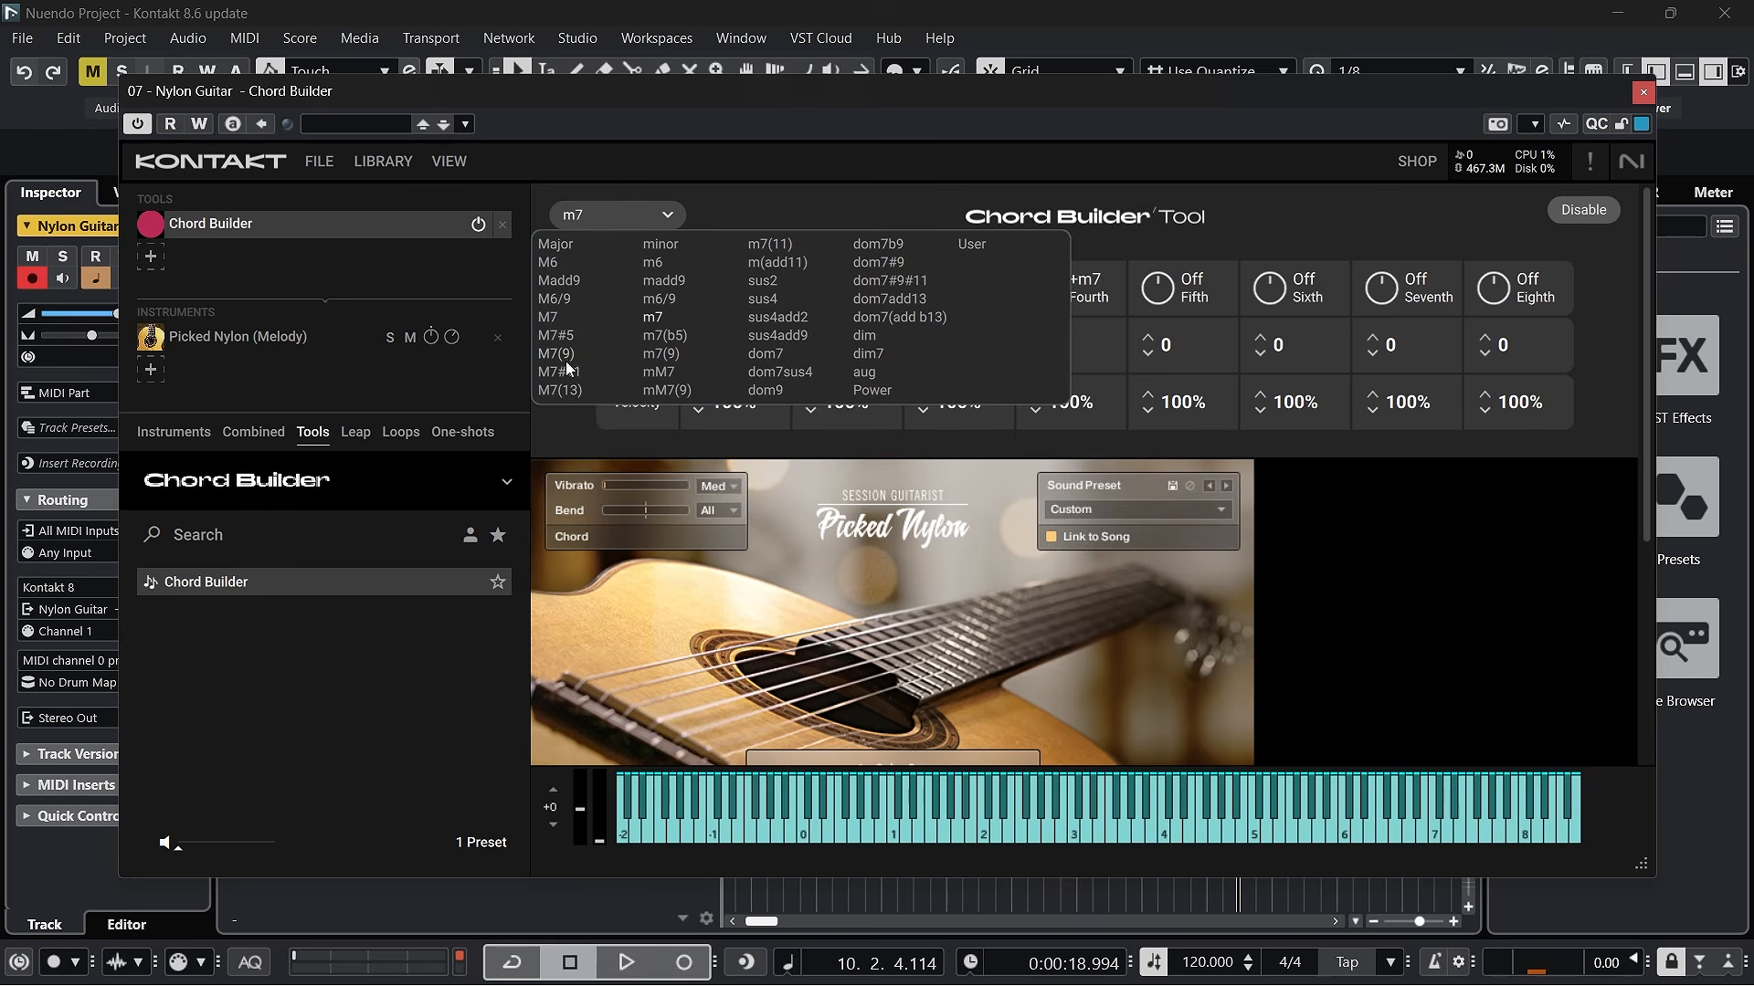
left_click(658, 370)
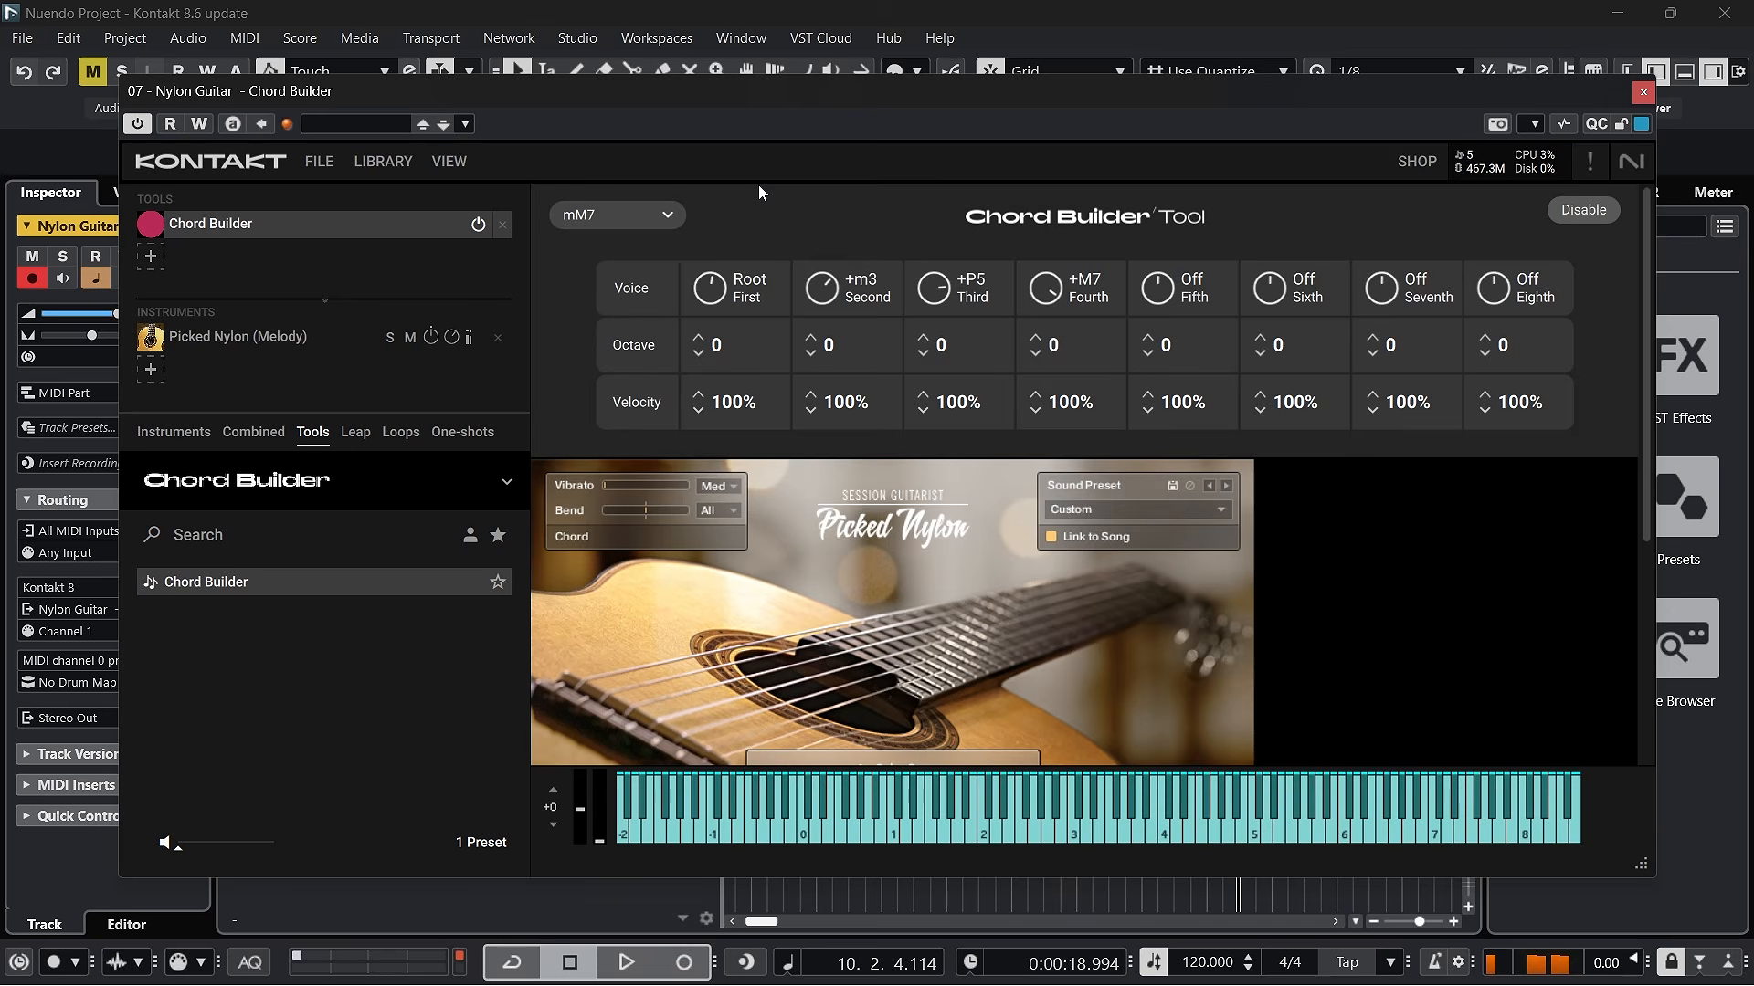
left_click(669, 213)
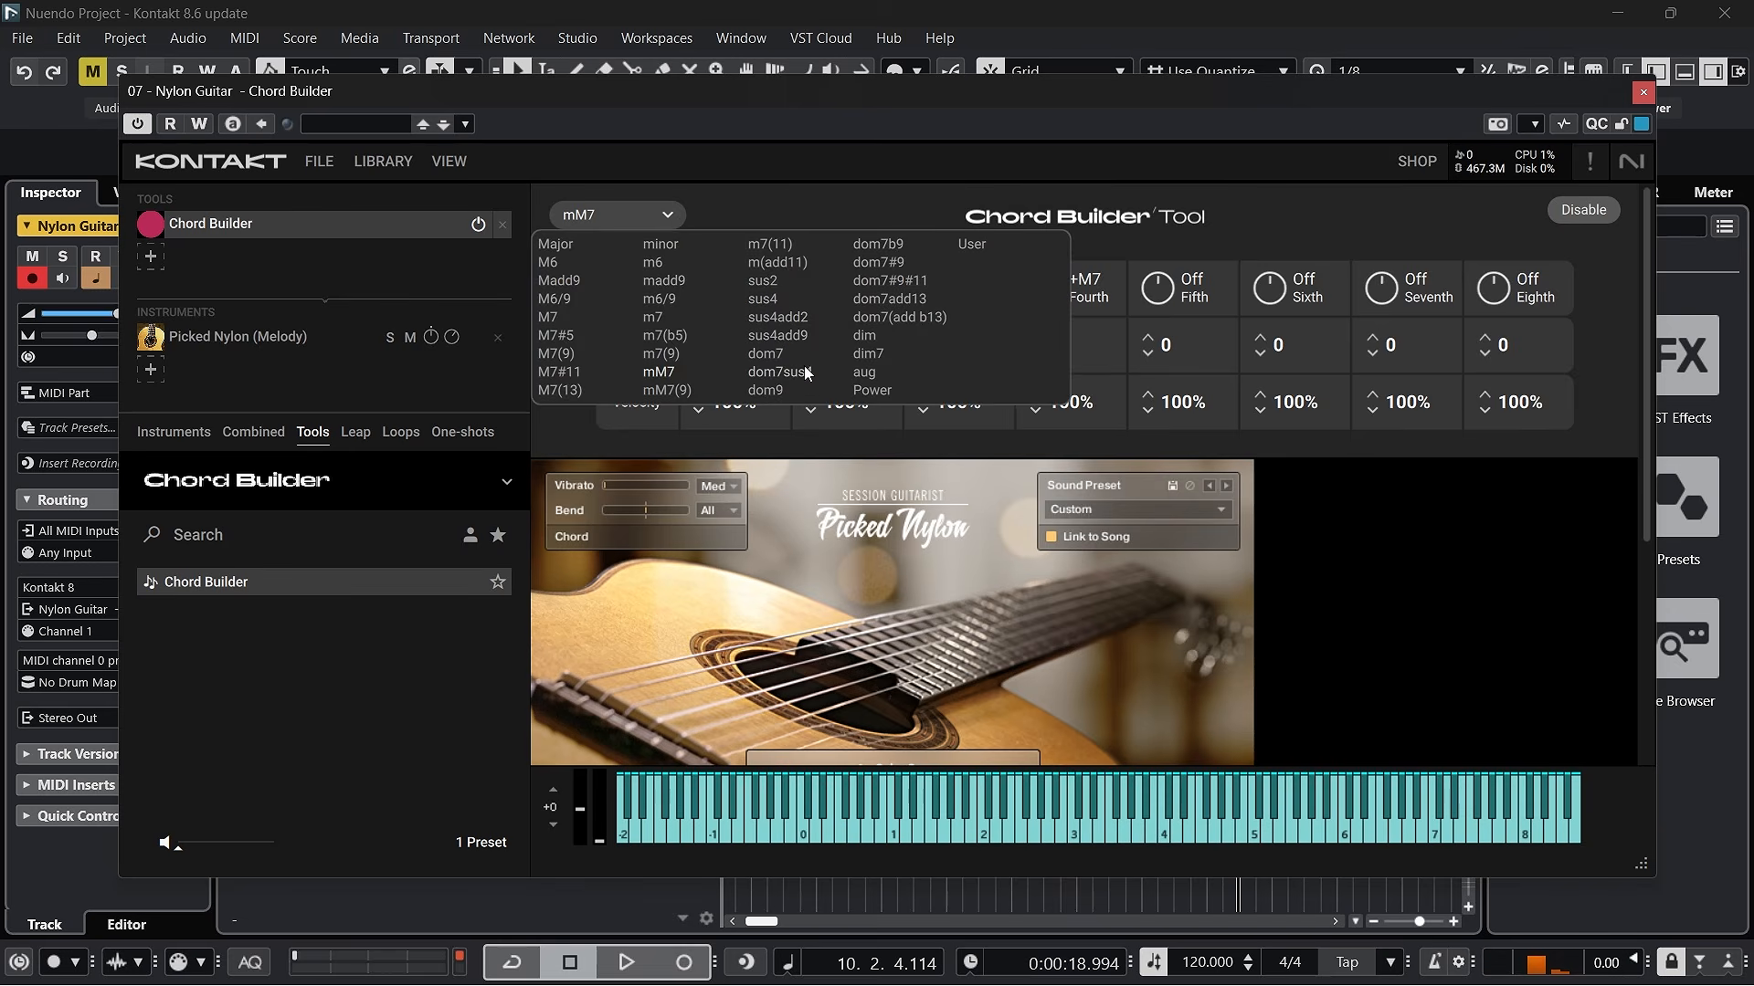
left_click(866, 354)
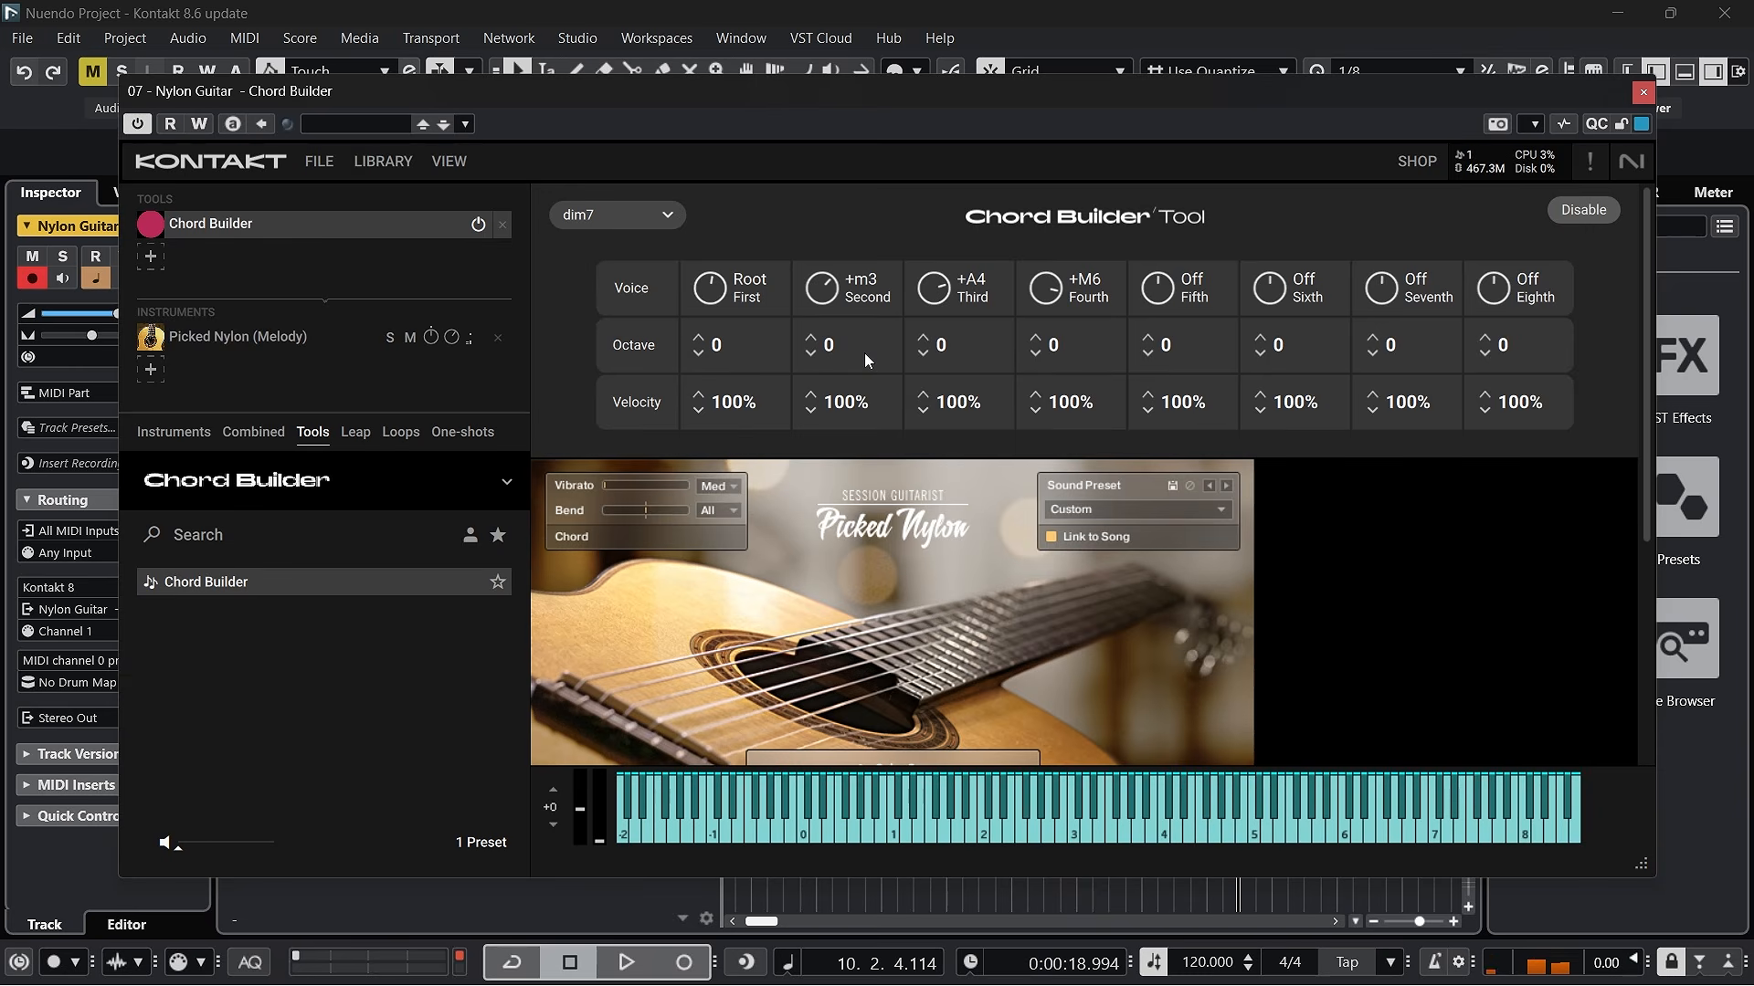
Choose the Power chord type and raise the first and second voices to octave +2
left_click(632, 218)
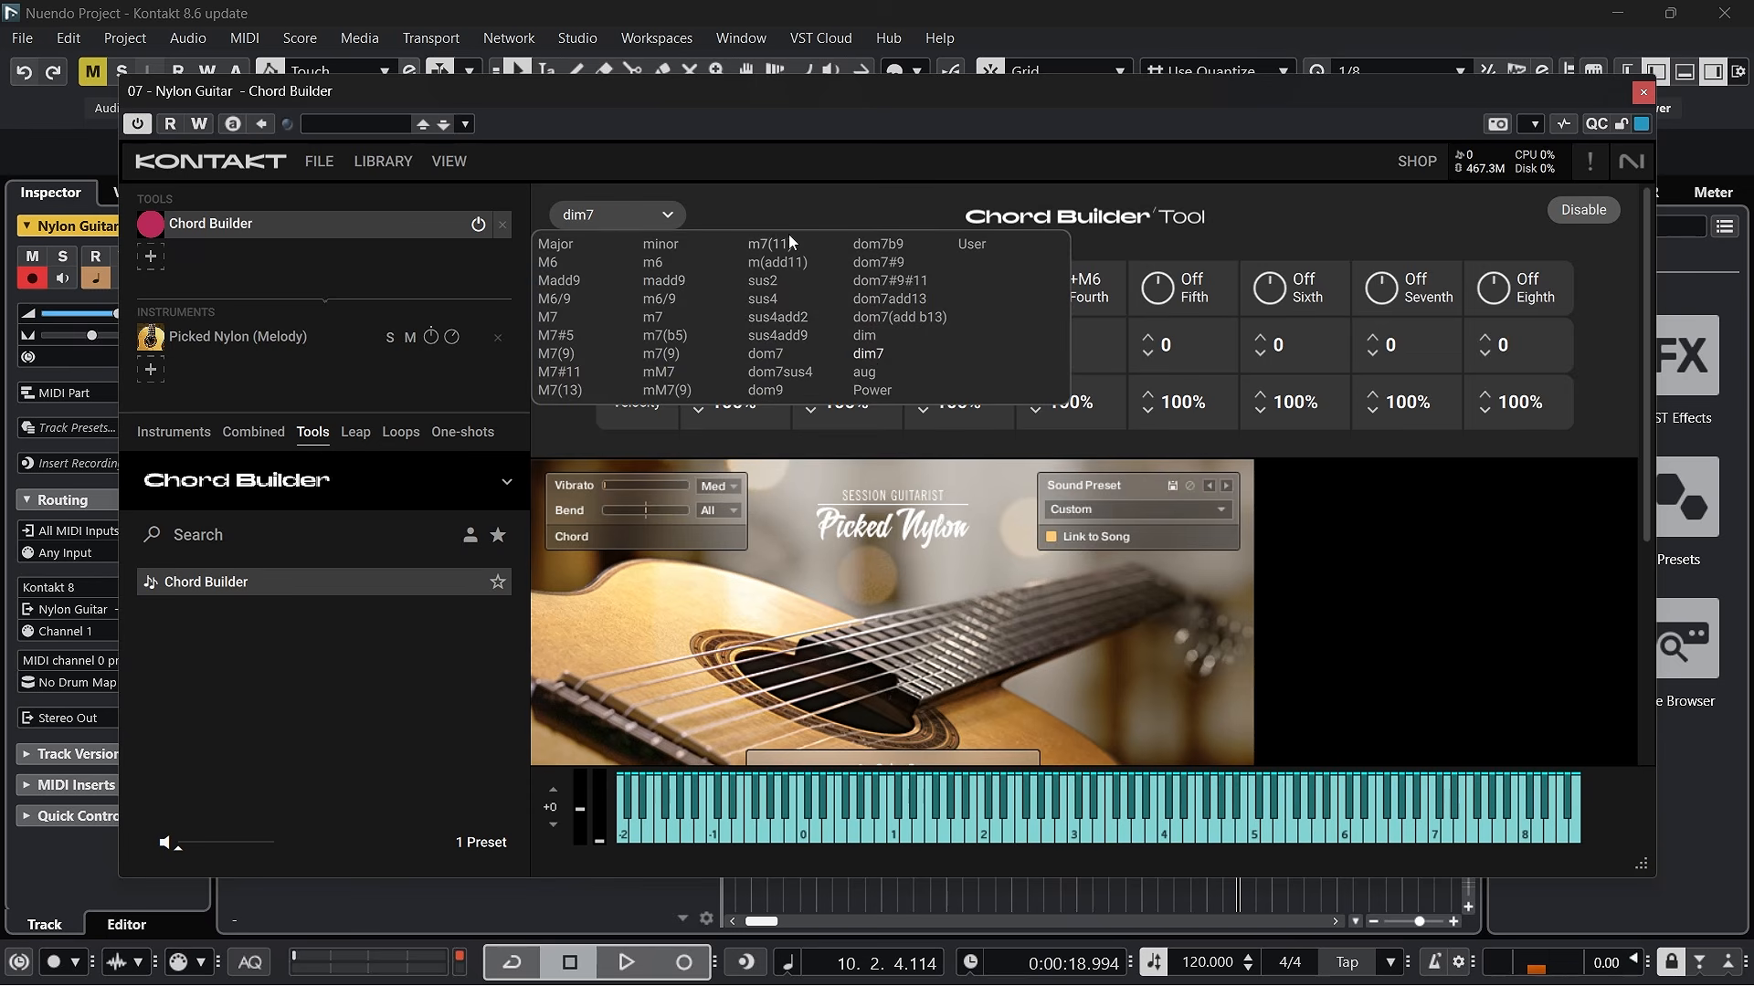
left_click(850, 391)
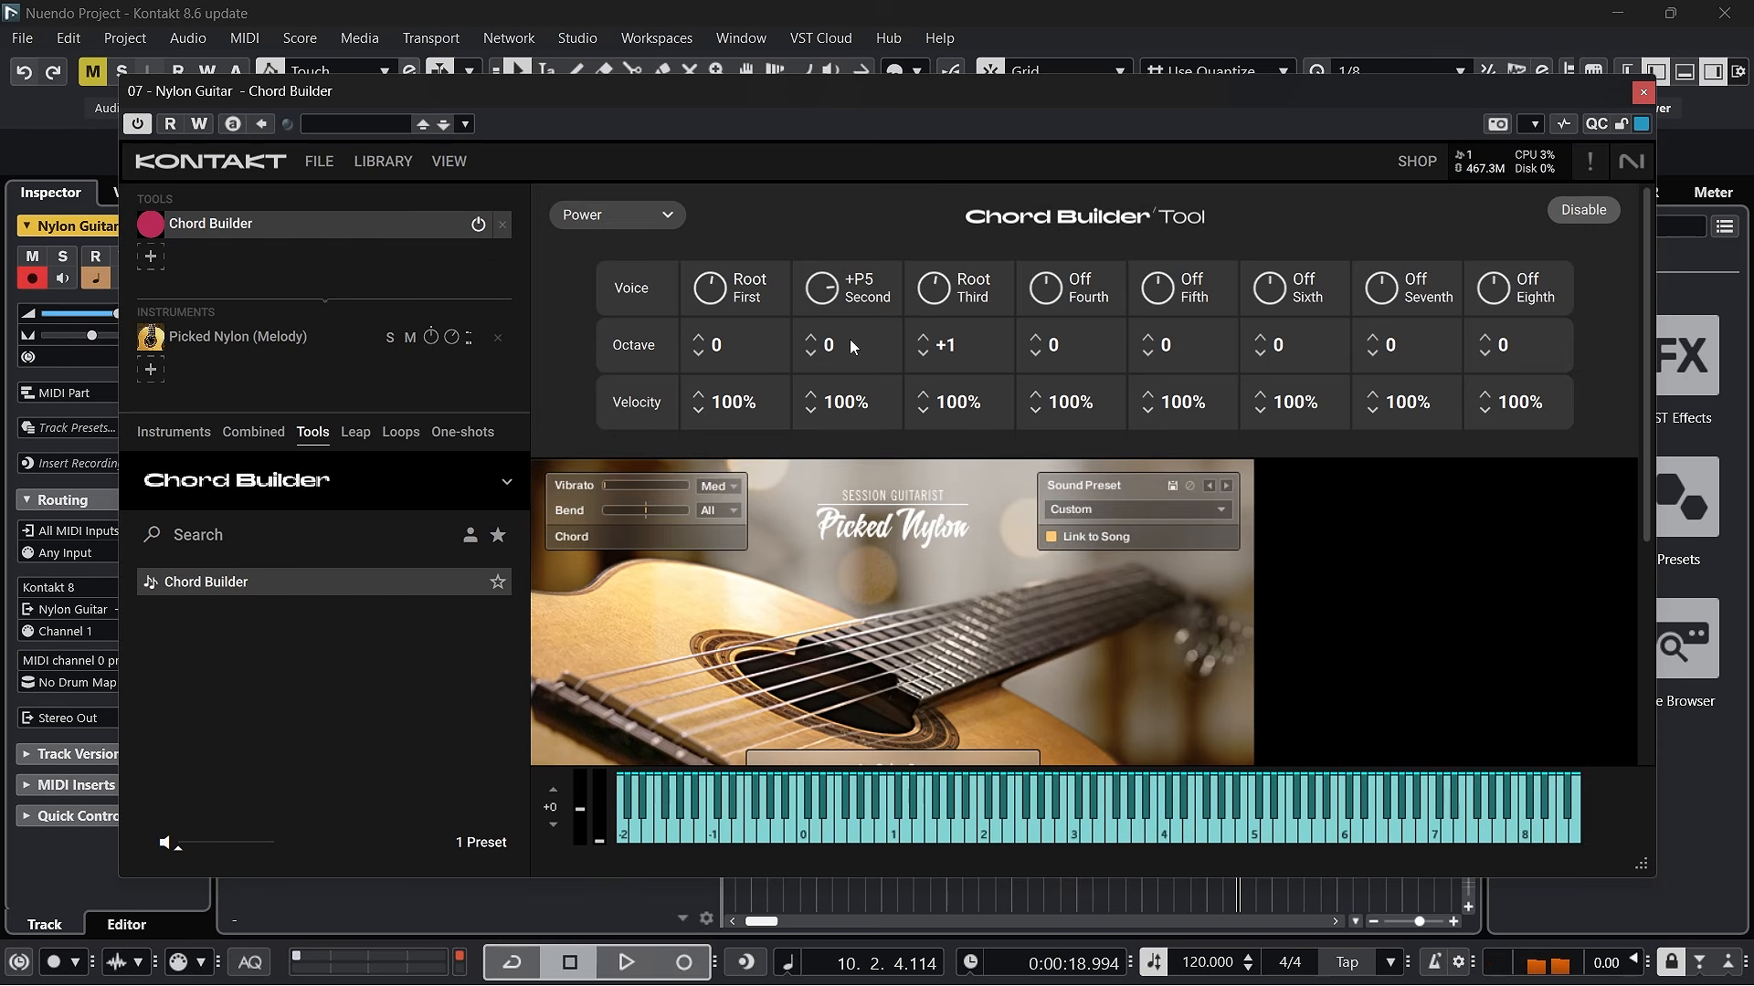
left_click(699, 339)
left_click(698, 339)
left_click(809, 339)
left_click(810, 339)
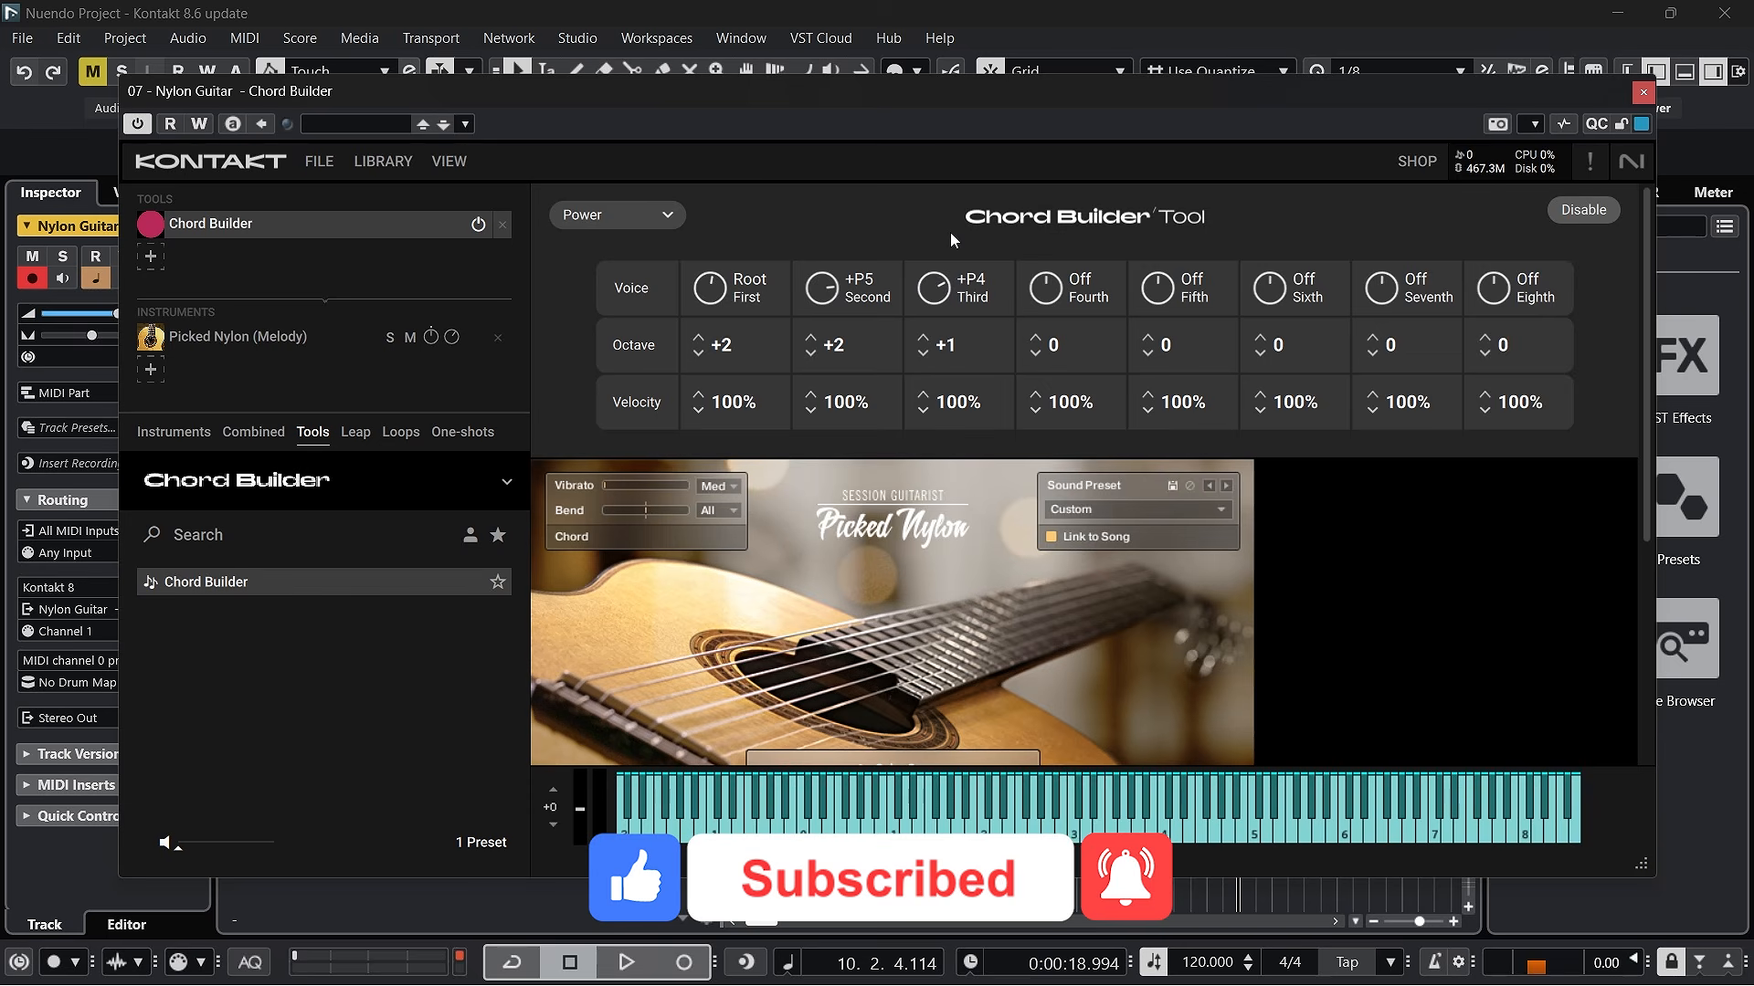
Adjust the voice velocities in the Chord Builder and look through the available chord types
mouse_move(950, 232)
left_mouse_down()
mouse_move(973, 174)
mouse_move(919, 254)
mouse_move(949, 211)
left_mouse_up()
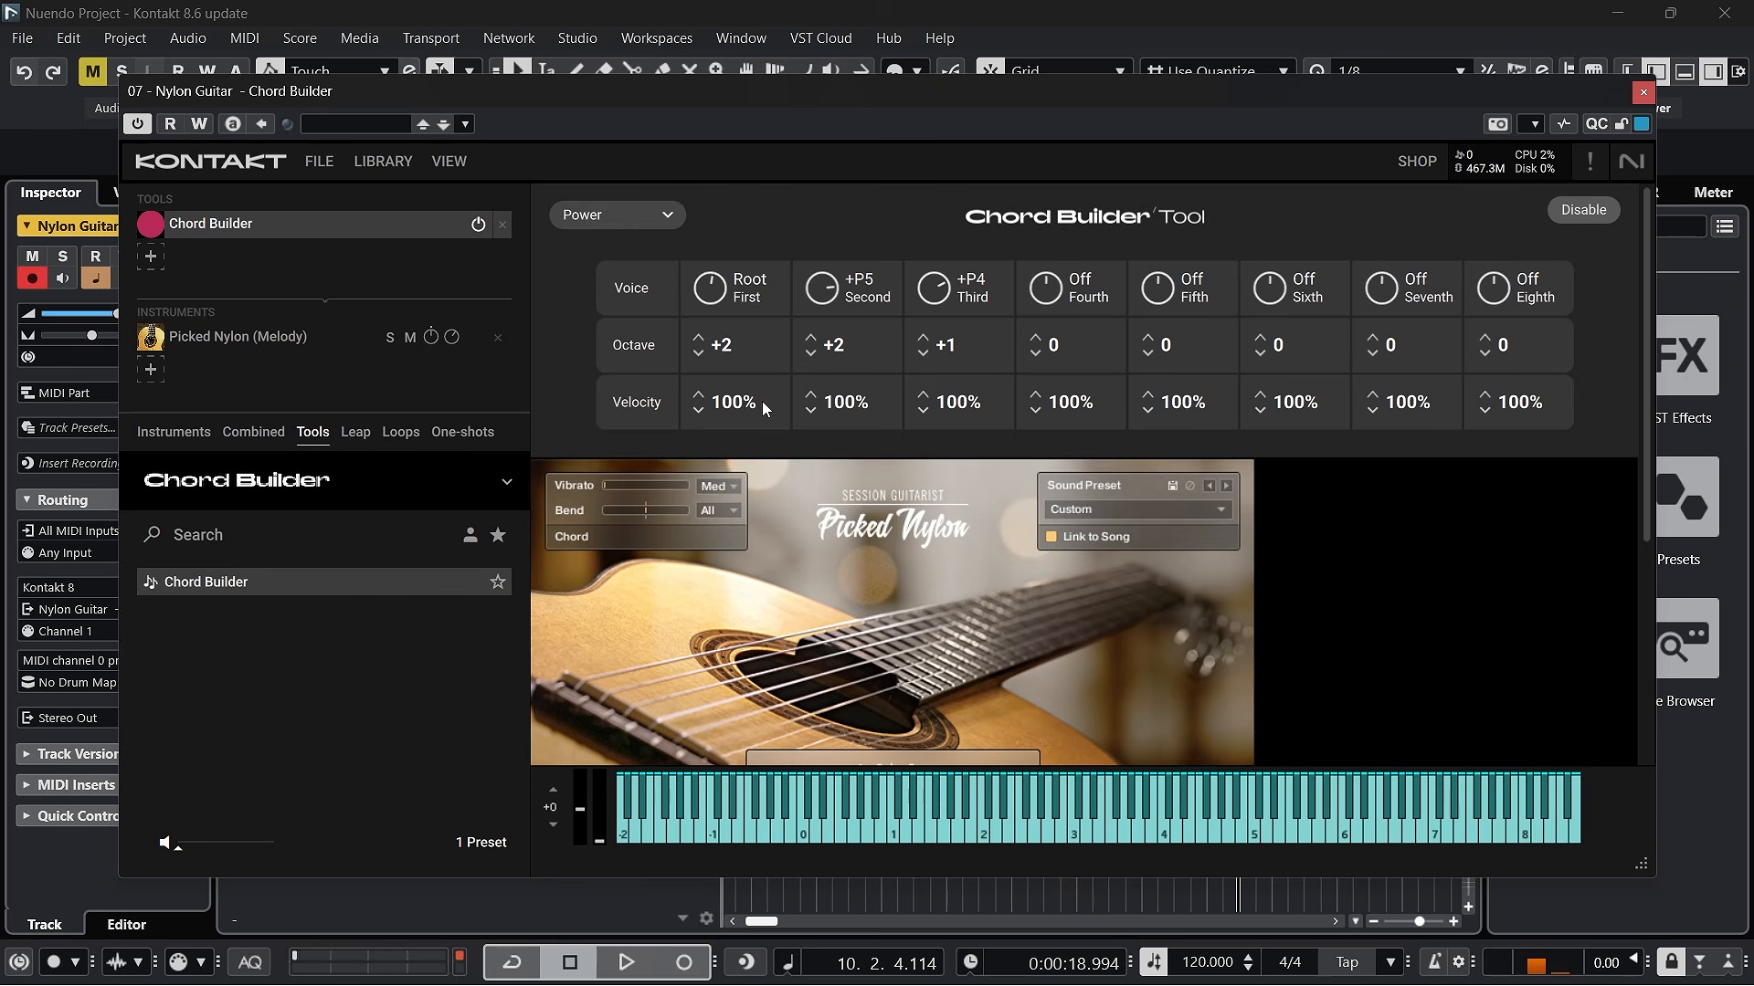
left_click_drag(852, 411, 910, 422)
left_click(632, 219)
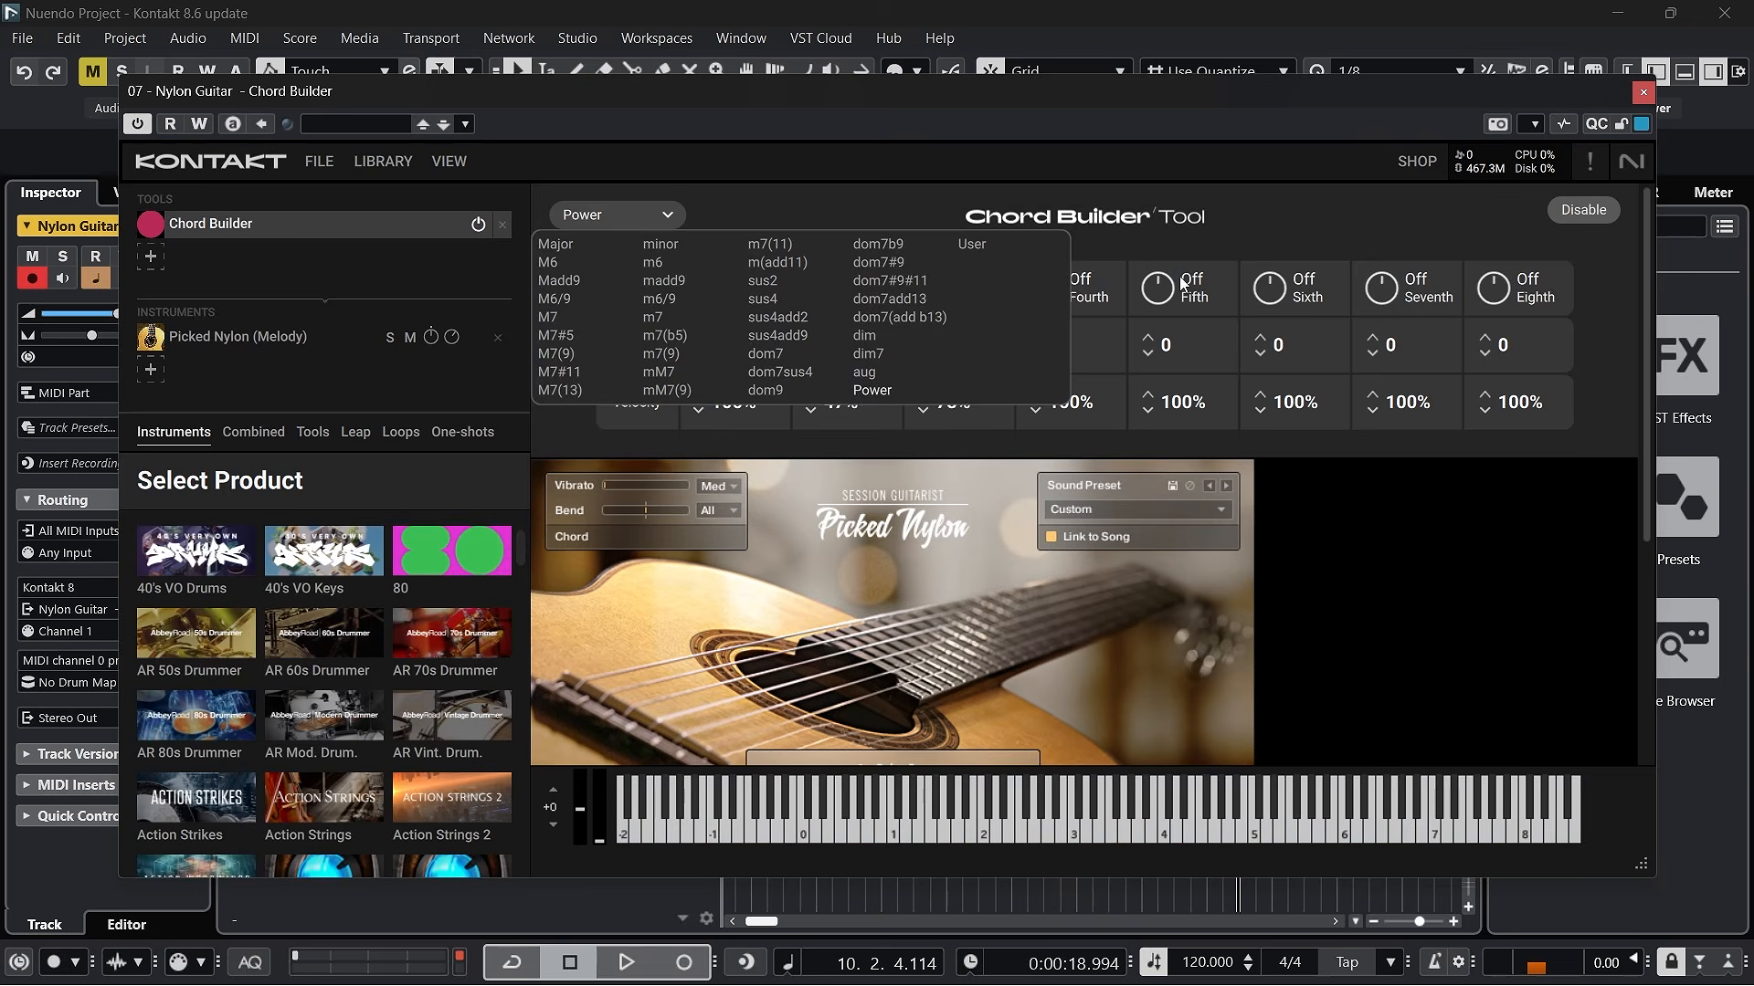
left_click(1203, 229)
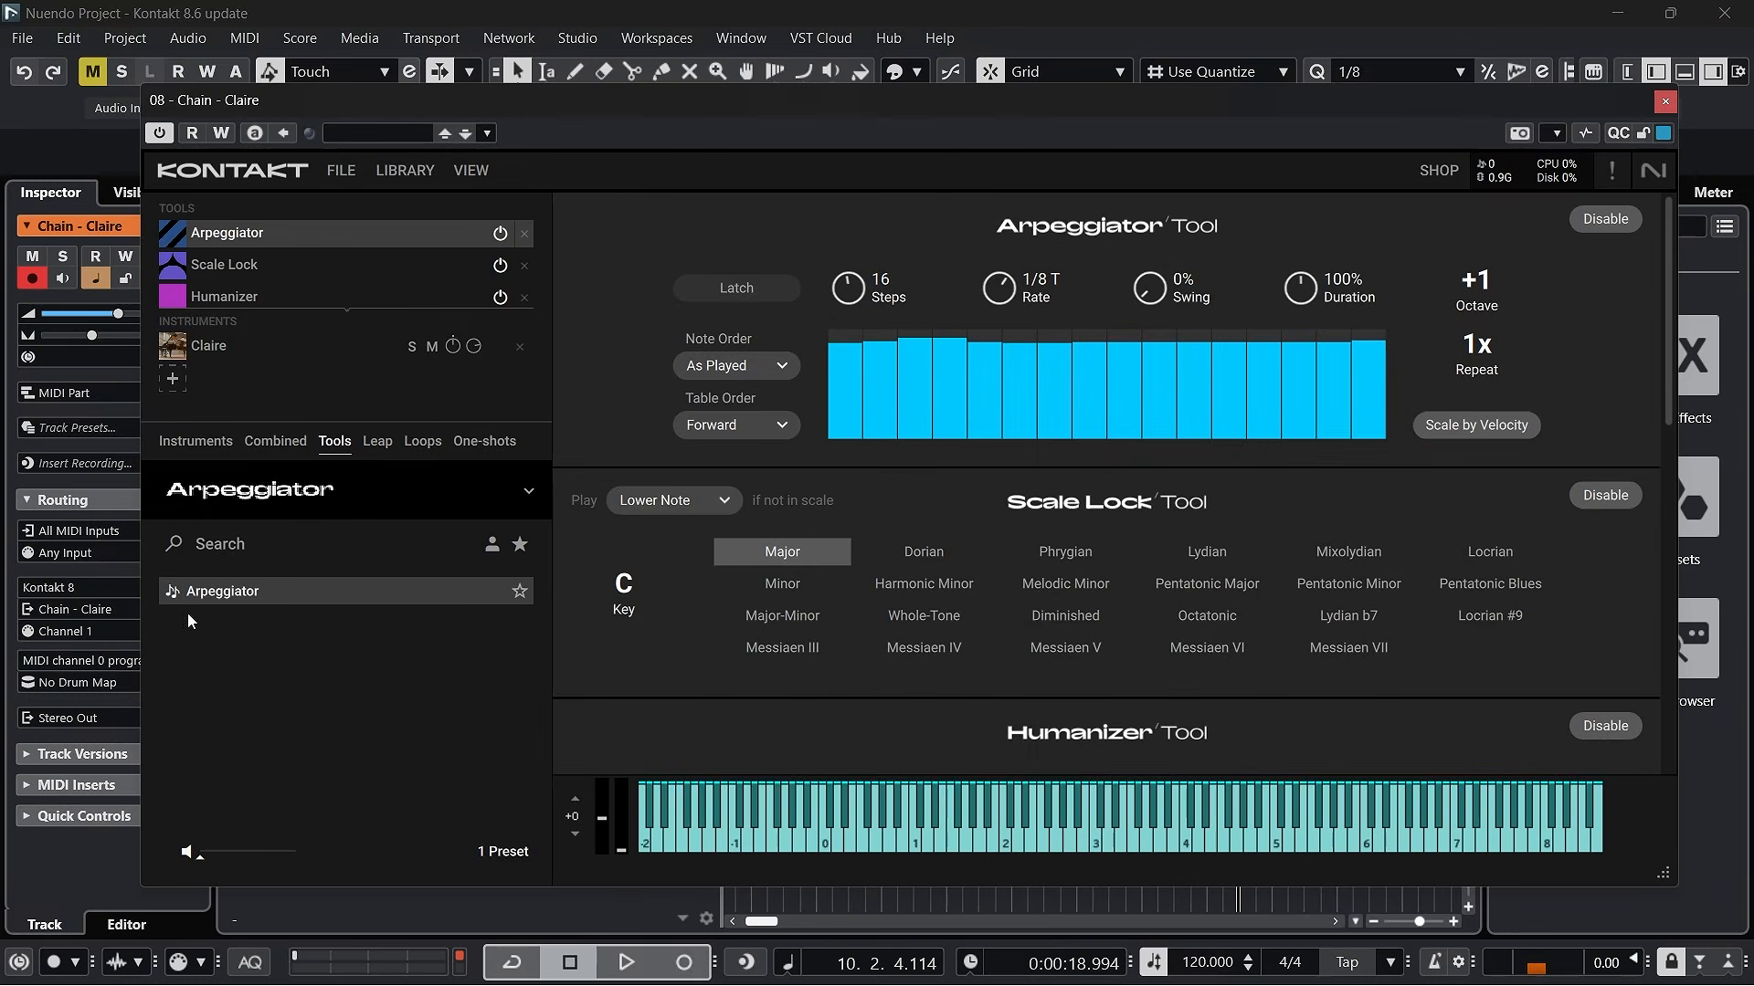
Review the Claire instrument and its chained Arpeggiator, Scale Lock and Humanizer tools
left_click(225, 343)
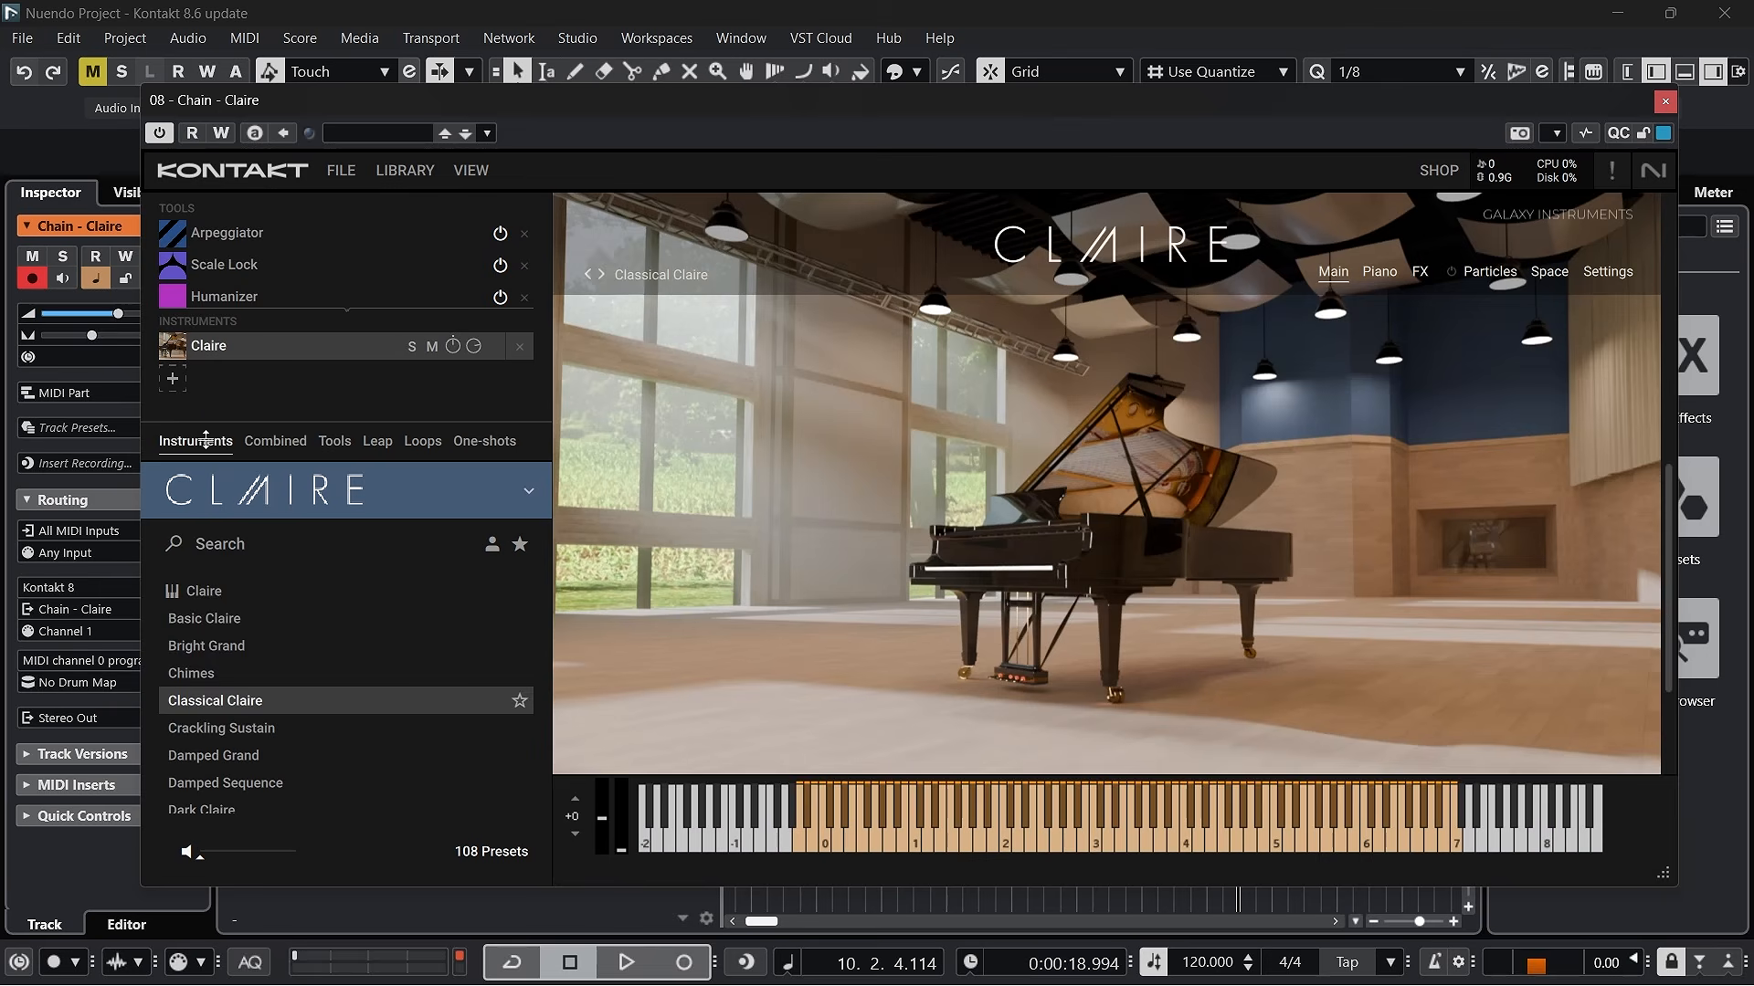
left_click(279, 230)
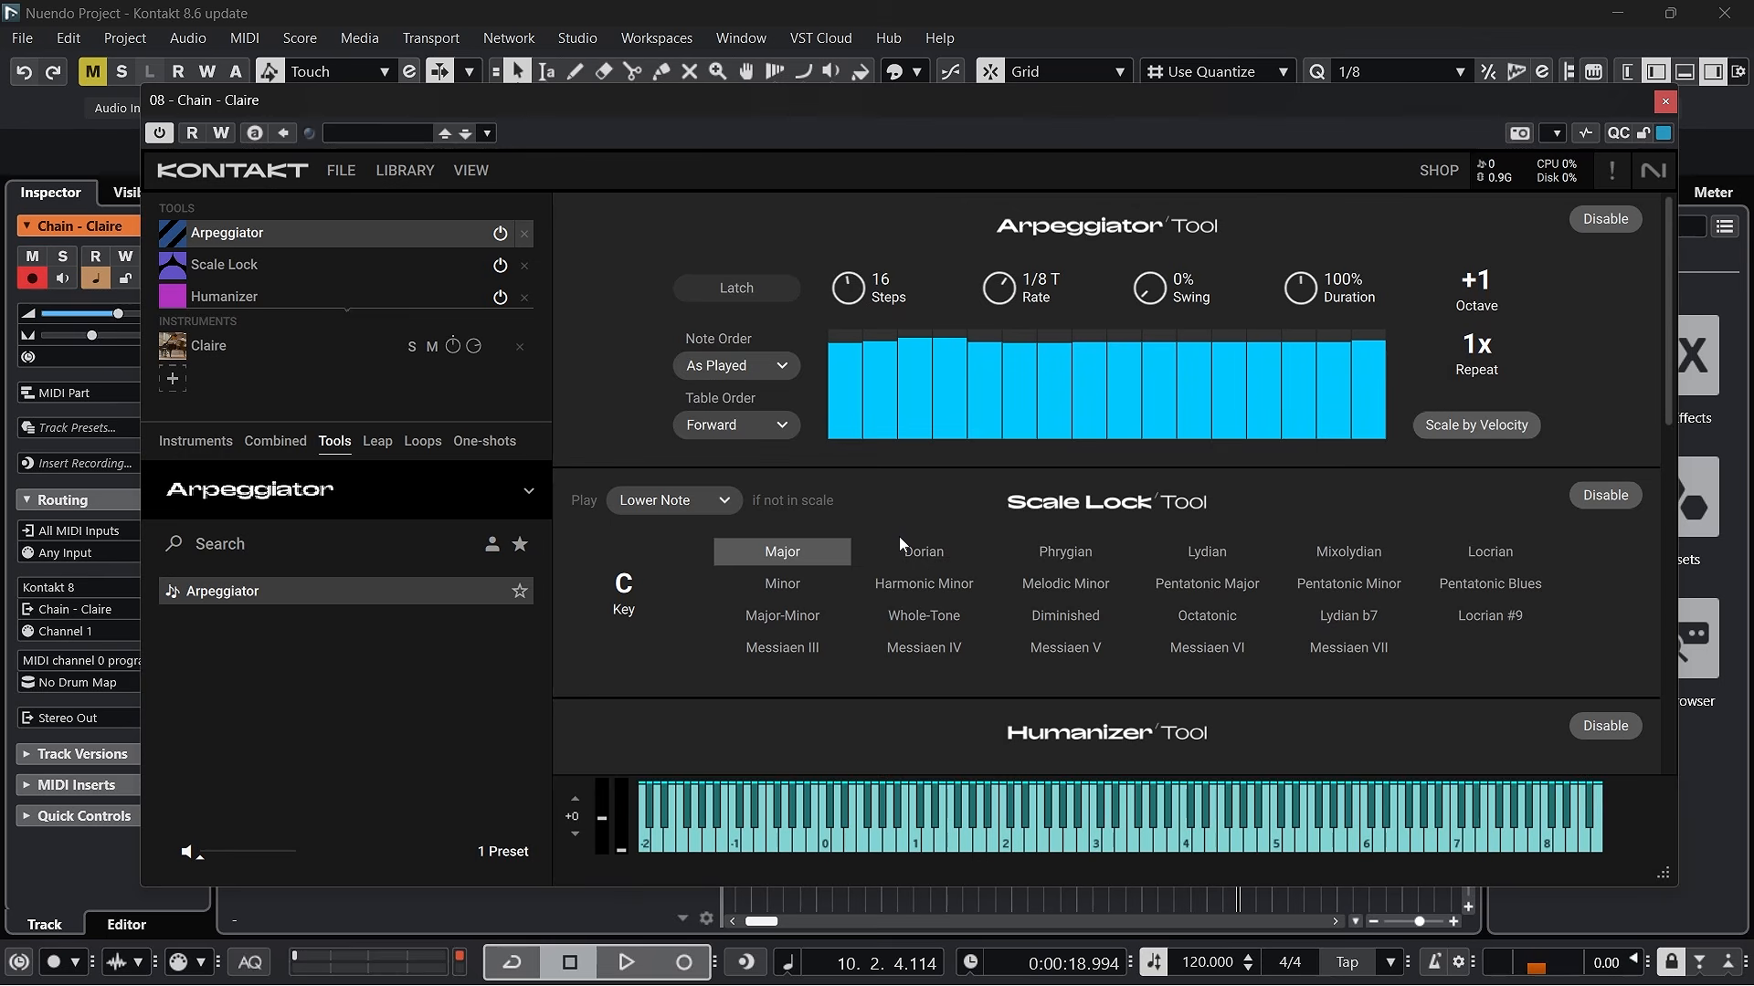
scroll(899, 535, "down", 3)
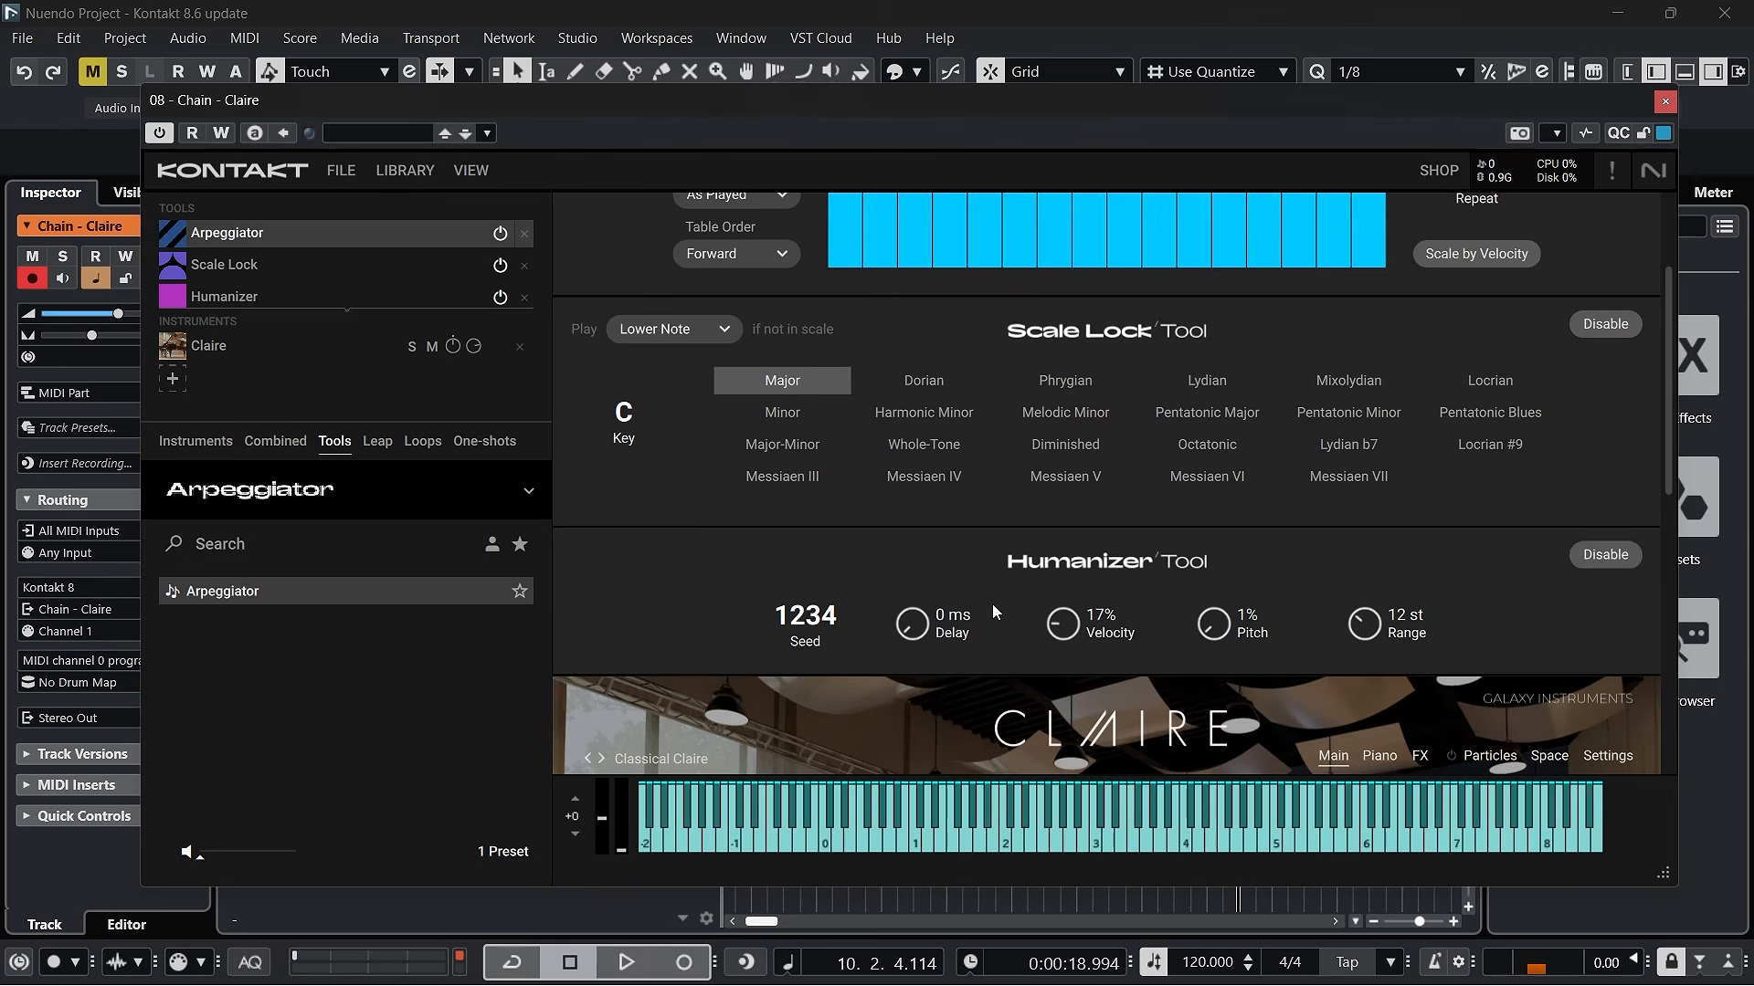
scroll(992, 610, "up", 1)
scroll(939, 605, "down", 1)
scroll(939, 604, "up", 4)
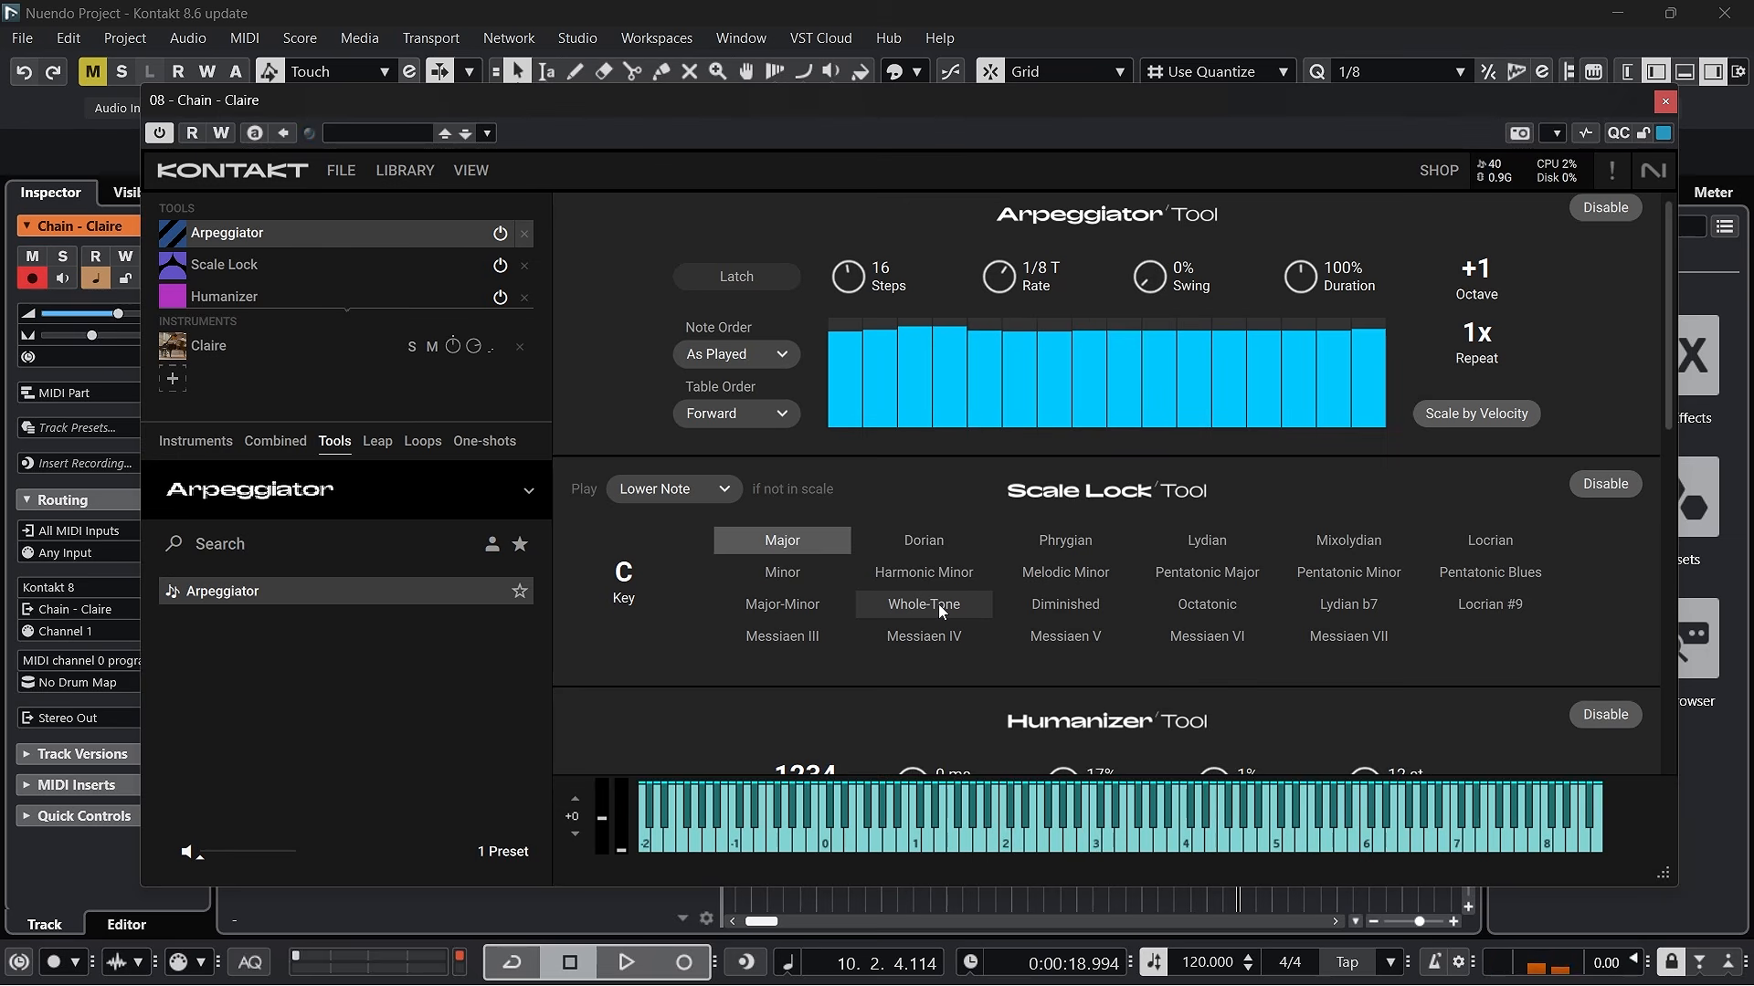
Set the Humanizer's Pitch to 0% in the Claire tool chain
scroll(1058, 579, "down", 1)
scroll(1049, 582, "down", 3)
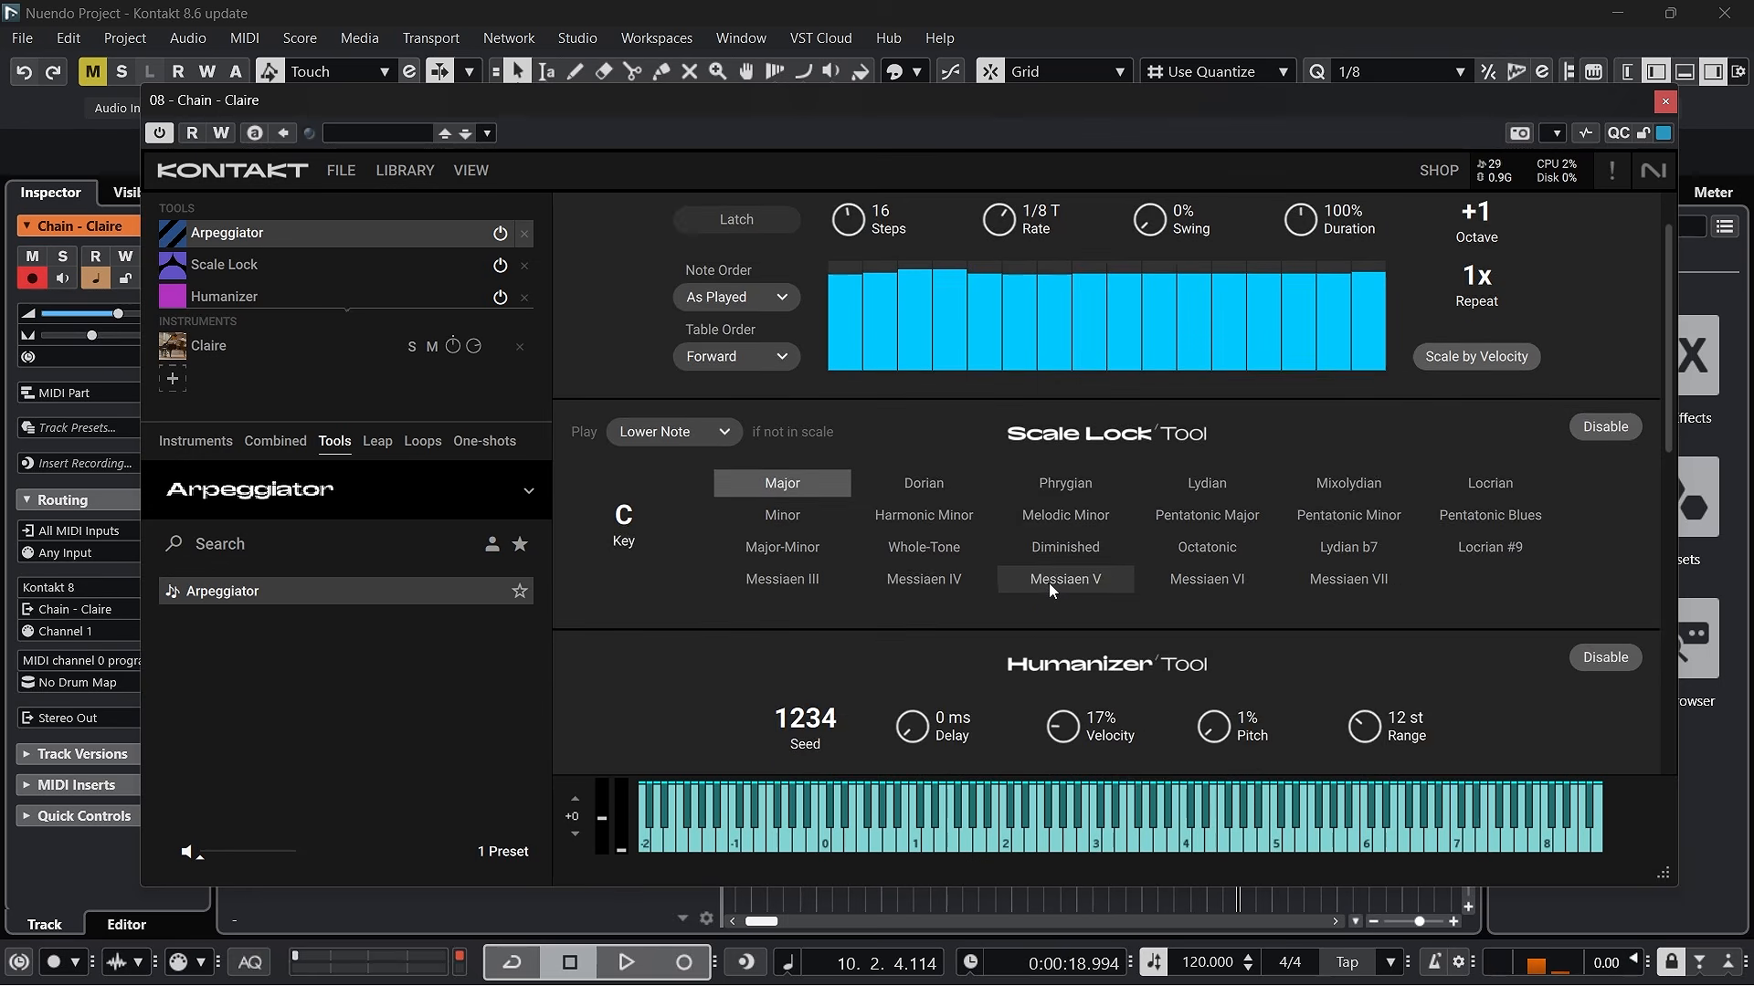
left_click_drag(1213, 700, 1239, 760)
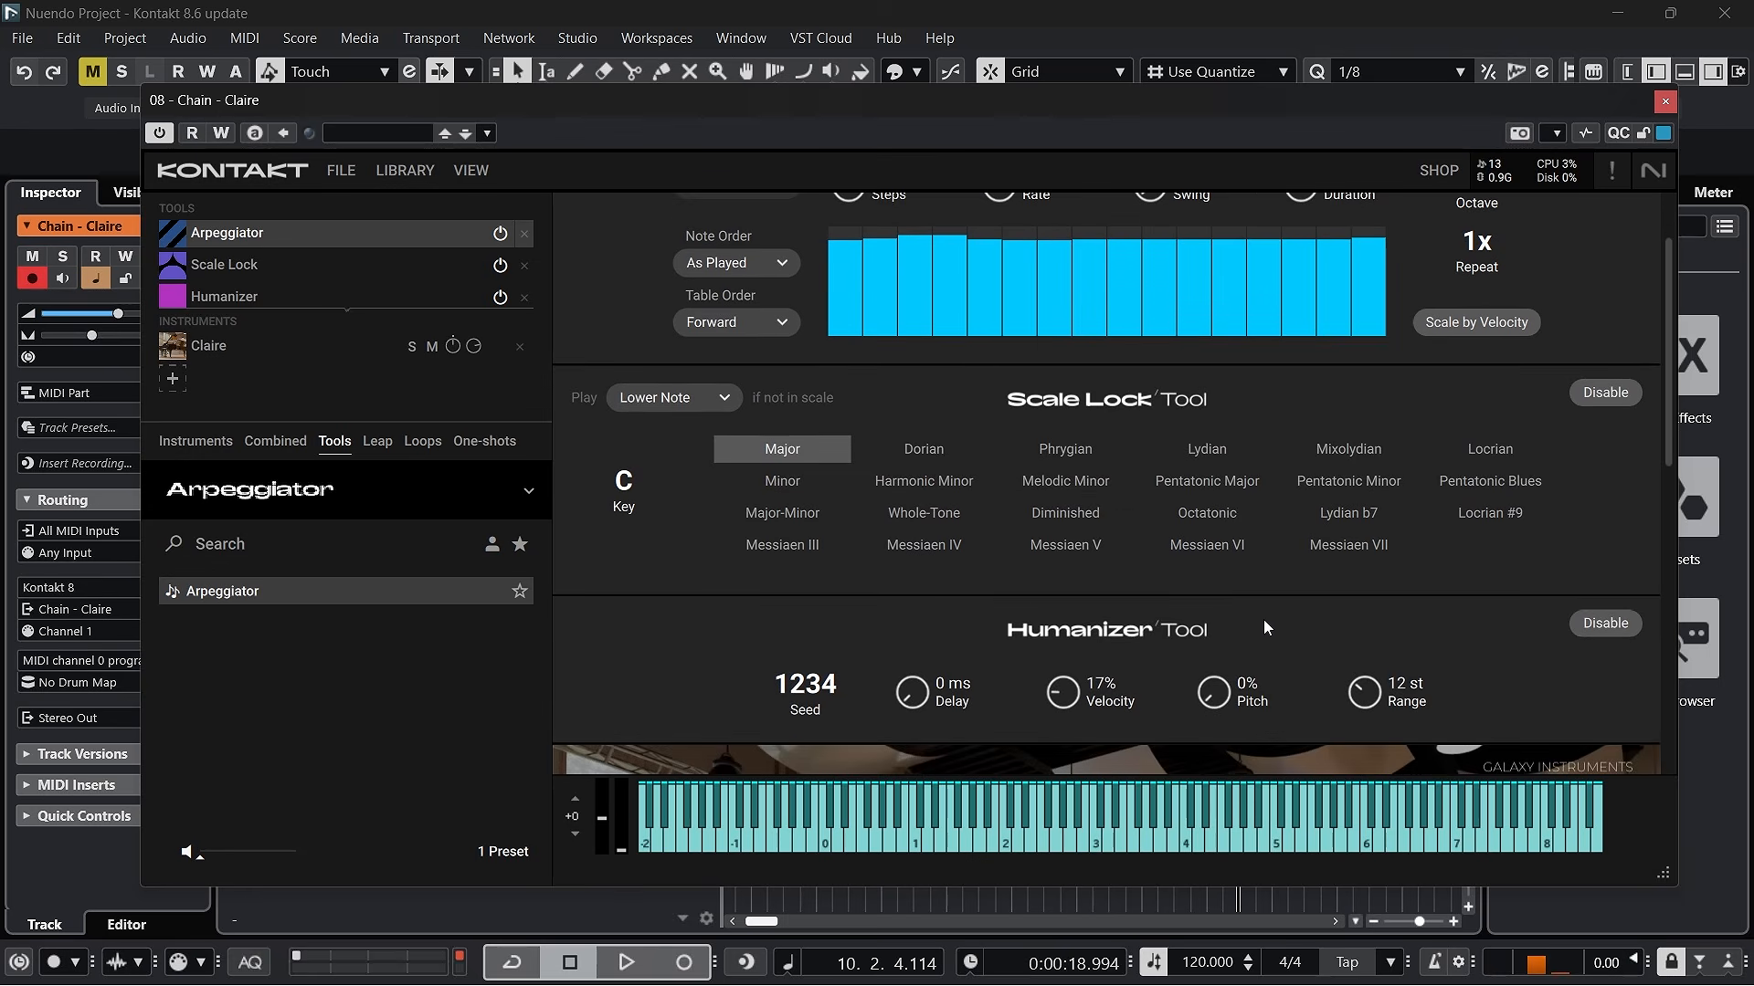
scroll(1171, 604, "up", 2)
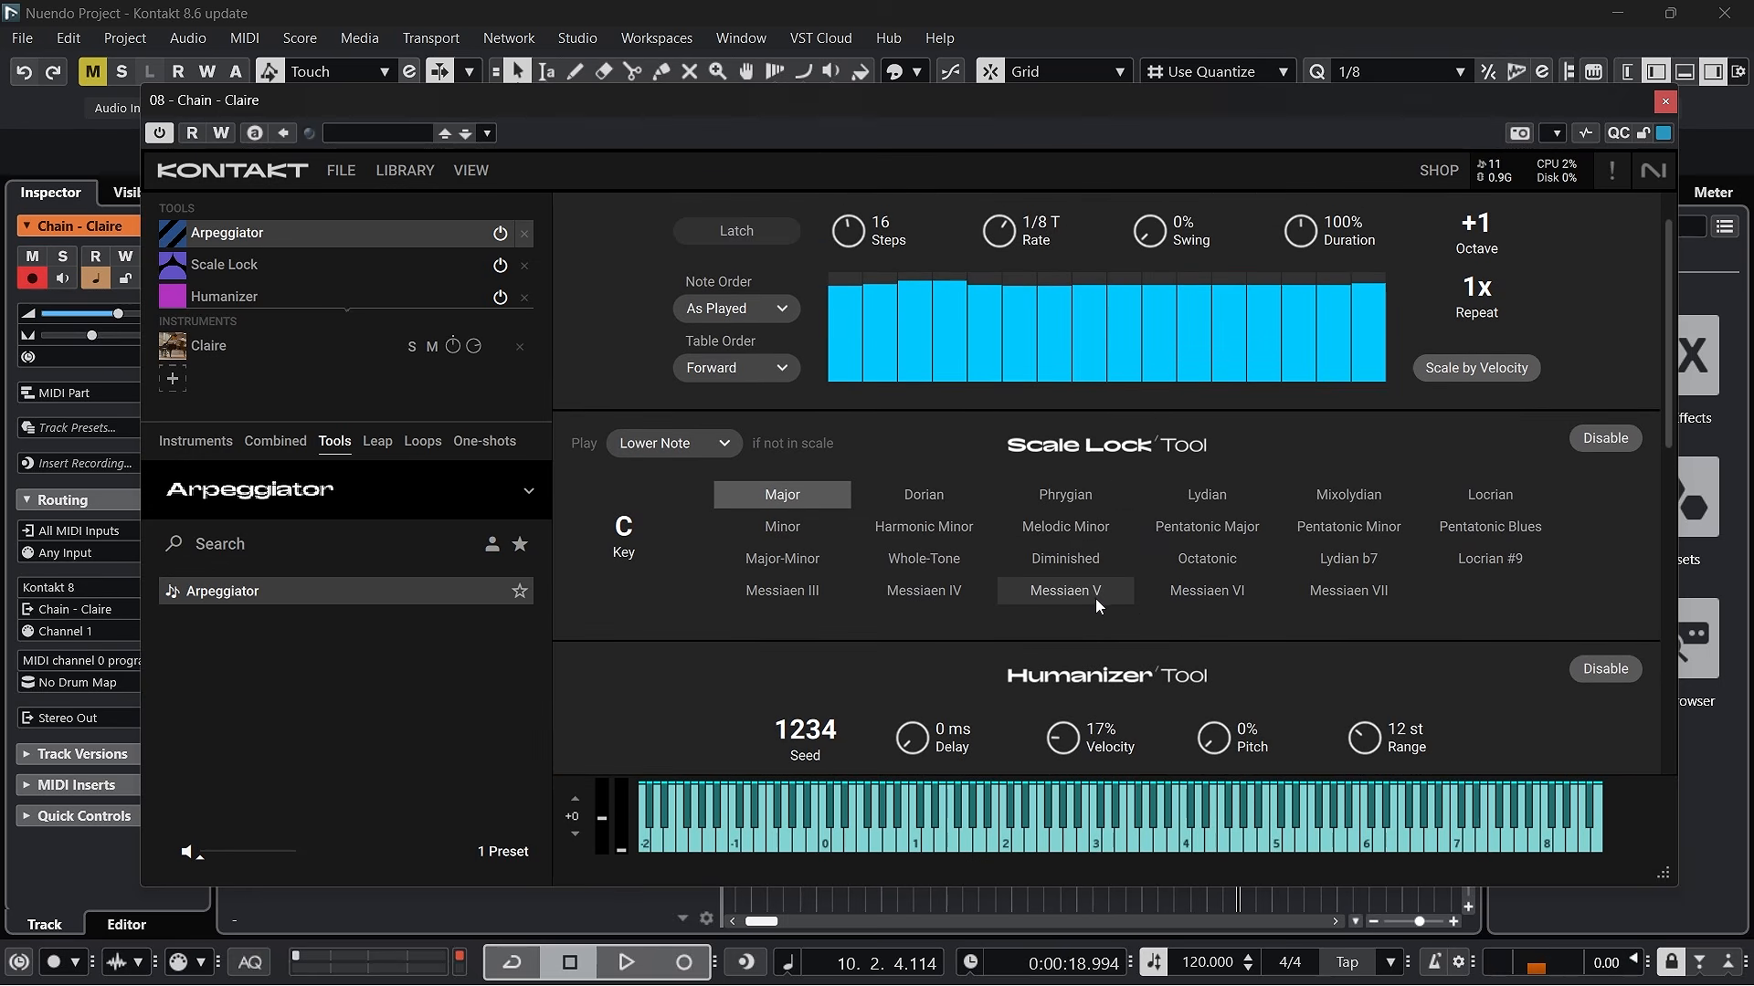
scroll(1092, 596, "up", 1)
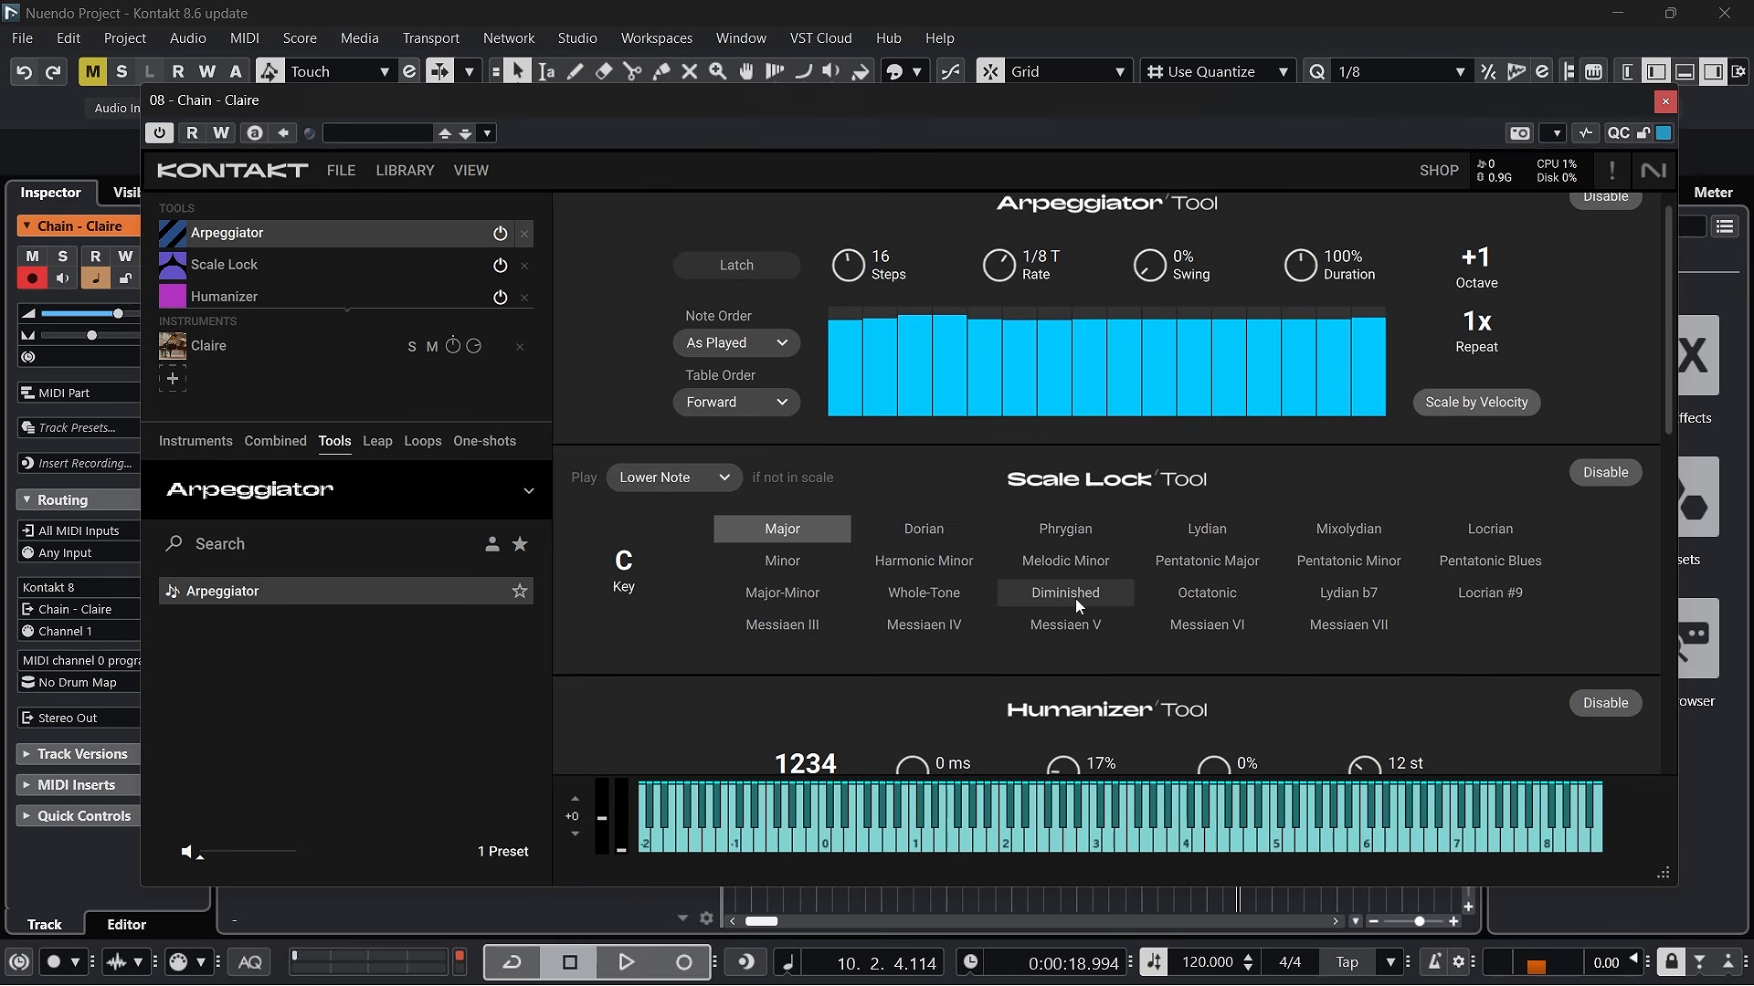
Close the Kontakt window and open the Raum insert from the Chain - Claire track's channel settings
left_click(1665, 103)
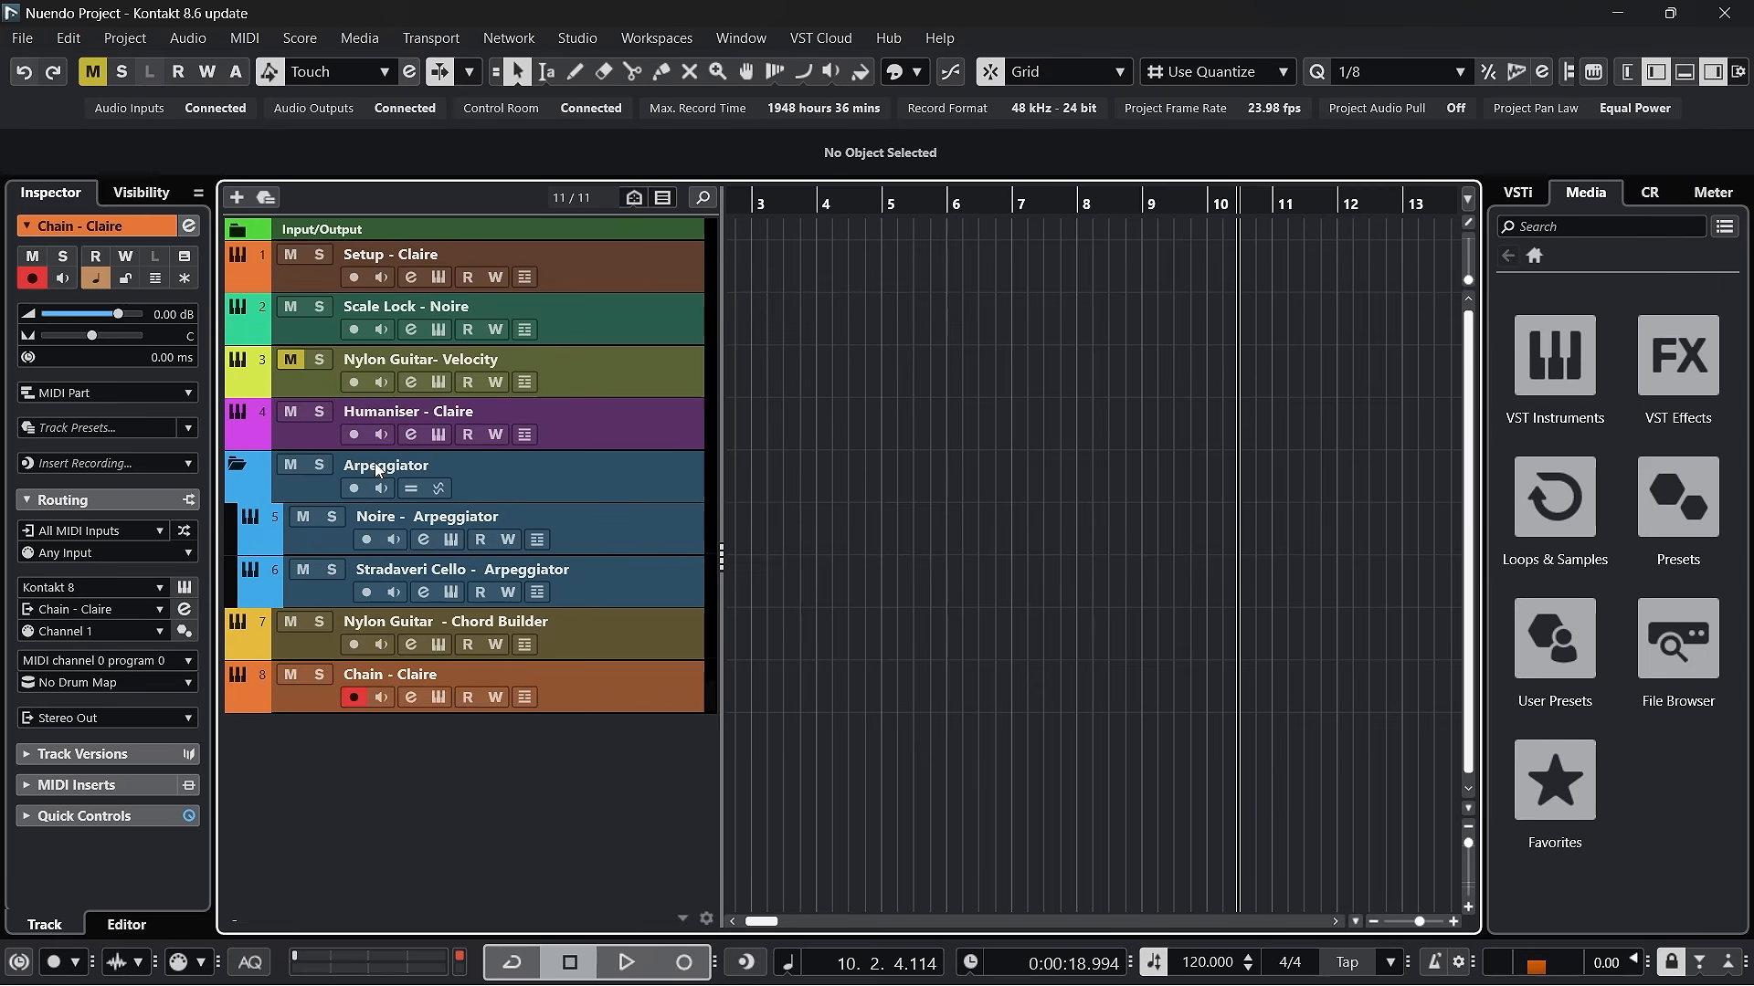
left_click(413, 699)
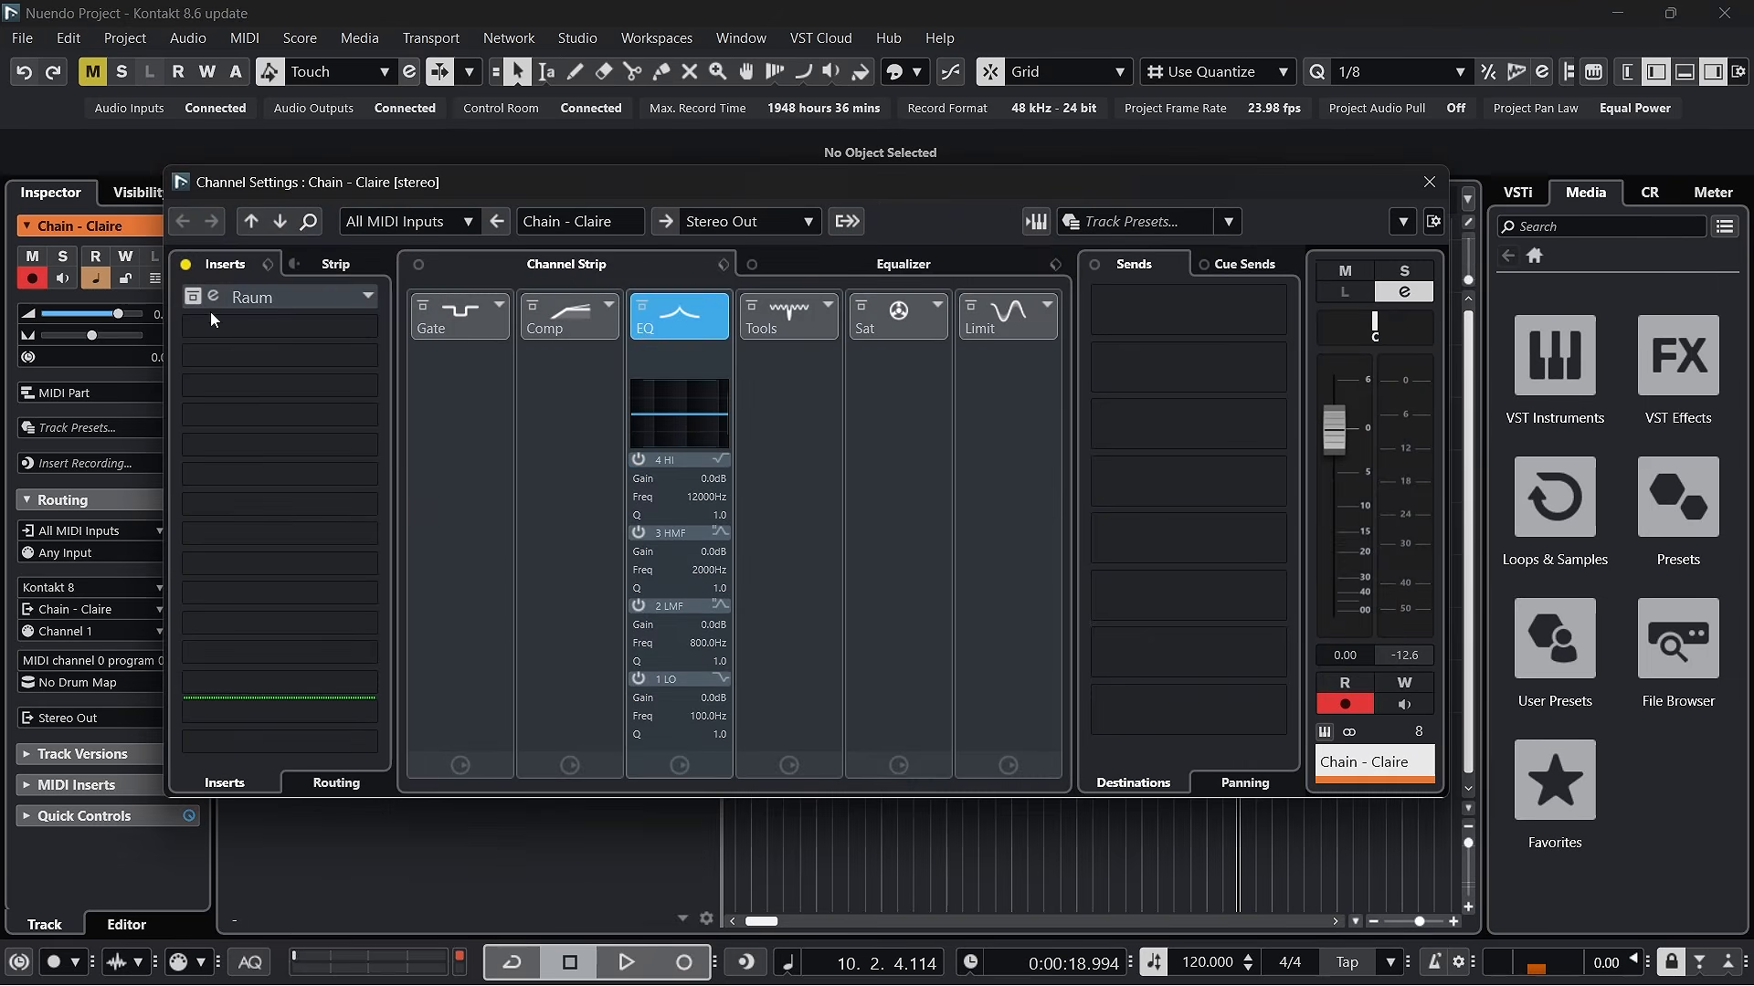
left_click(250, 296)
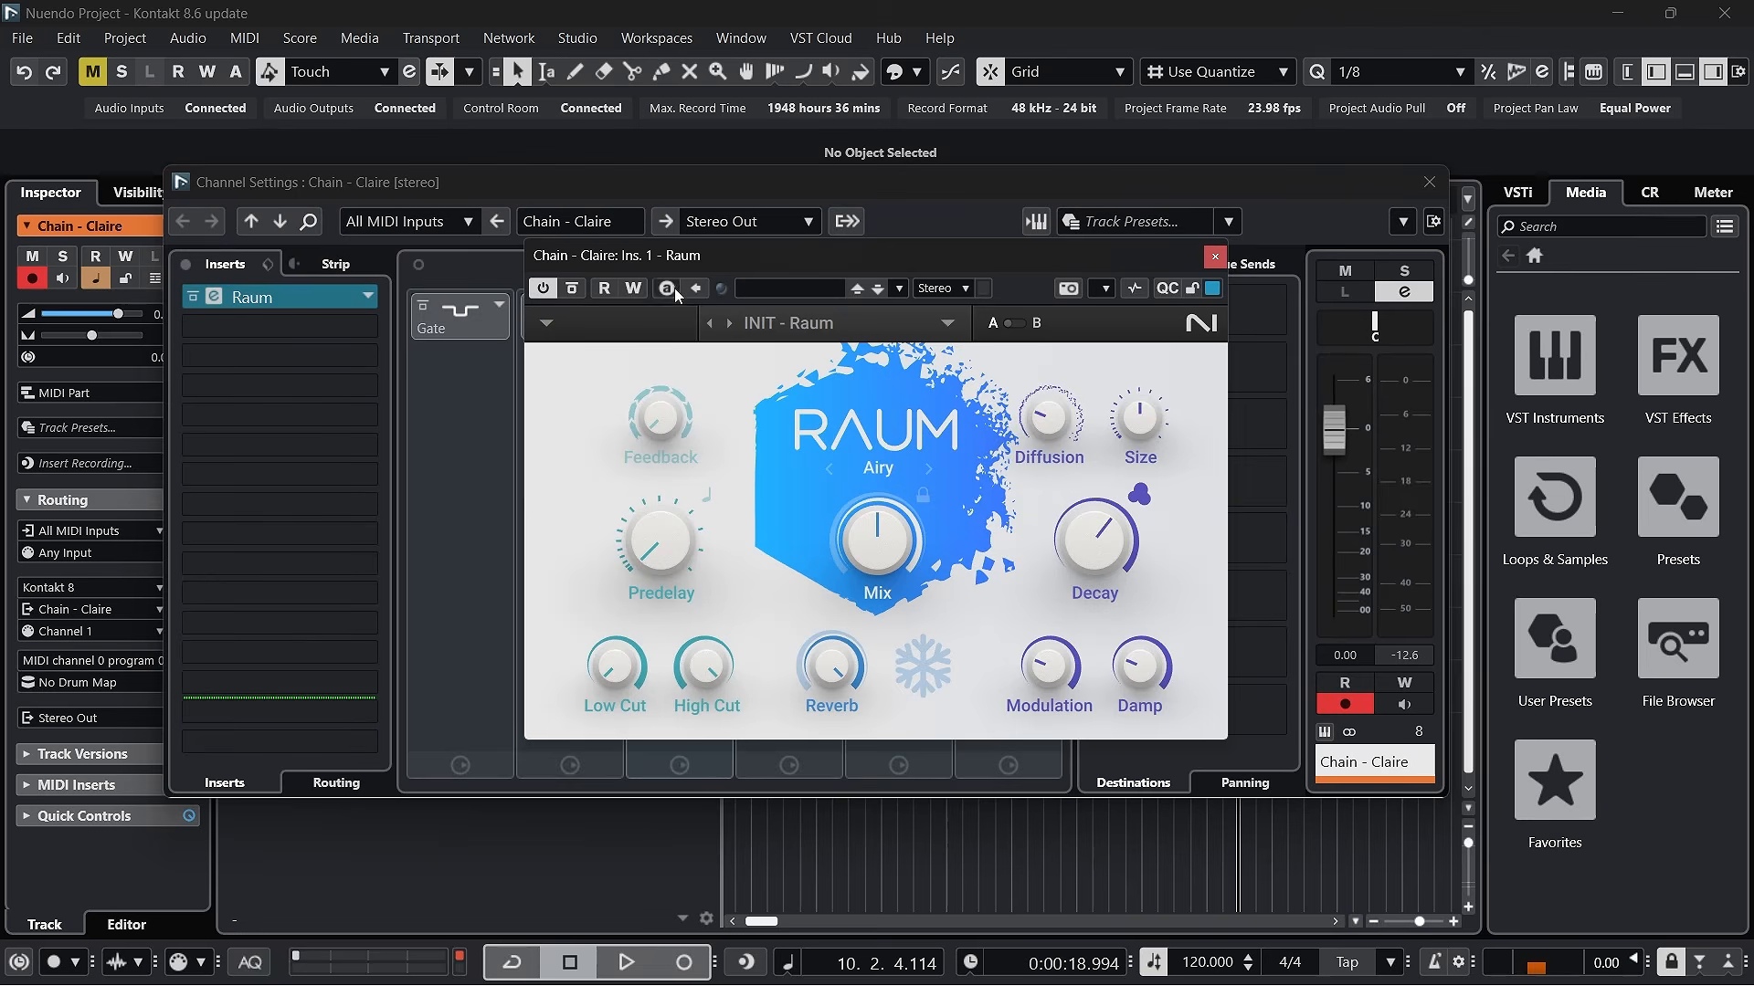
Load the Canyon Piano preset from Raum's Large factory presets
left_click(822, 327)
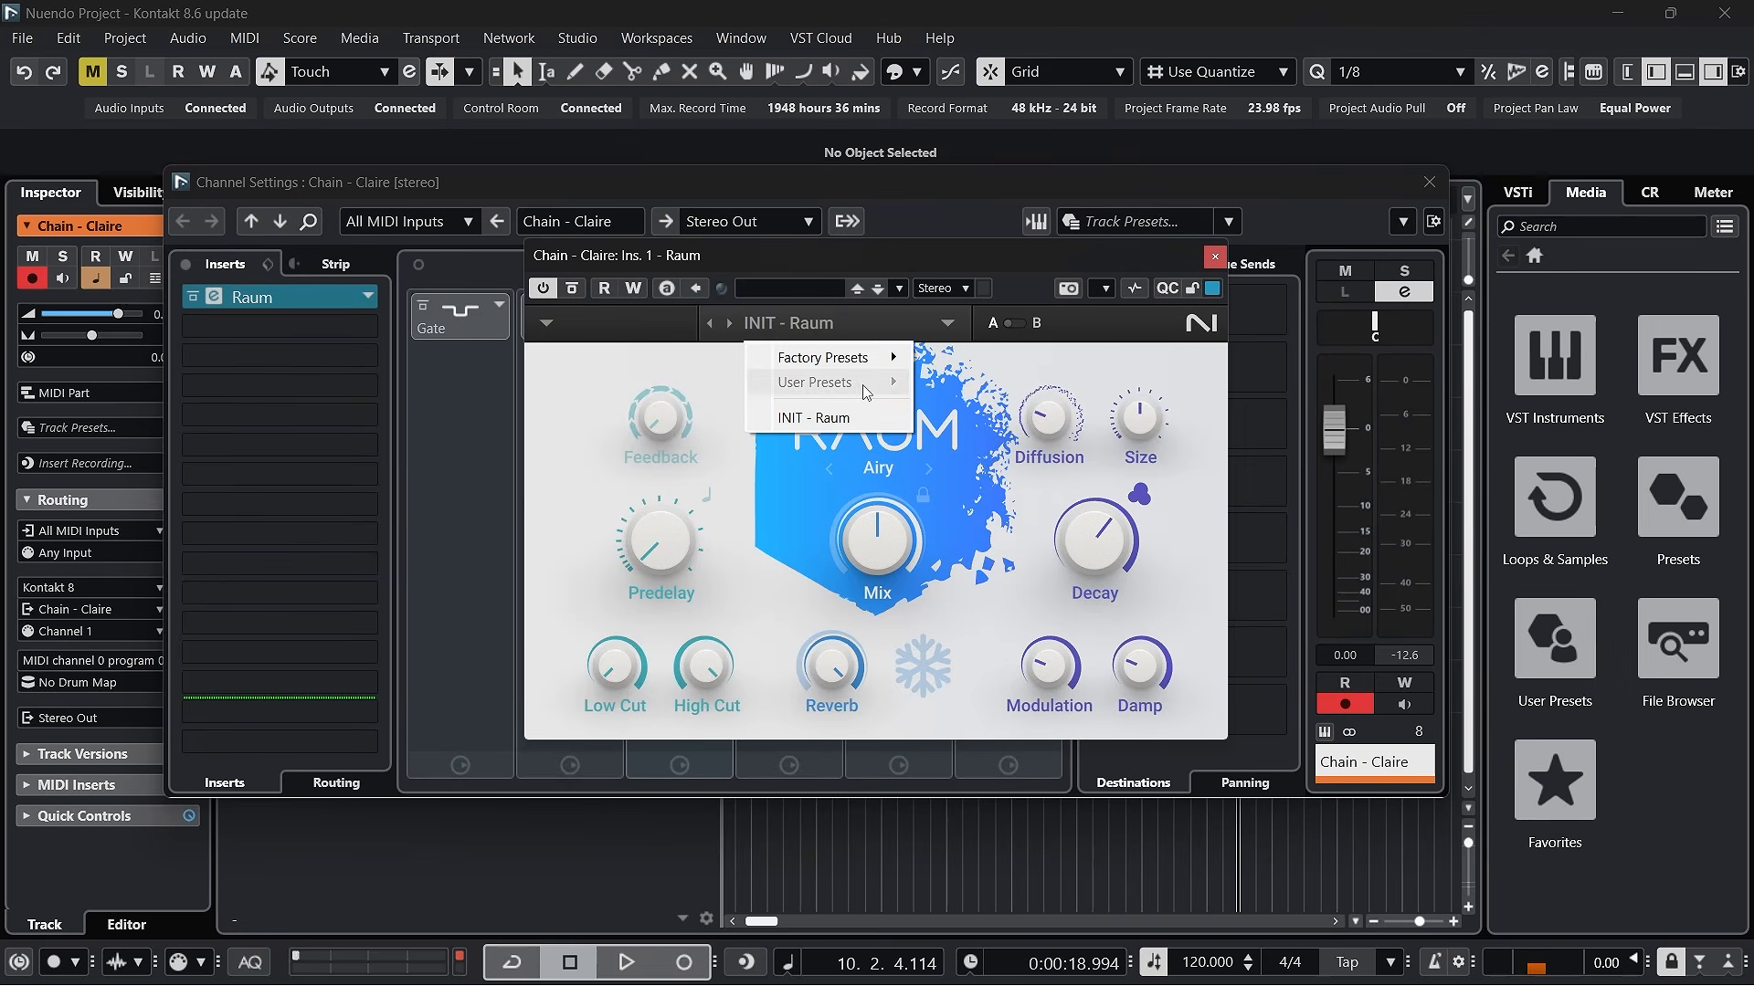
mouse_move(877, 357)
mouse_move(988, 461)
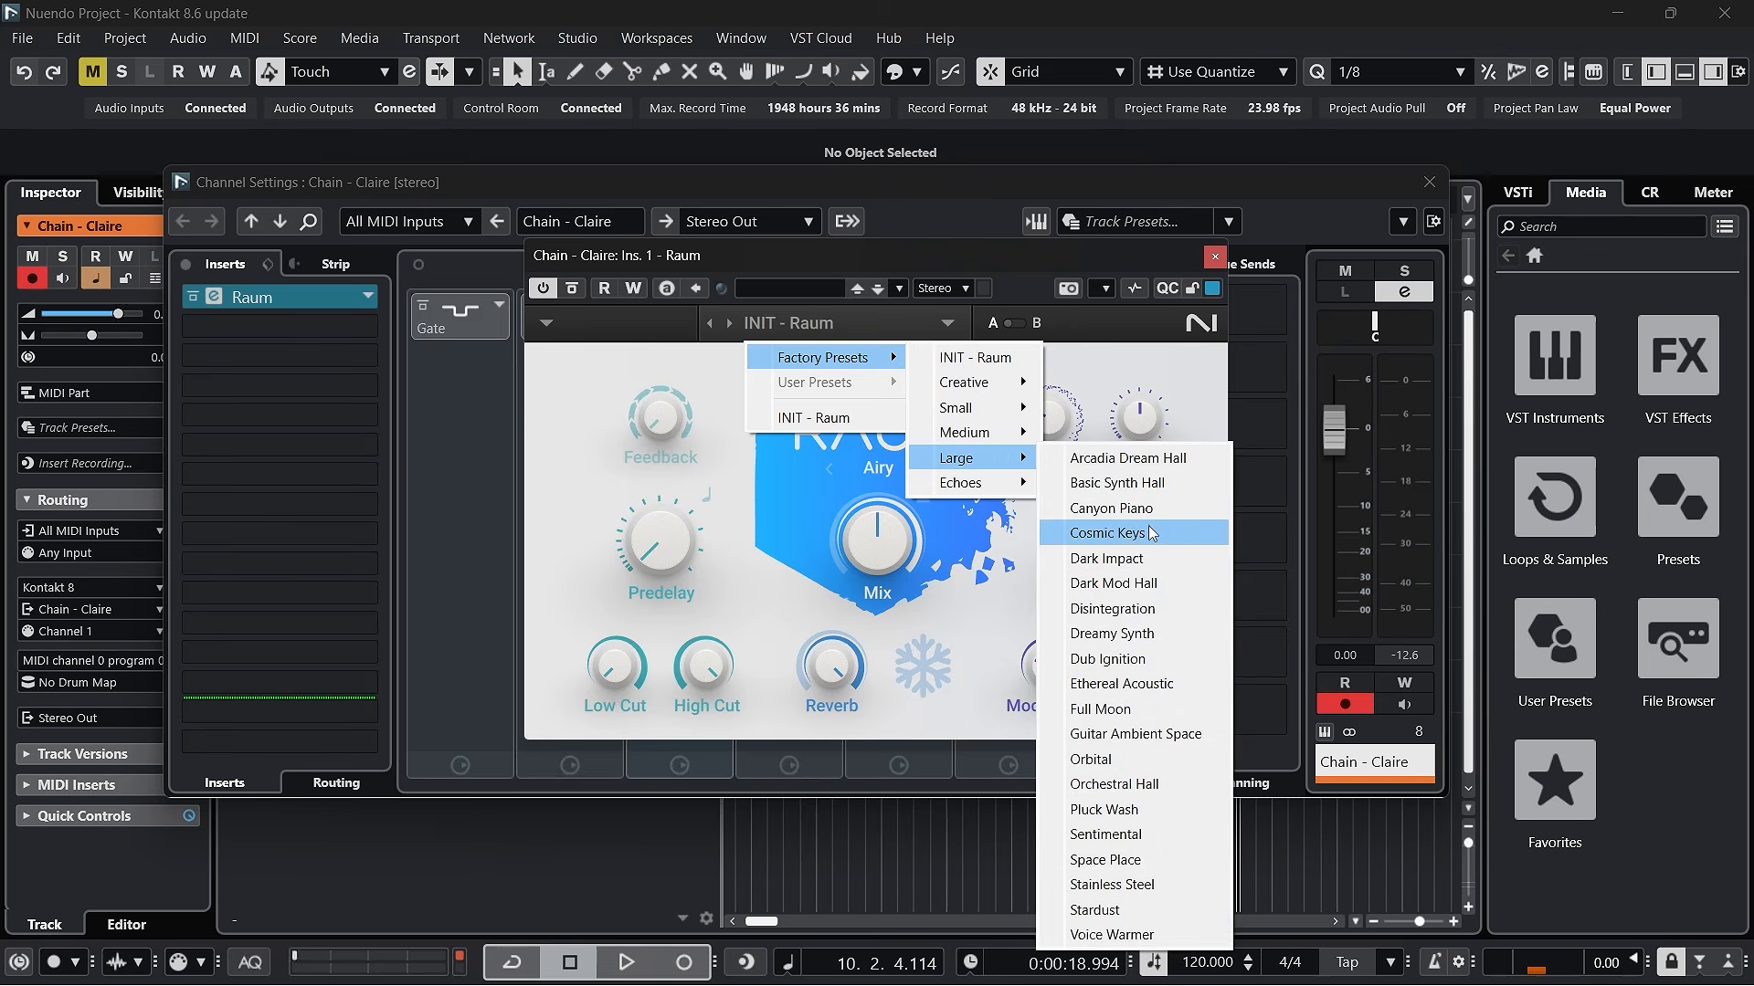
left_click(1141, 507)
Close the Raum and channel settings windows and reopen the Kontakt instrument of the Chain - Claire track
left_click(1213, 258)
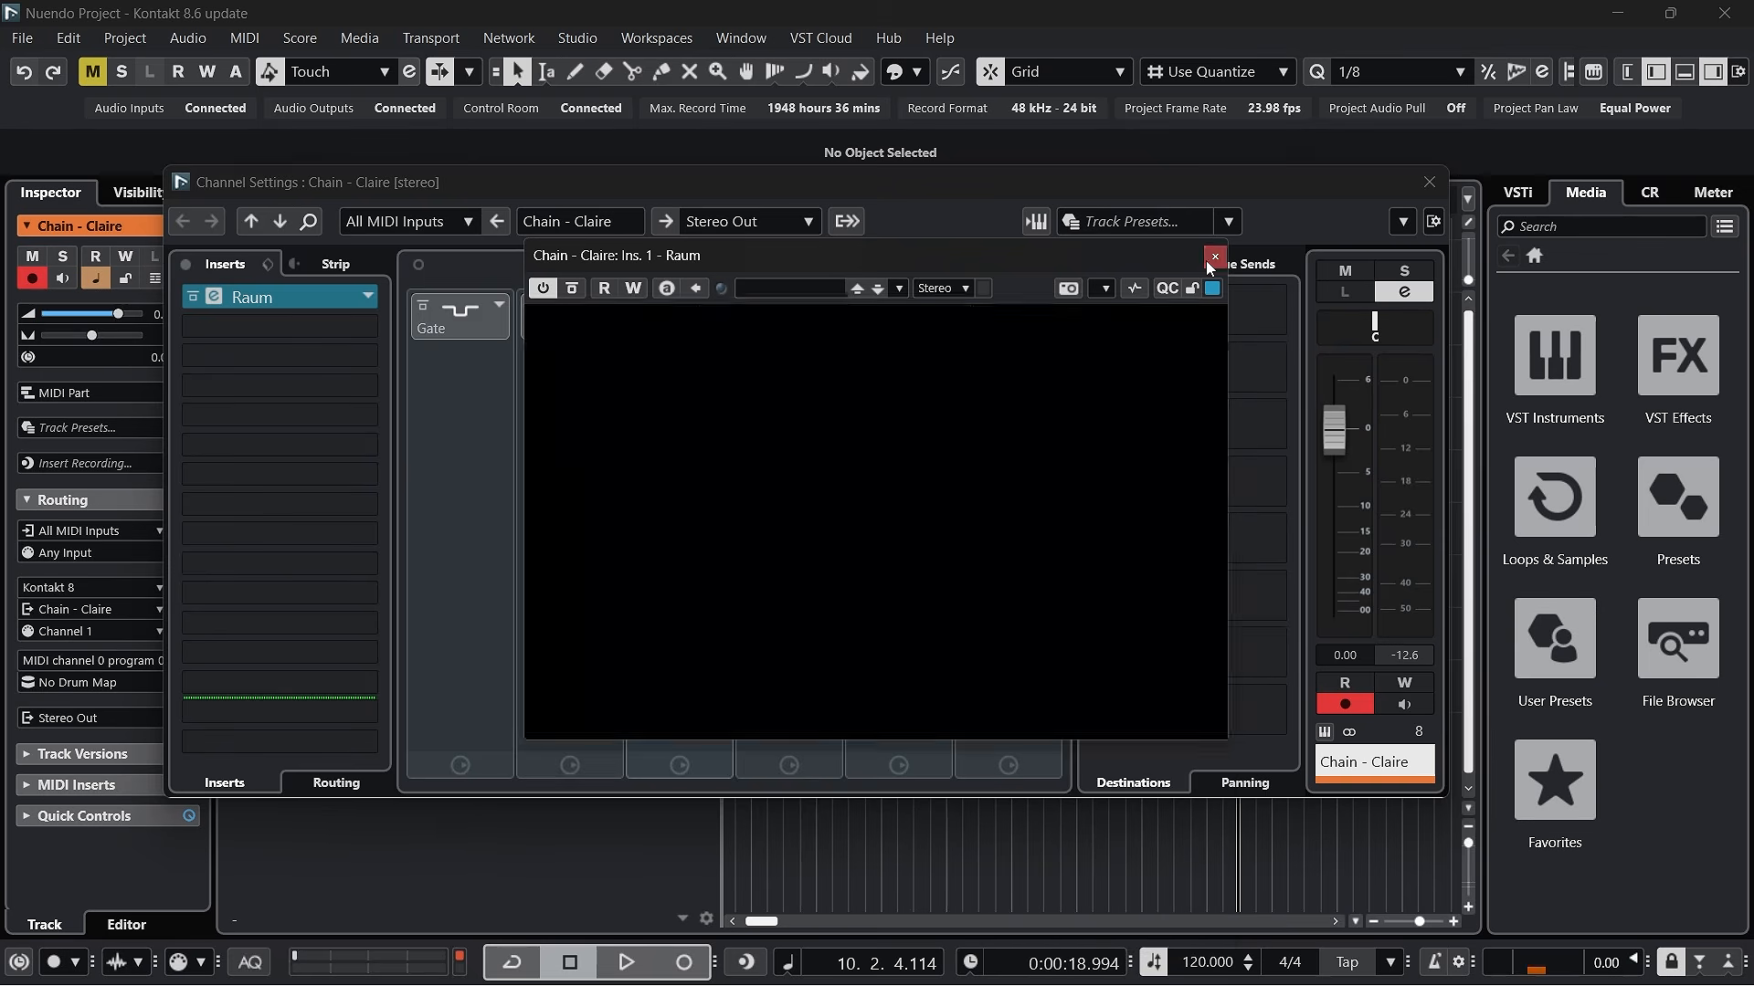
left_click(1429, 181)
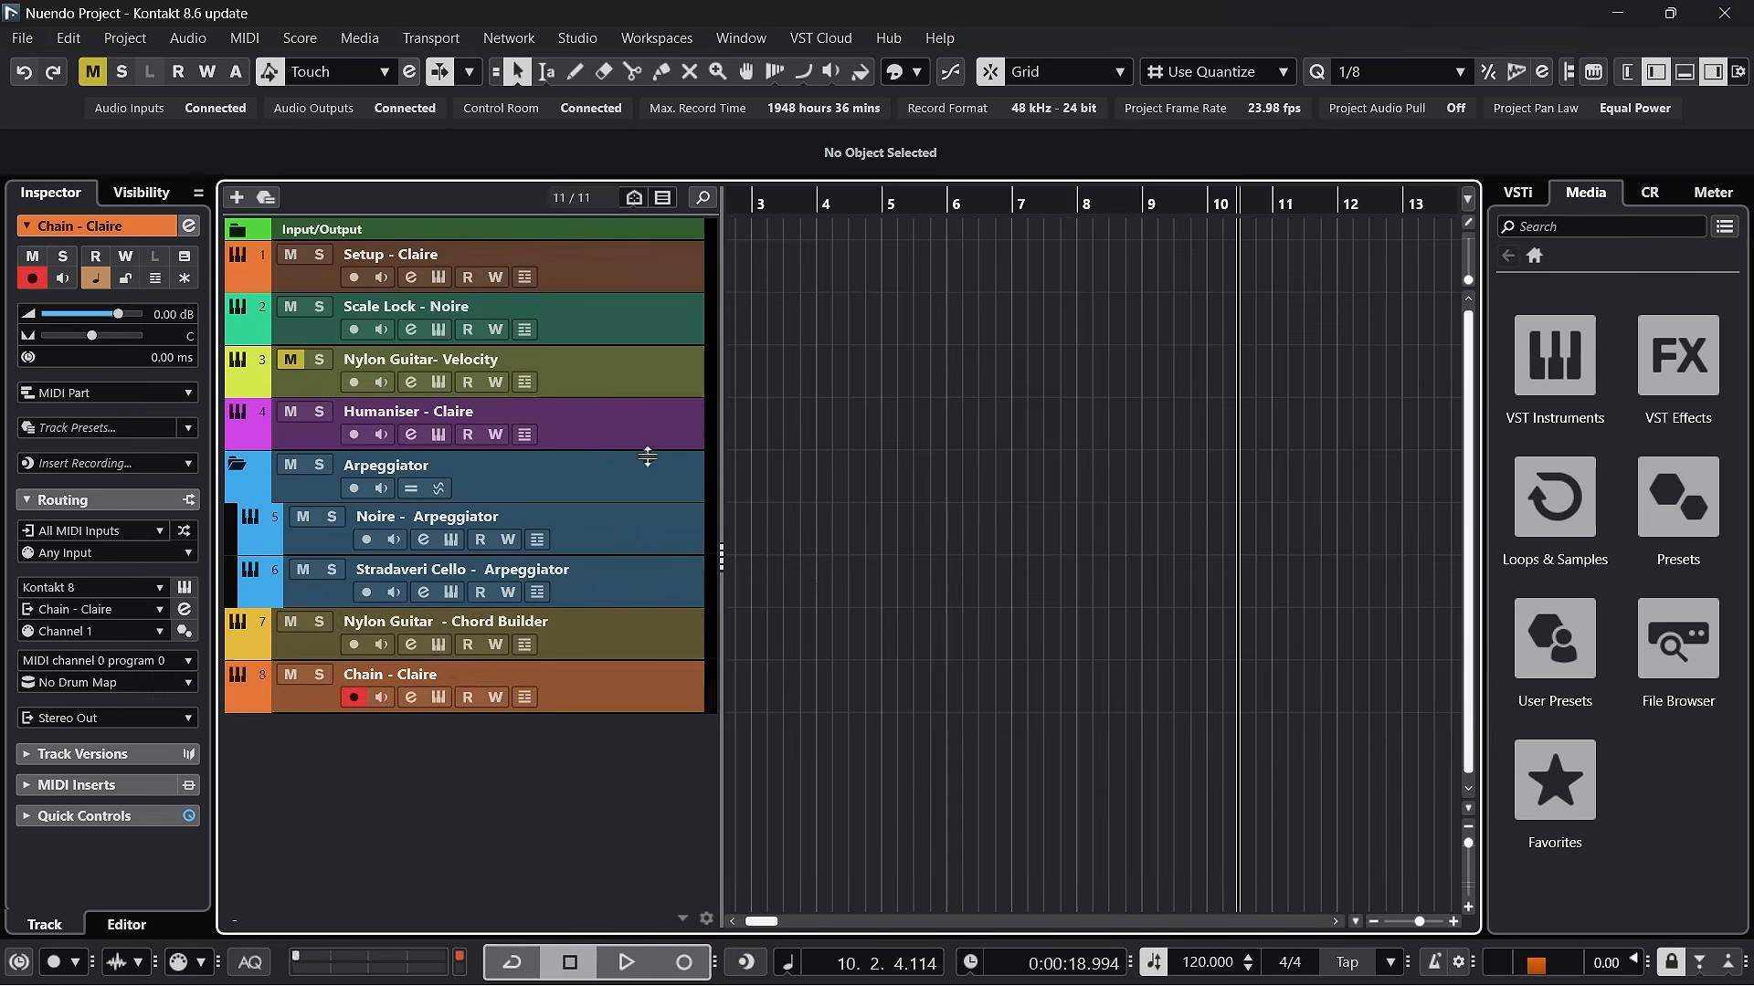
left_click(438, 697)
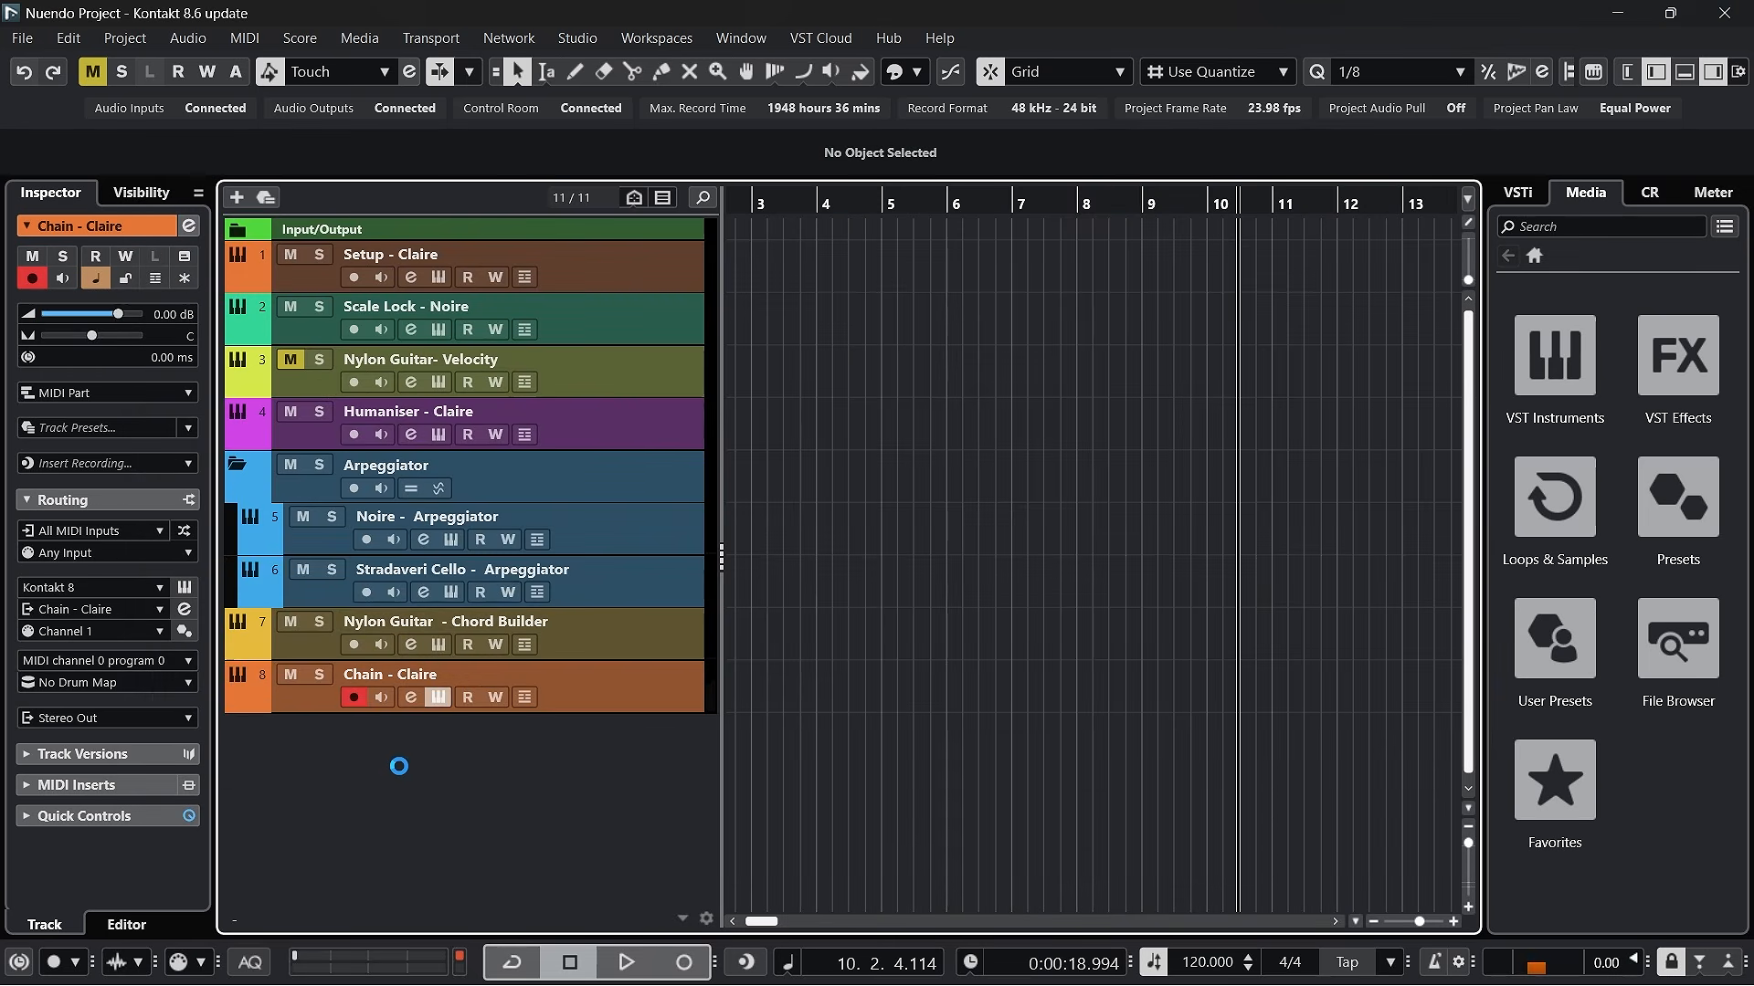